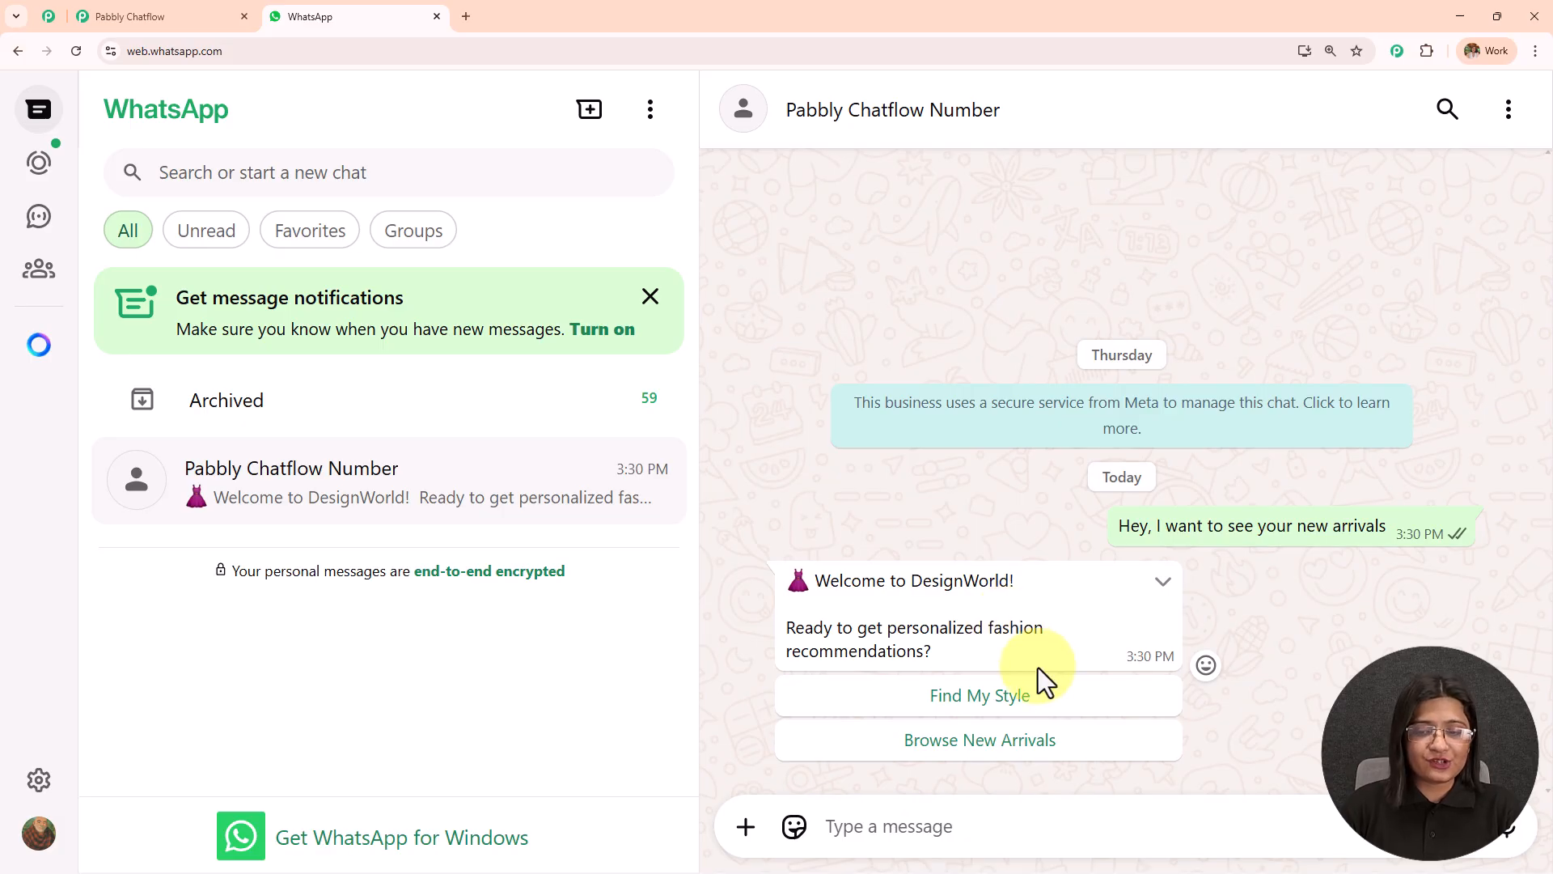
Choose Find My Style in the DesignWorld chat and answer the preferred style question with "Formal".
left_click(965, 701)
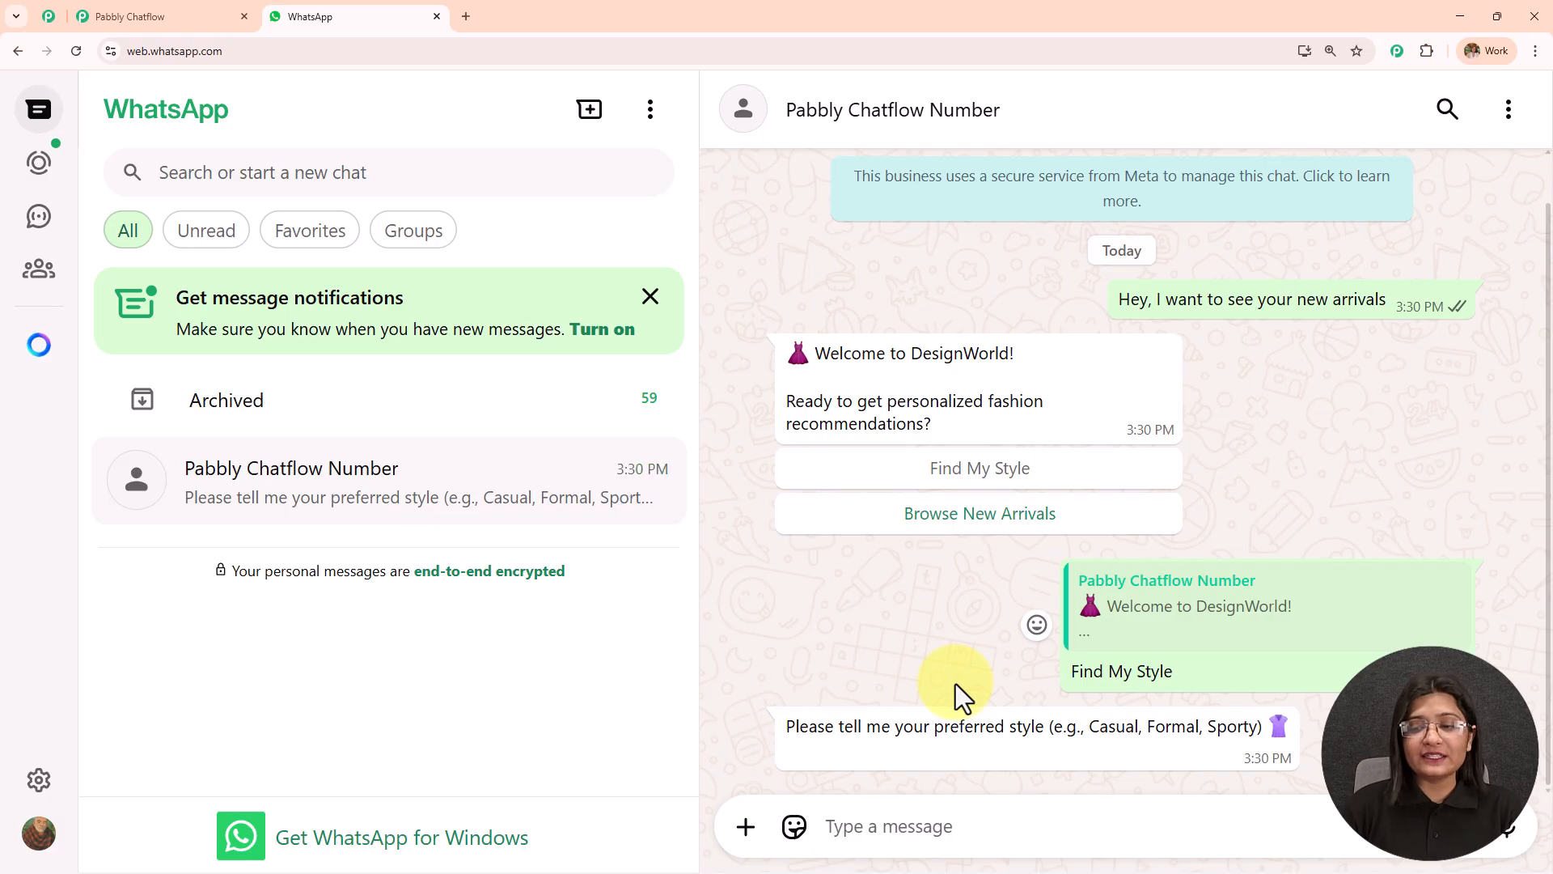
left_click_drag(787, 726, 1312, 738)
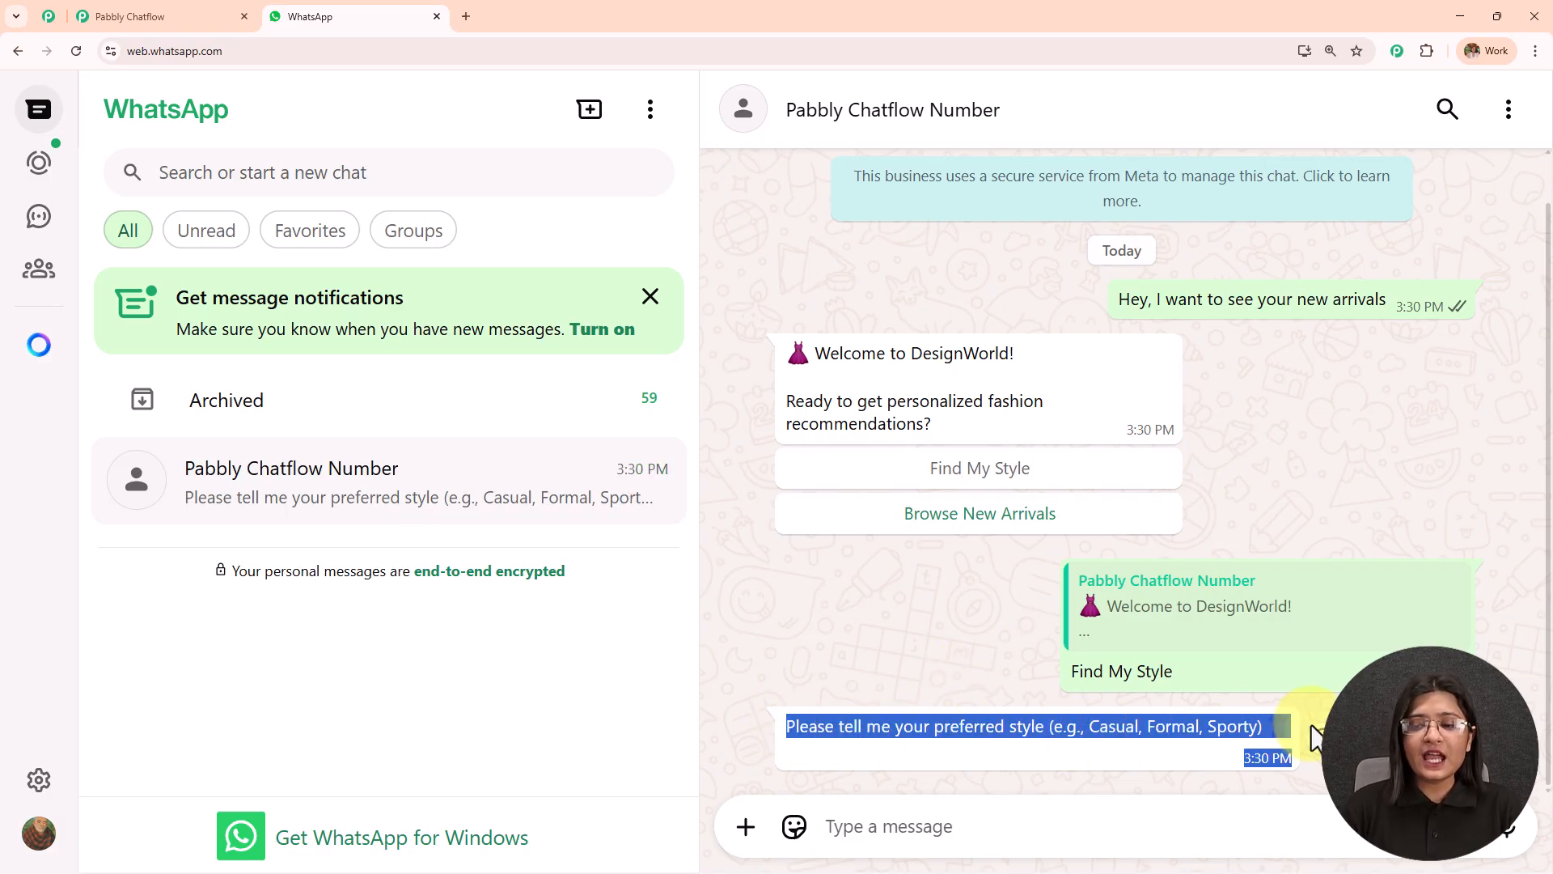
left_click(882, 831)
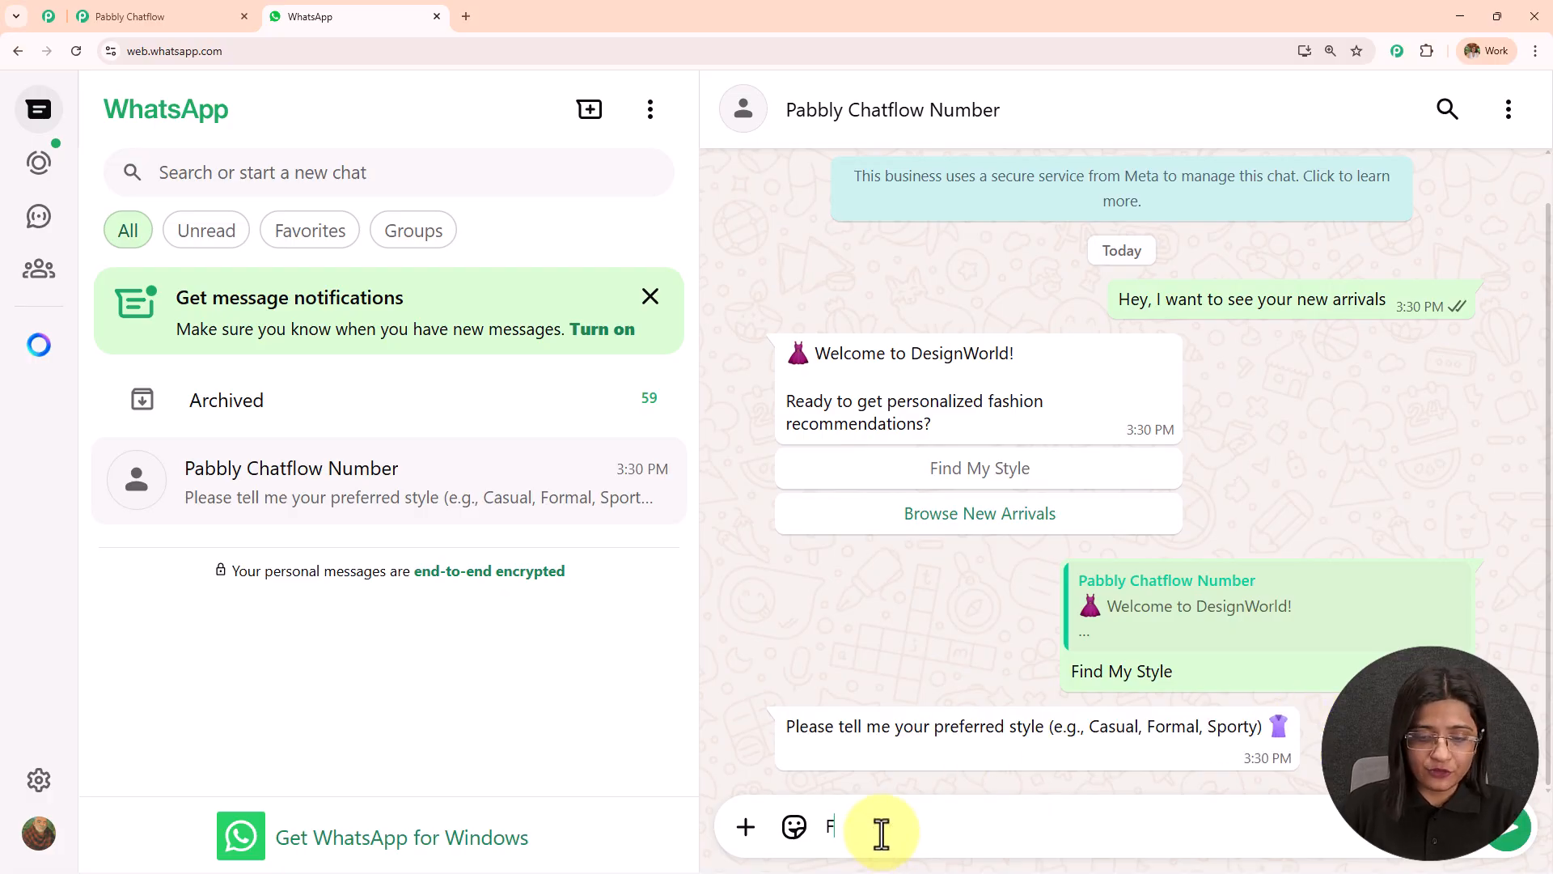
type("Formal")
key("Return")
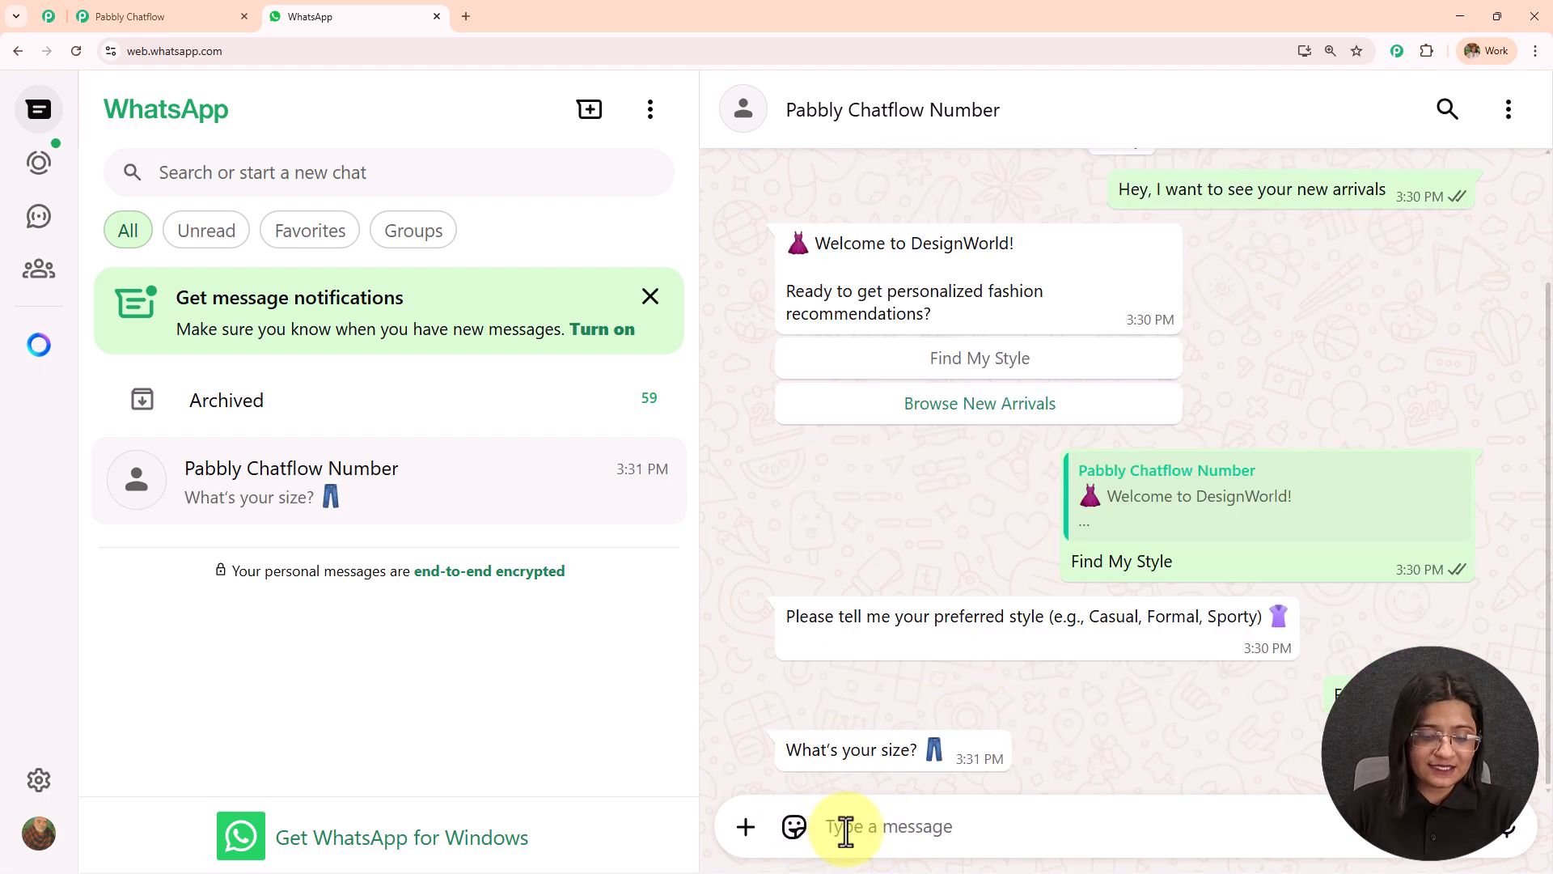
Reply with size "M" and preferred color "Pink" to the chatbot's questions.
type("M")
key("Return")
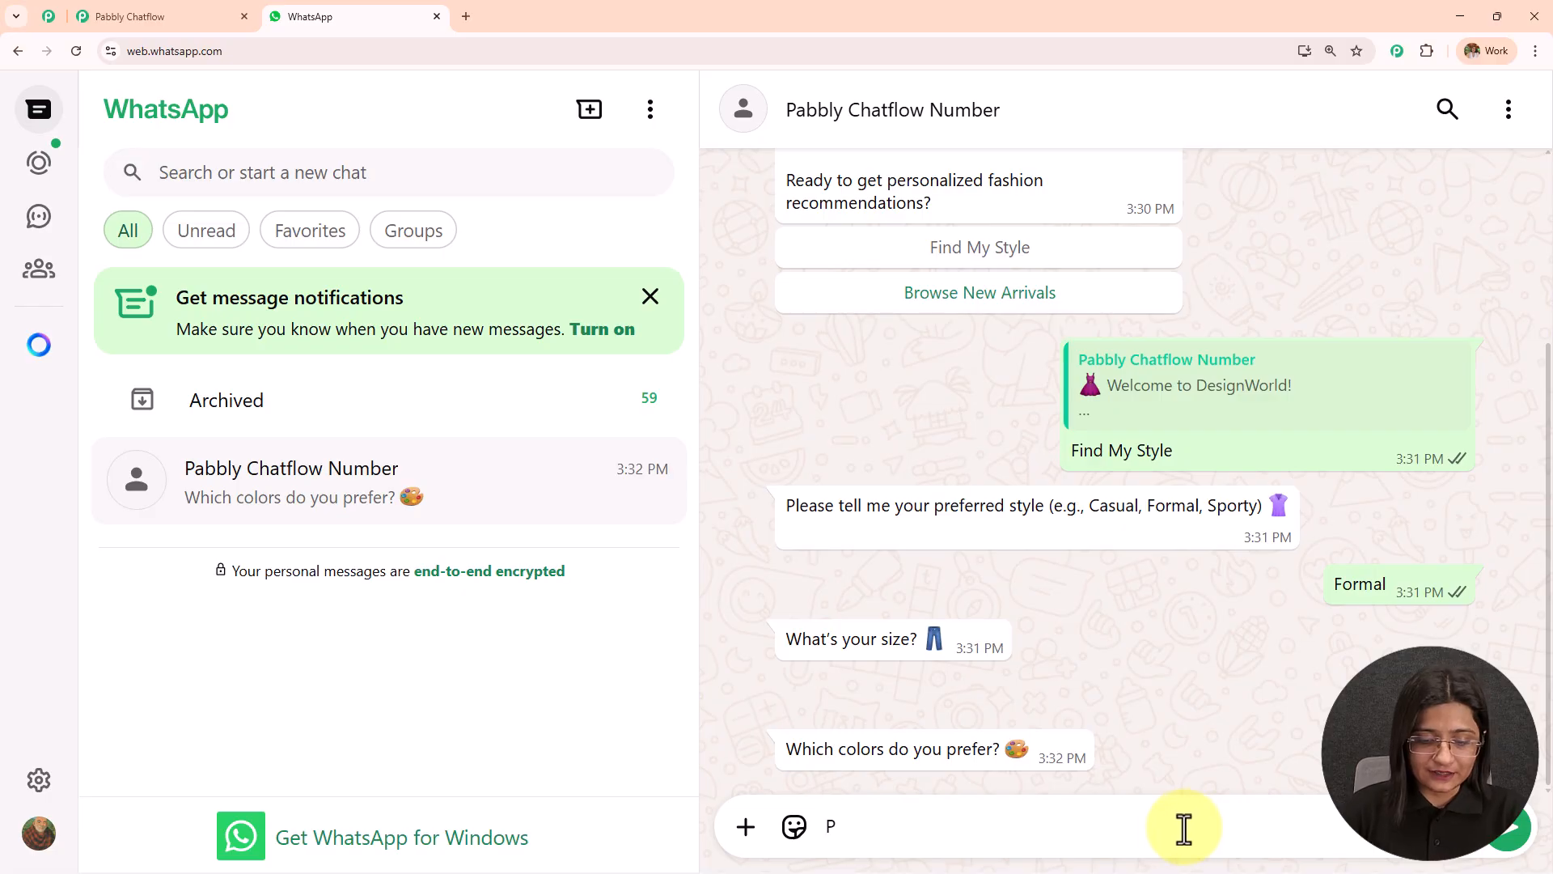
key("Return")
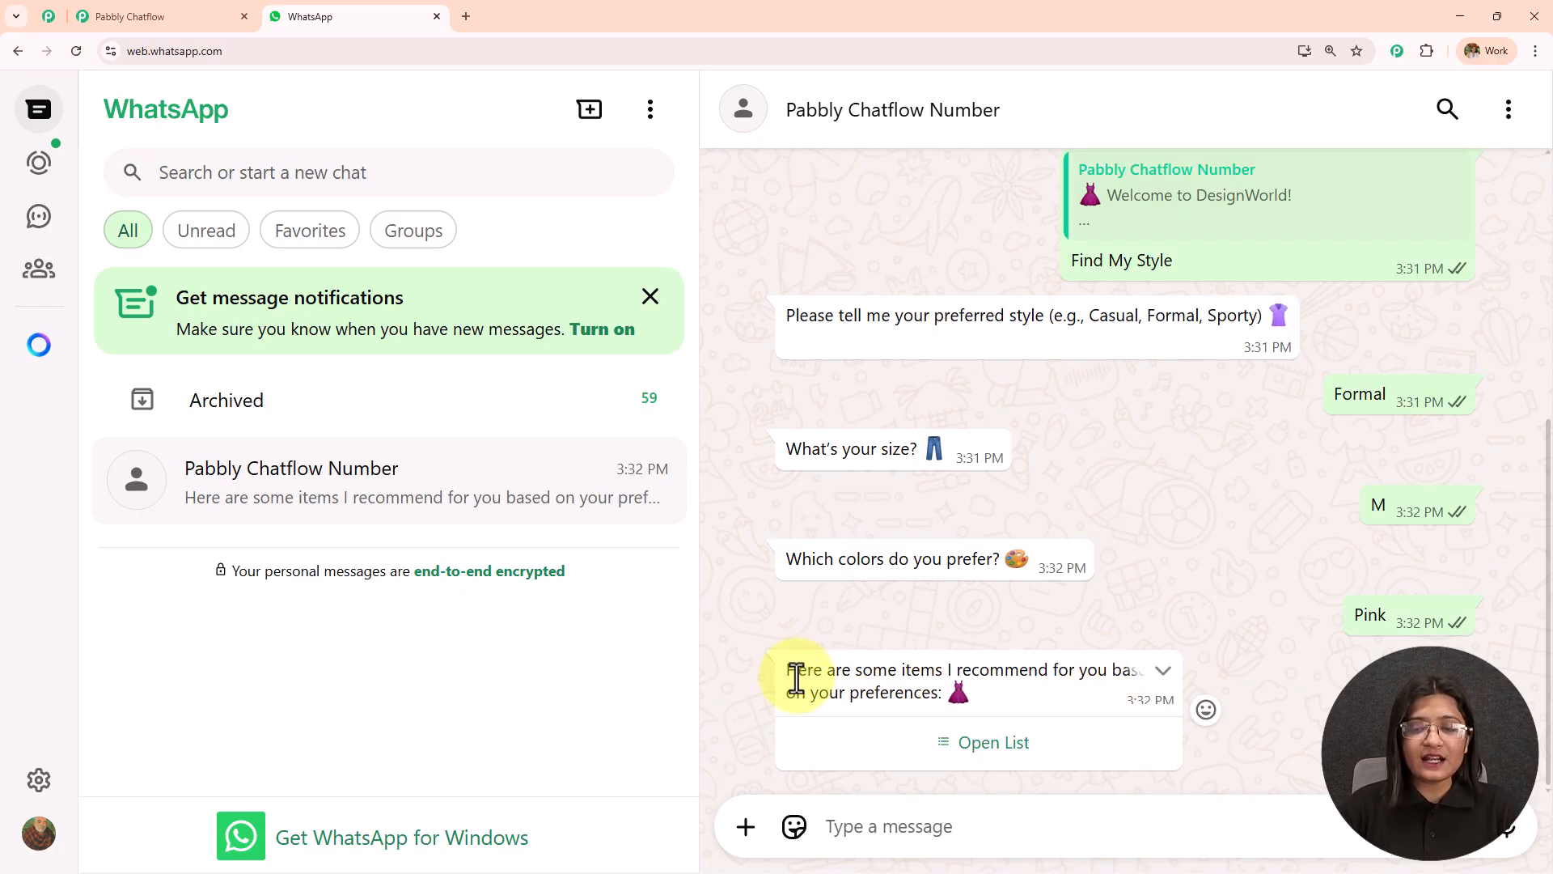
Send Formal Shirt – ₹1,500 as the choice from the recommended items and set the order quantity to 4.
left_click_drag(791, 671, 1016, 686)
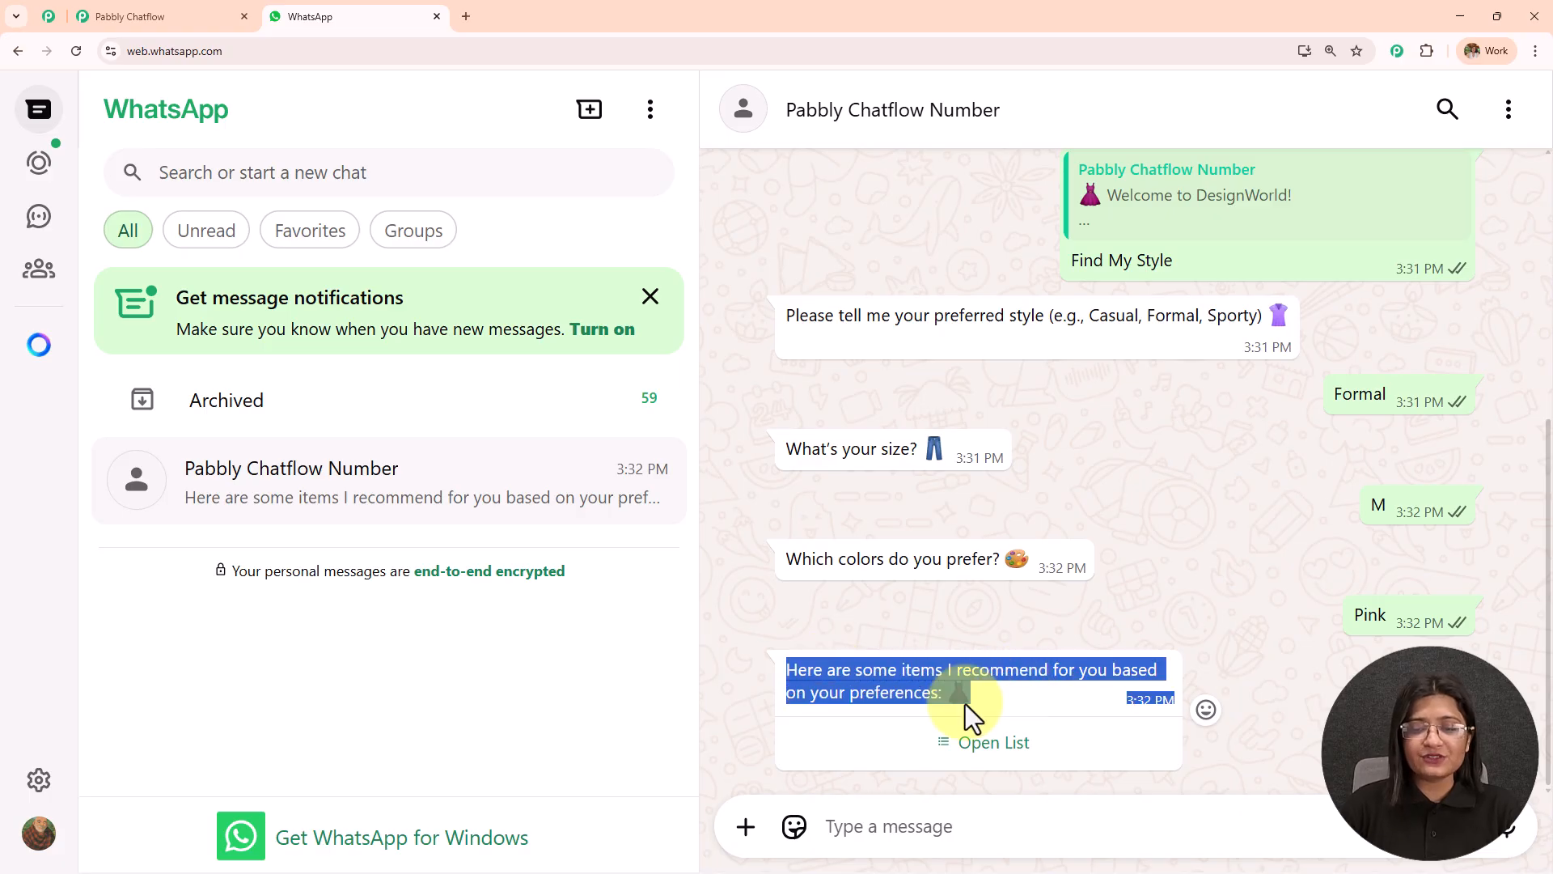
left_click(968, 748)
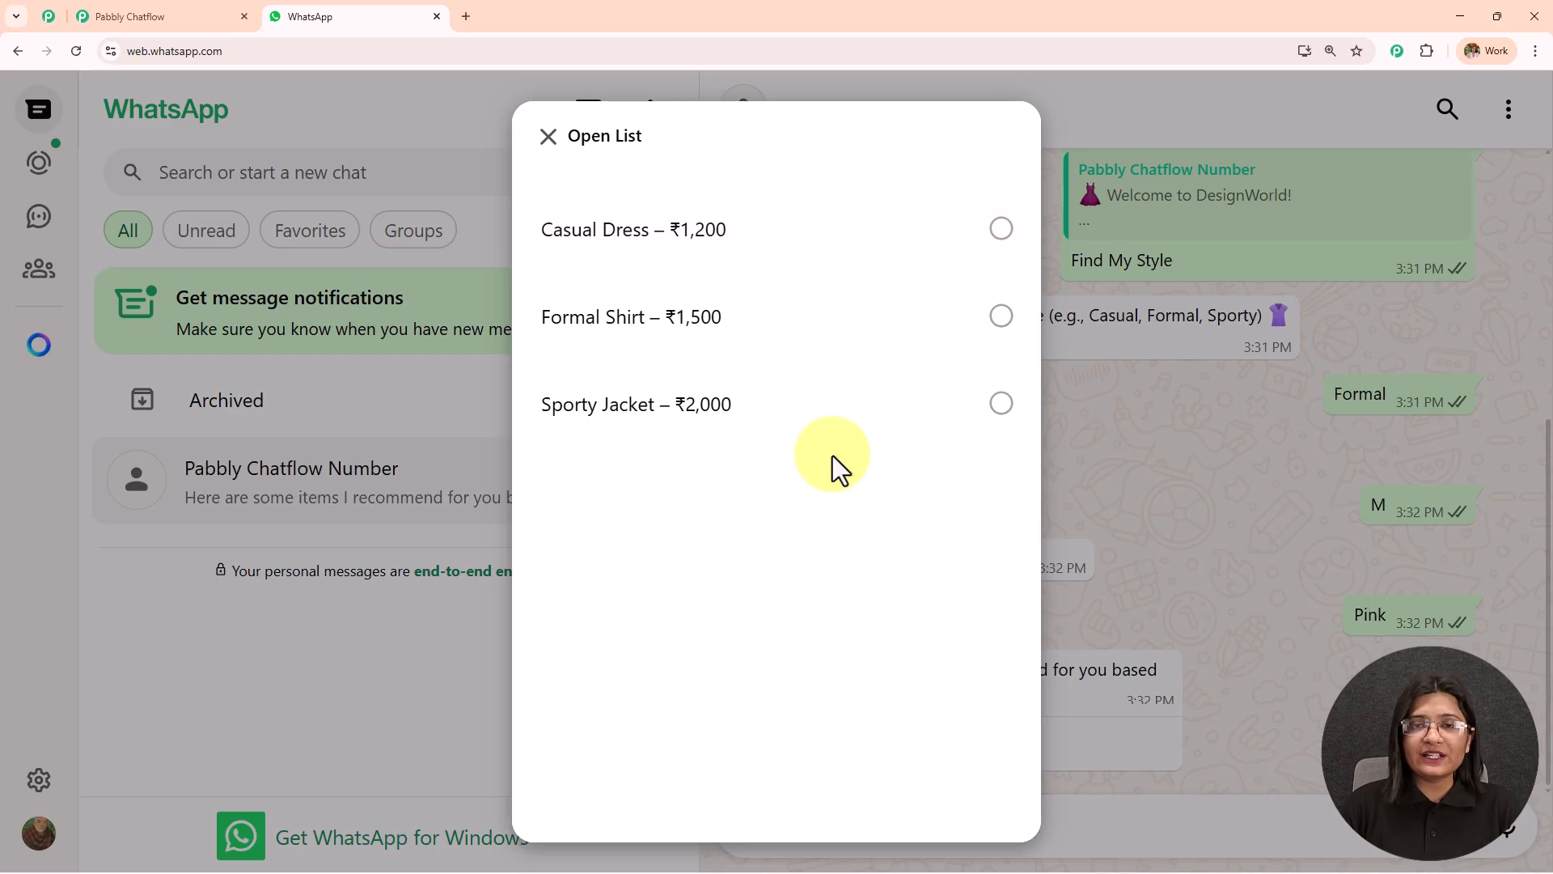
left_click(775, 326)
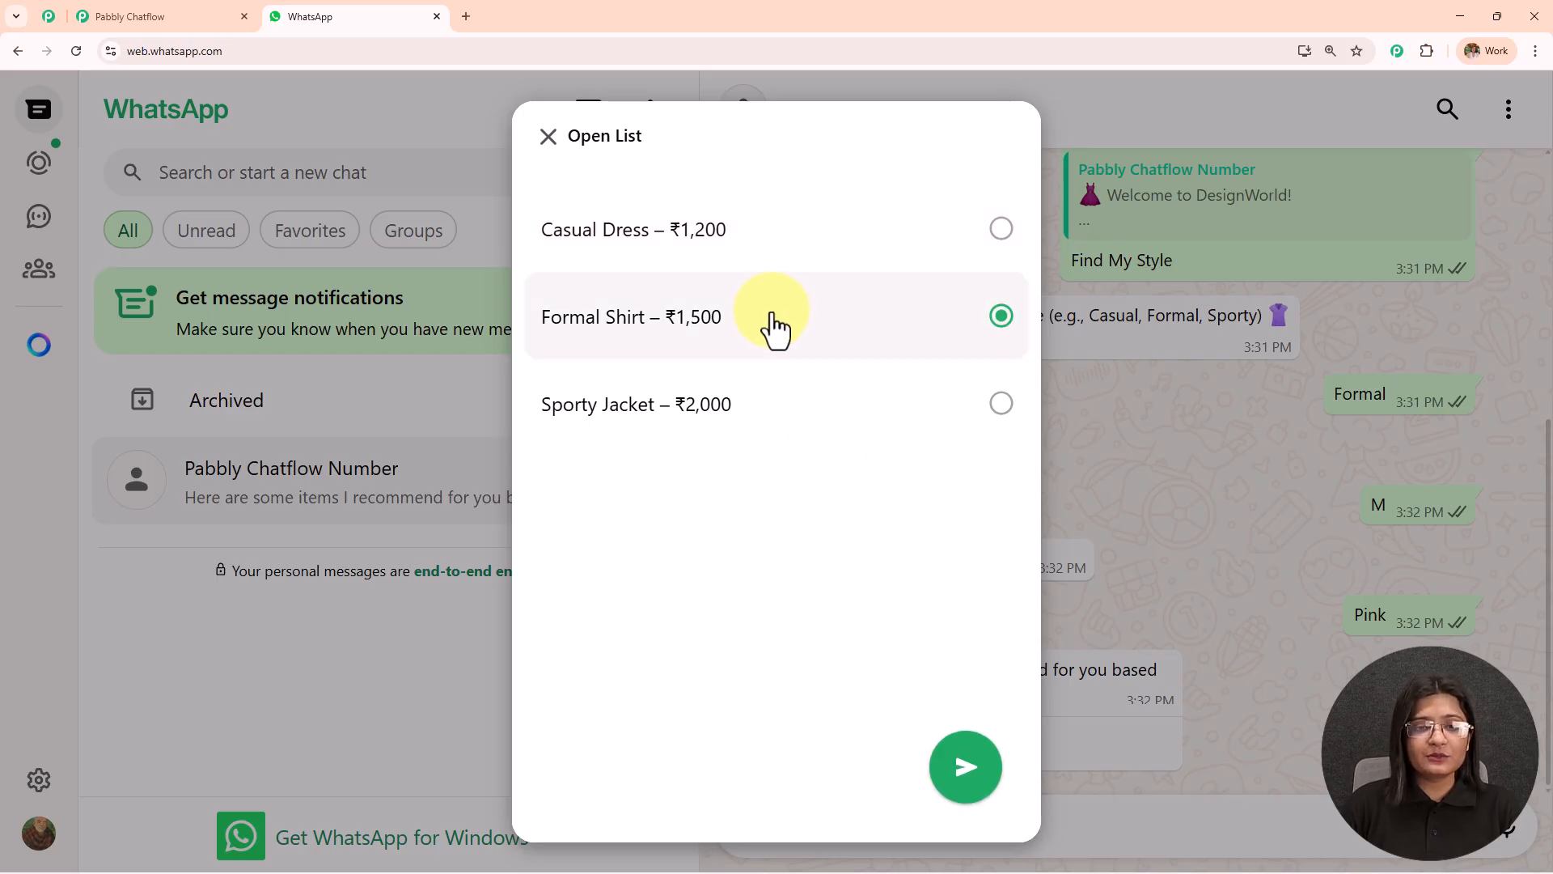
left_click(979, 773)
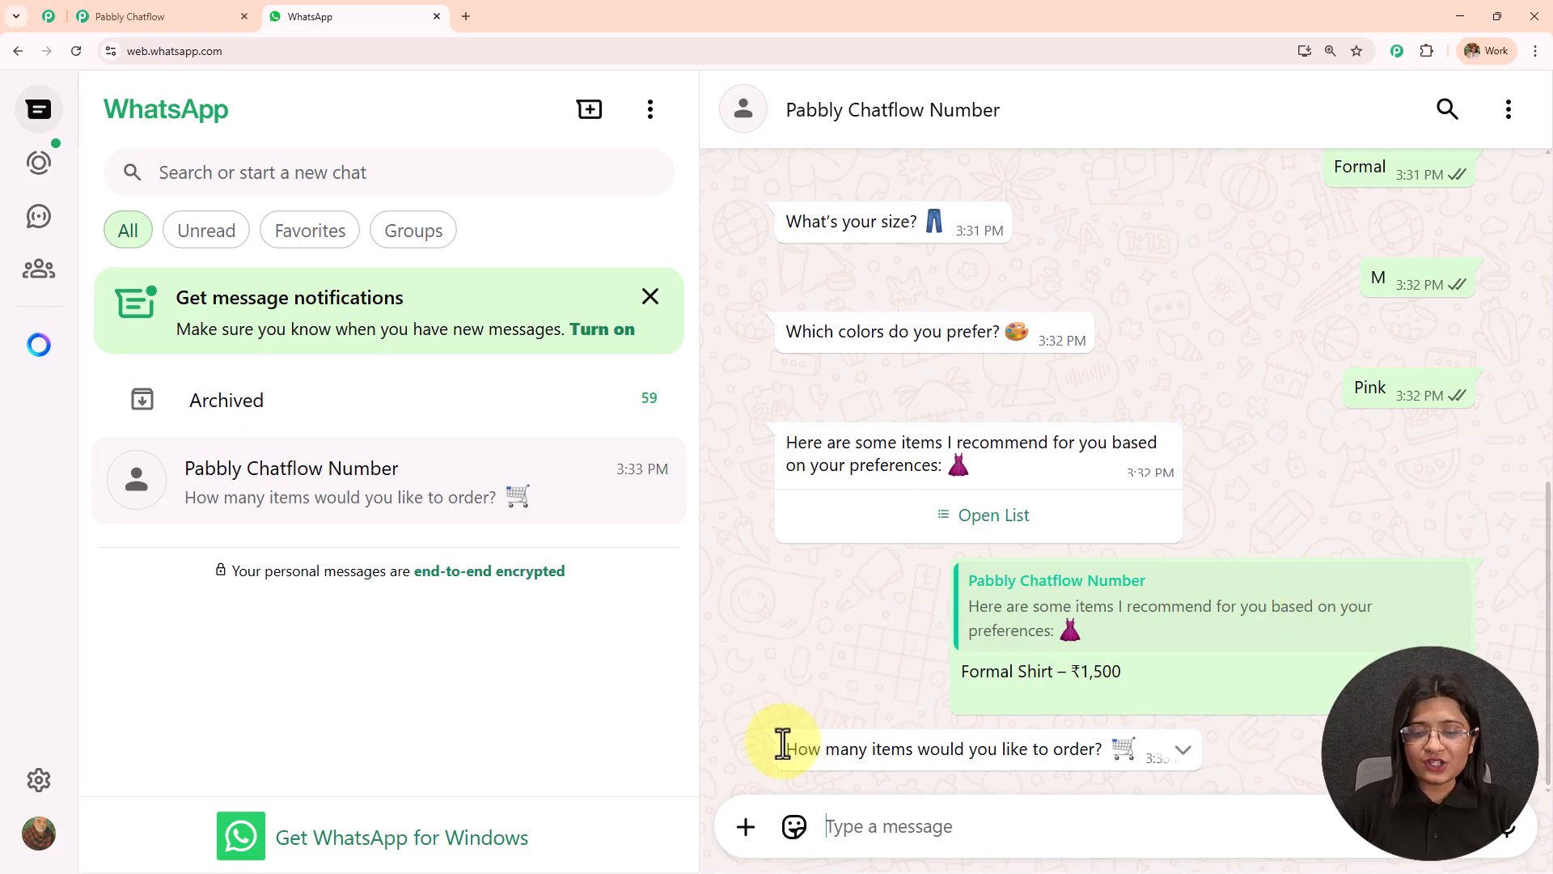
type("4")
key("Return")
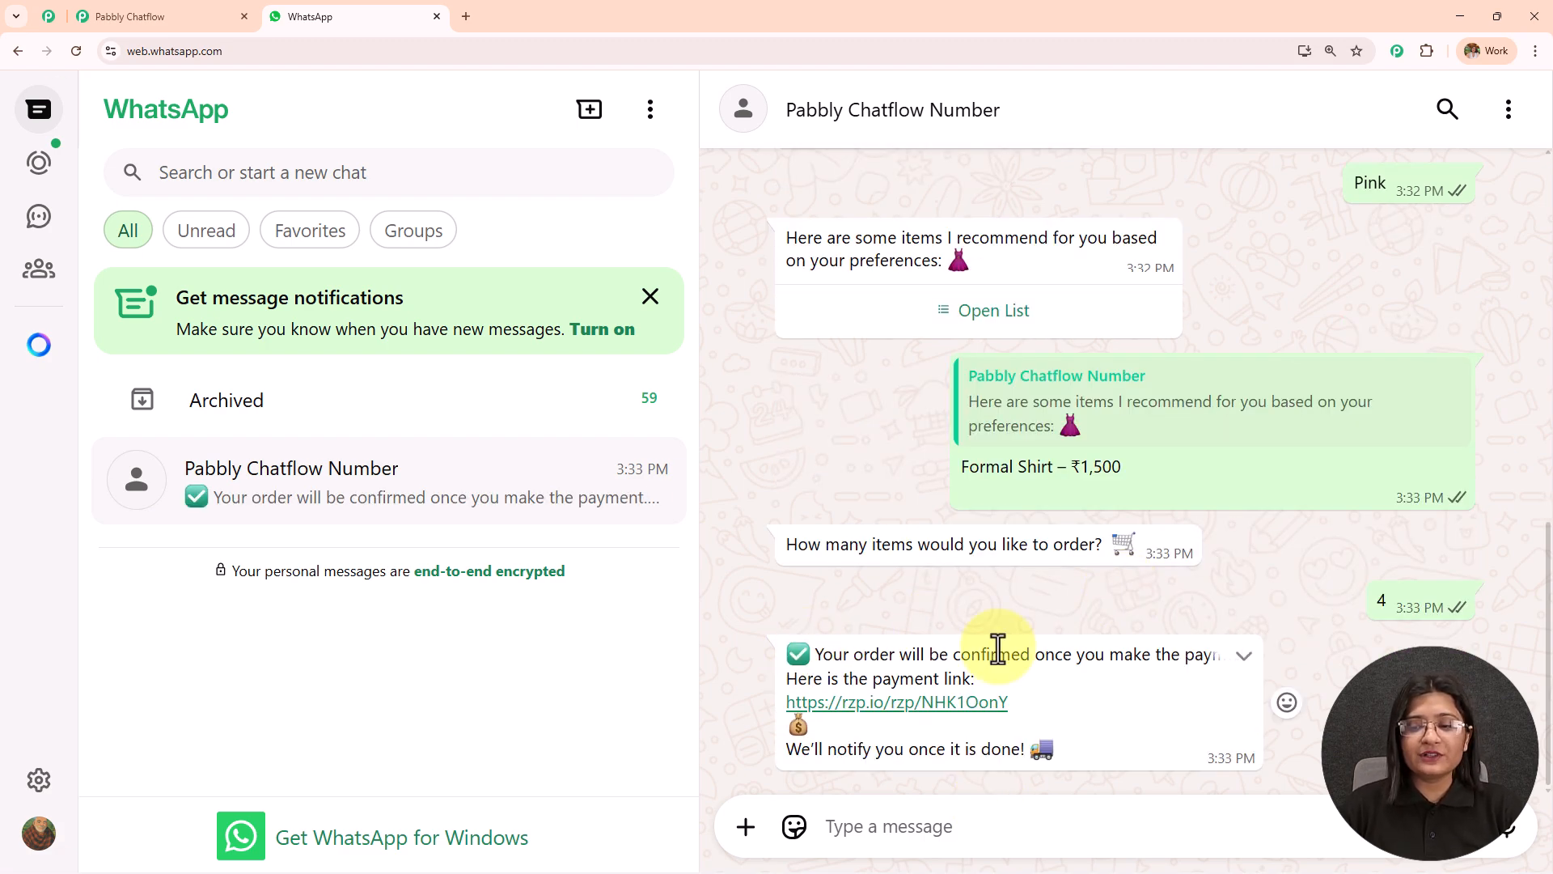
Check the payment page behind the link in the order message, close it, and read the message's closing notice.
left_click(919, 704)
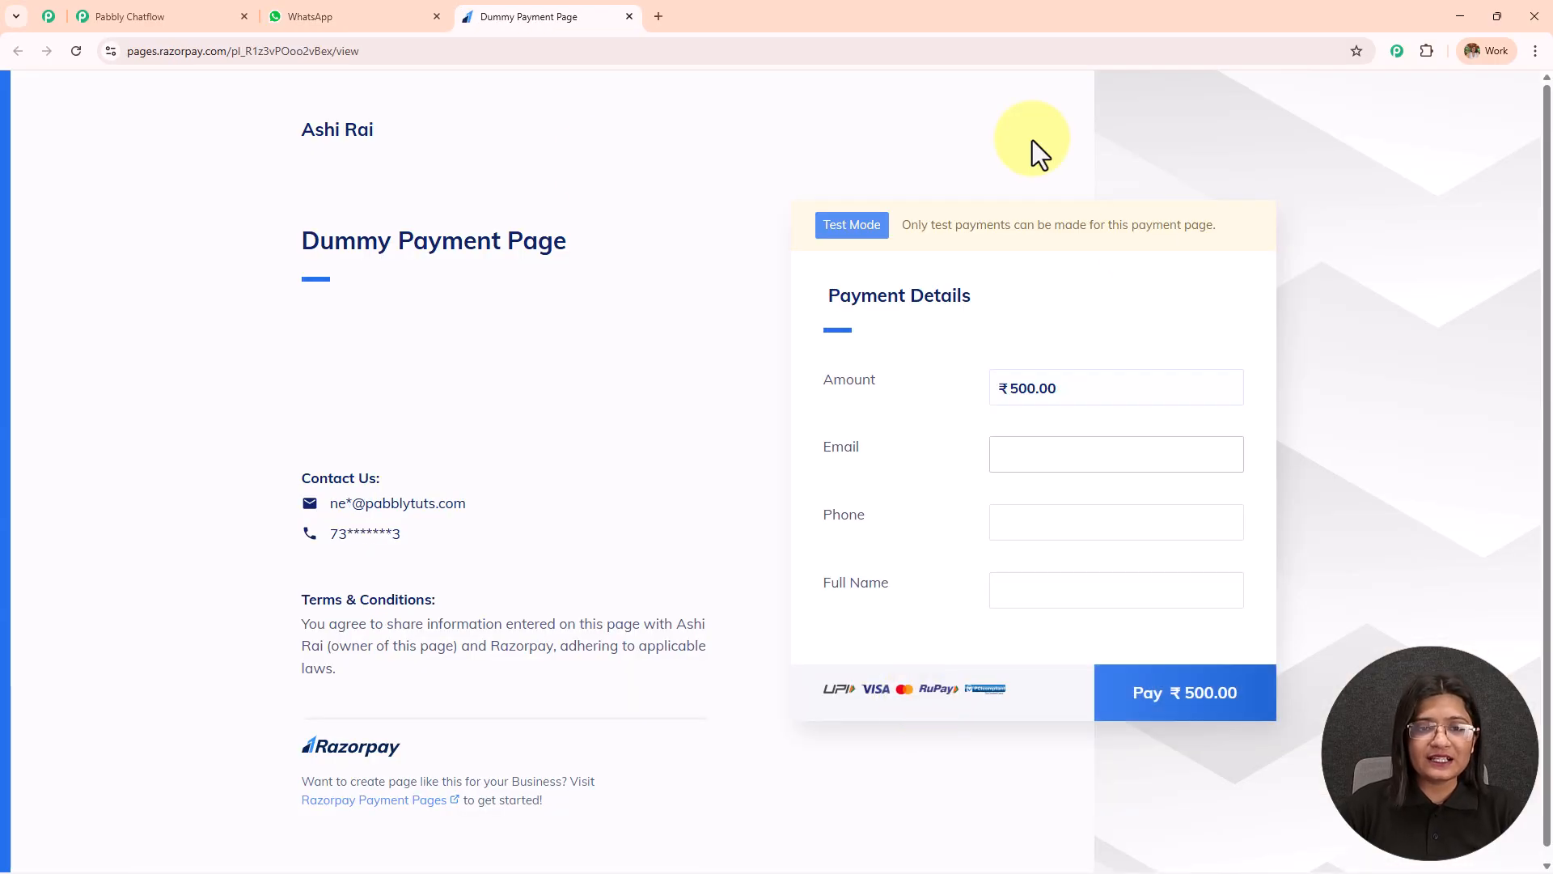
left_click(629, 16)
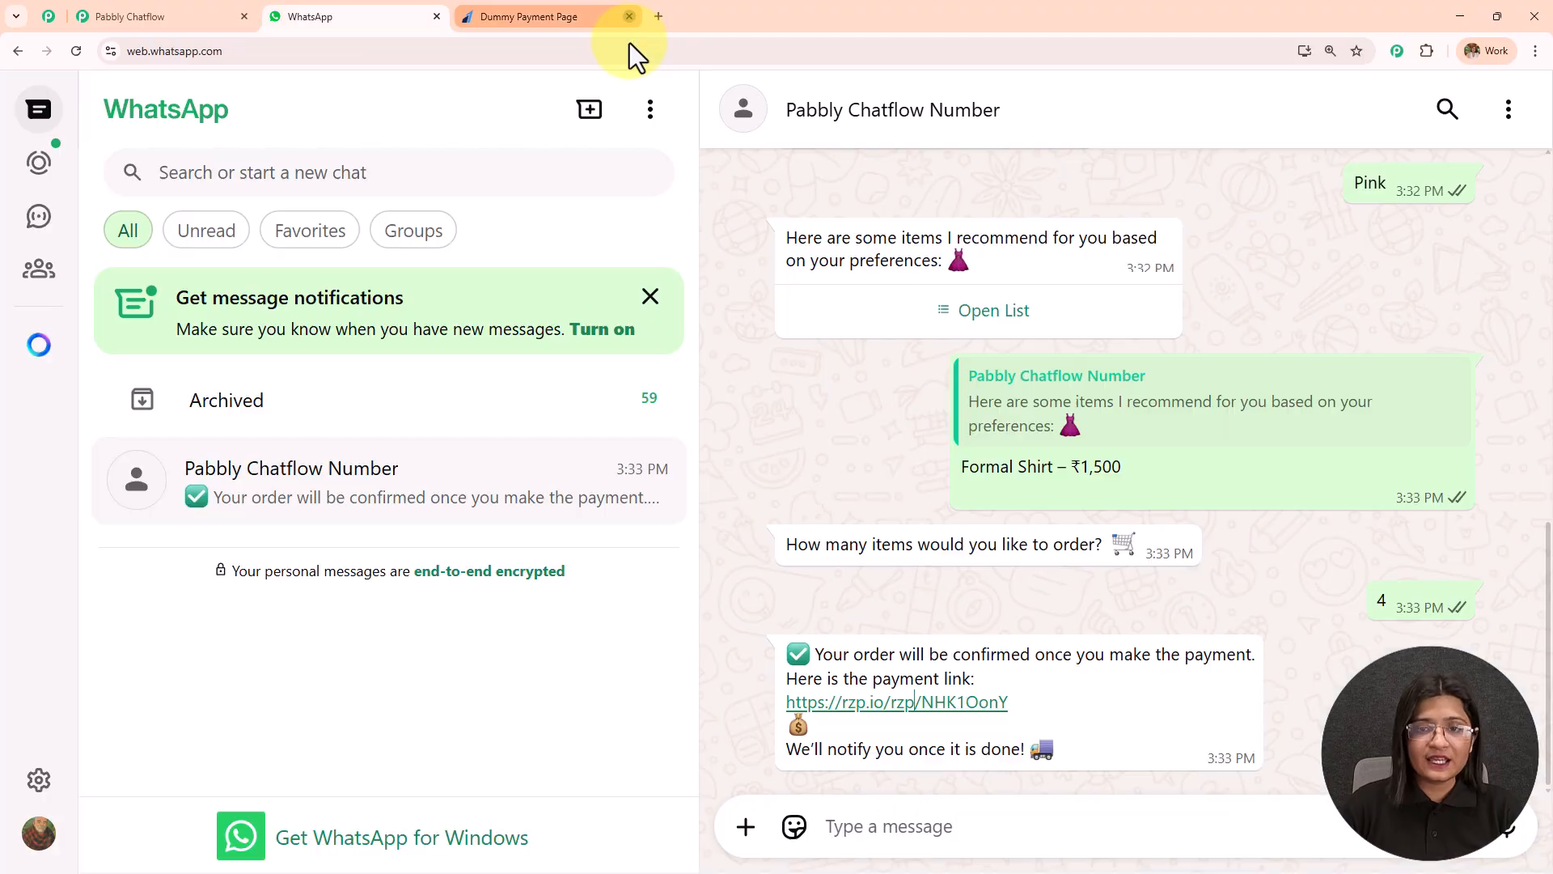
left_click_drag(789, 749, 1051, 760)
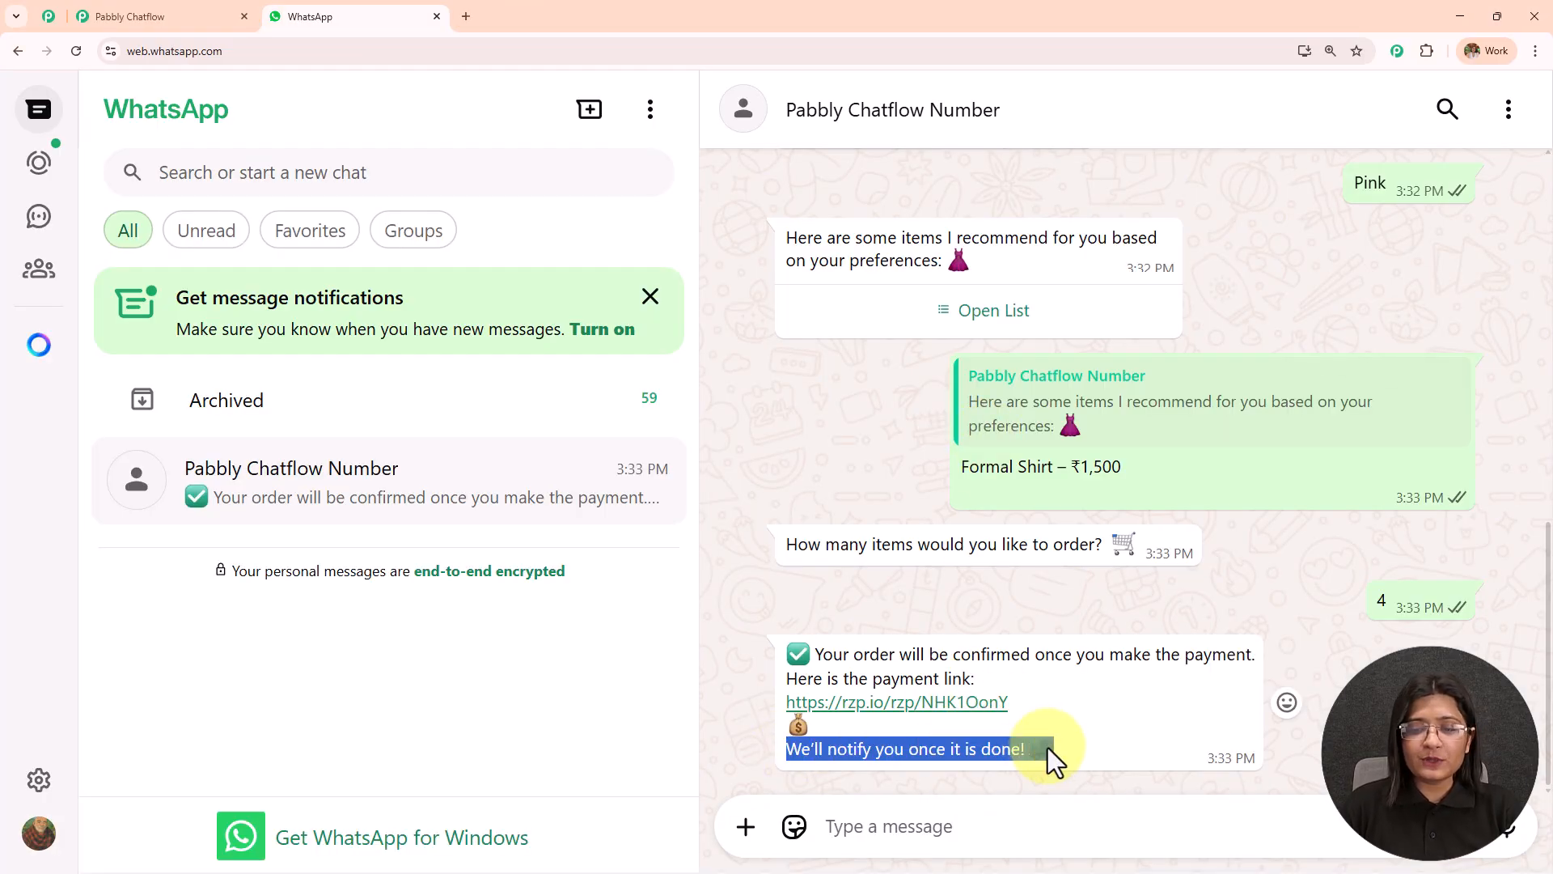
Request Browse New Arrivals from the welcome message and choose Floral Kurti – ₹1,800 with Order Now.
scroll(1050, 634, "up", 15)
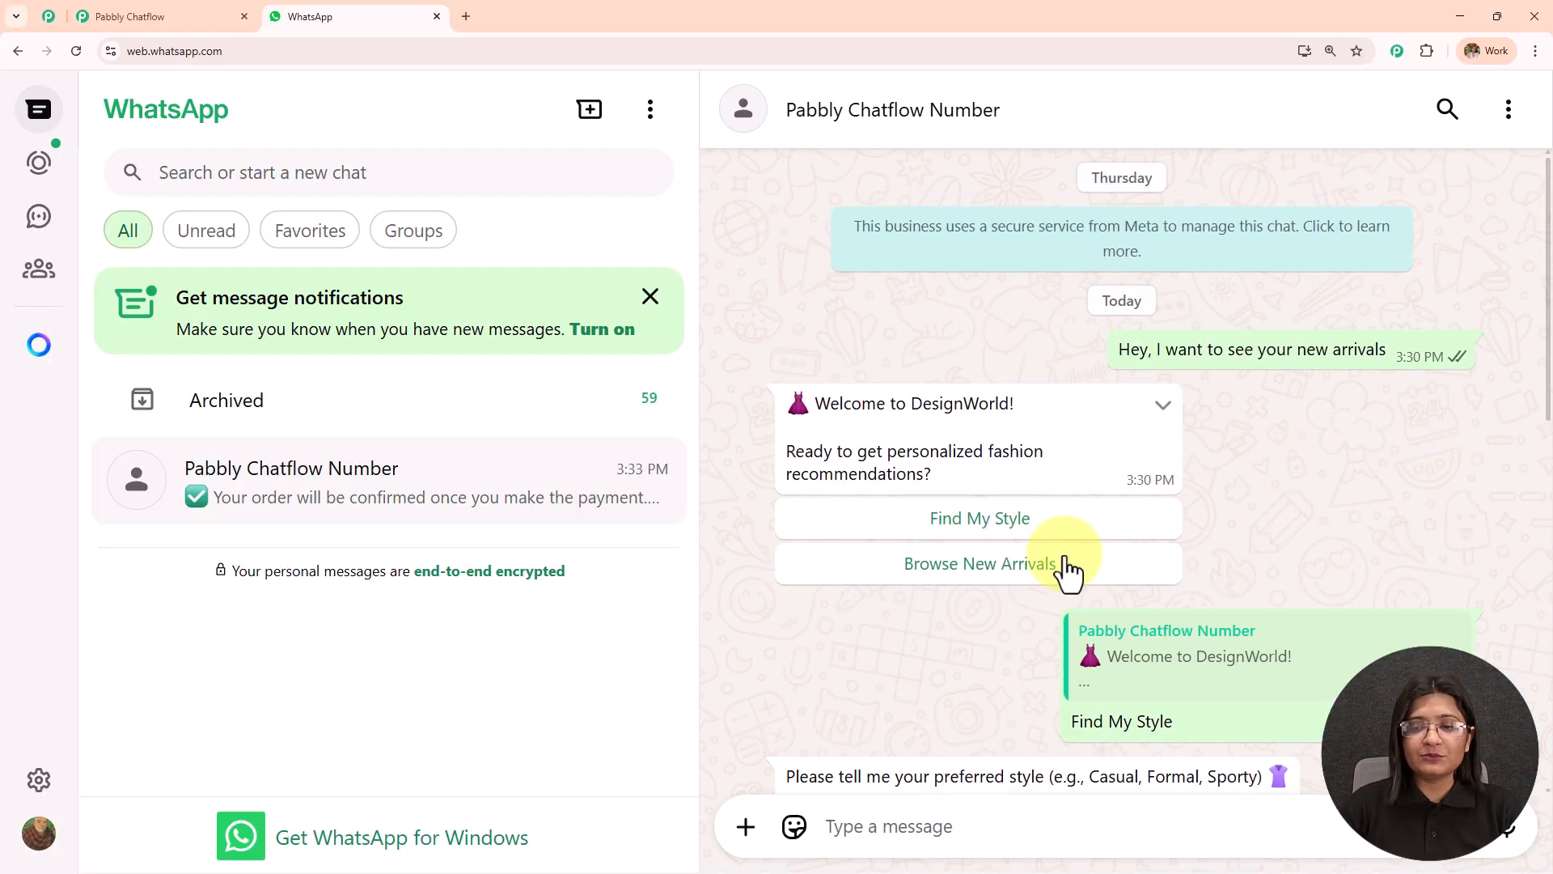
left_click(1006, 566)
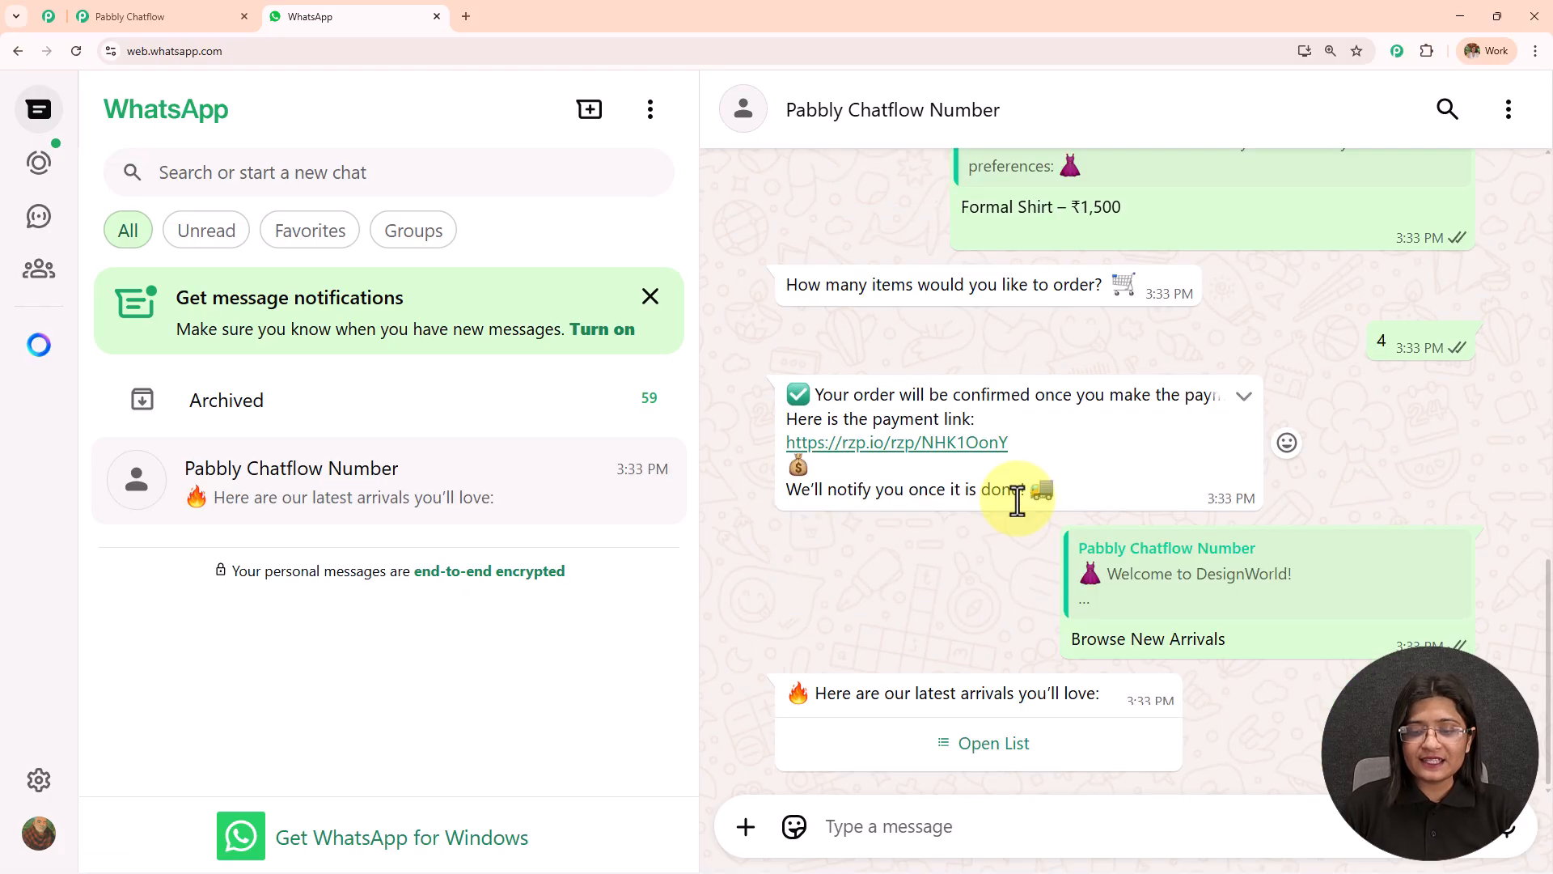
left_click_drag(817, 692, 1119, 688)
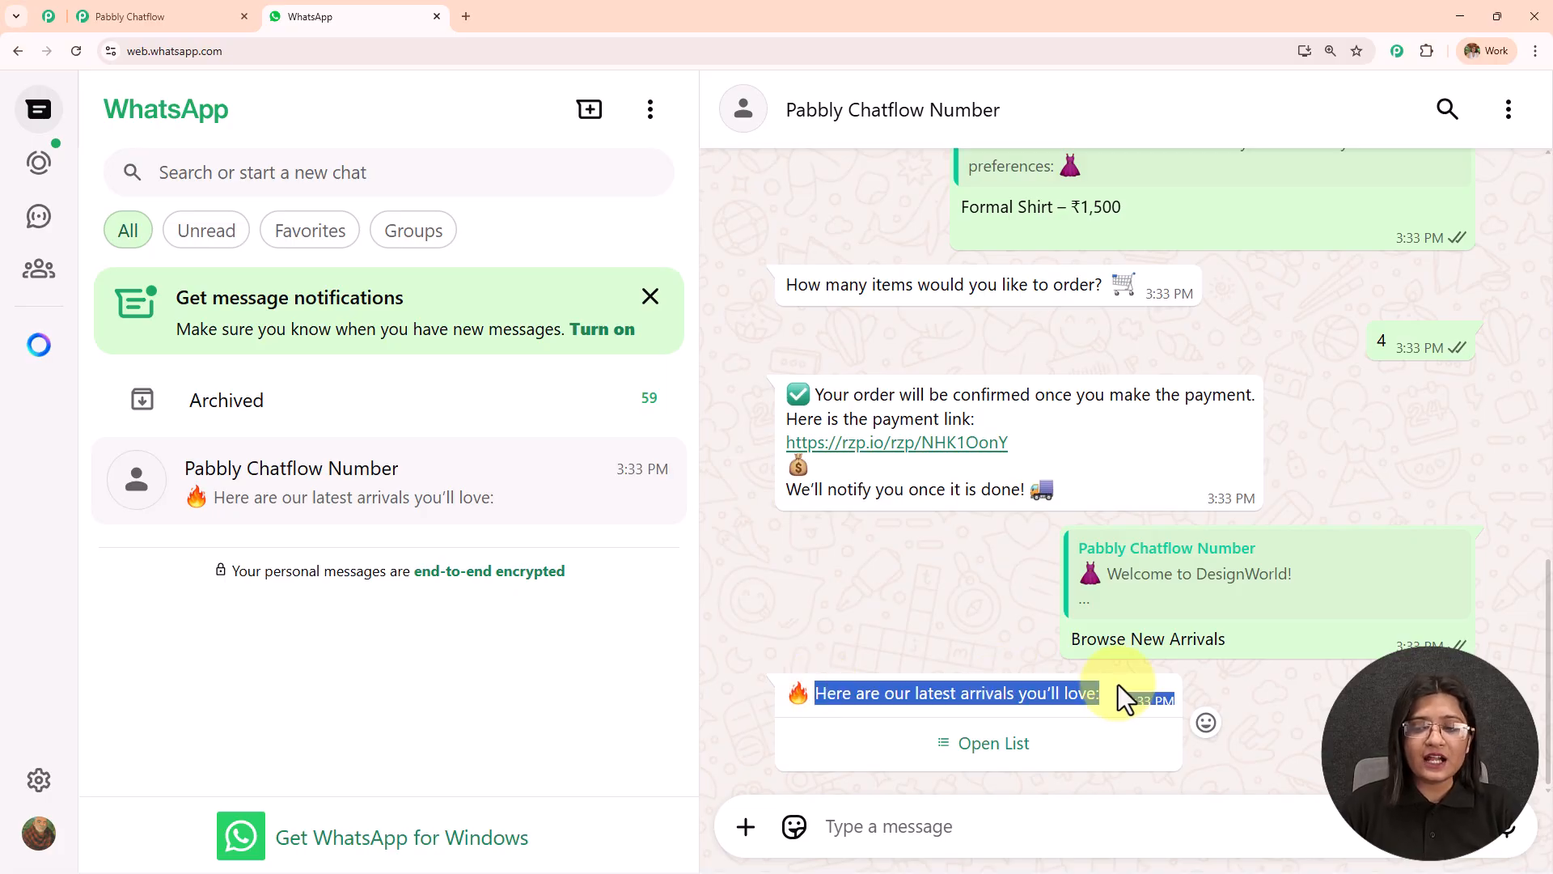
left_click(1018, 760)
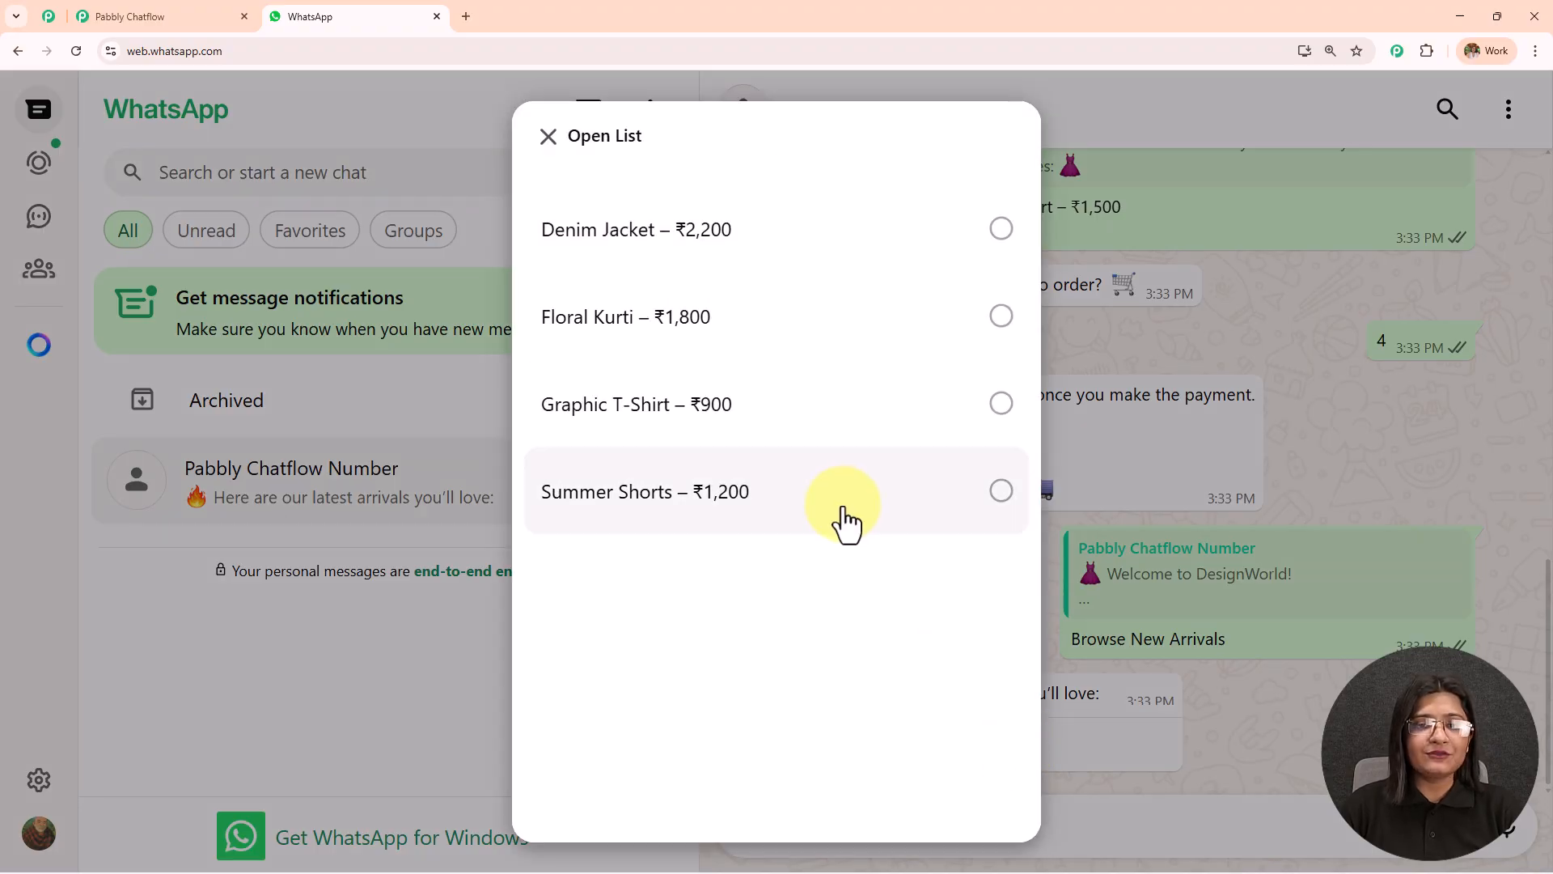
left_click(822, 322)
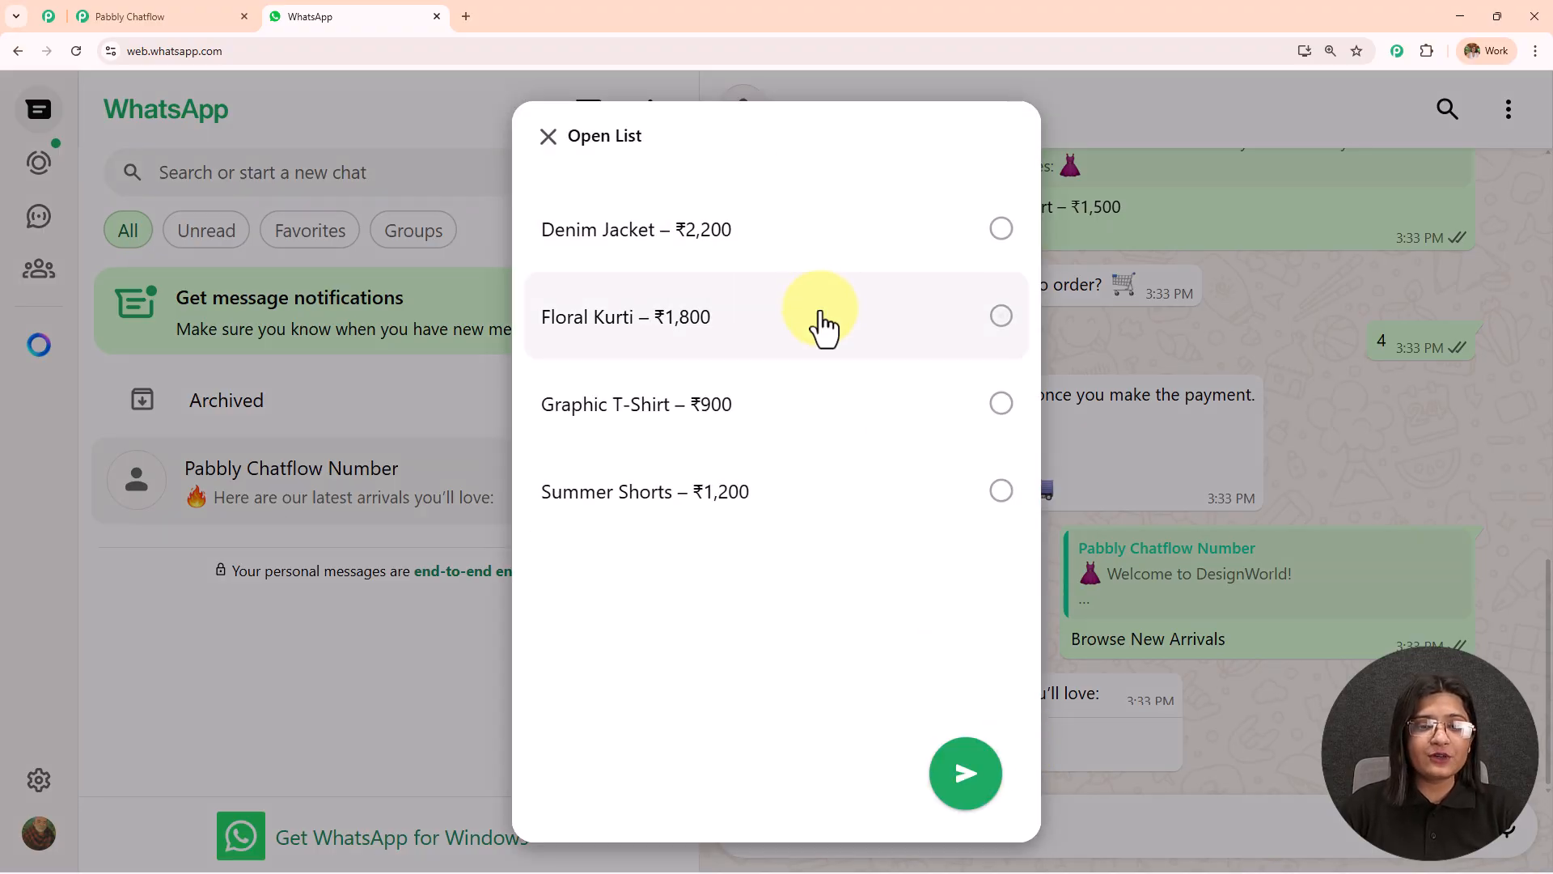
left_click(977, 775)
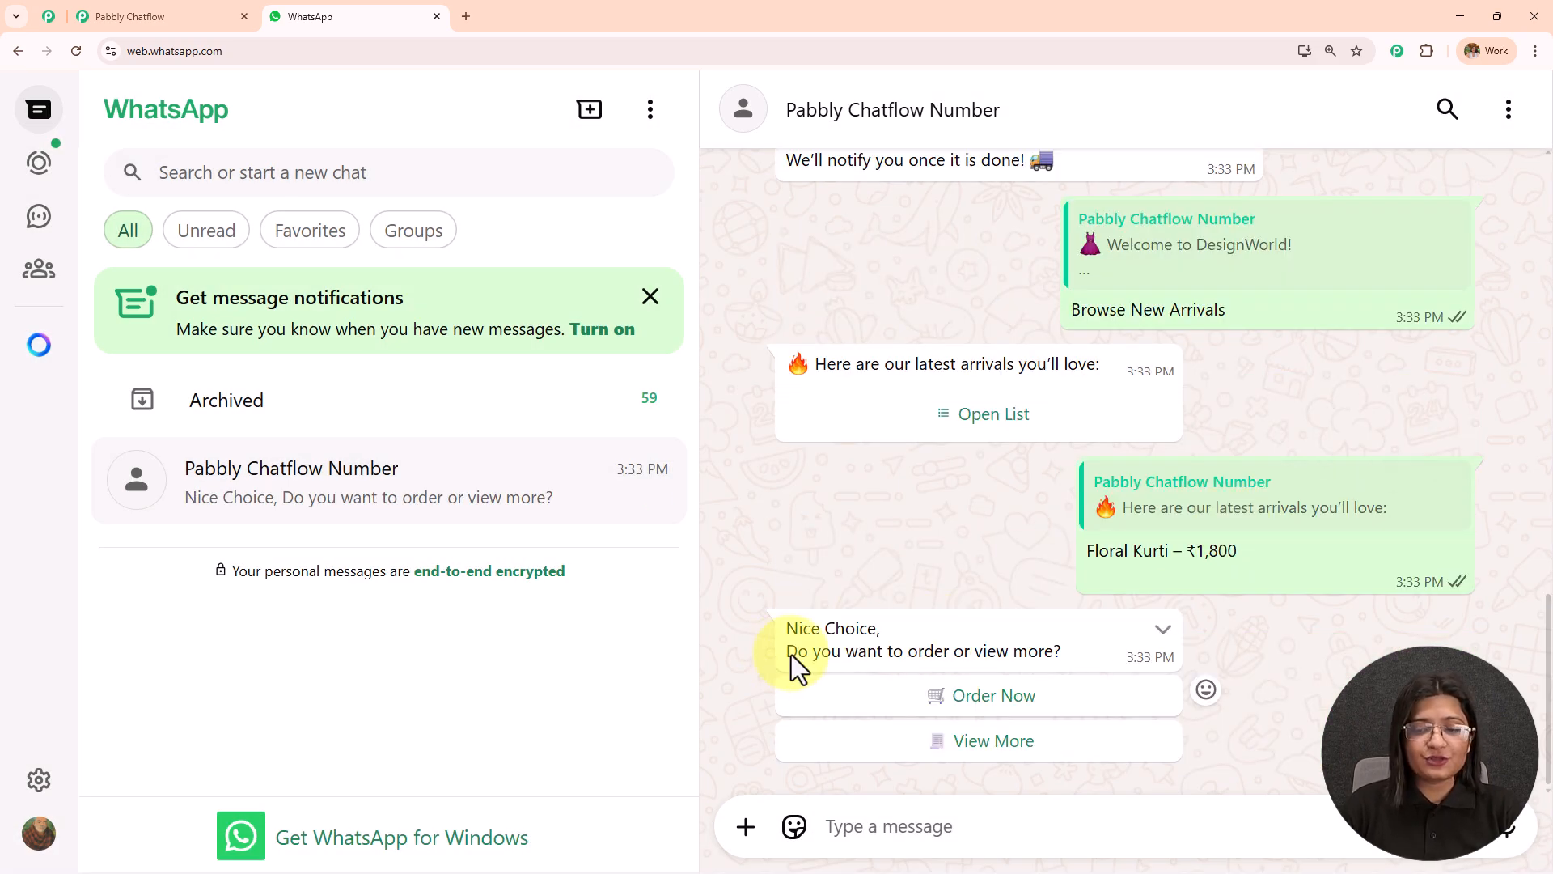
left_click(997, 699)
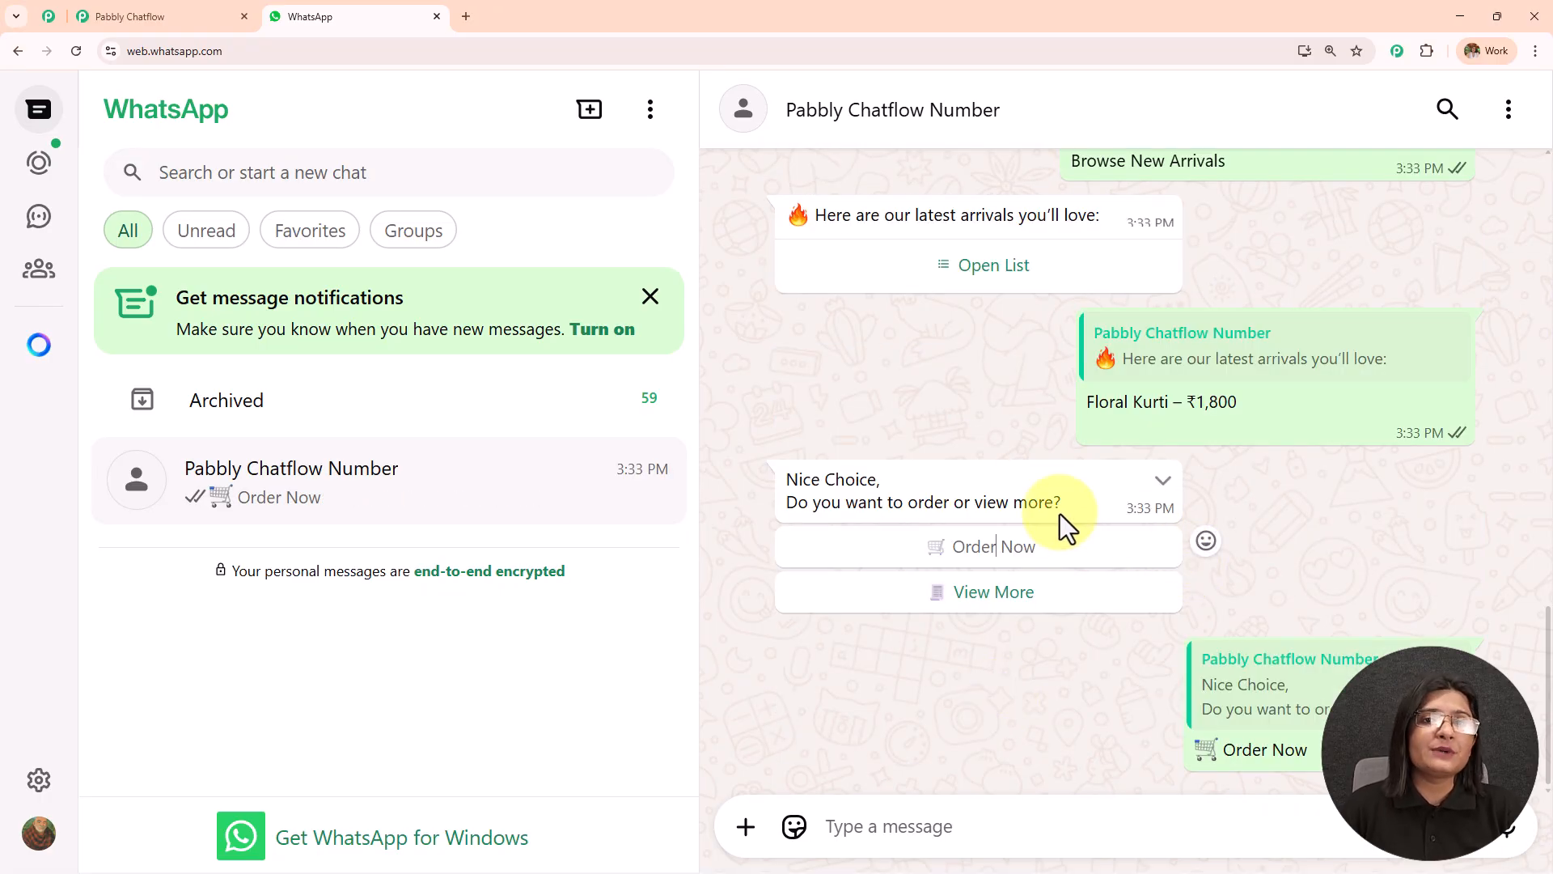
Review the whole chatbot conversation, from the latest order reply back to the welcome message.
scroll(1059, 513, "up", 5)
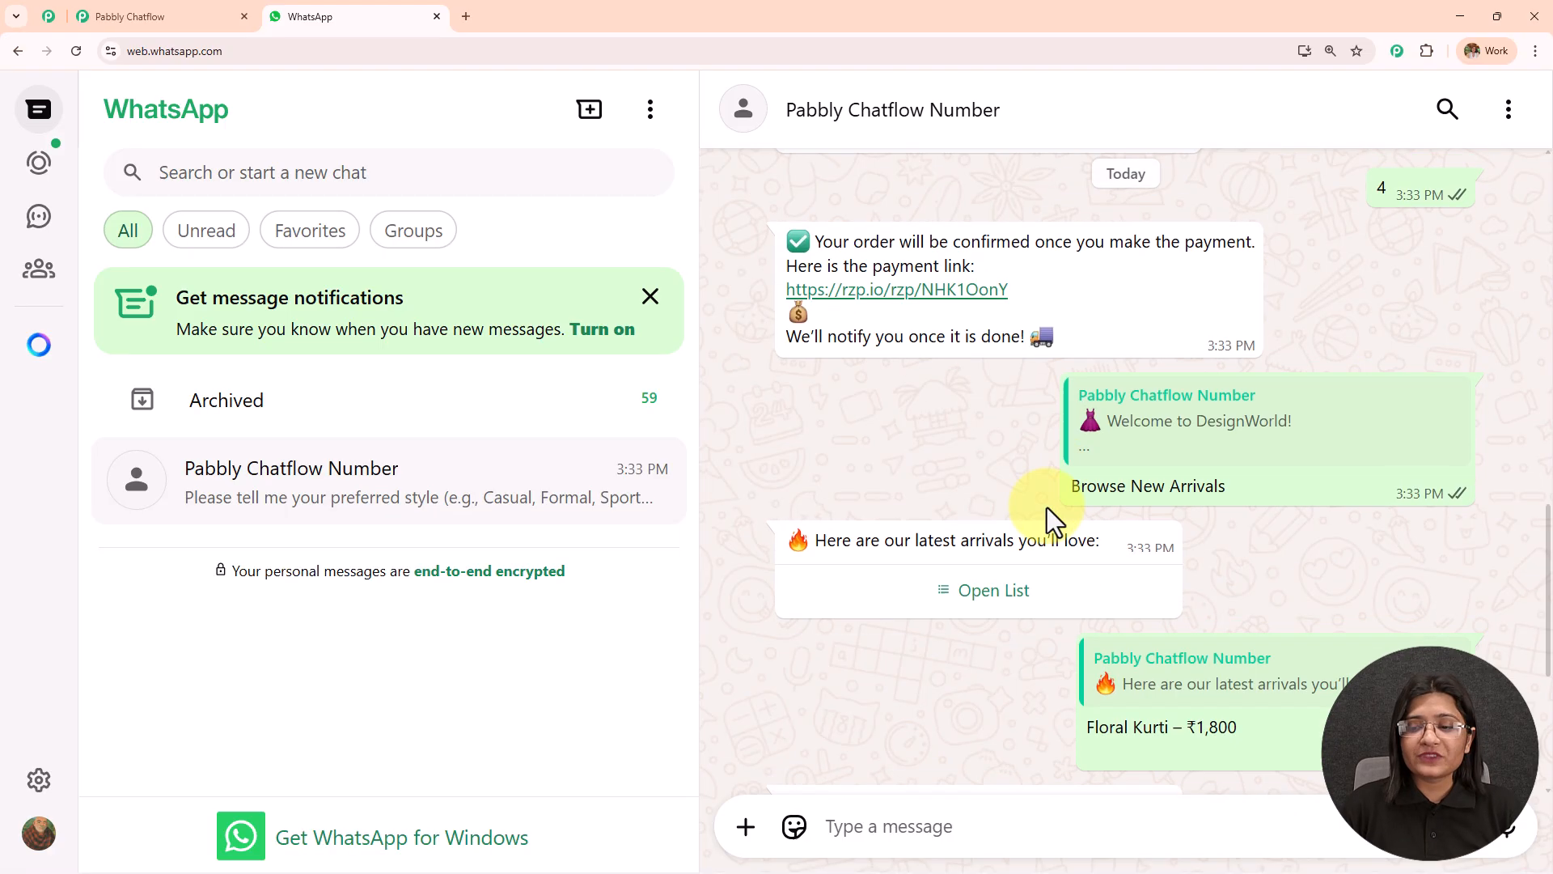
scroll(1047, 507, "down", 4)
scroll(1046, 507, "up", 7)
scroll(1045, 504, "down", 4)
scroll(1031, 421, "down", 4)
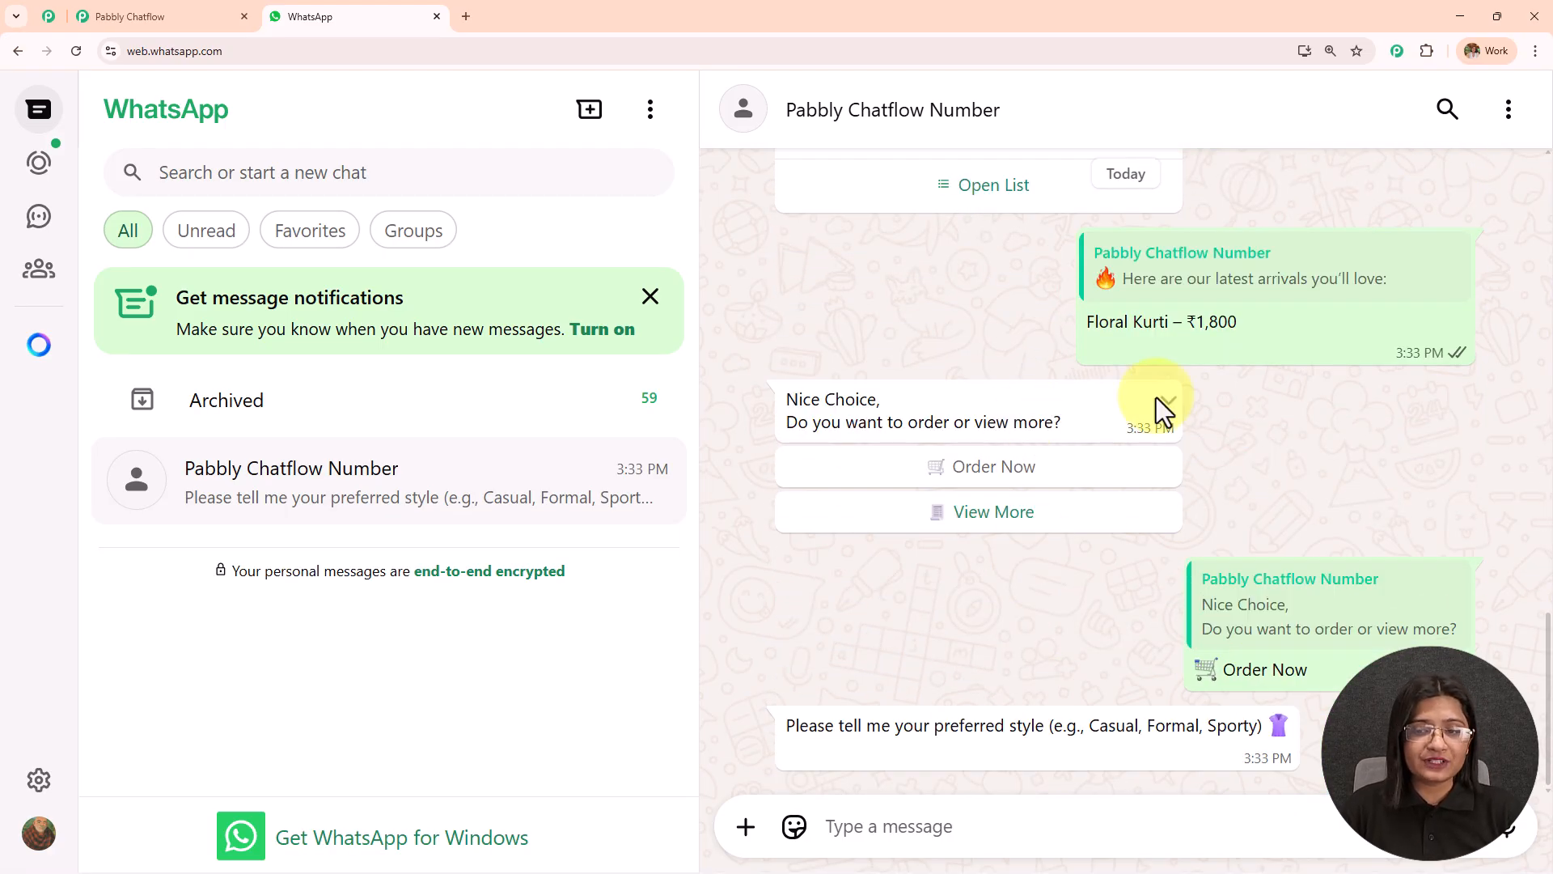
scroll(1057, 532, "up", 4)
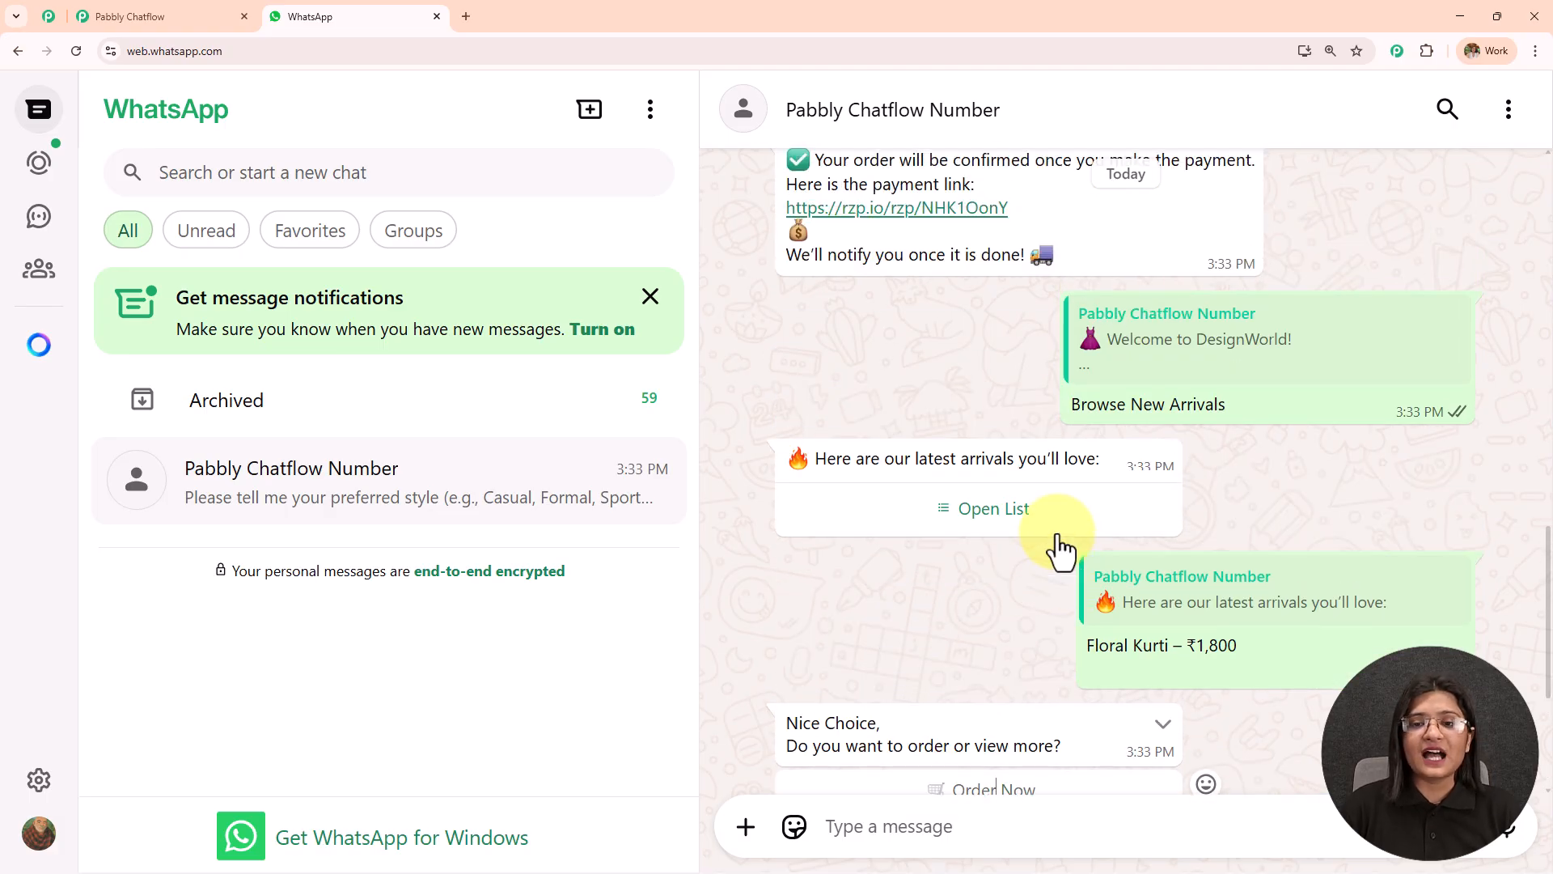
scroll(1057, 530, "up", 4)
scroll(1056, 529, "up", 1)
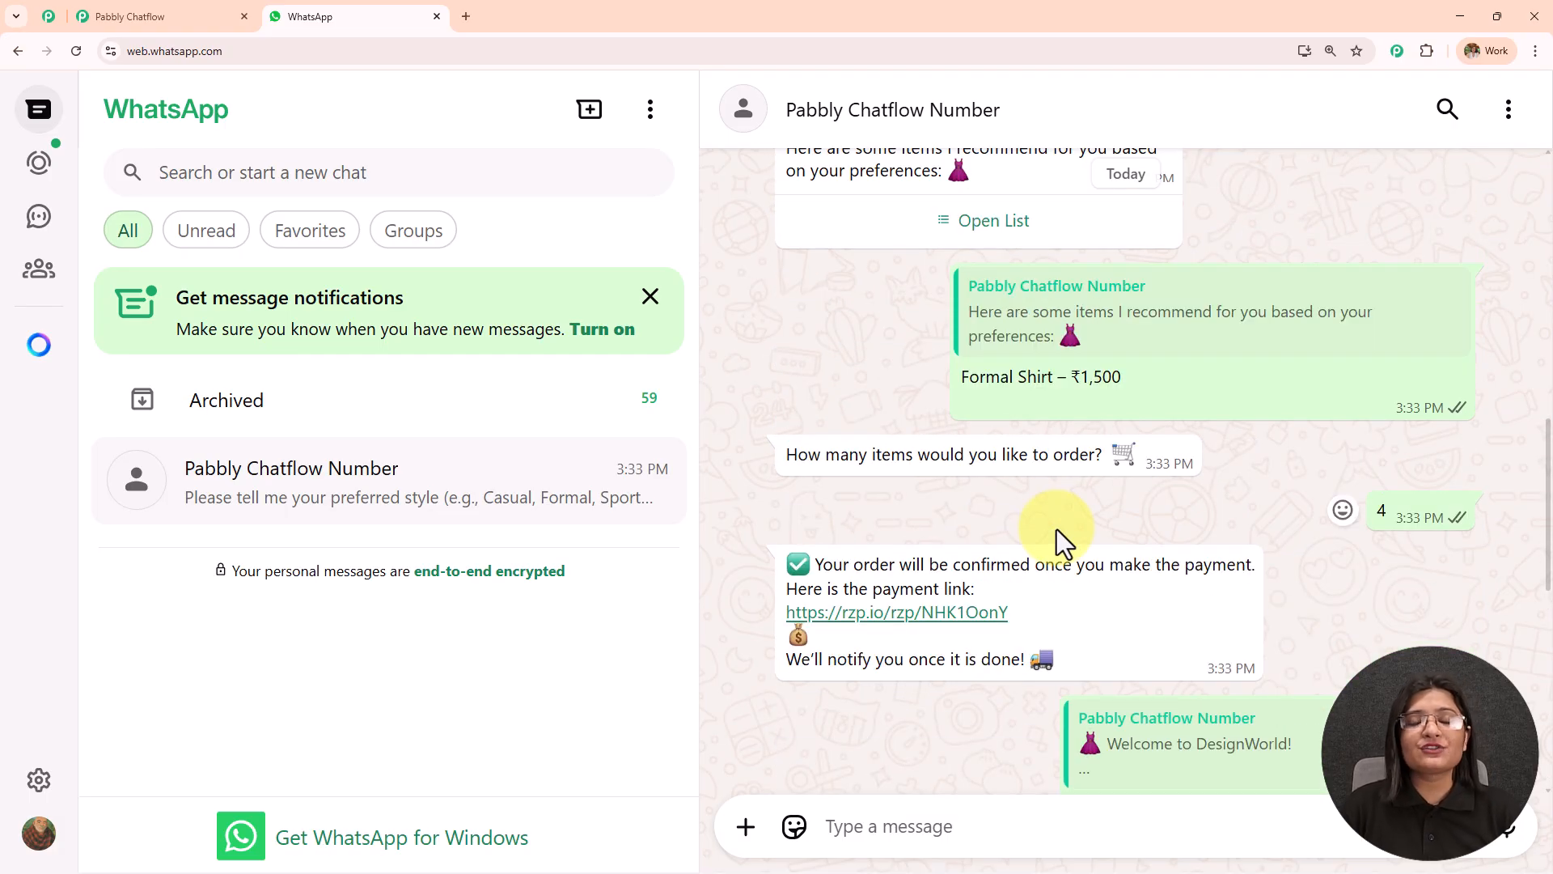
scroll(1056, 528, "up", 6)
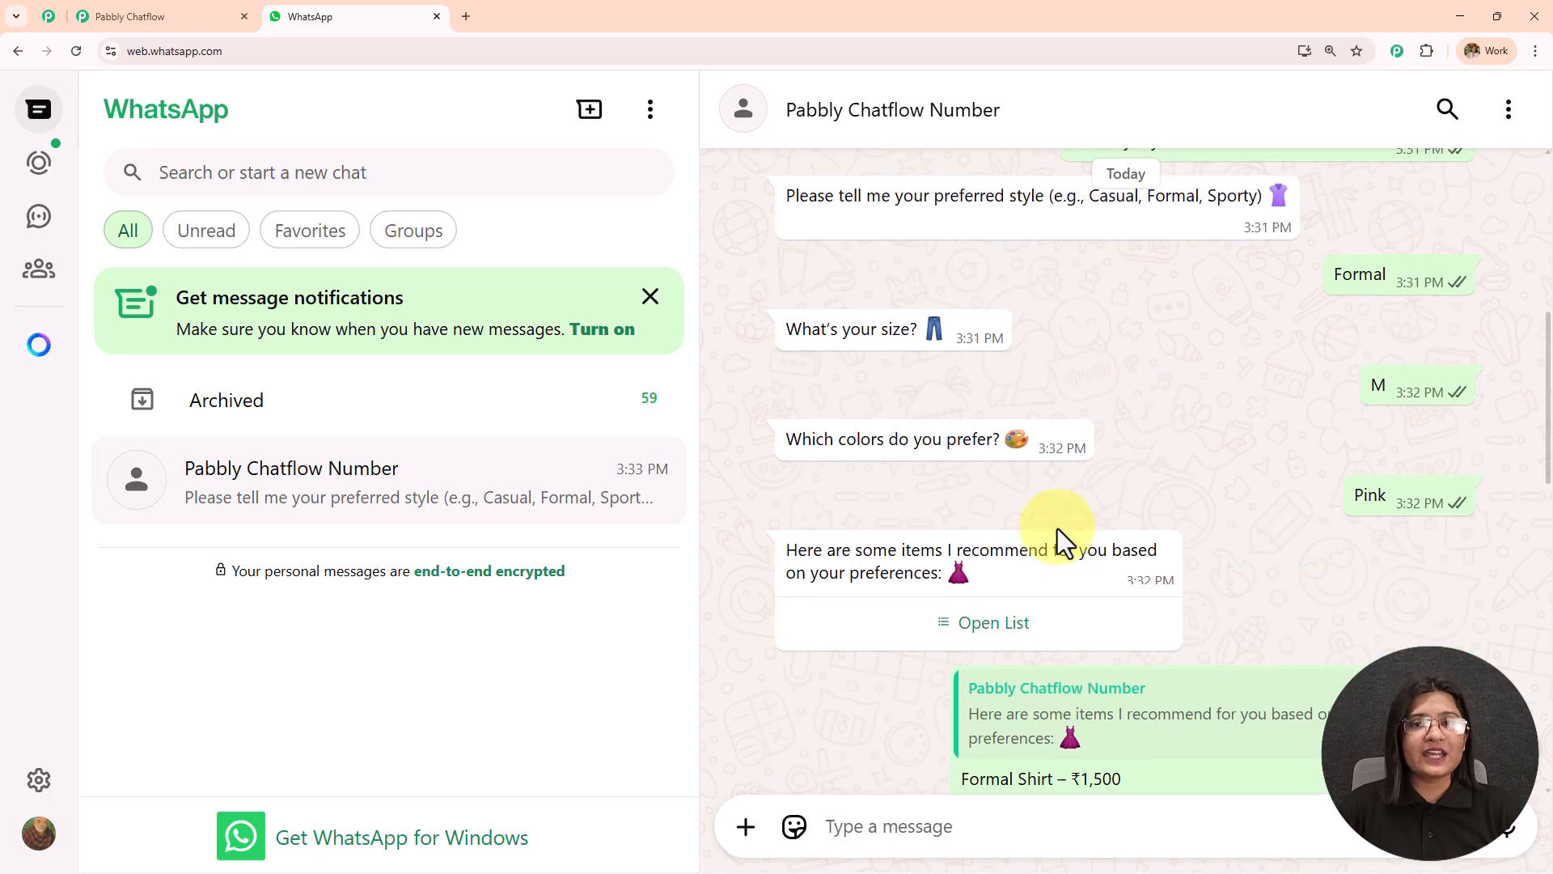
scroll(1057, 527, "up", 5)
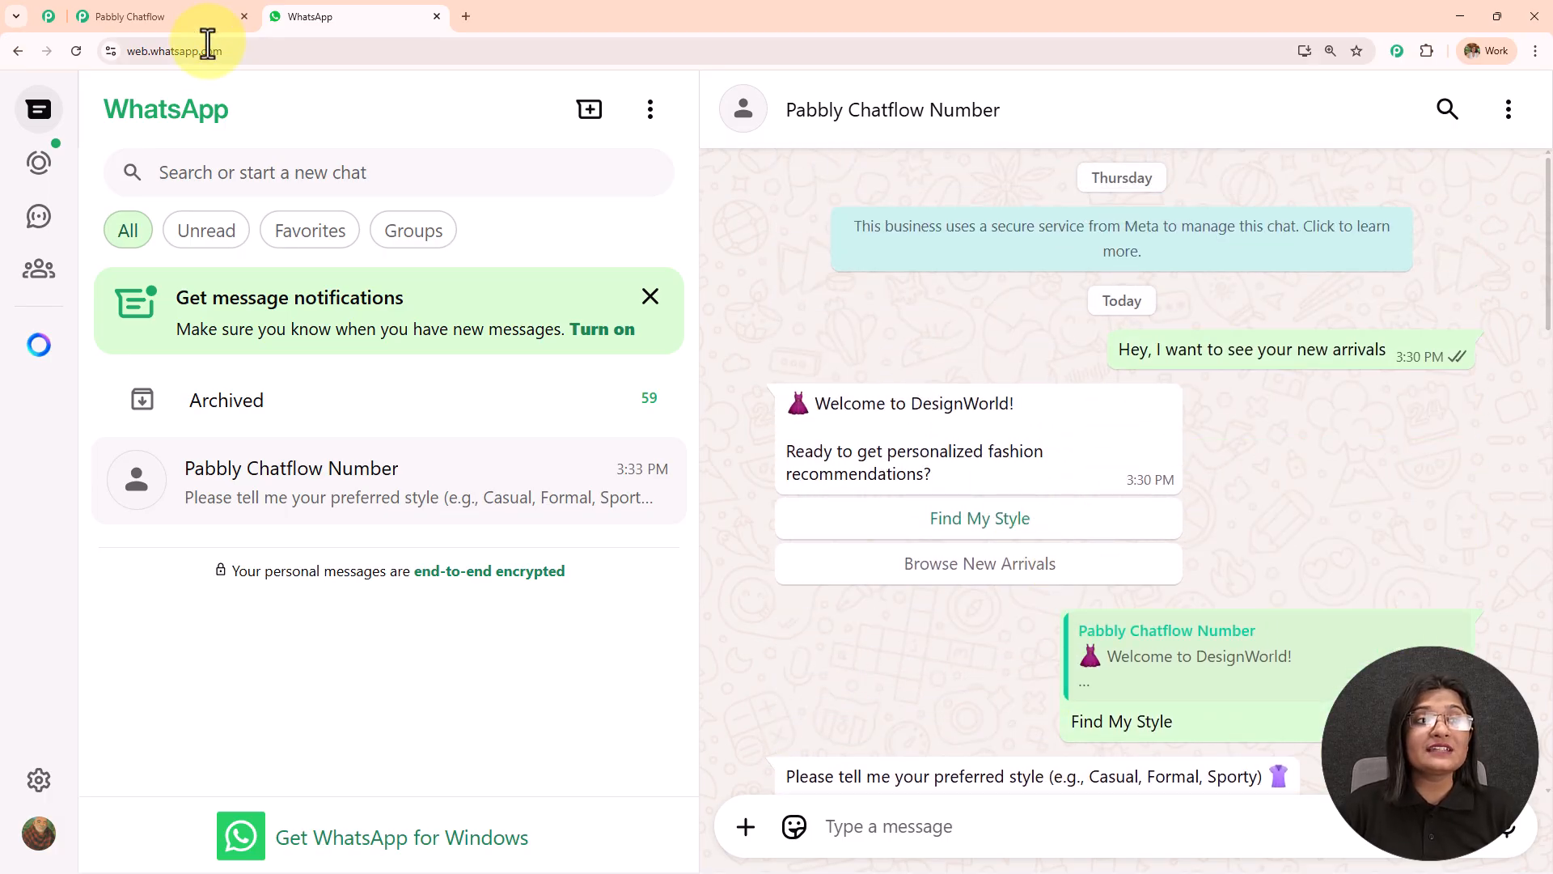
Switch to Pabbly Chatflow and examine the nodes and connections of the Automate Product Recommendations for Fashion Retailers flow.
left_click(194, 11)
left_click_drag(874, 253, 1206, 340)
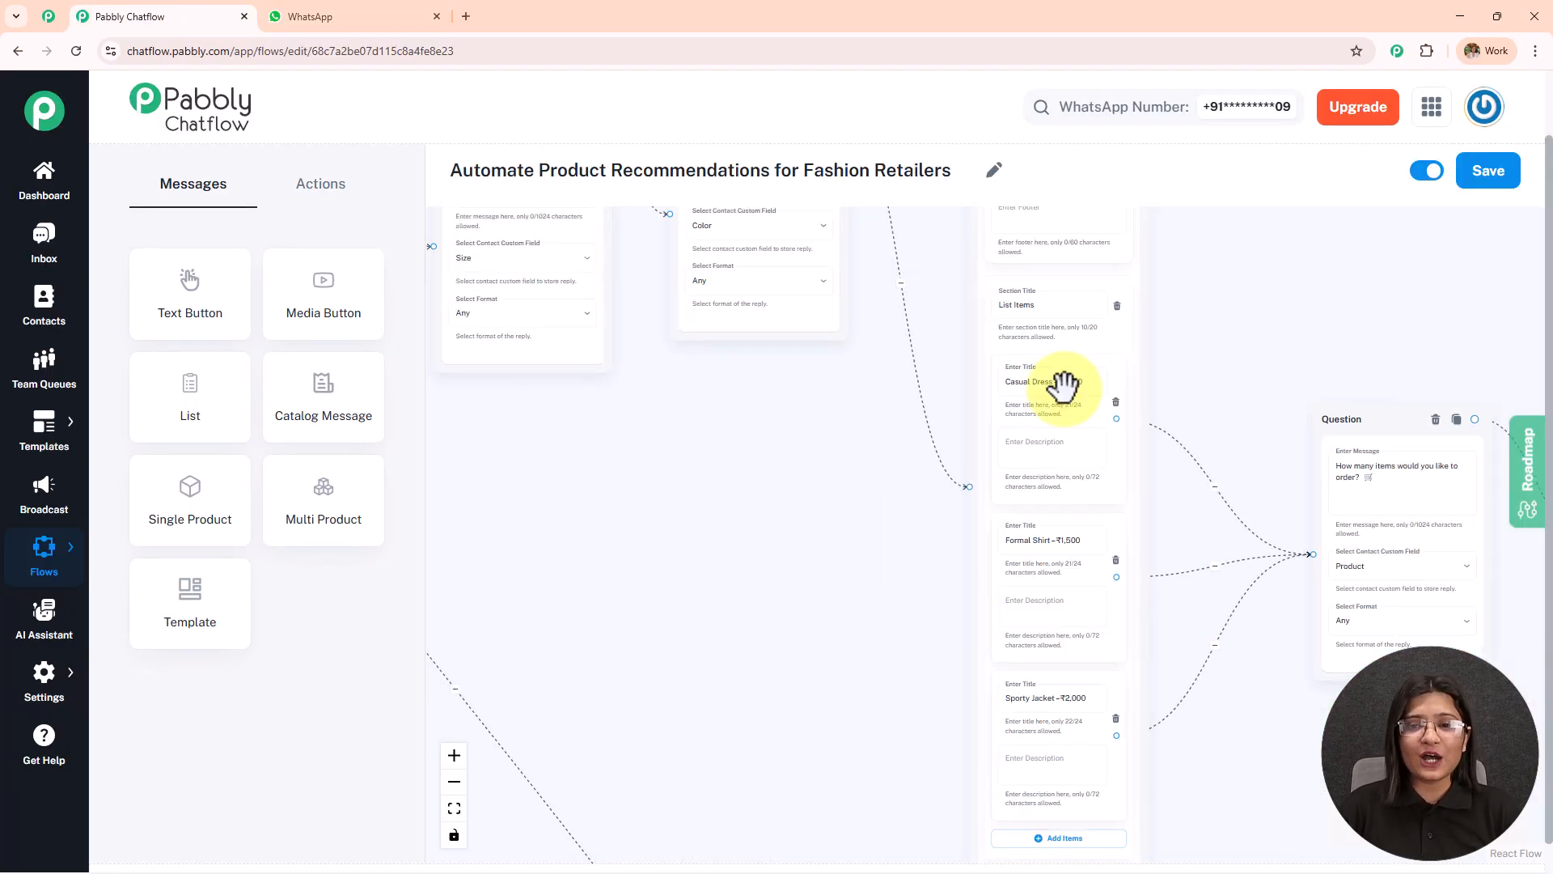
left_click_drag(980, 618, 1165, 672)
left_click_drag(1075, 711, 1141, 385)
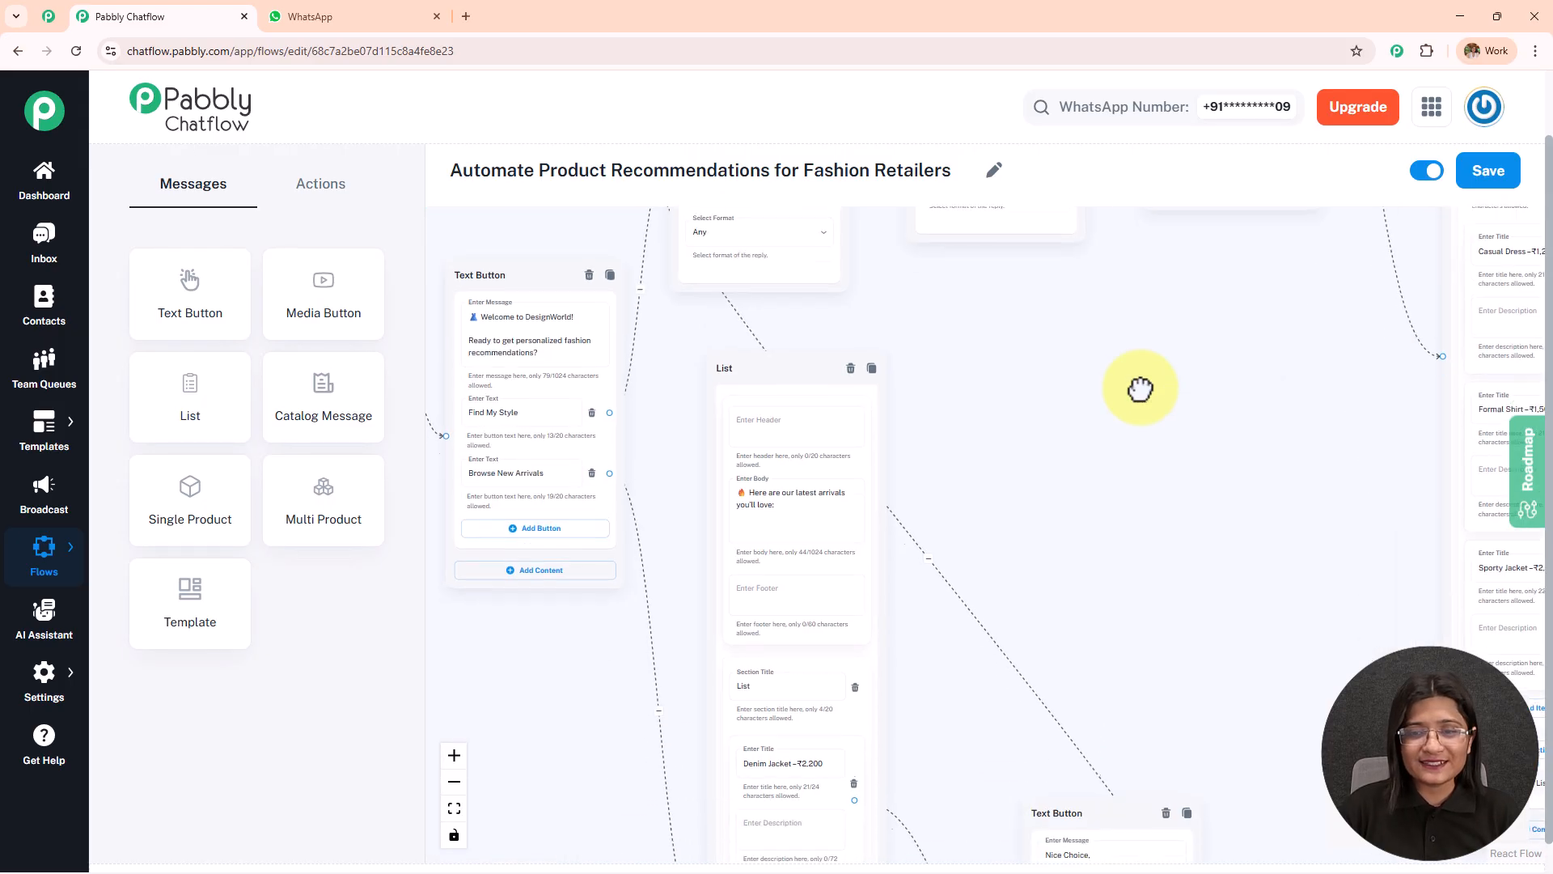
scroll(1151, 407, "down", 3)
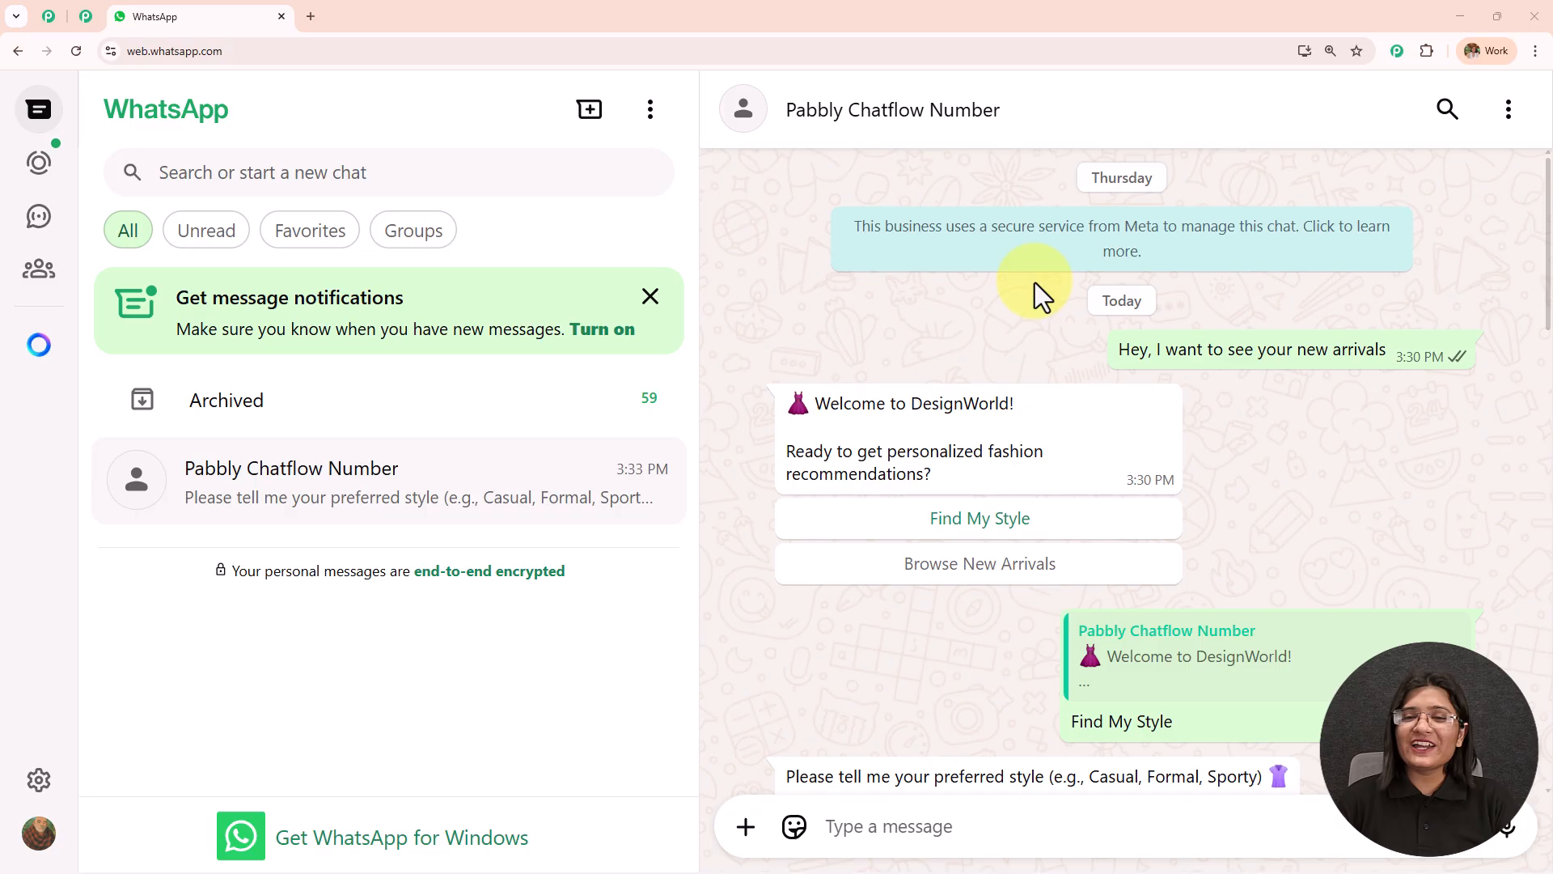
scroll(1035, 287, "down", 10)
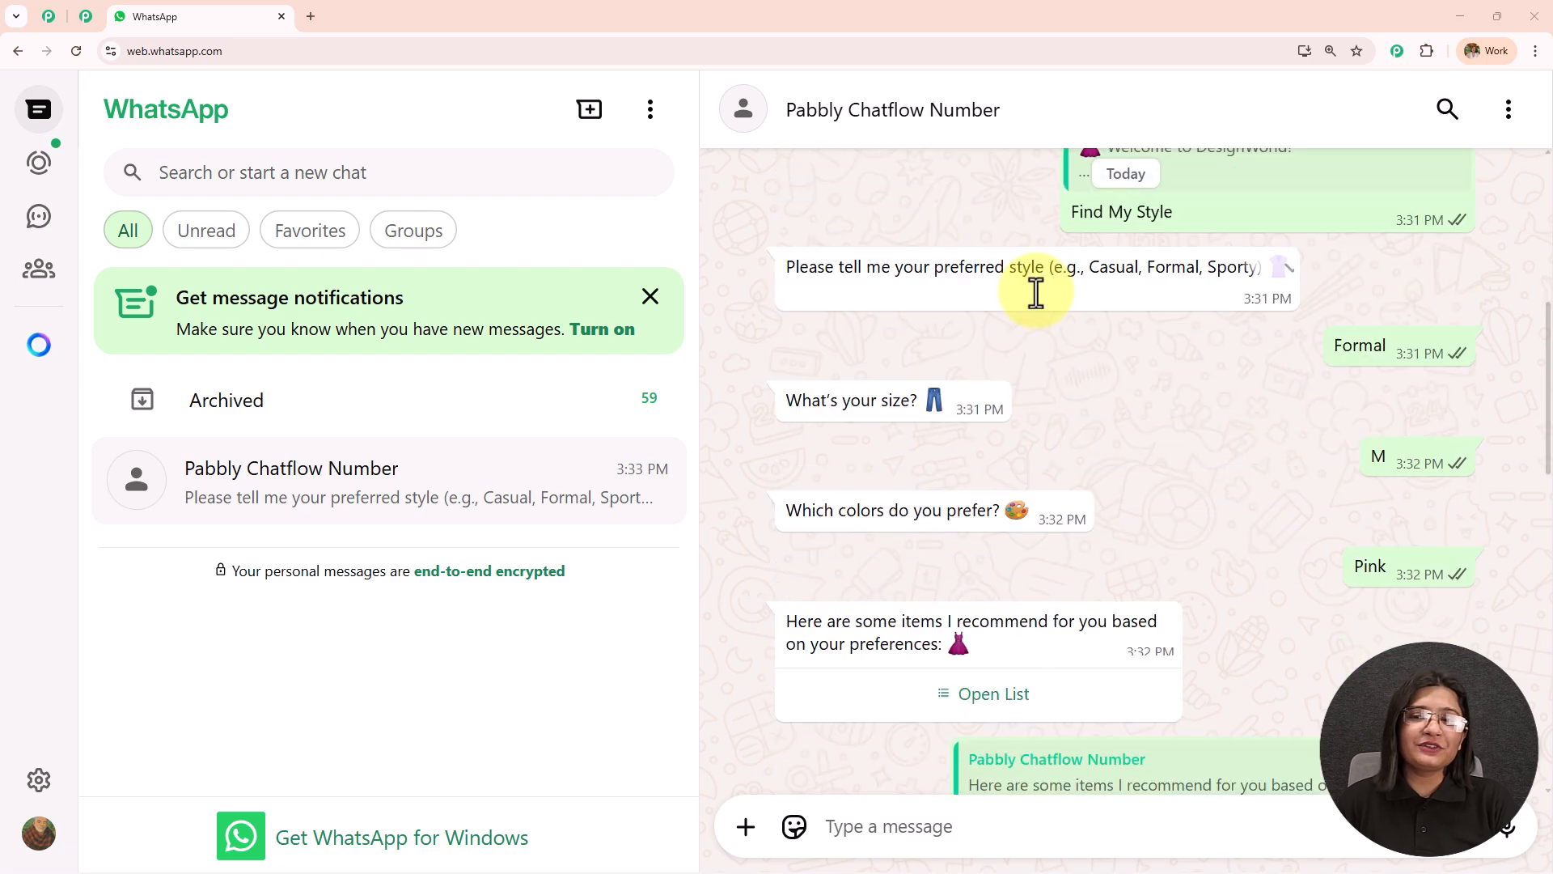
scroll(1036, 293, "down", 10)
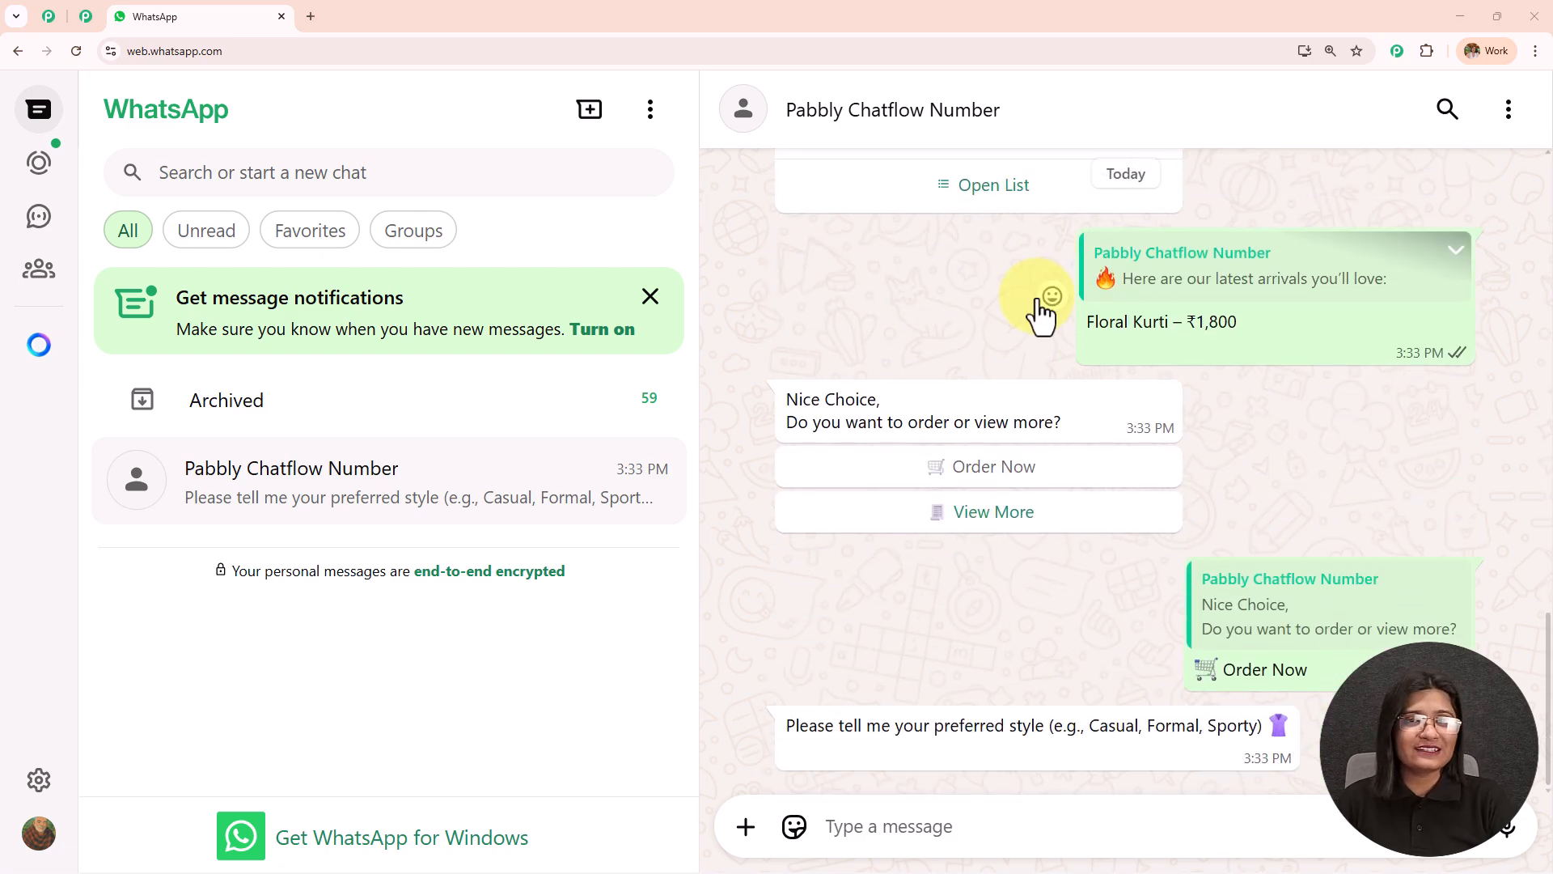
scroll(1037, 291, "up", 15)
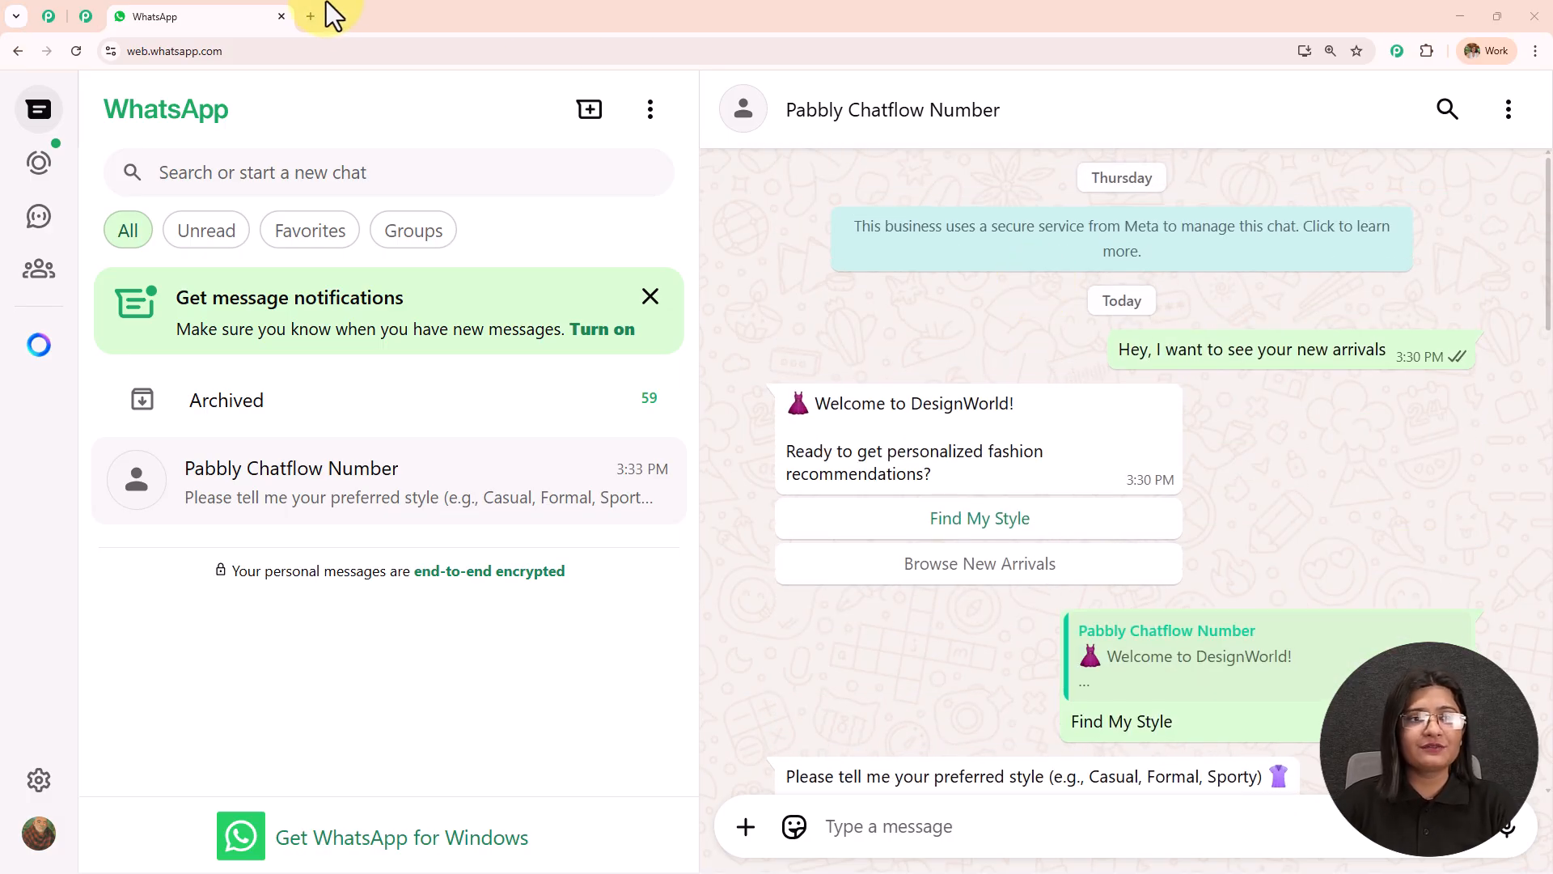
left_click(310, 16)
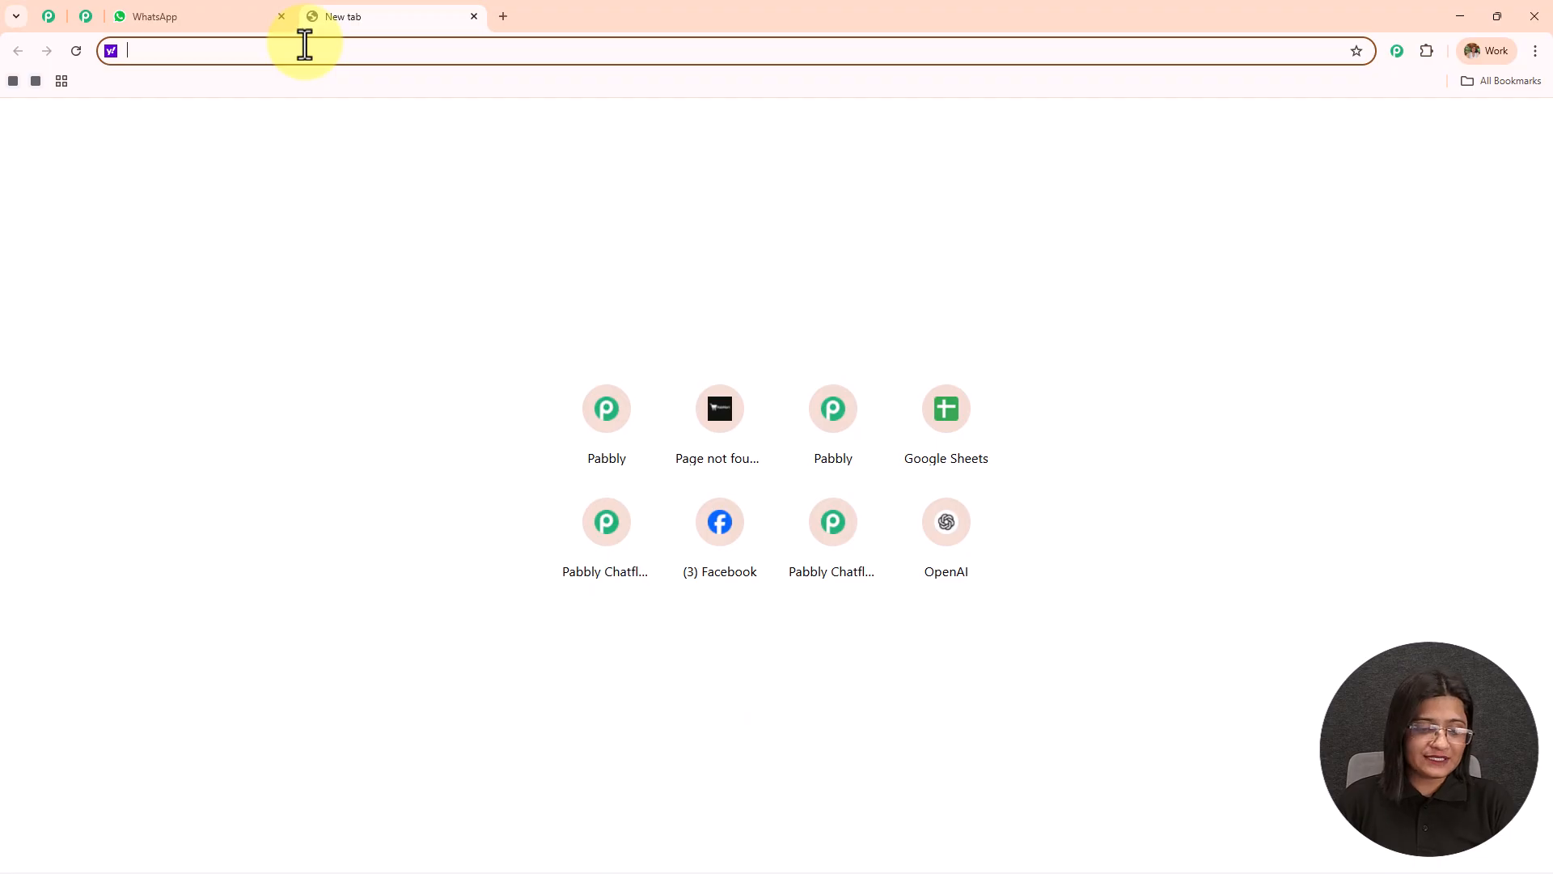
type("www")
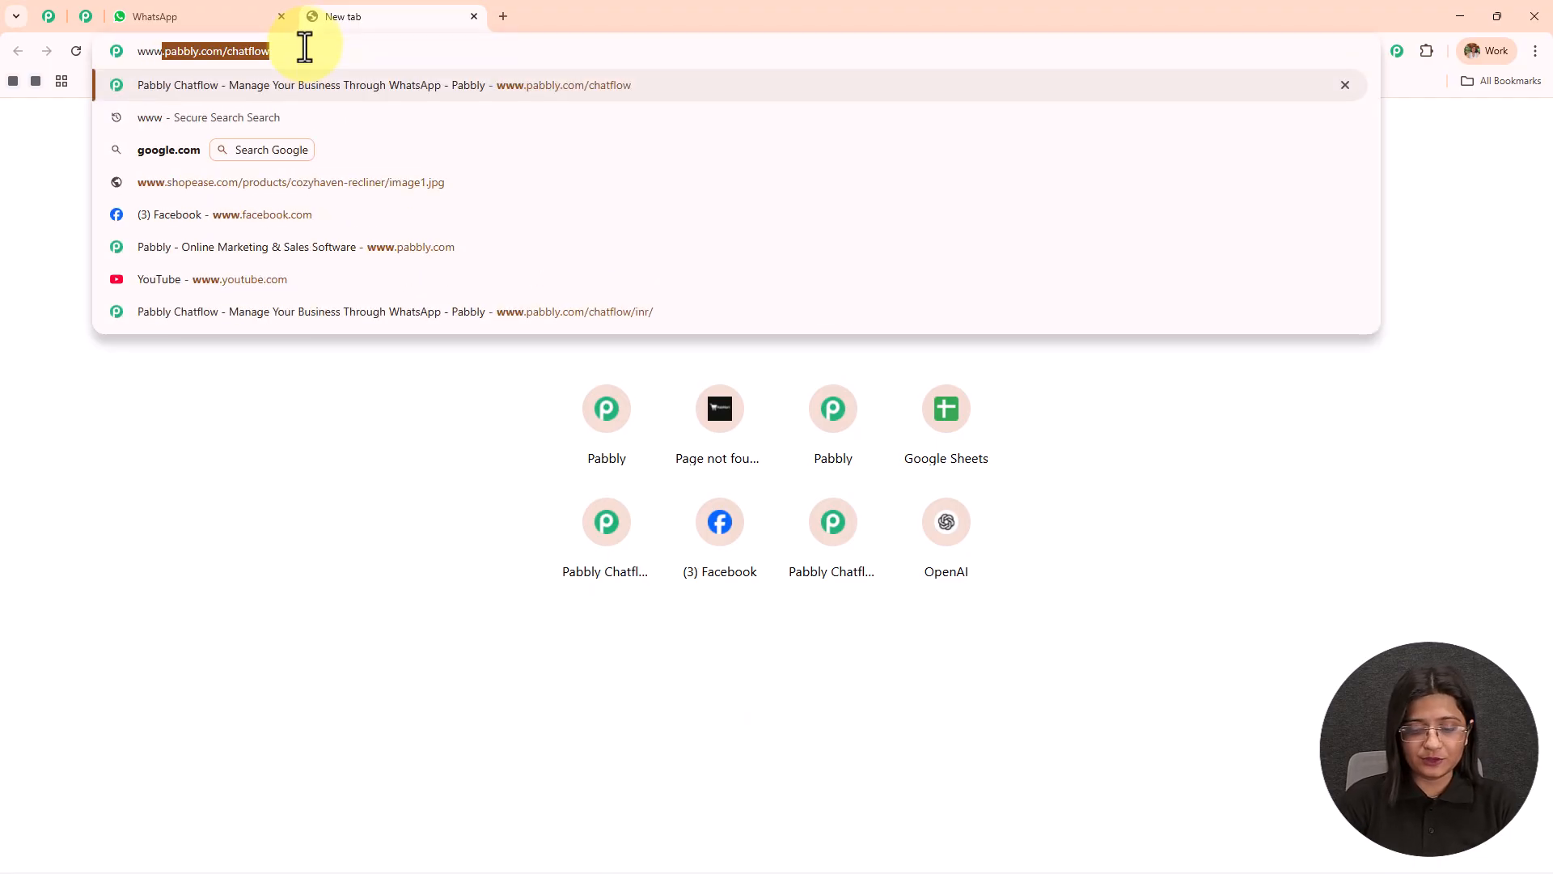
key("Return")
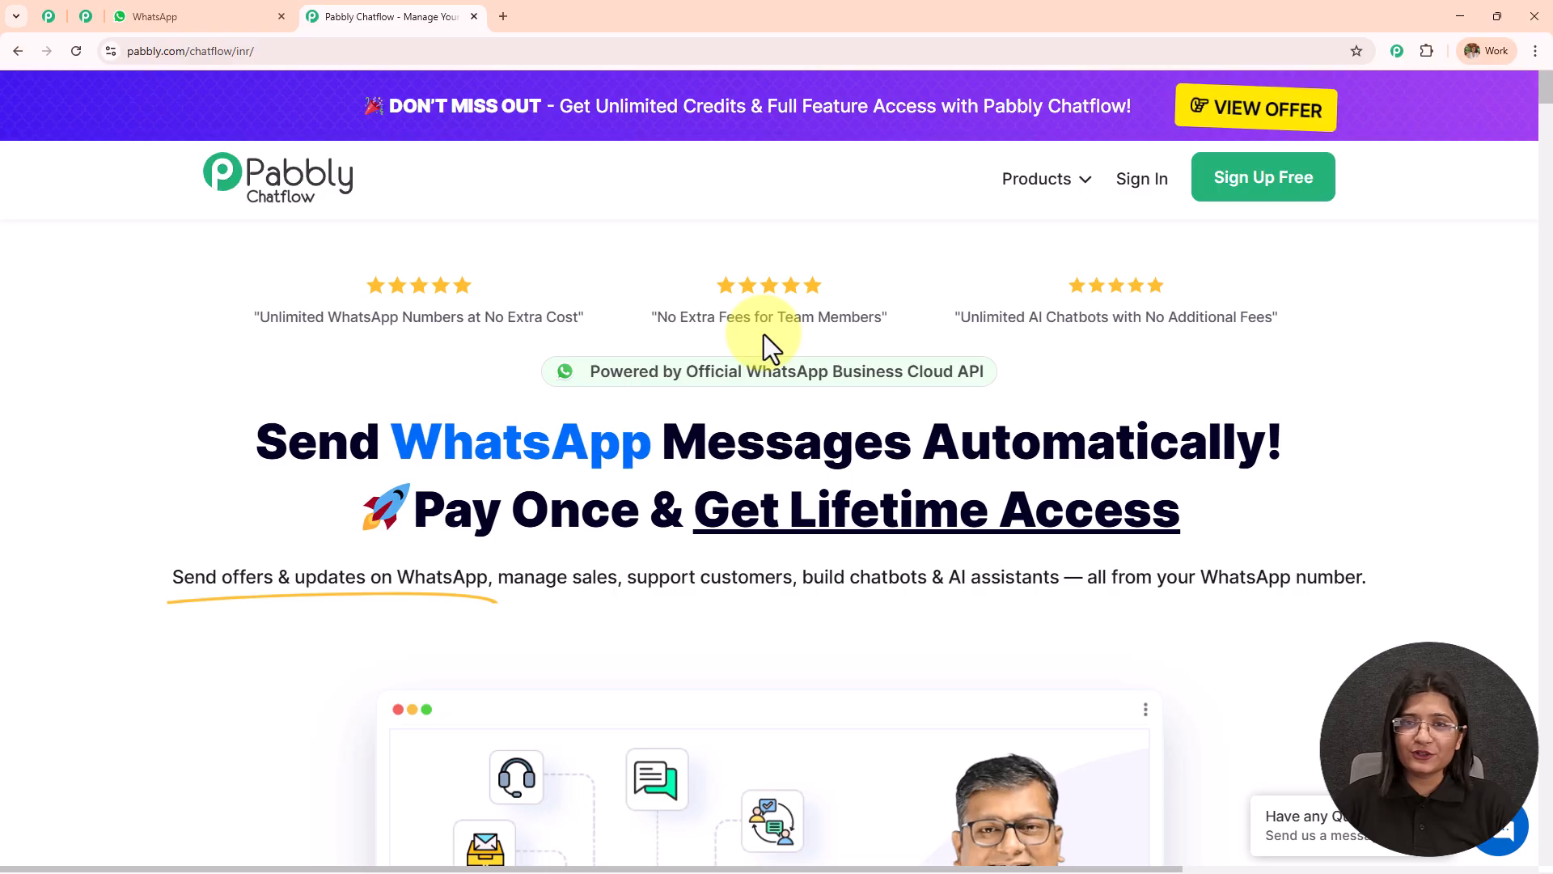
Switch to the Pabbly Community page and read through its benefits, member tutorials and customer reviews.
left_click(85, 16)
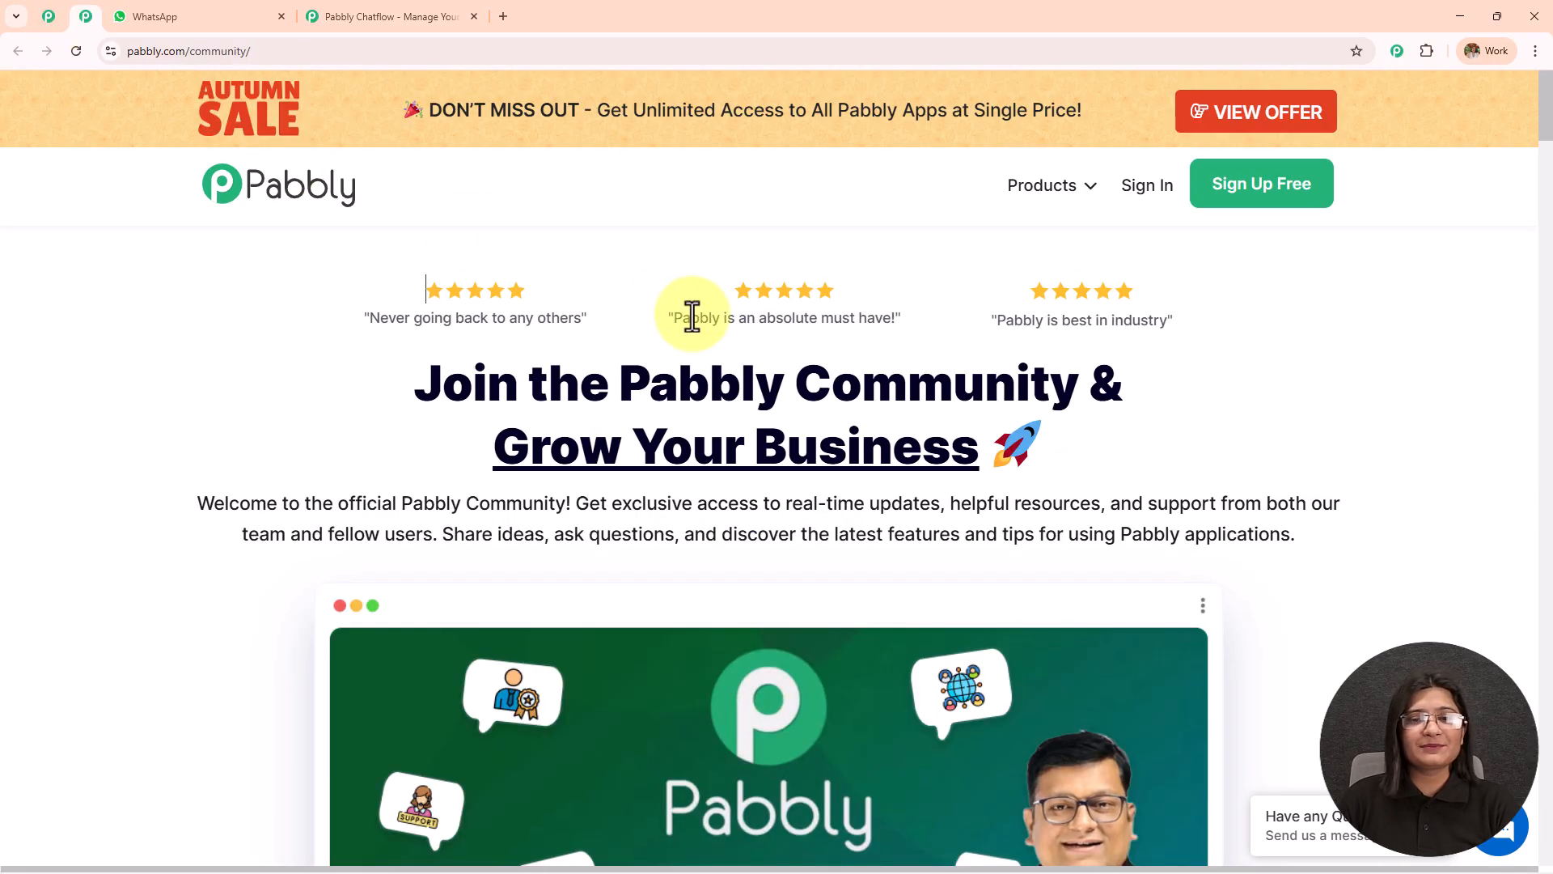
scroll(692, 313, "down", 5)
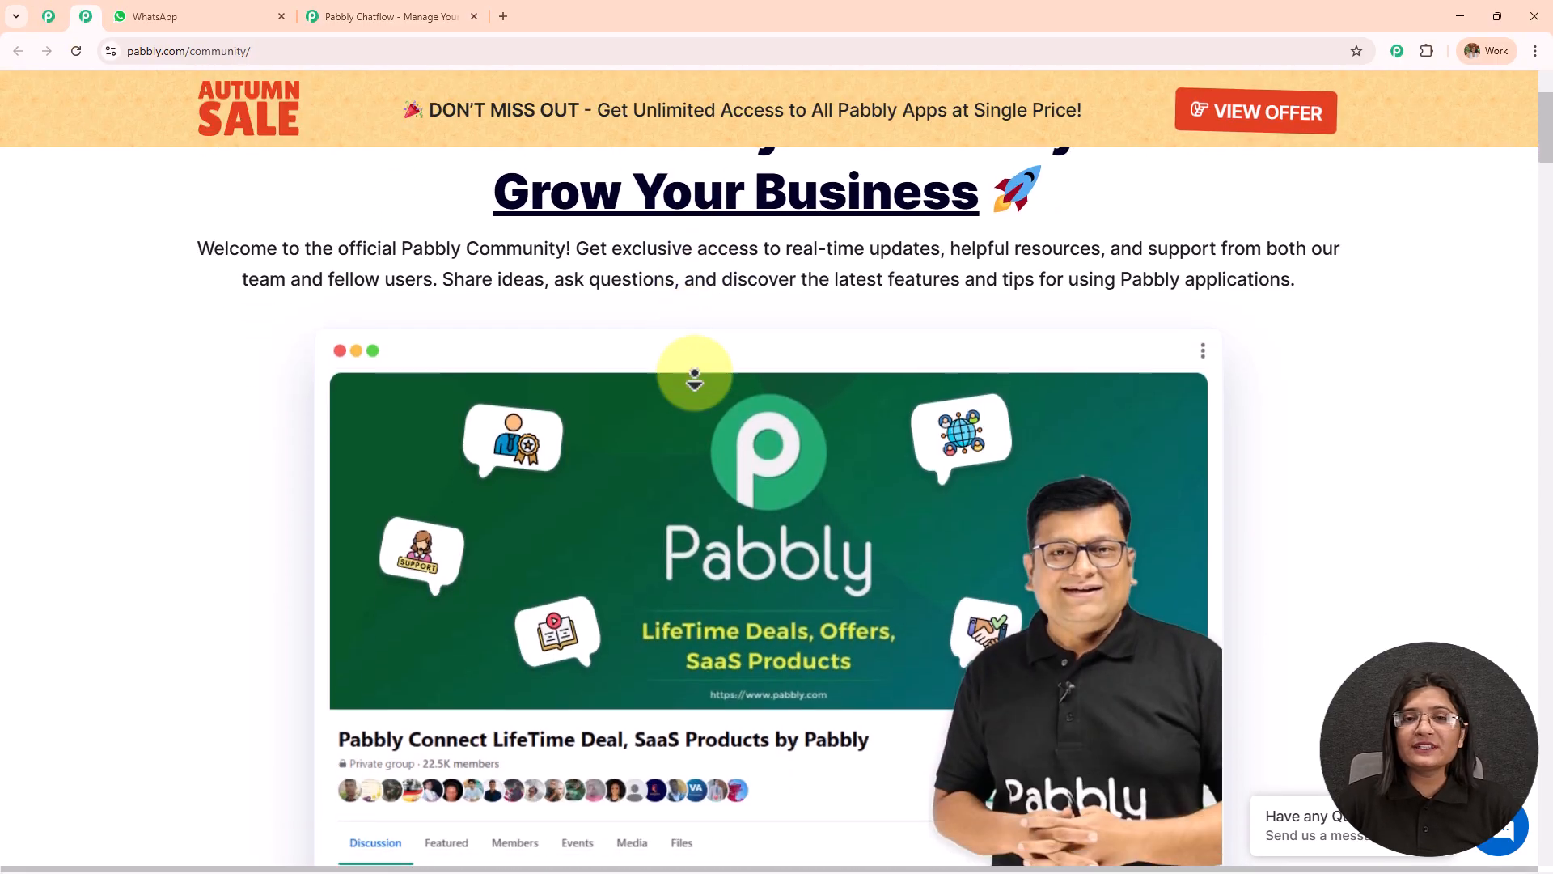
scroll(694, 378, "down", 6)
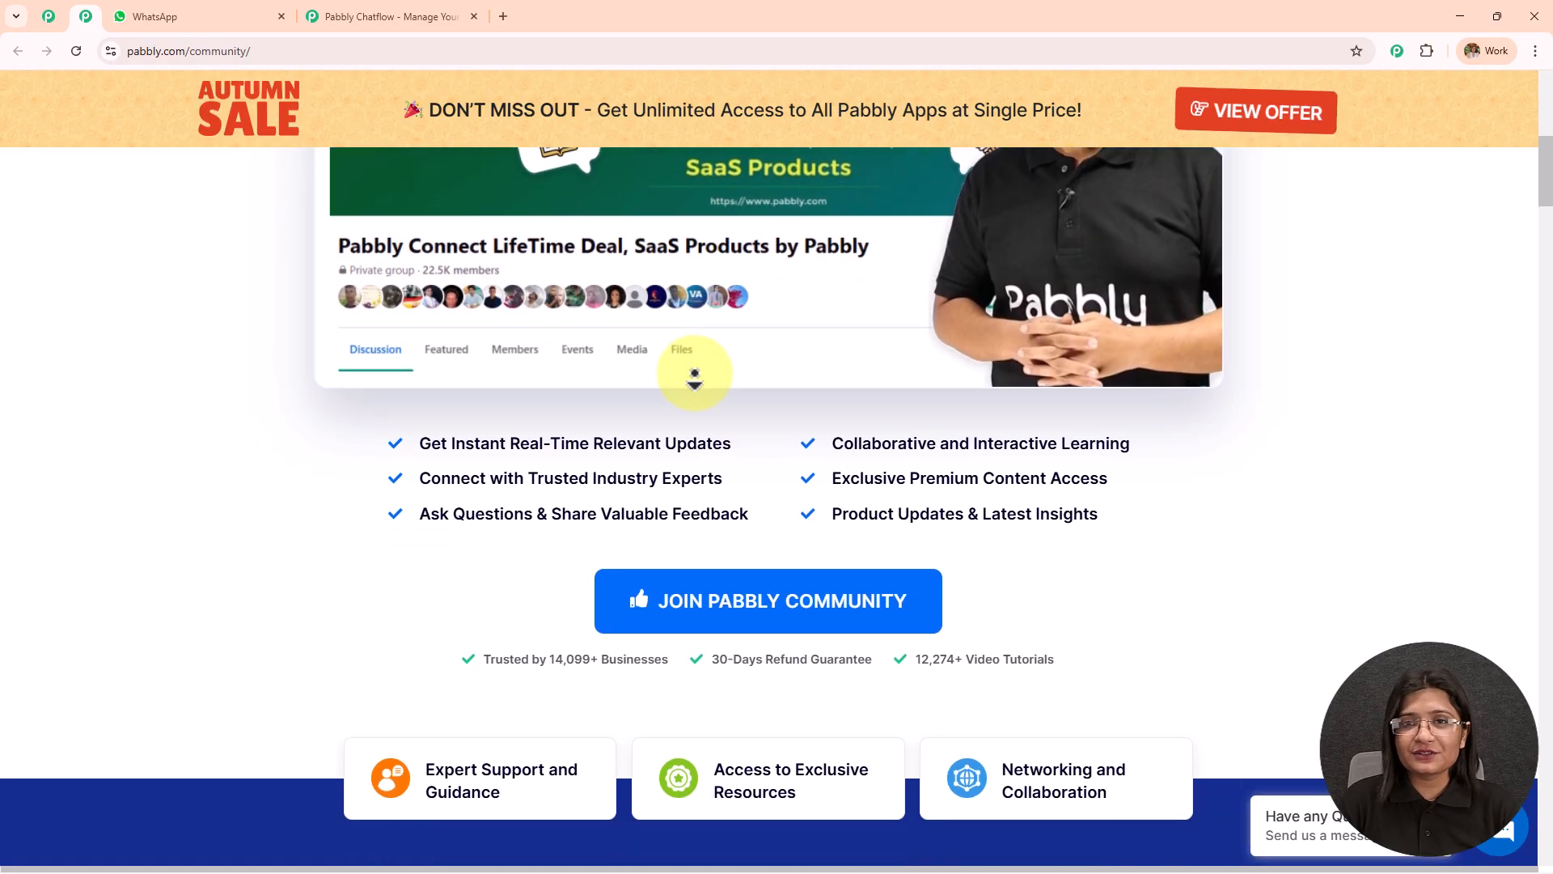
scroll(694, 378, "down", 6)
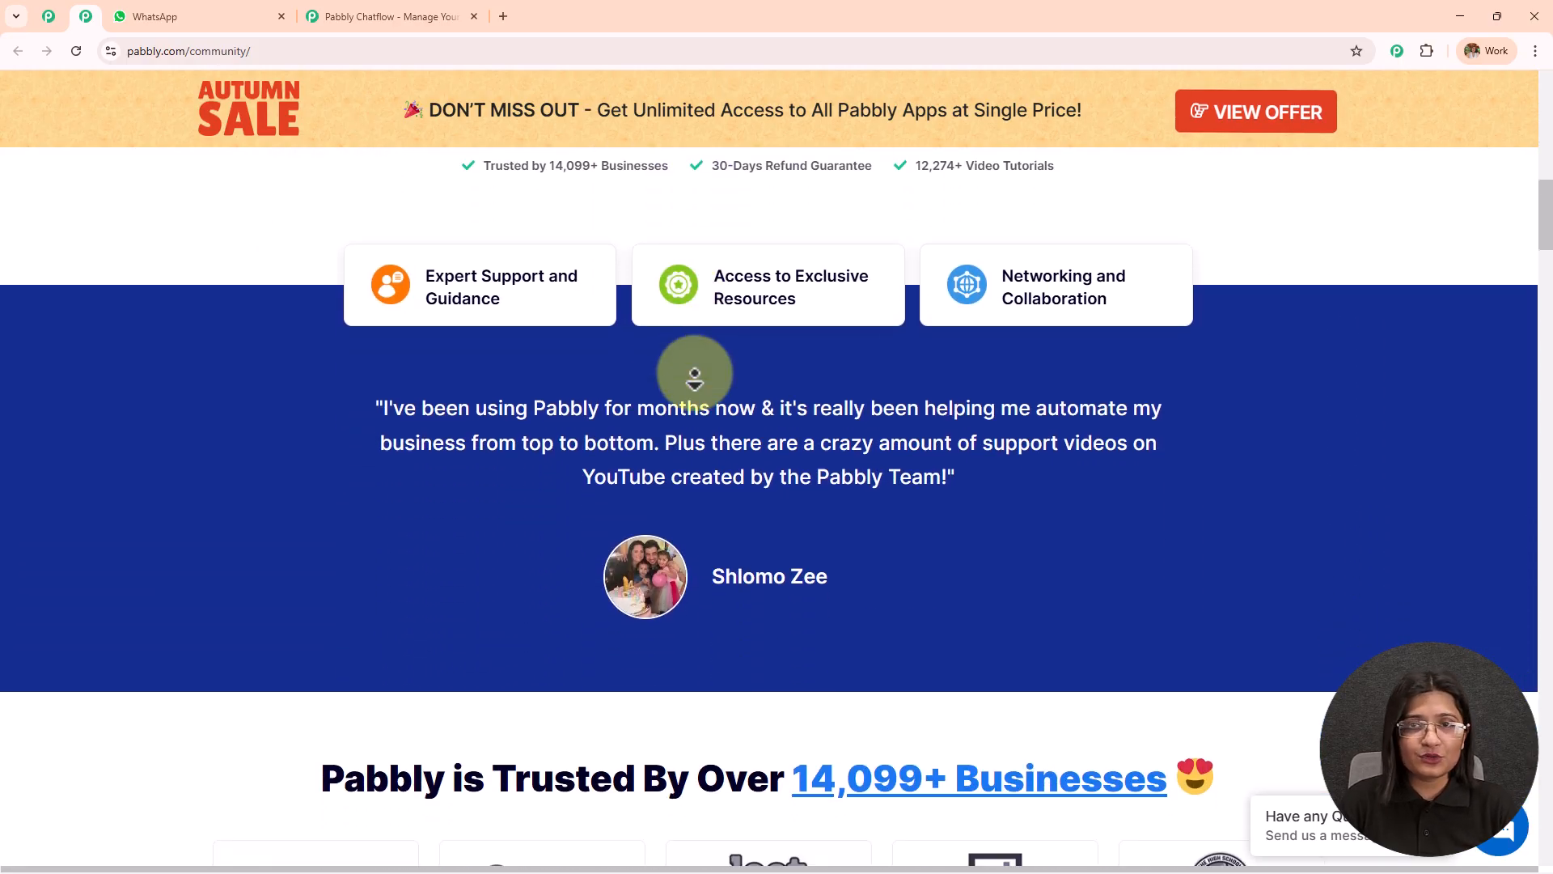
scroll(694, 377, "down", 6)
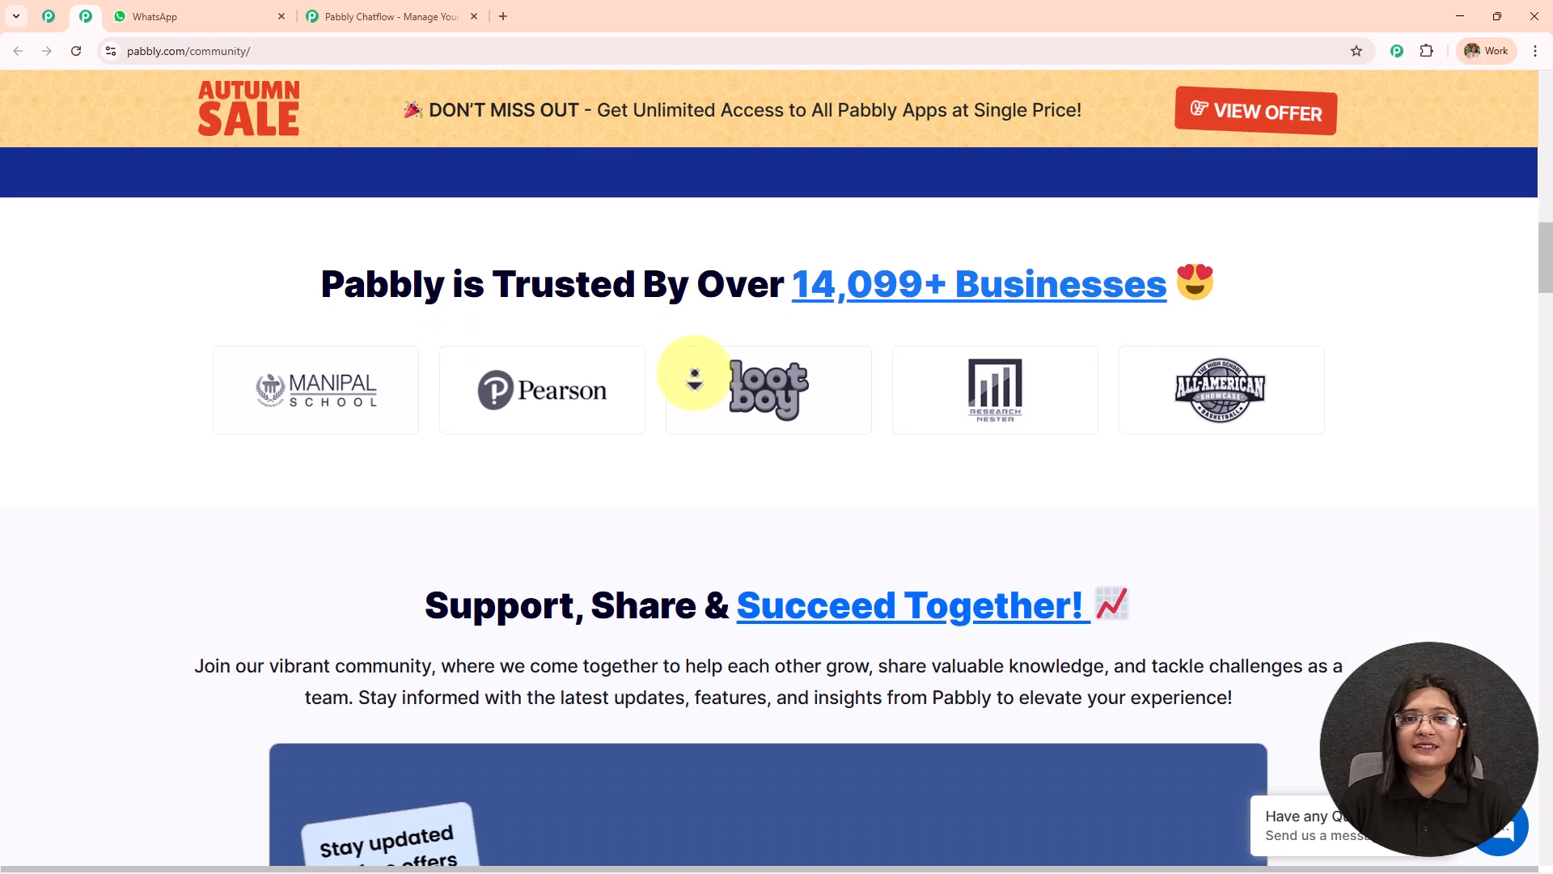
scroll(694, 373, "down", 6)
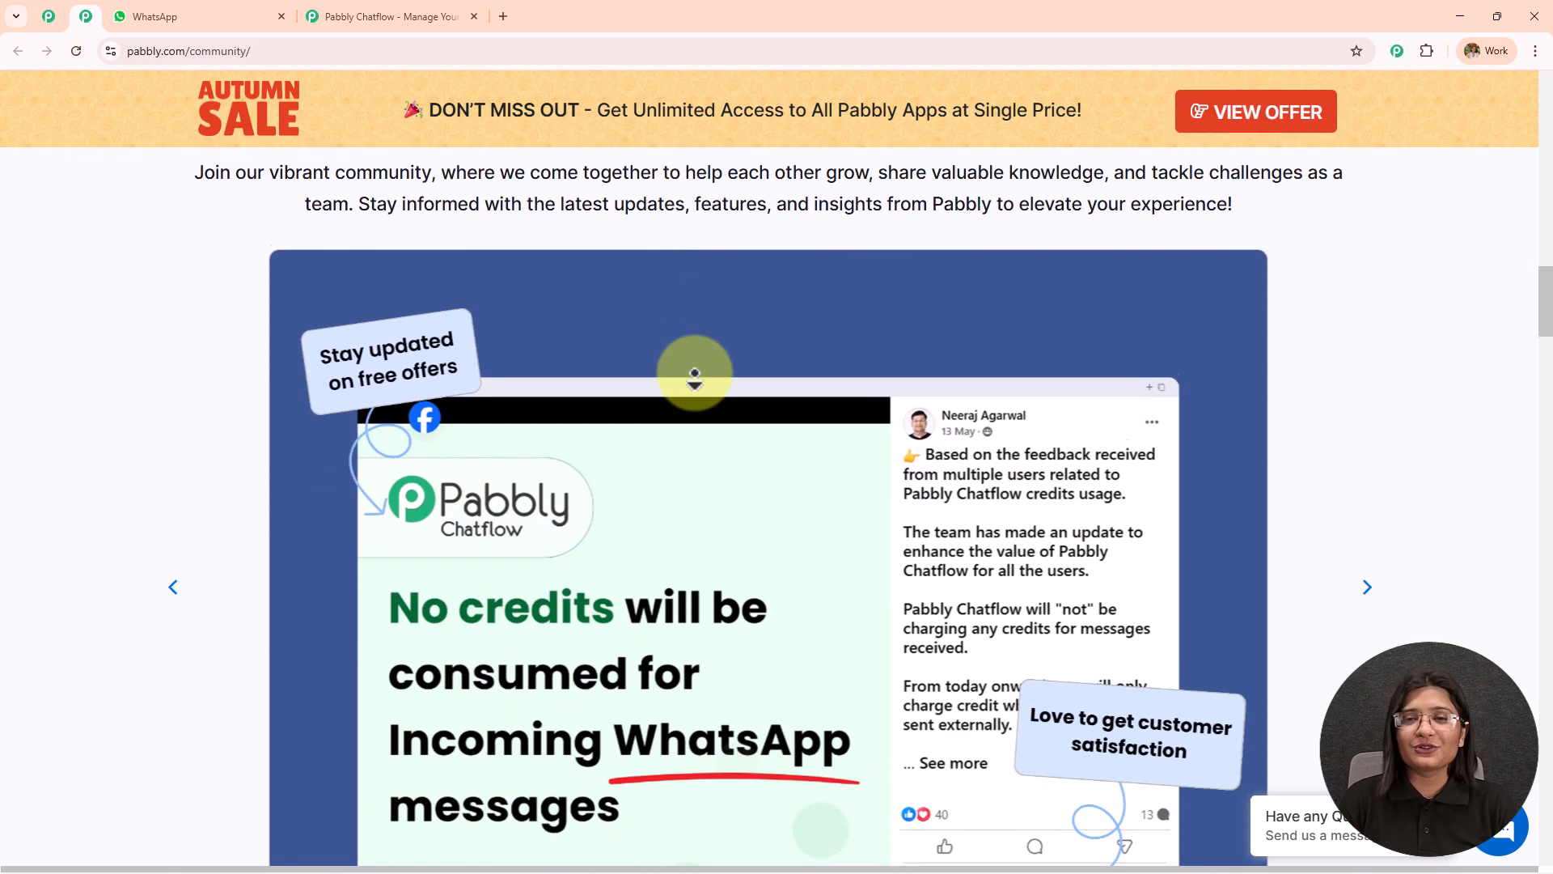
scroll(694, 374, "down", 6)
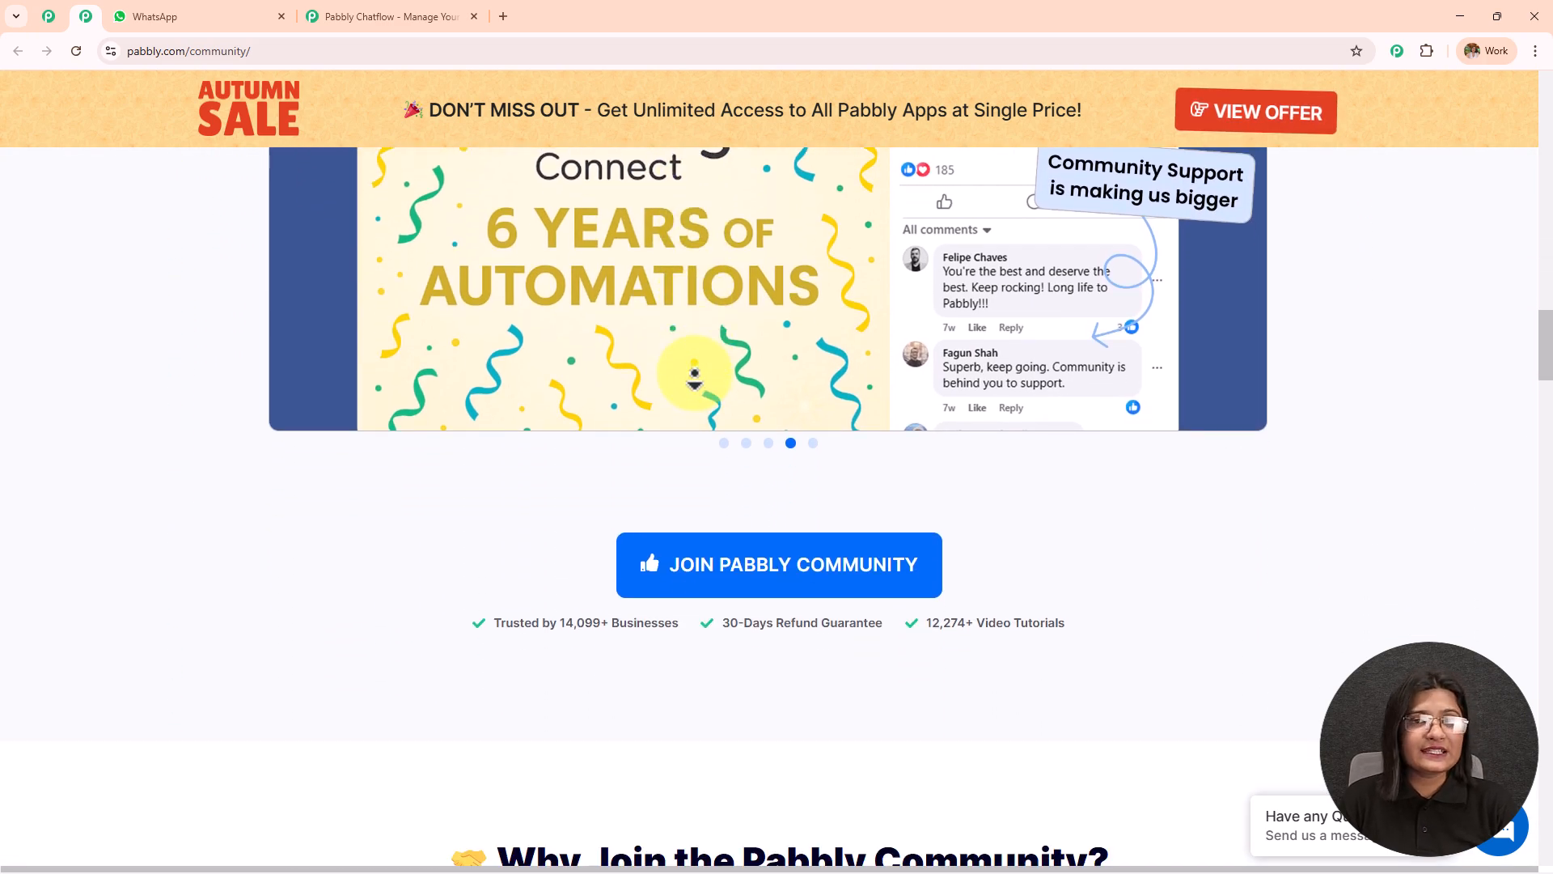
scroll(694, 374, "down", 6)
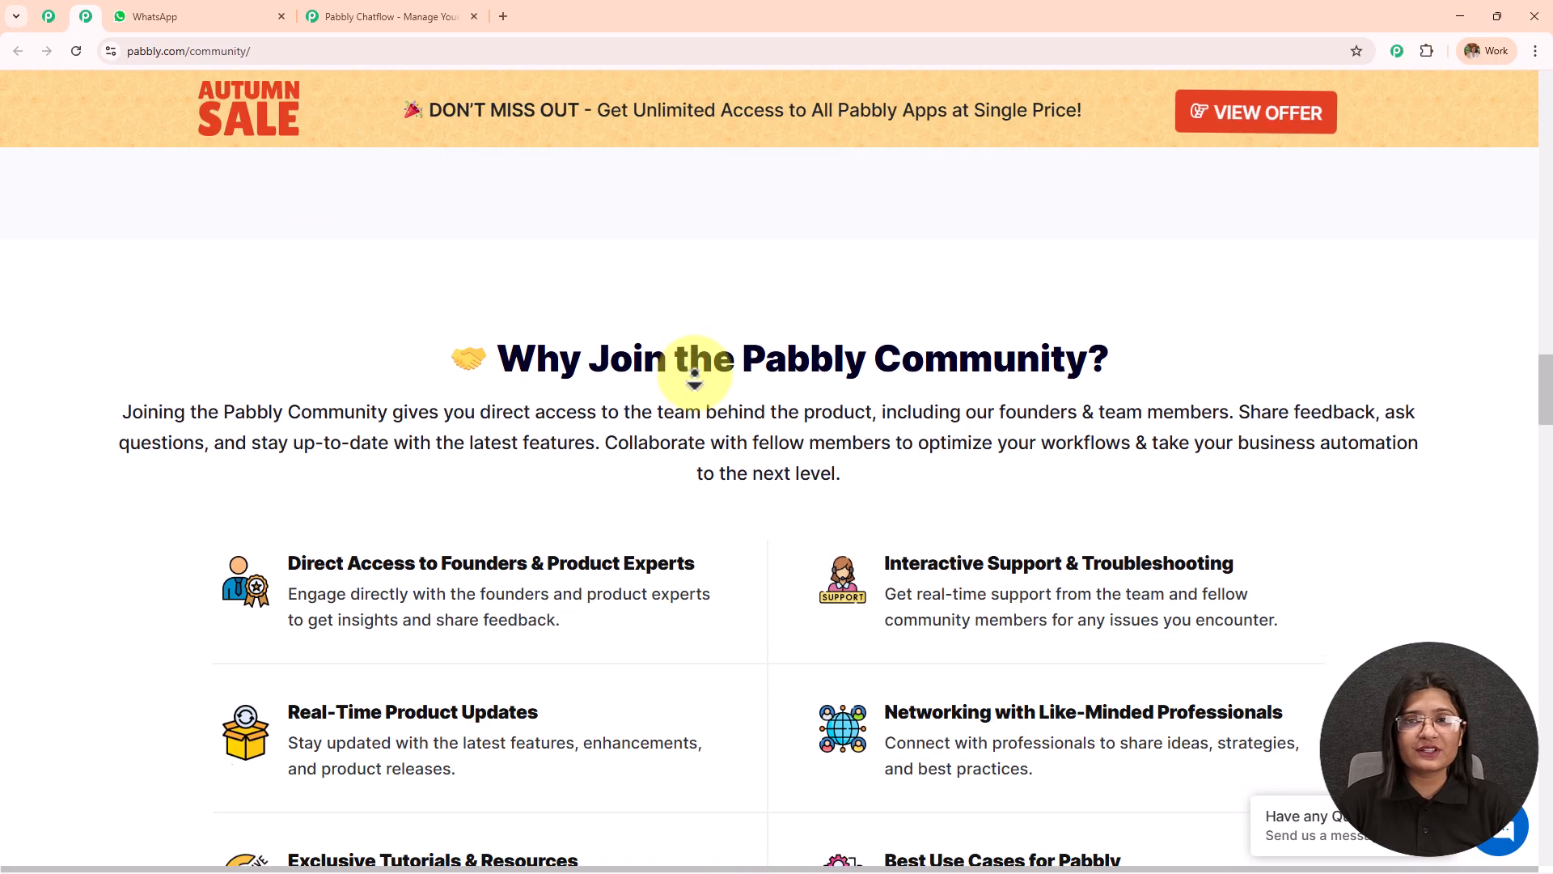
scroll(694, 374, "down", 6)
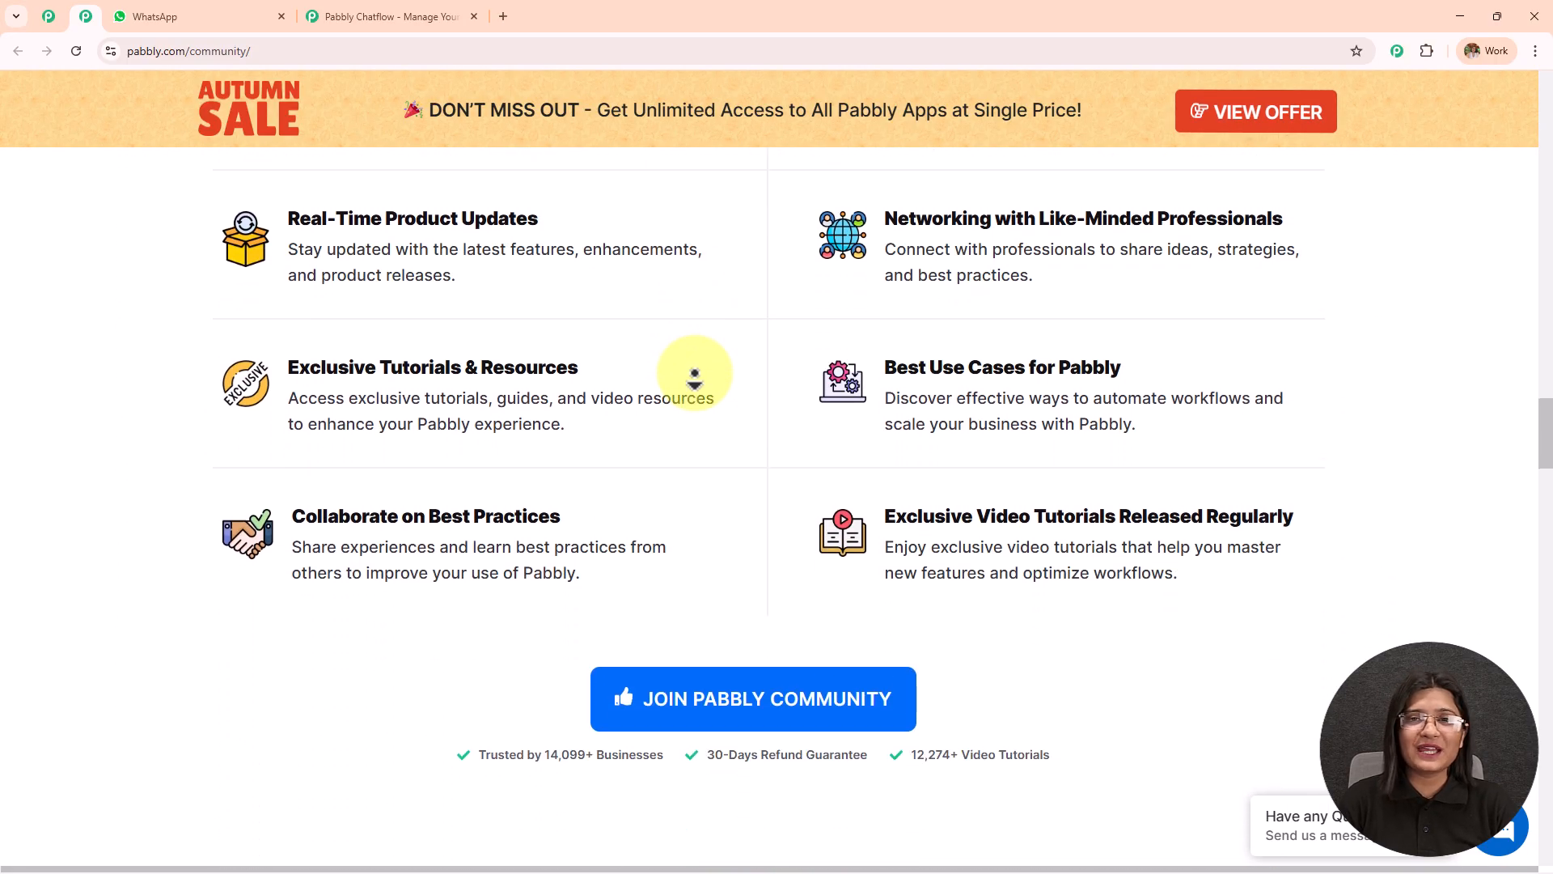
scroll(695, 374, "down", 6)
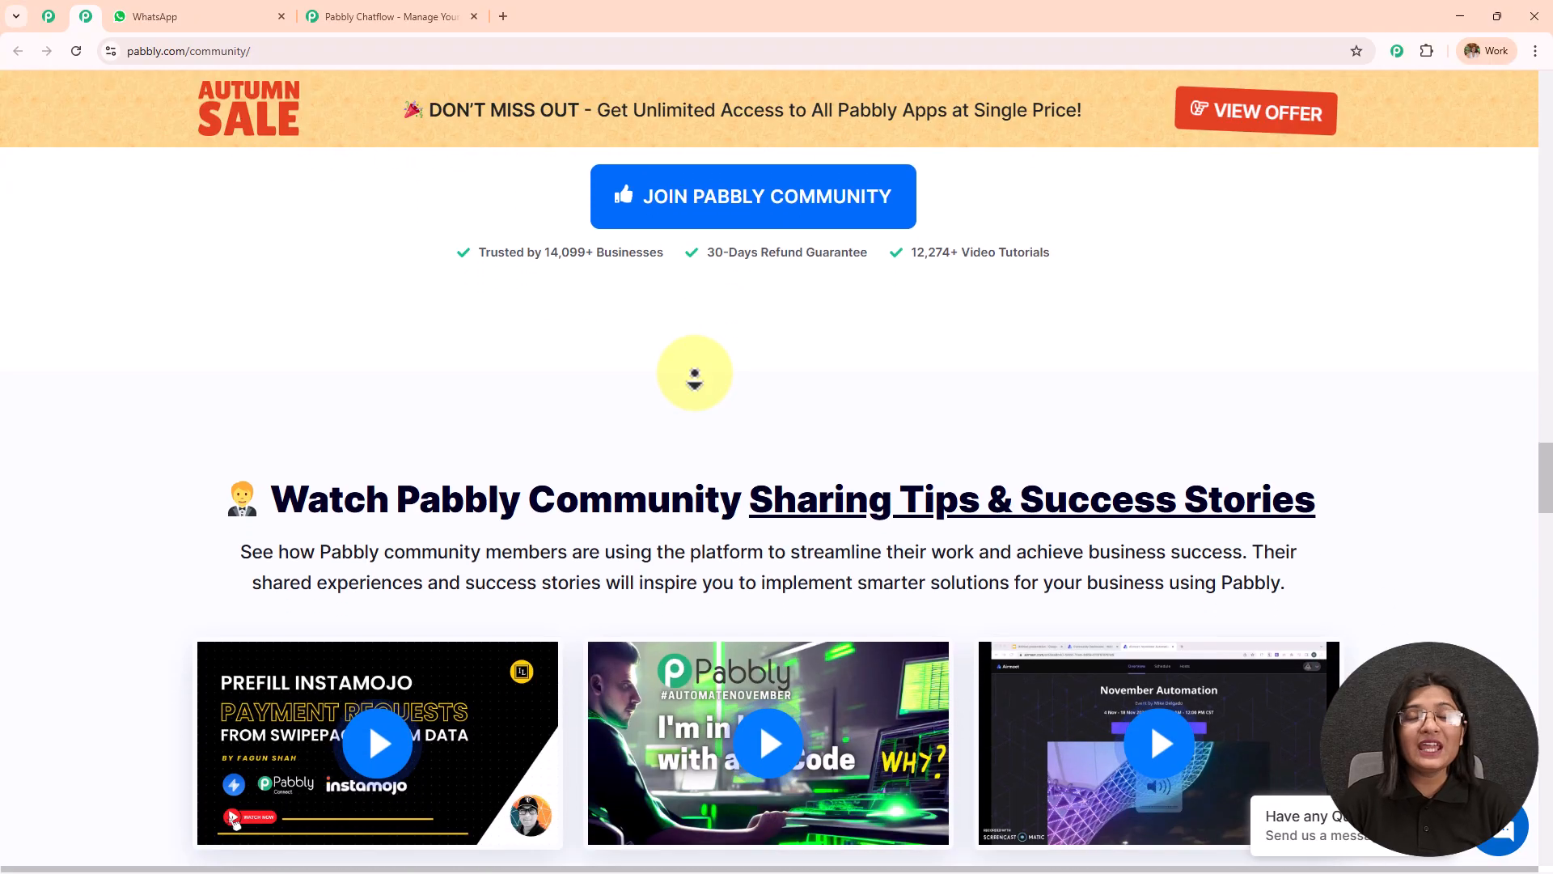
scroll(694, 374, "down", 6)
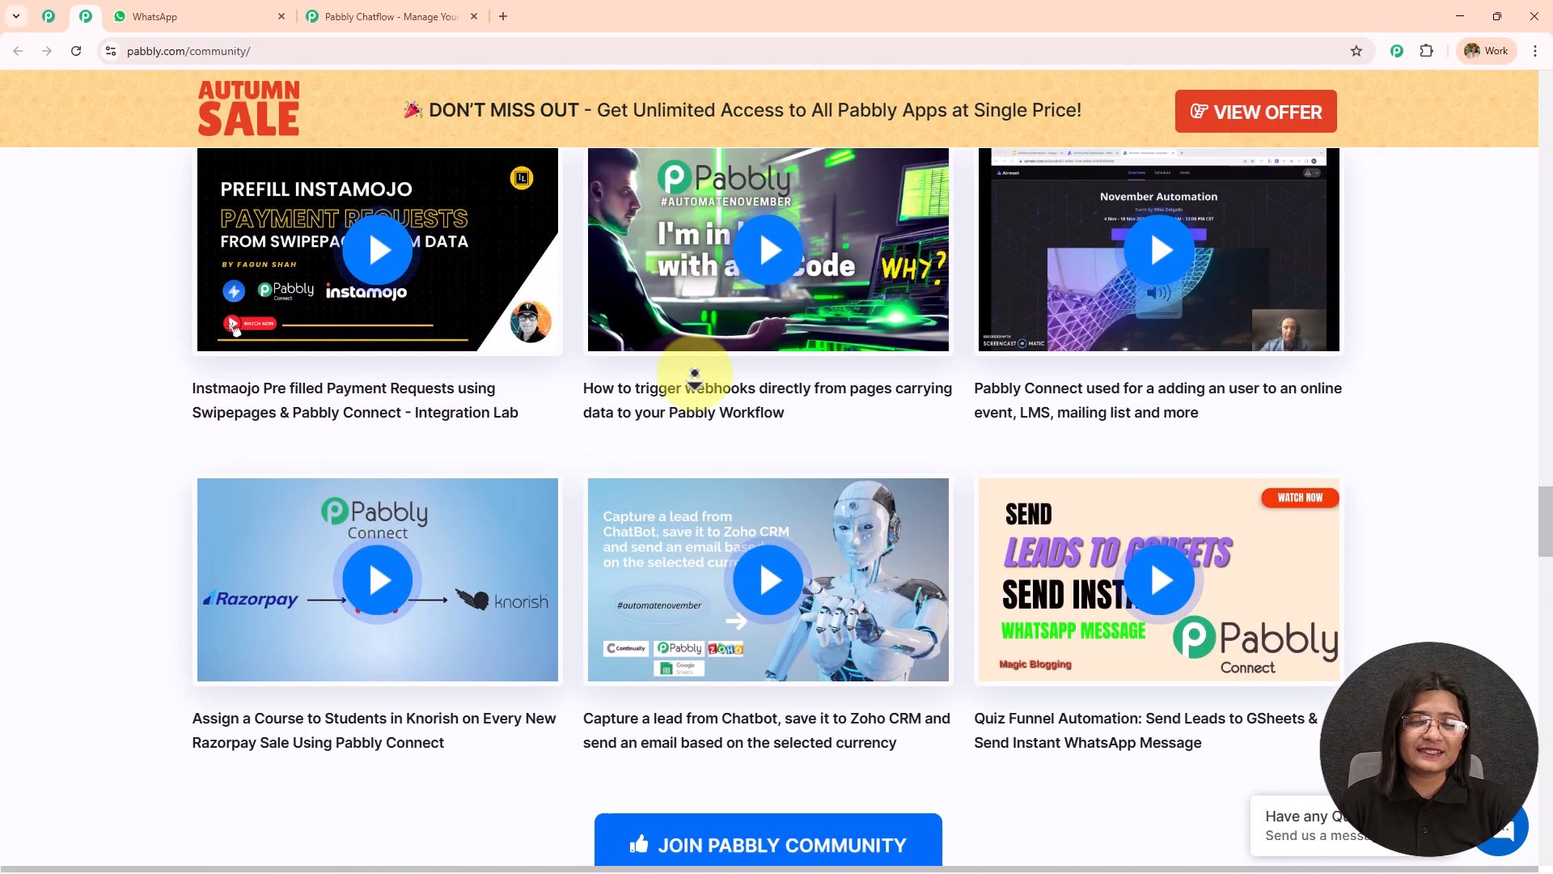
scroll(694, 374, "down", 6)
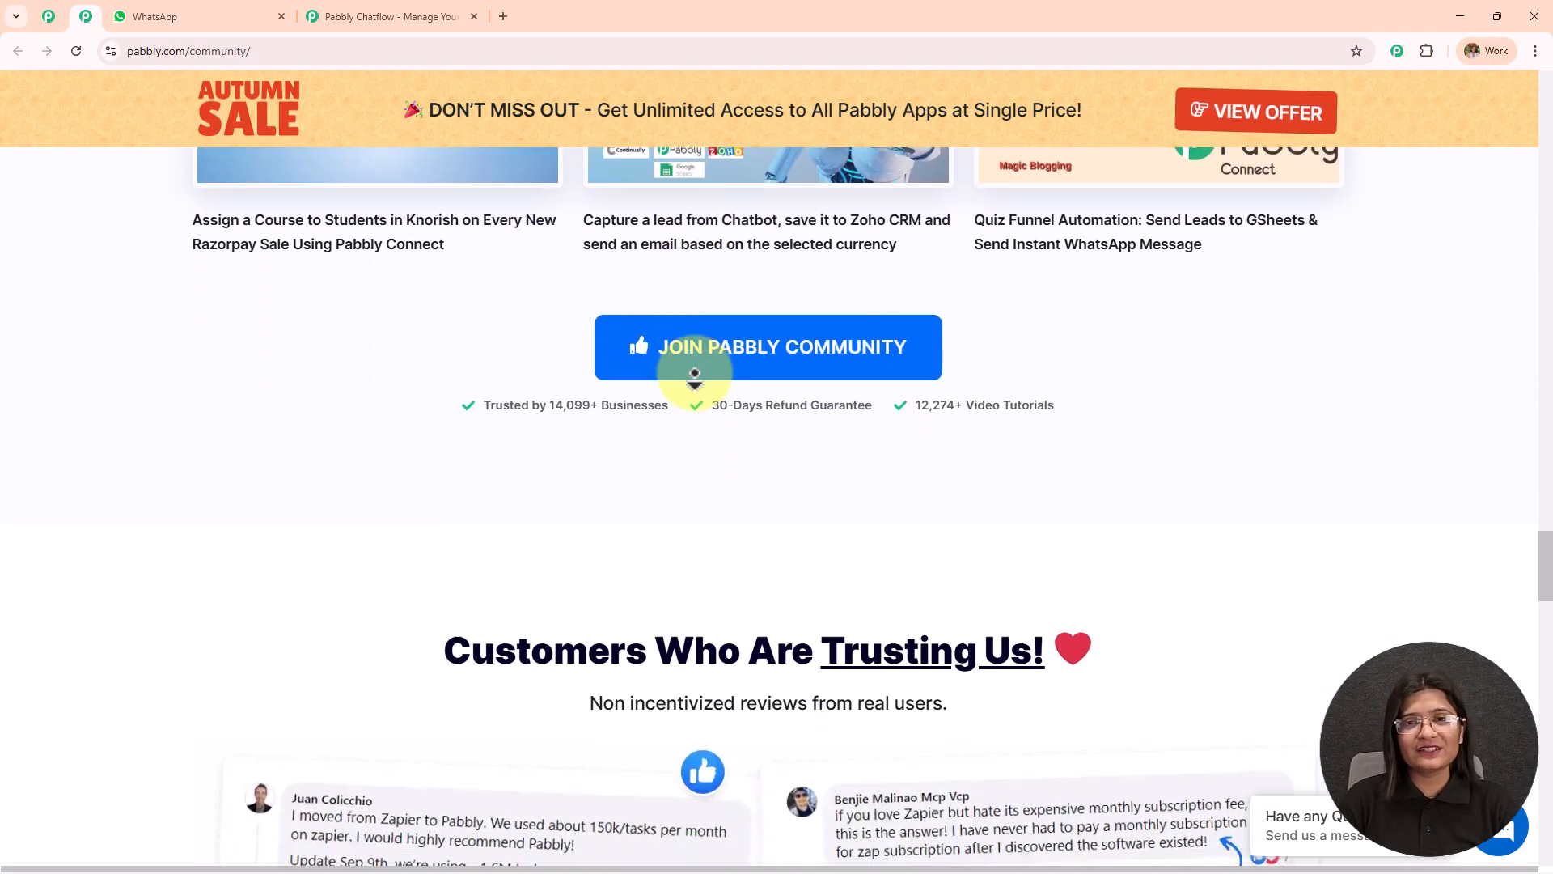
scroll(694, 374, "down", 4)
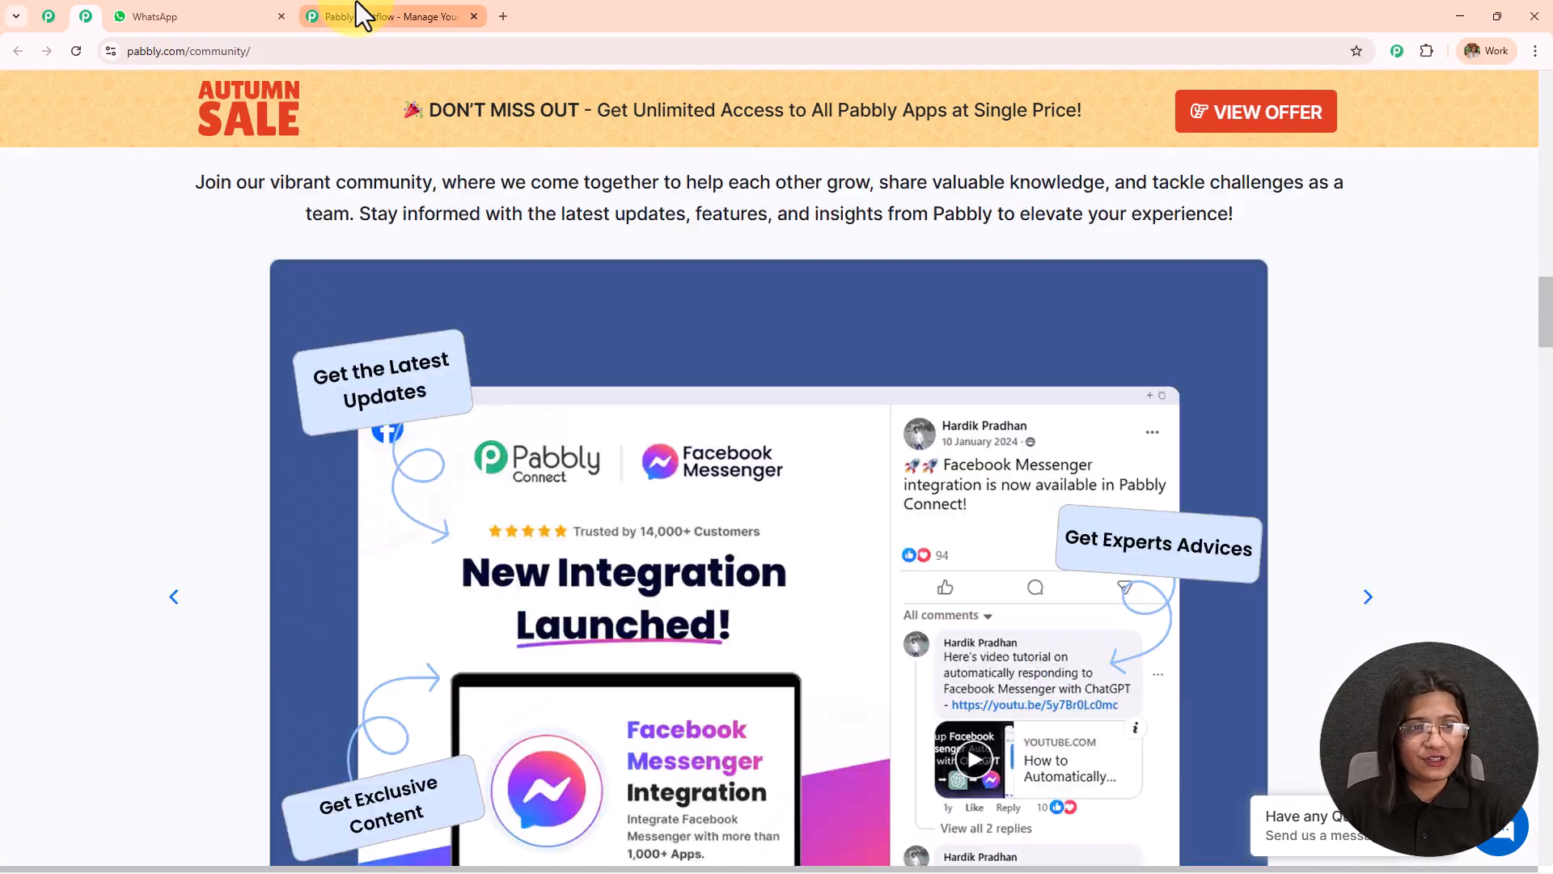
Return to the Pabbly Chatflow website, sign in to the Pabbly account and access Pabbly Chatflow from All Pabbly Apps.
left_click(356, 16)
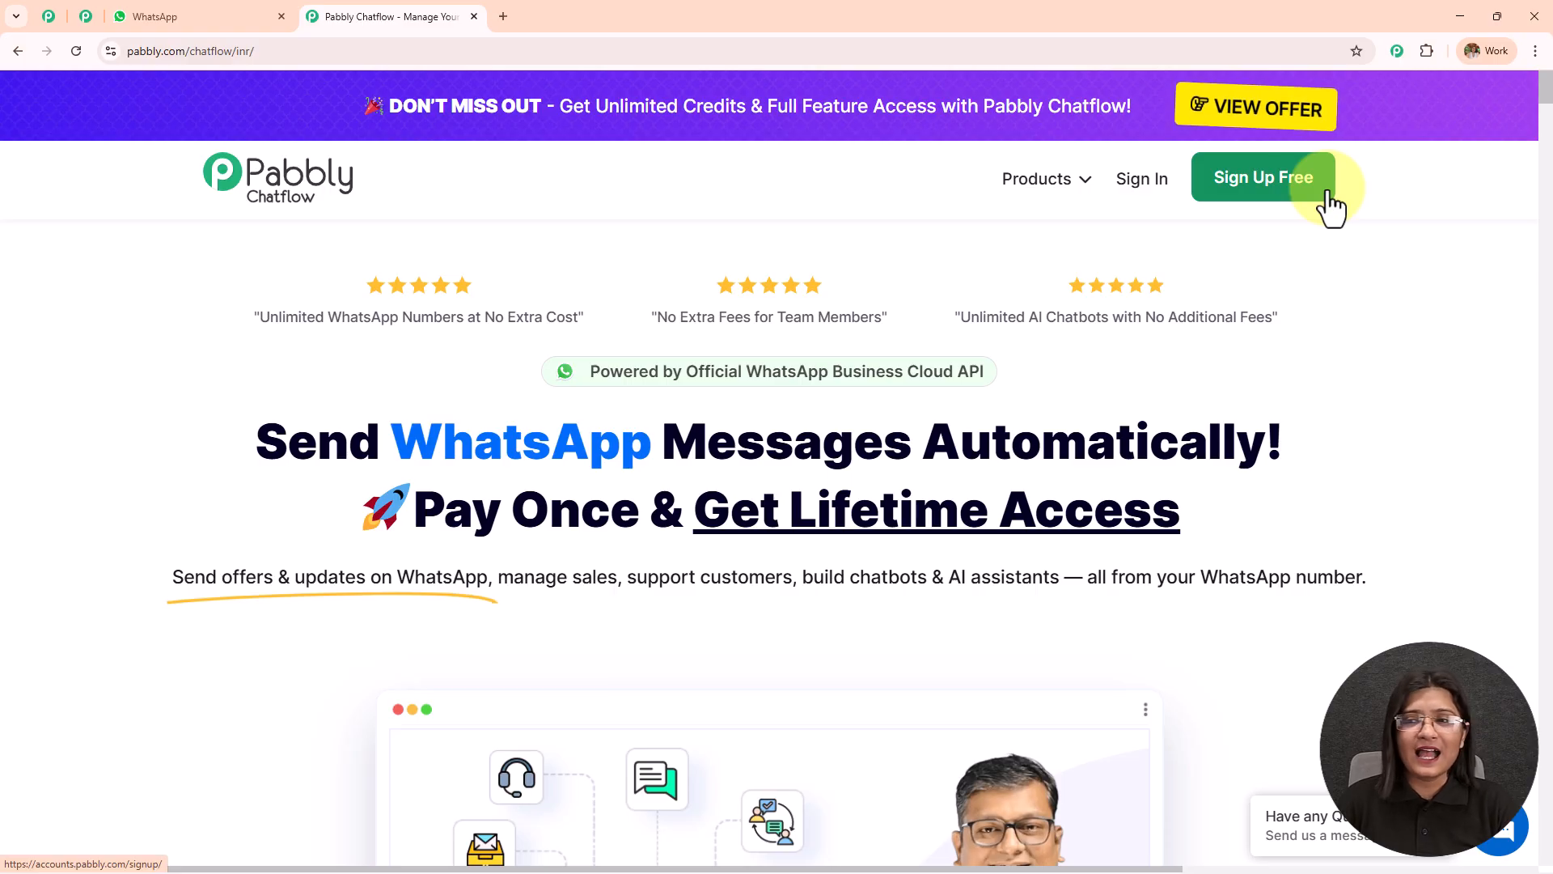
left_click(1141, 201)
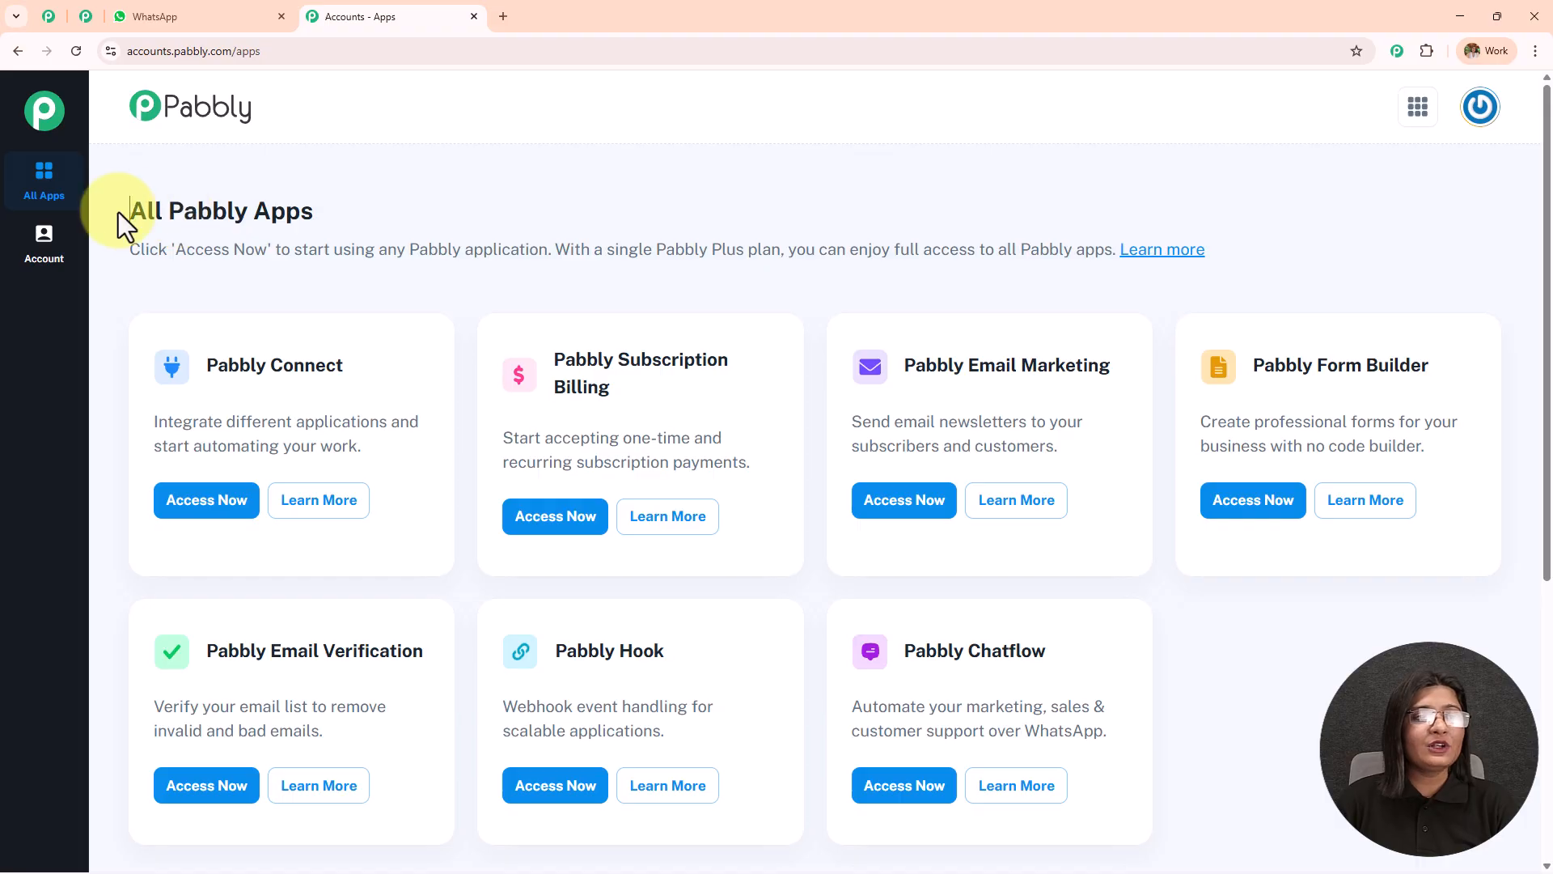
left_click_drag(118, 212, 593, 207)
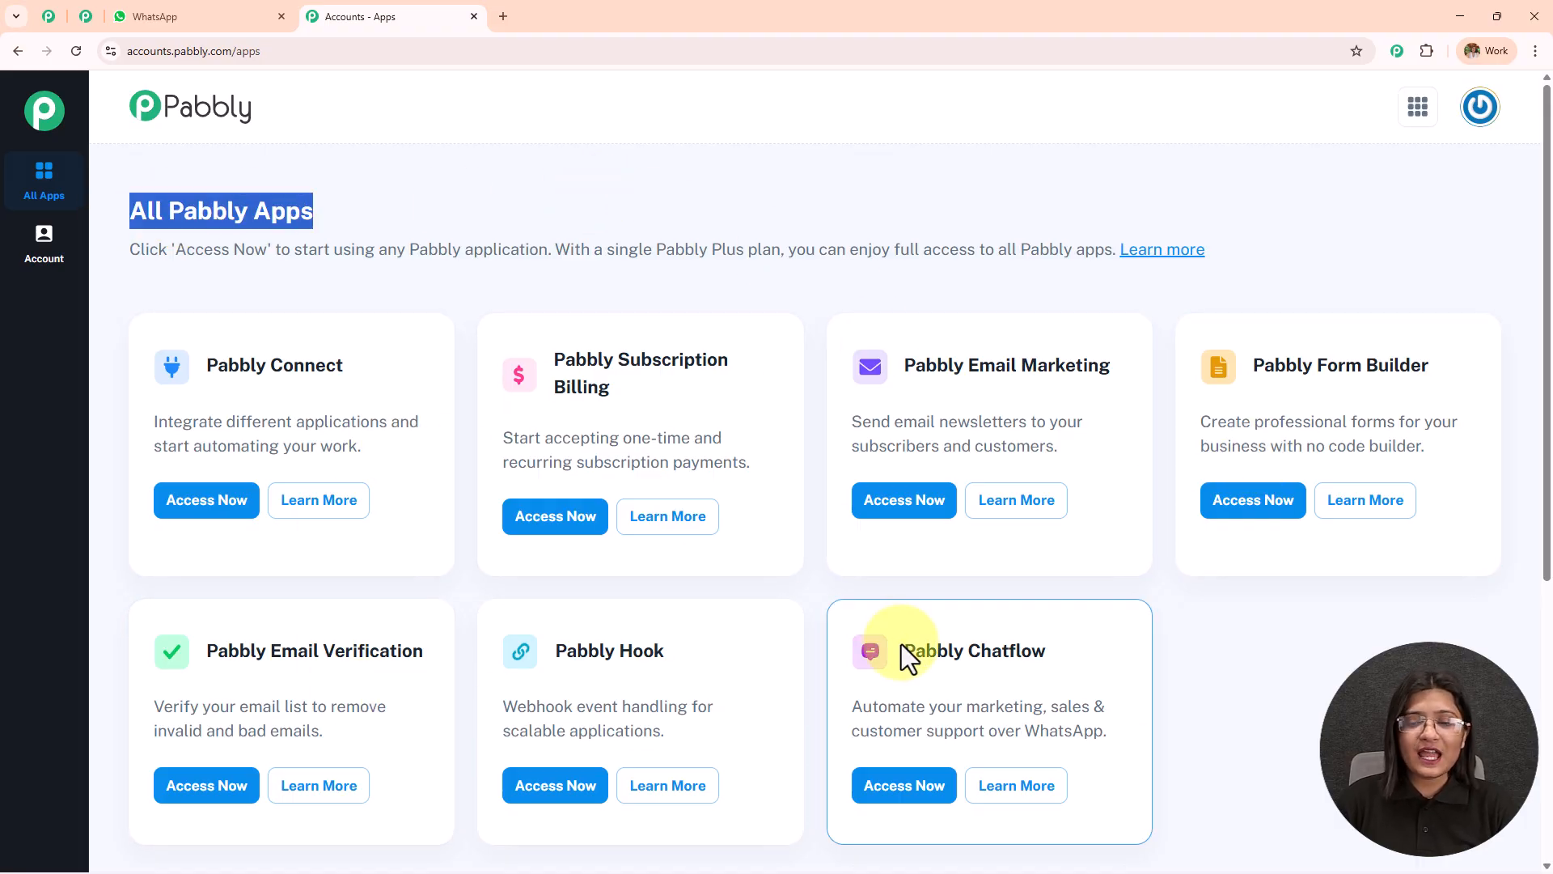
left_click_drag(903, 651, 1080, 657)
scroll(1081, 657, "down", 4)
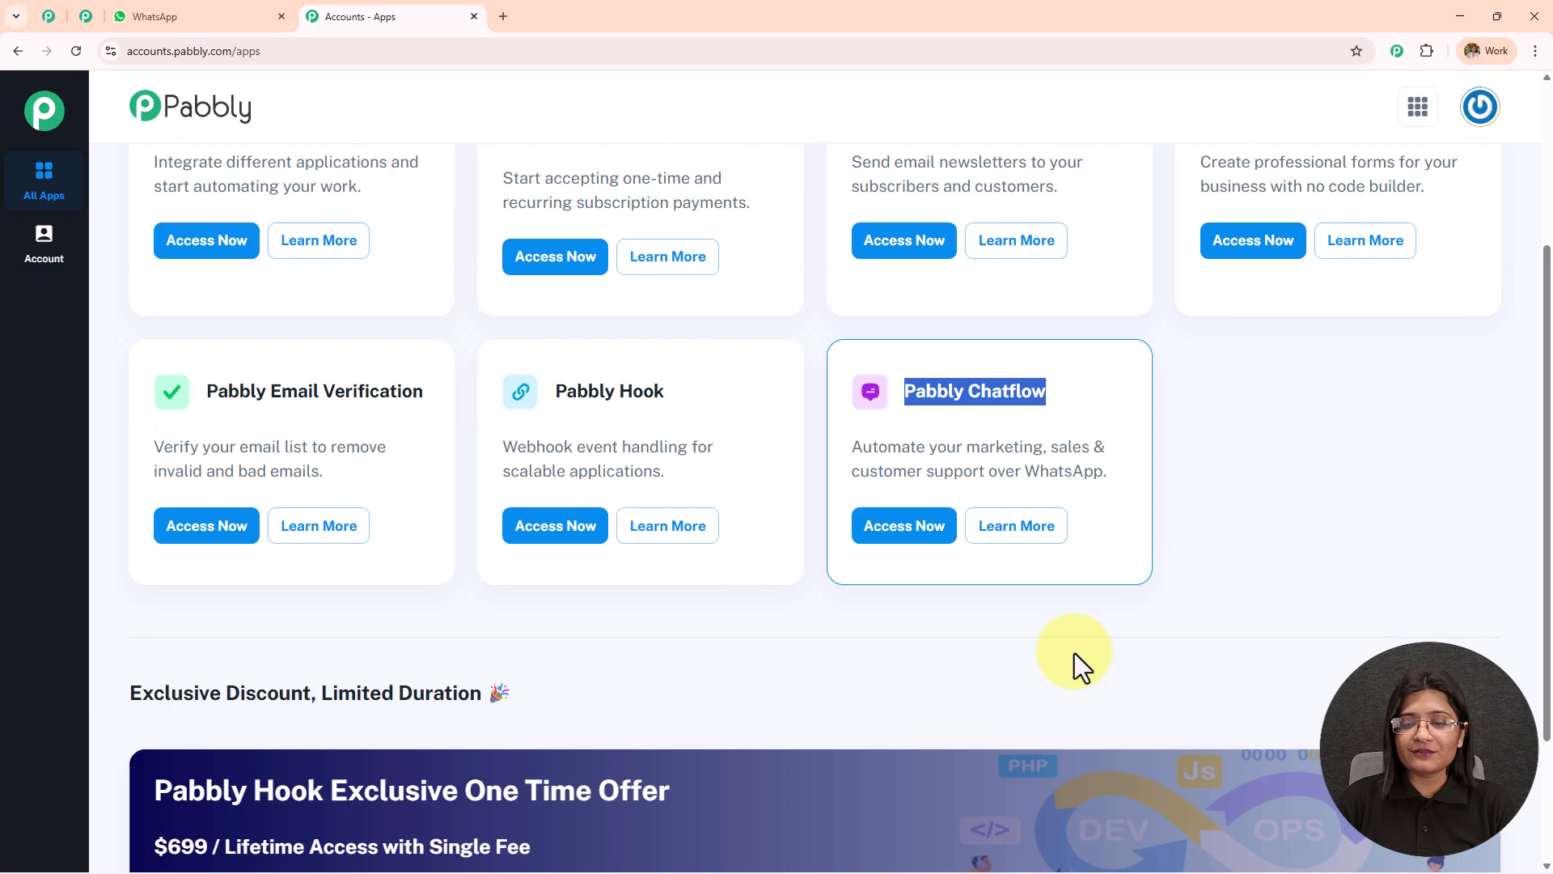
left_click(905, 469)
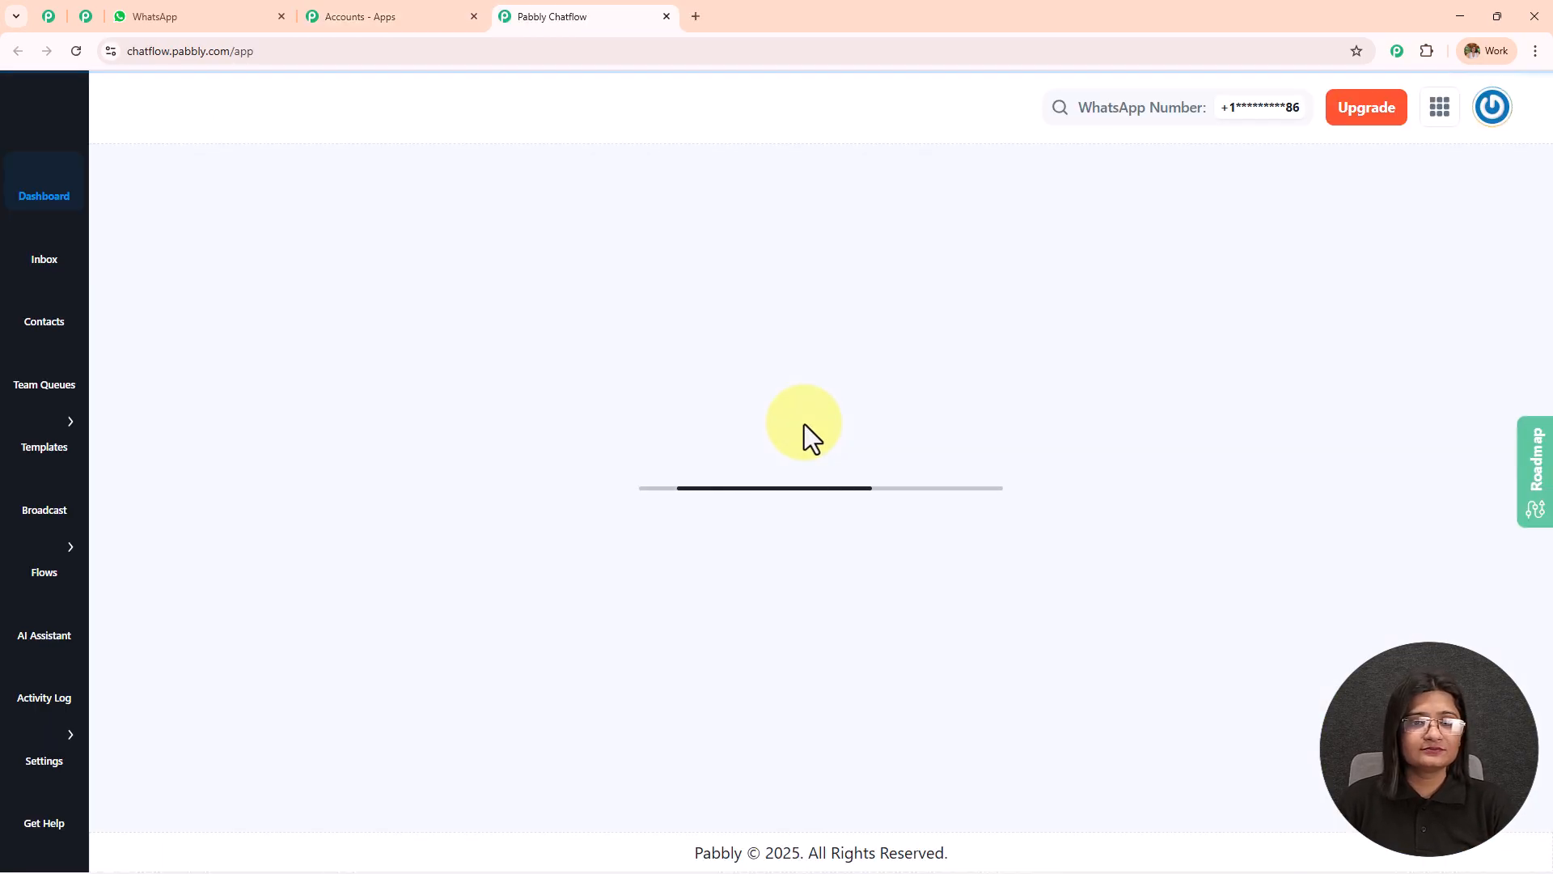
Examine the dashboard's credit and WhatsApp number summaries and the available methods for adding a WhatsApp number.
left_click_drag(129, 203, 301, 193)
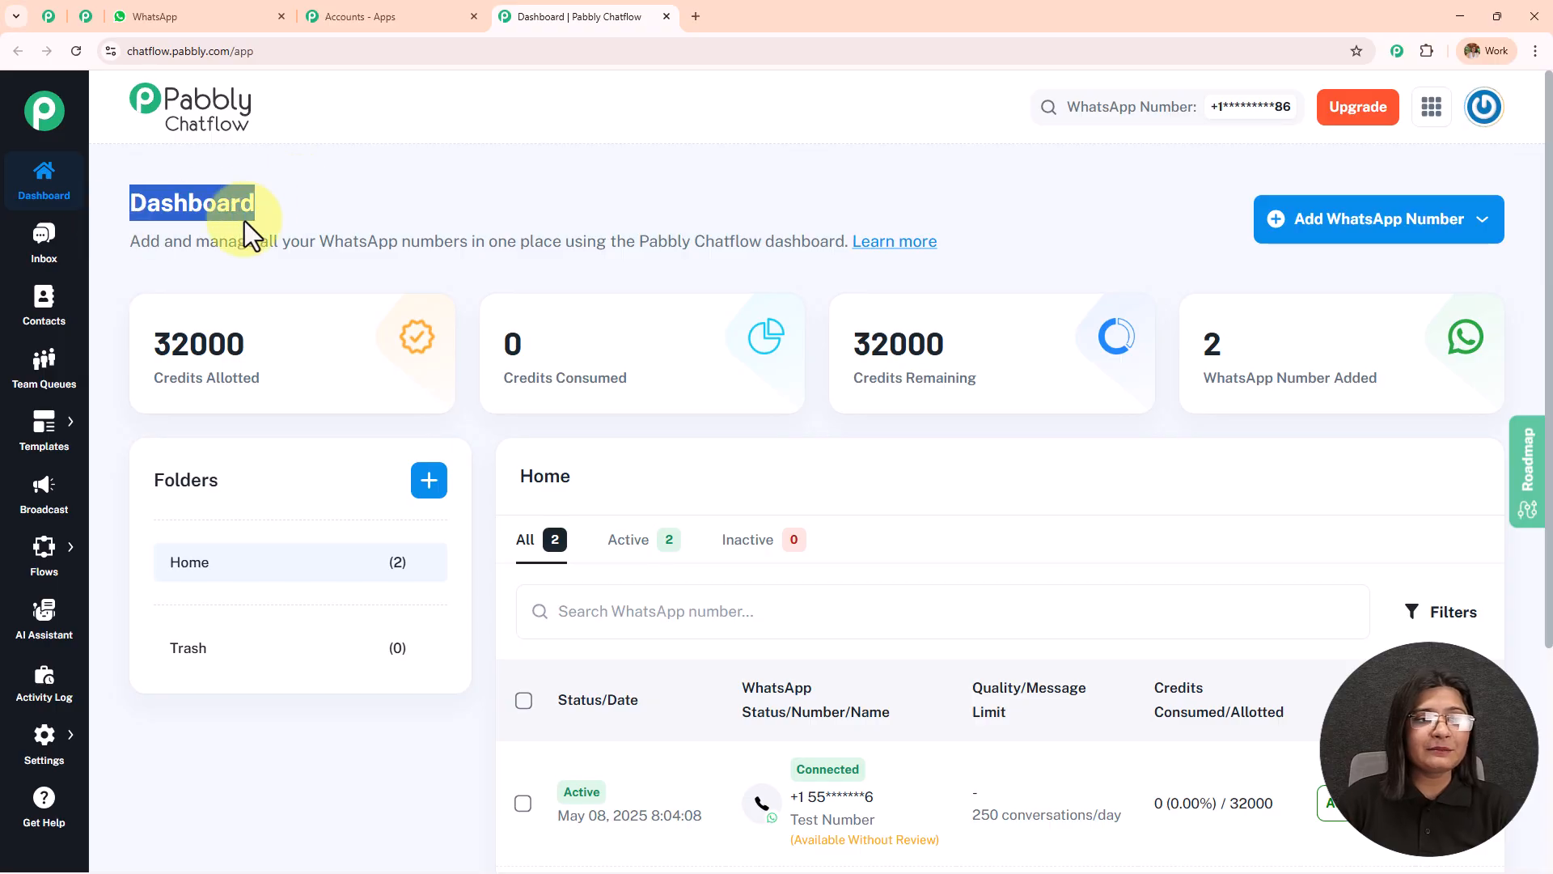
mouse_move(249, 367)
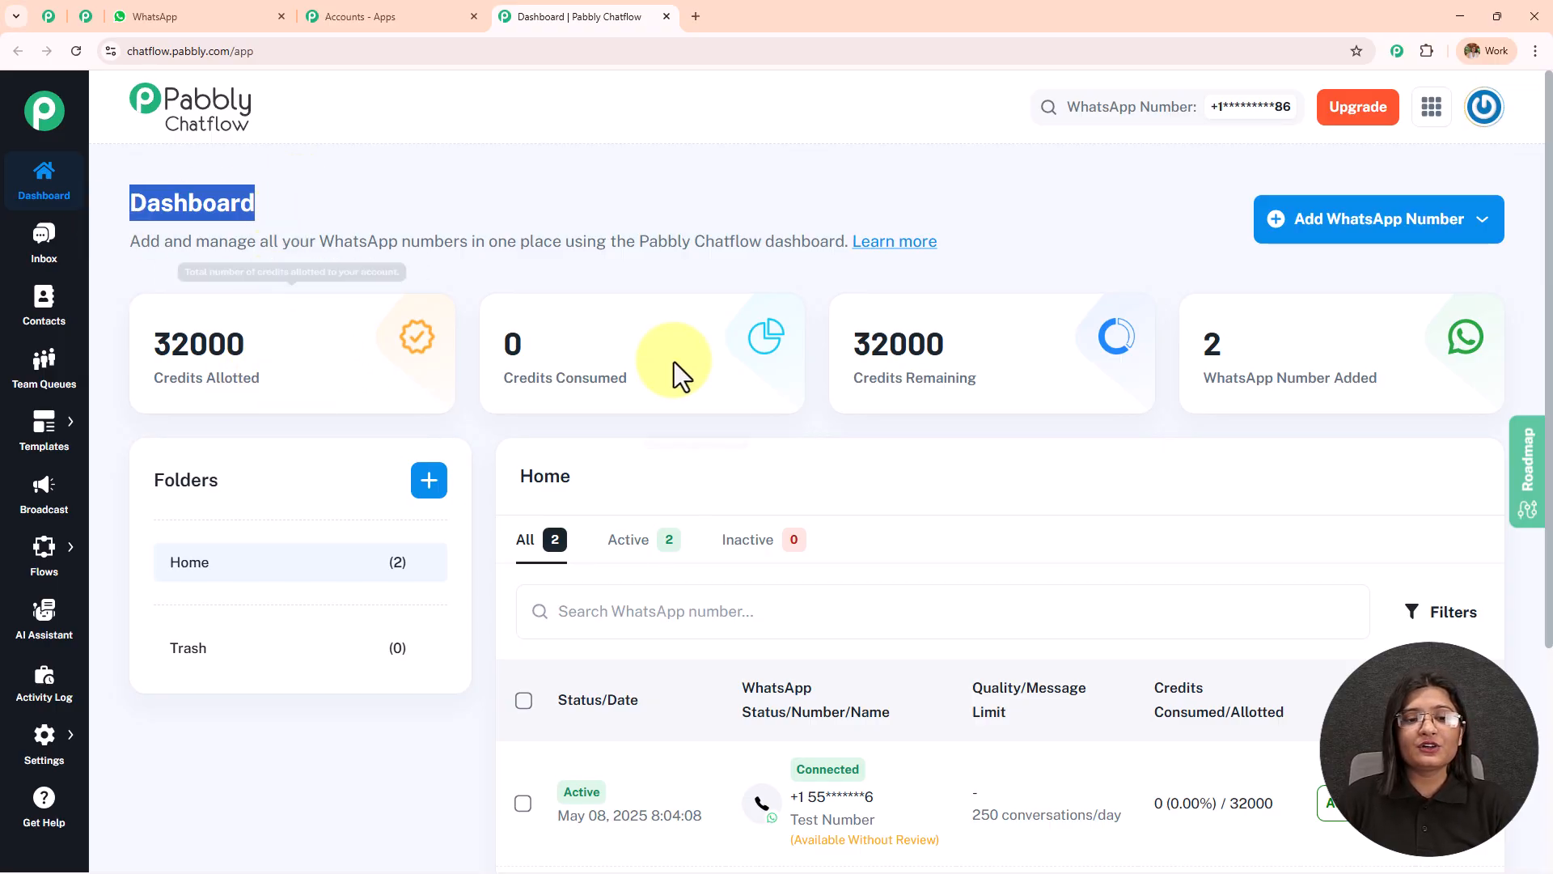
mouse_move(614, 390)
mouse_move(956, 284)
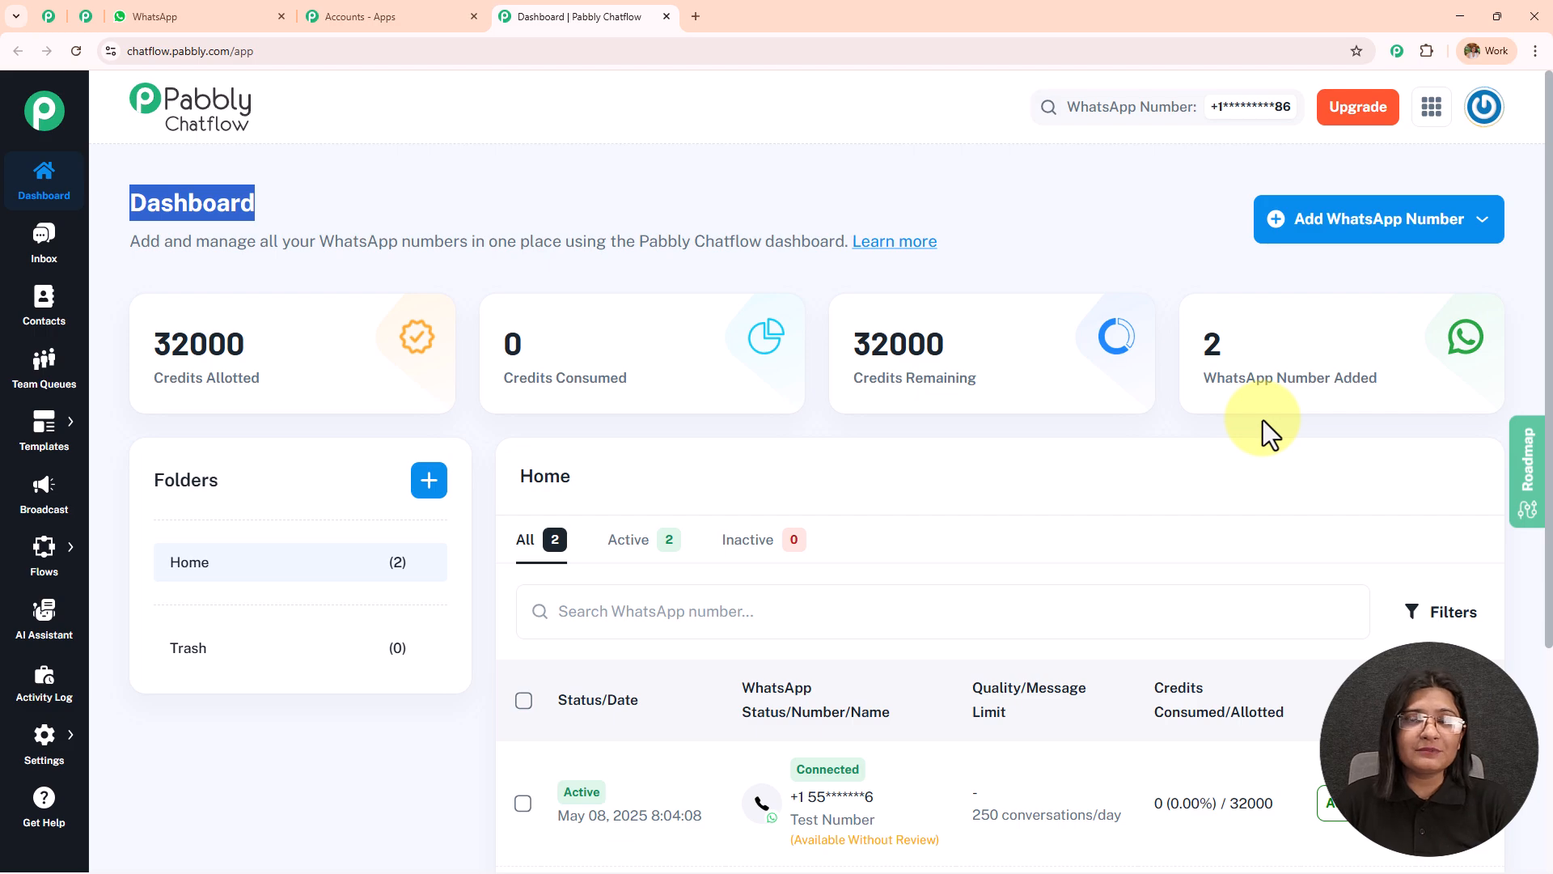
left_click(1353, 243)
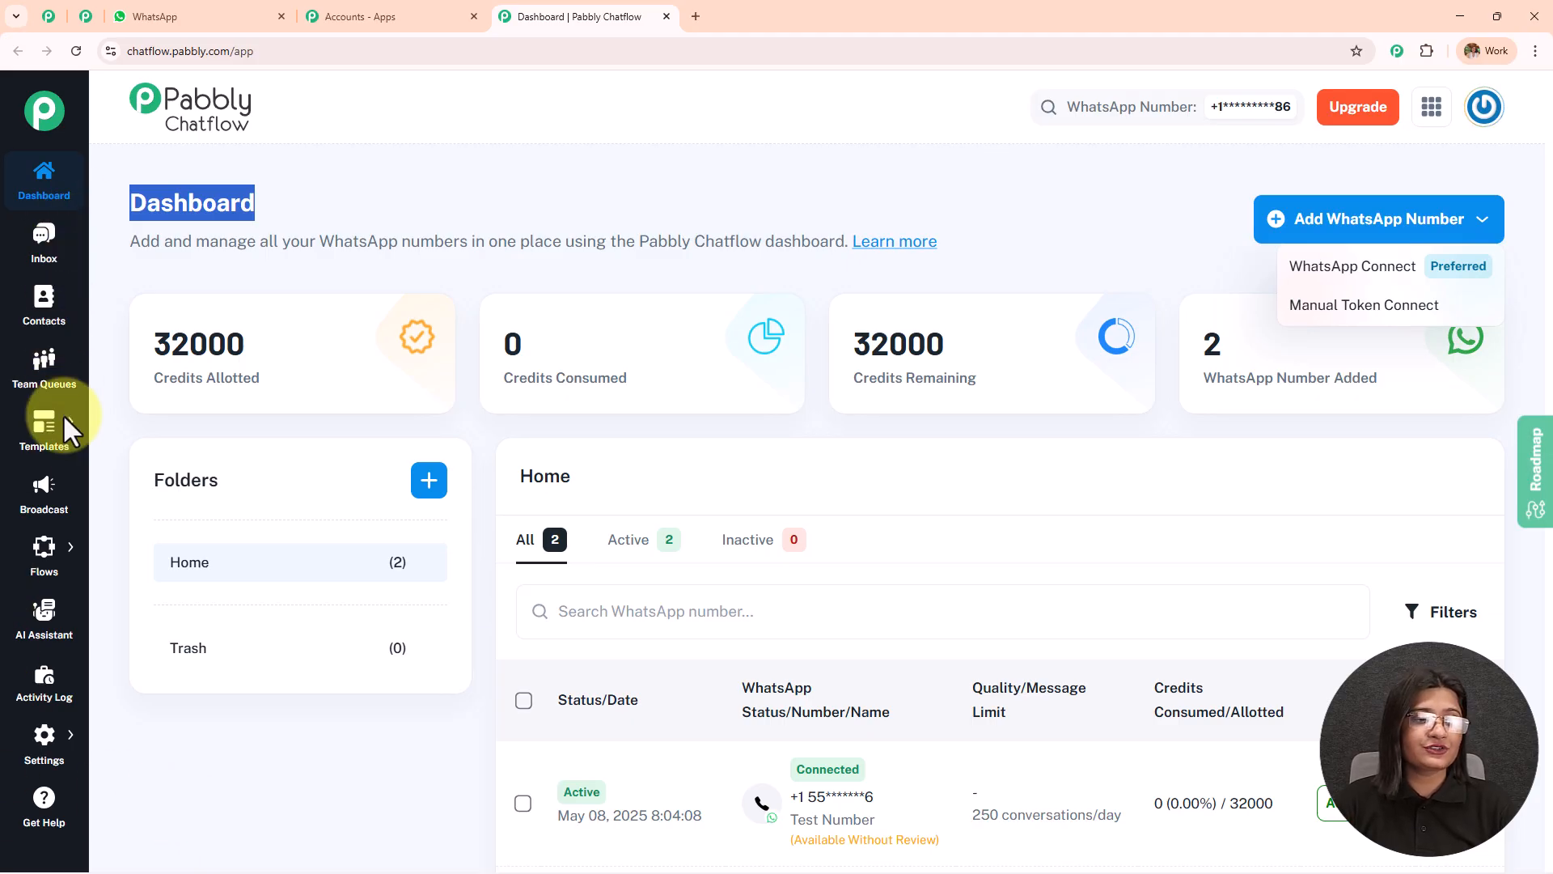
Create a new flow in the Flow Builder and name it Automate Product Recommendations for Fashion Retailers.
left_click(29, 552)
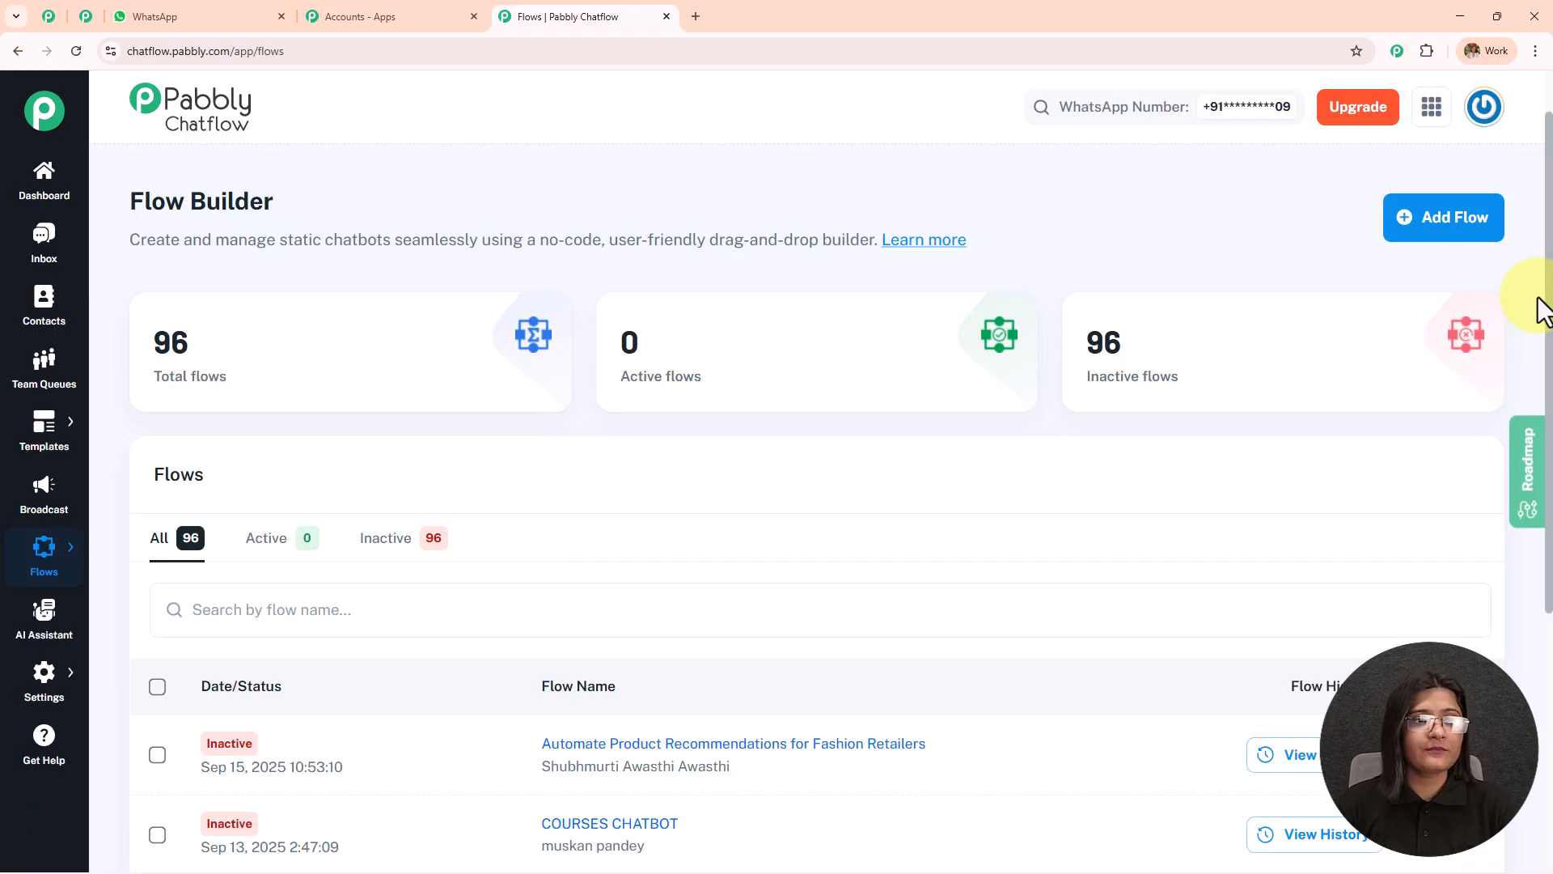
left_click_drag(111, 202, 386, 180)
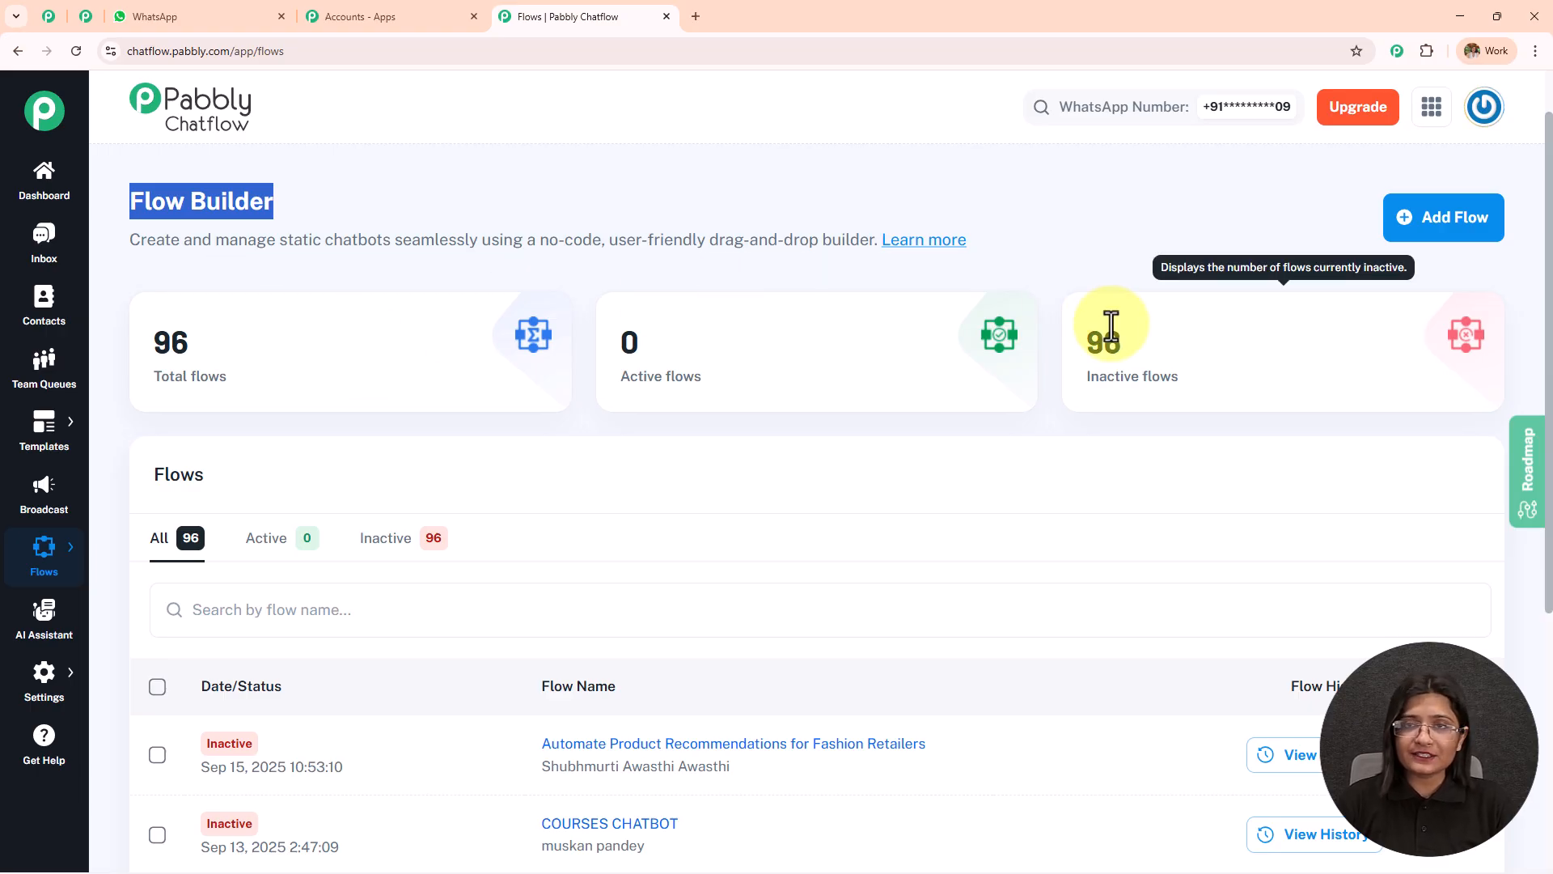
left_click(1443, 218)
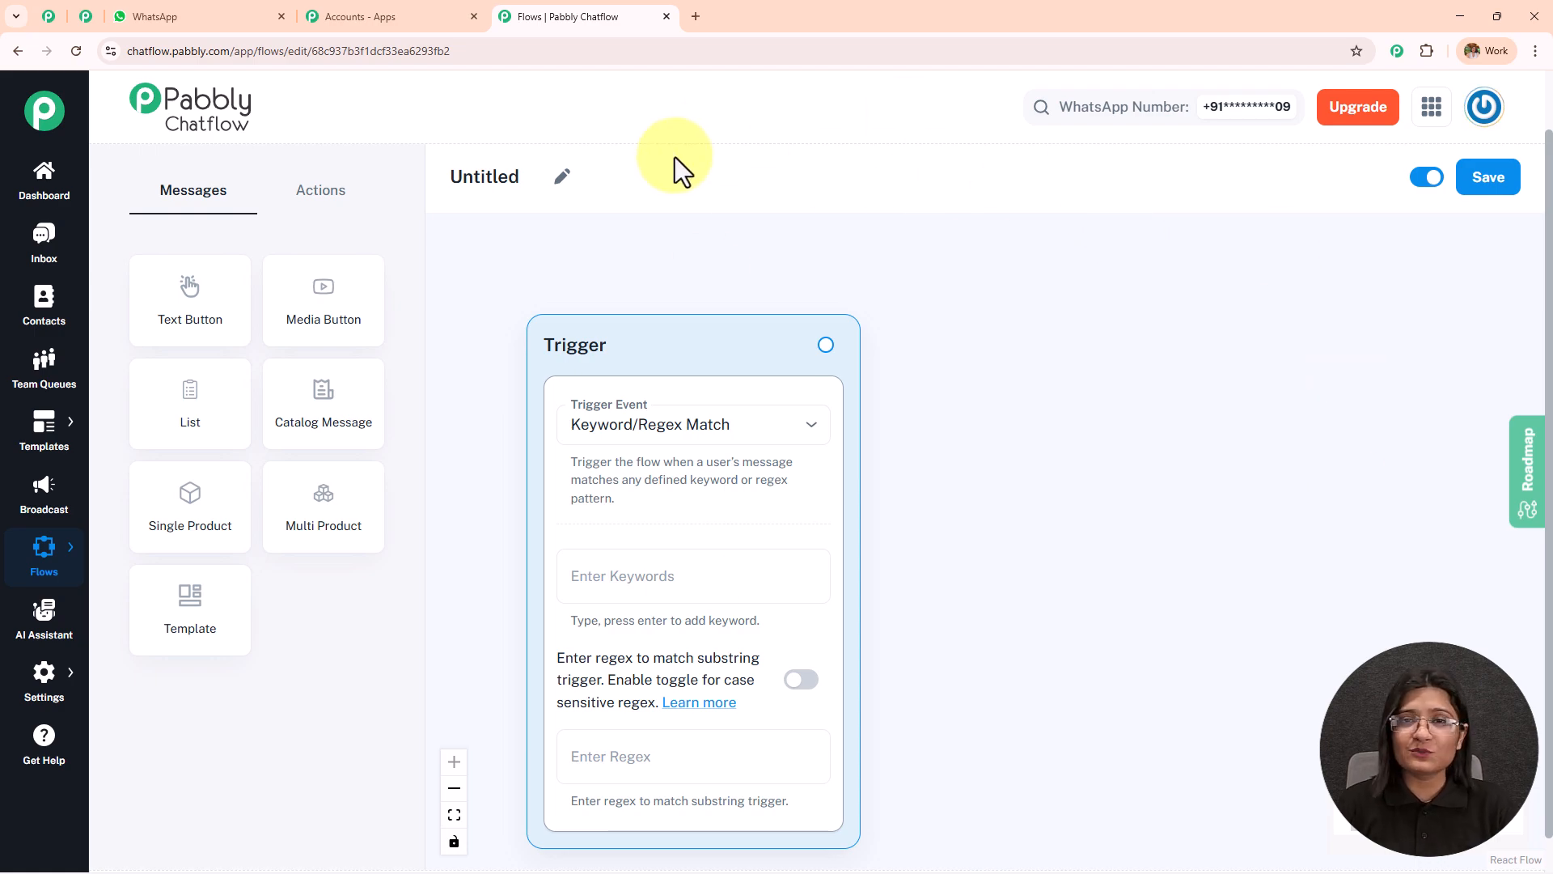
left_click(562, 176)
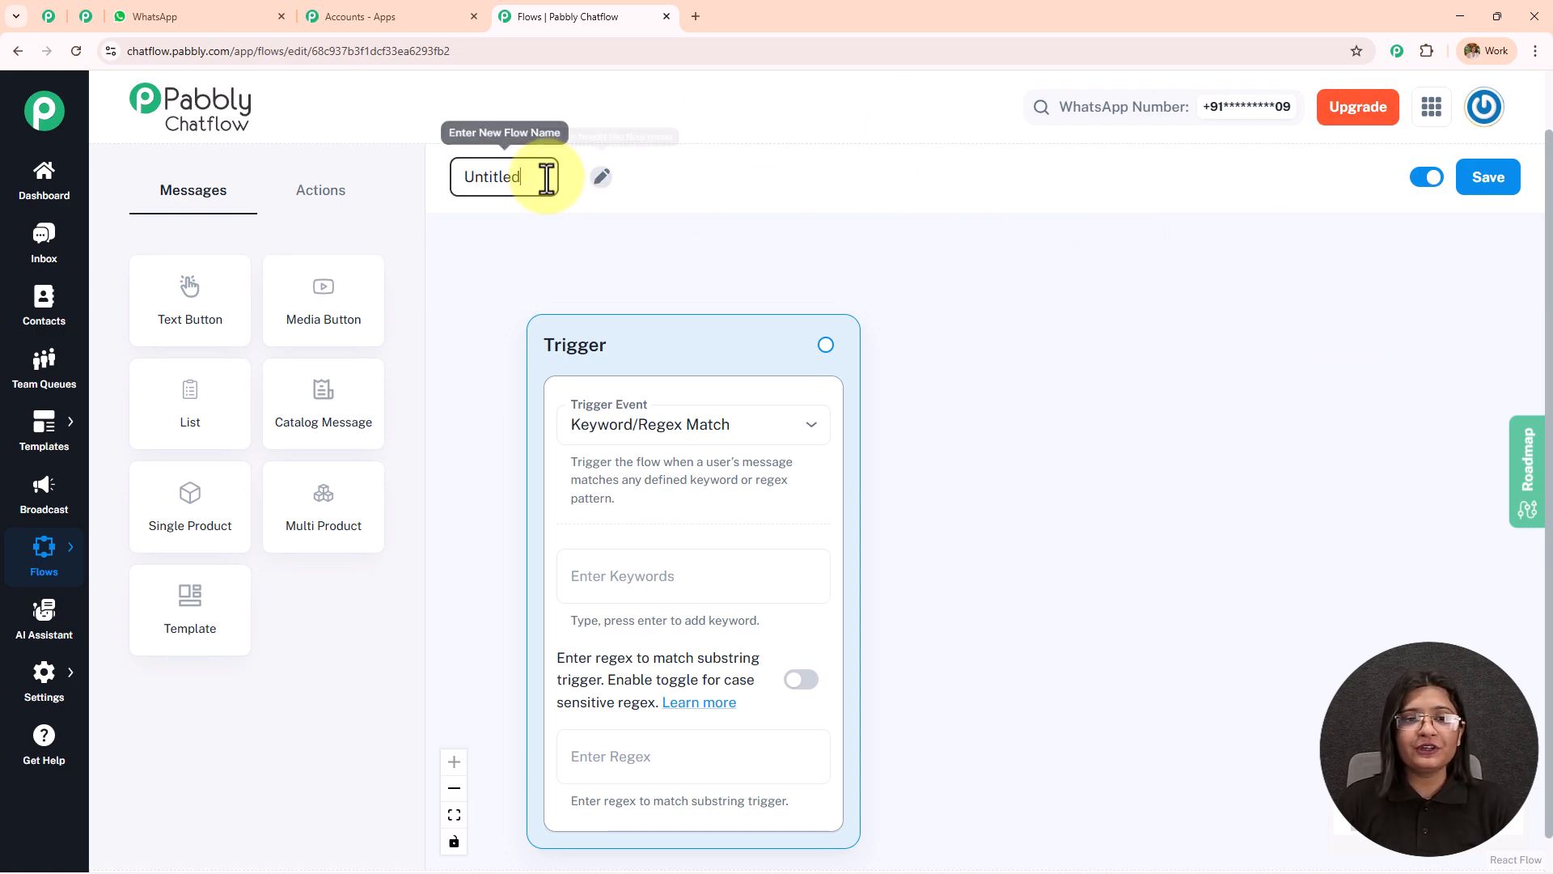
type("Automate Product Recommendations for Fashion Retailers")
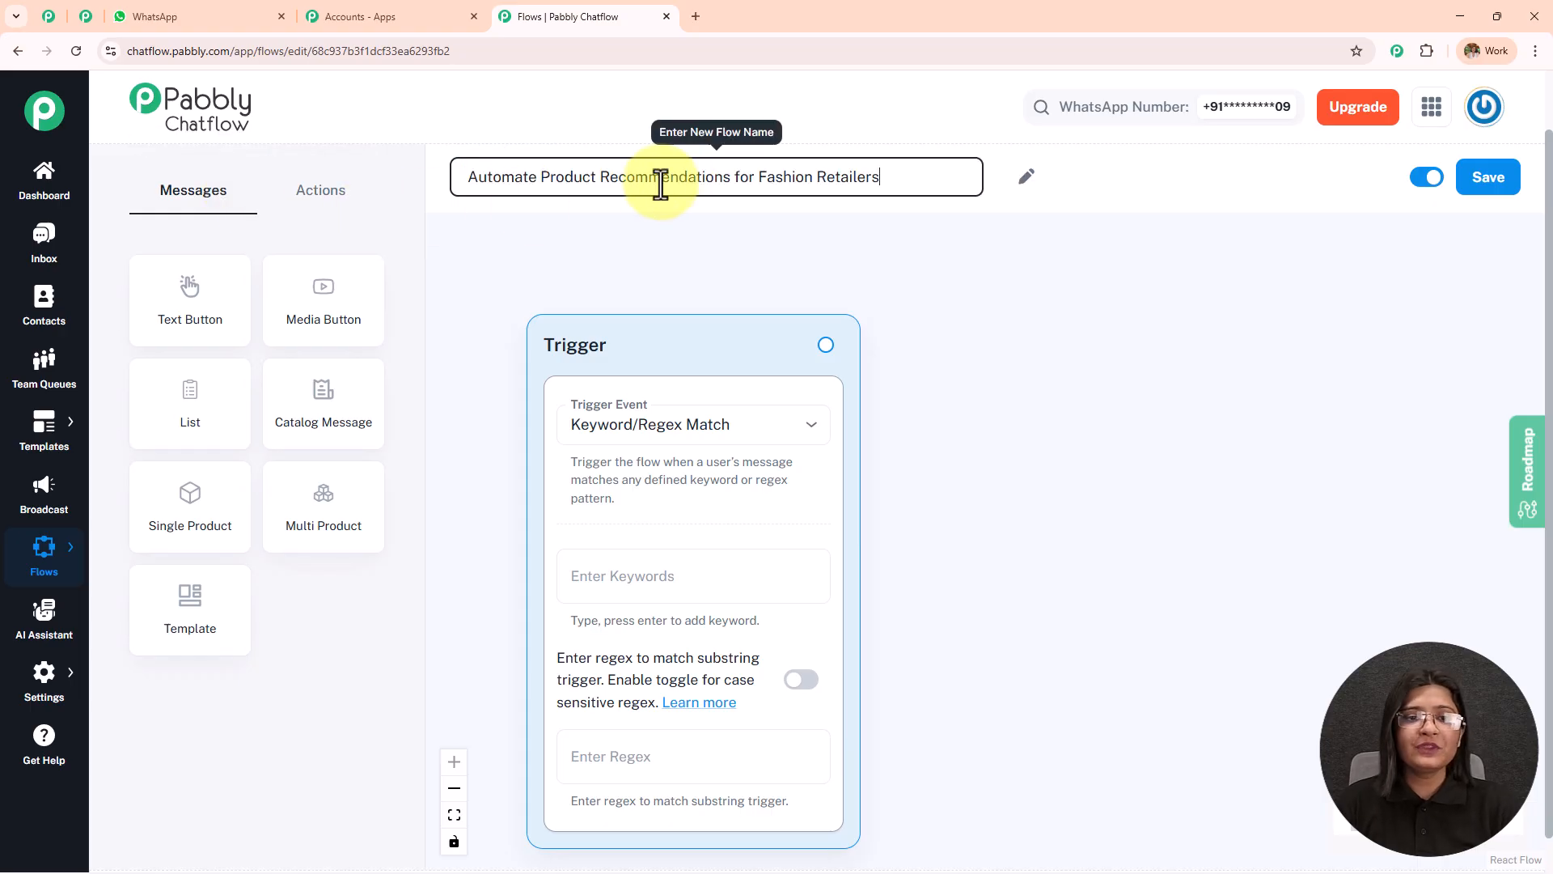
left_click(963, 224)
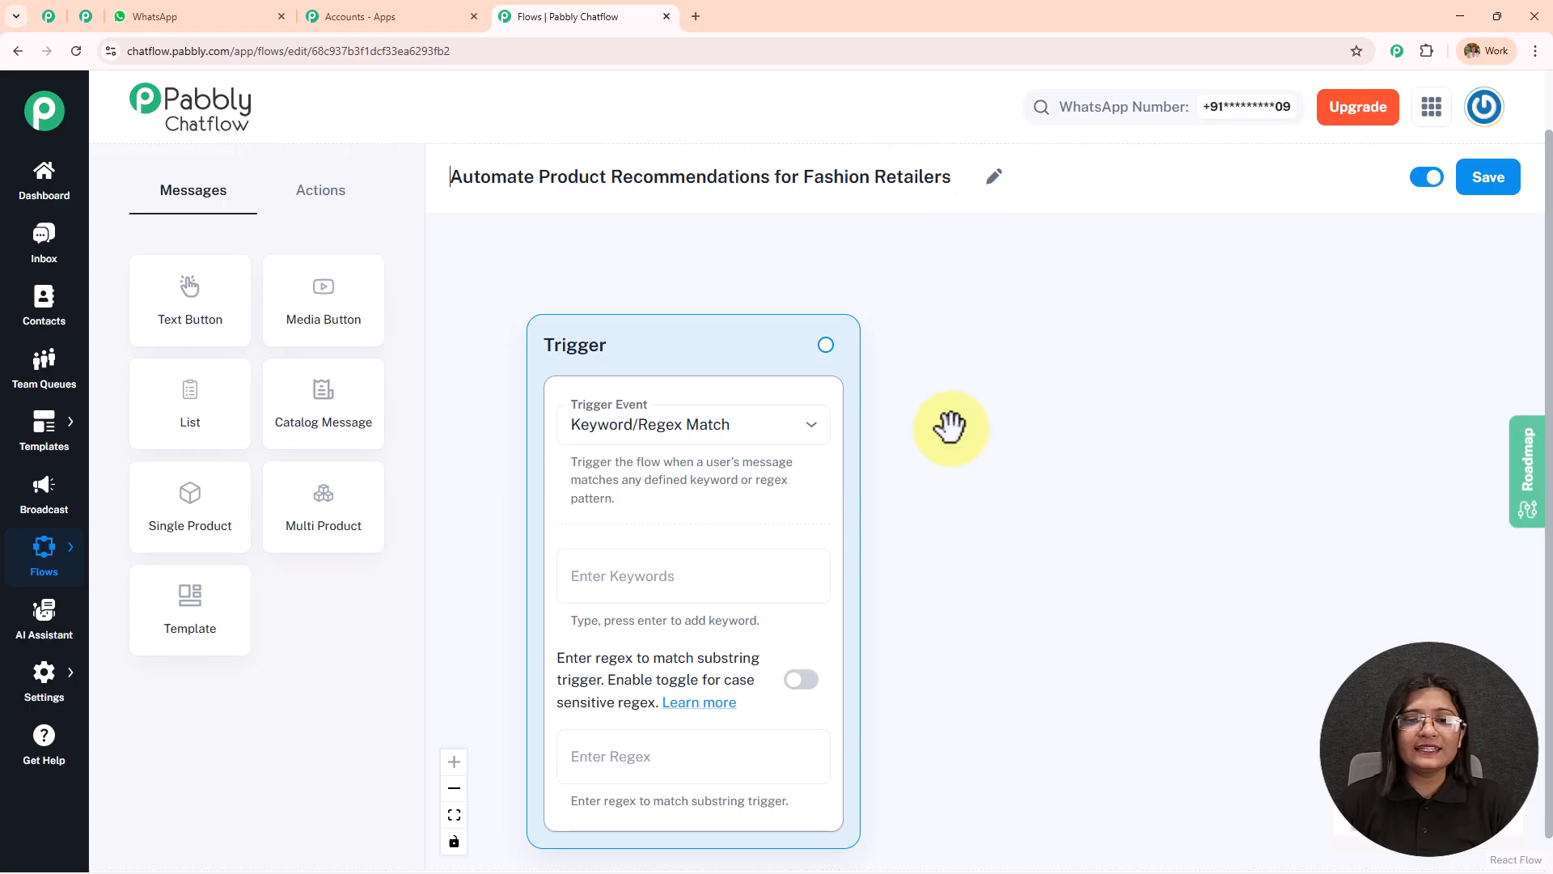
Keep Keyword/Regex Match as the trigger event and add the keywords fashion, product and recommendation.
left_click_drag(941, 426, 929, 385)
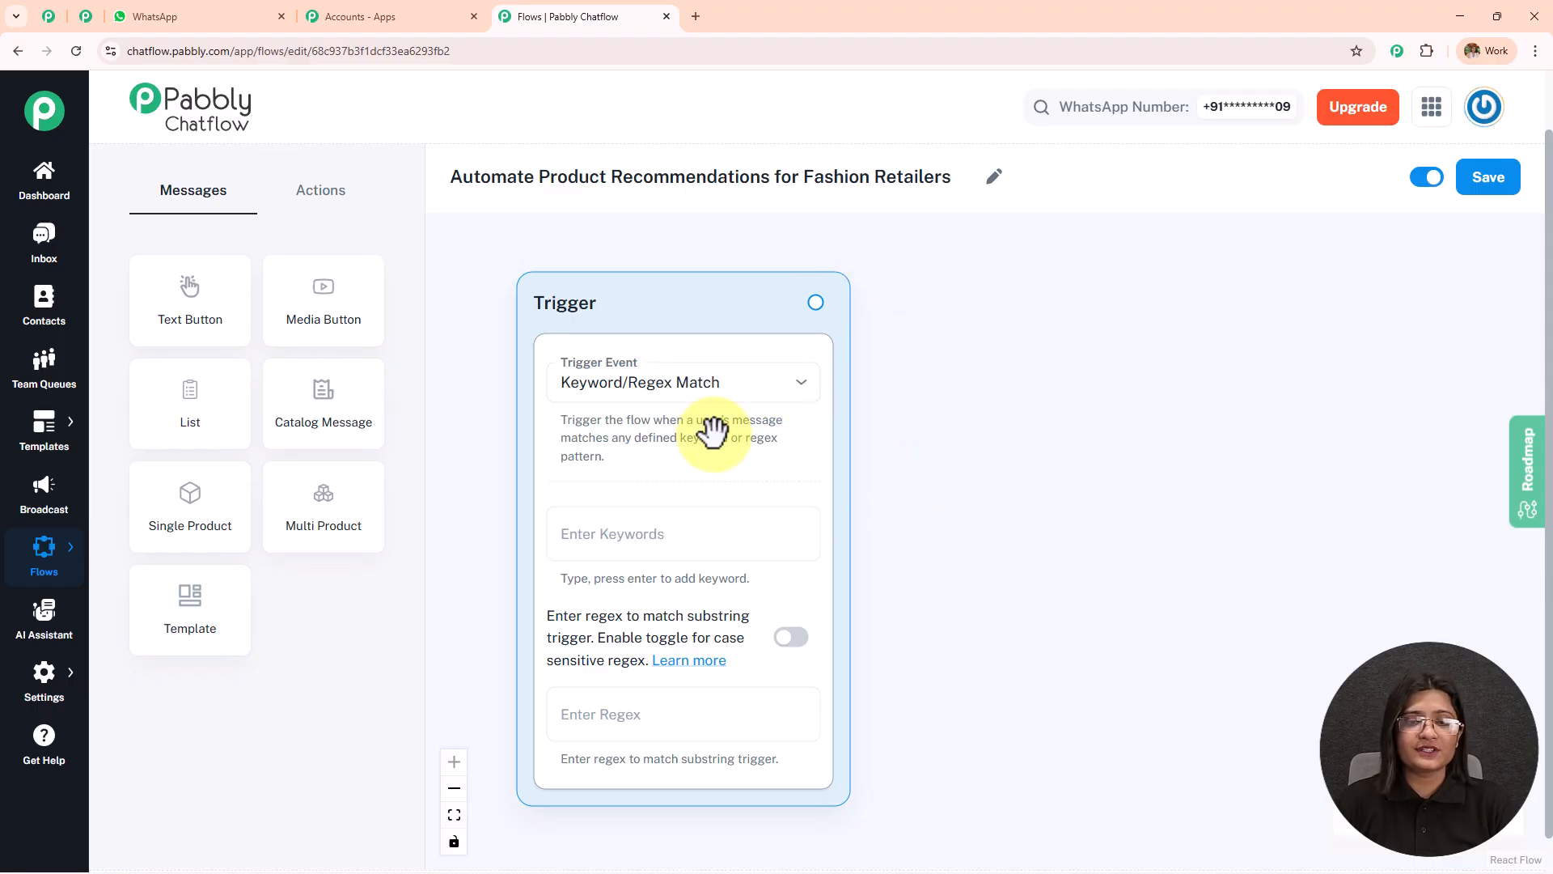
left_click(659, 399)
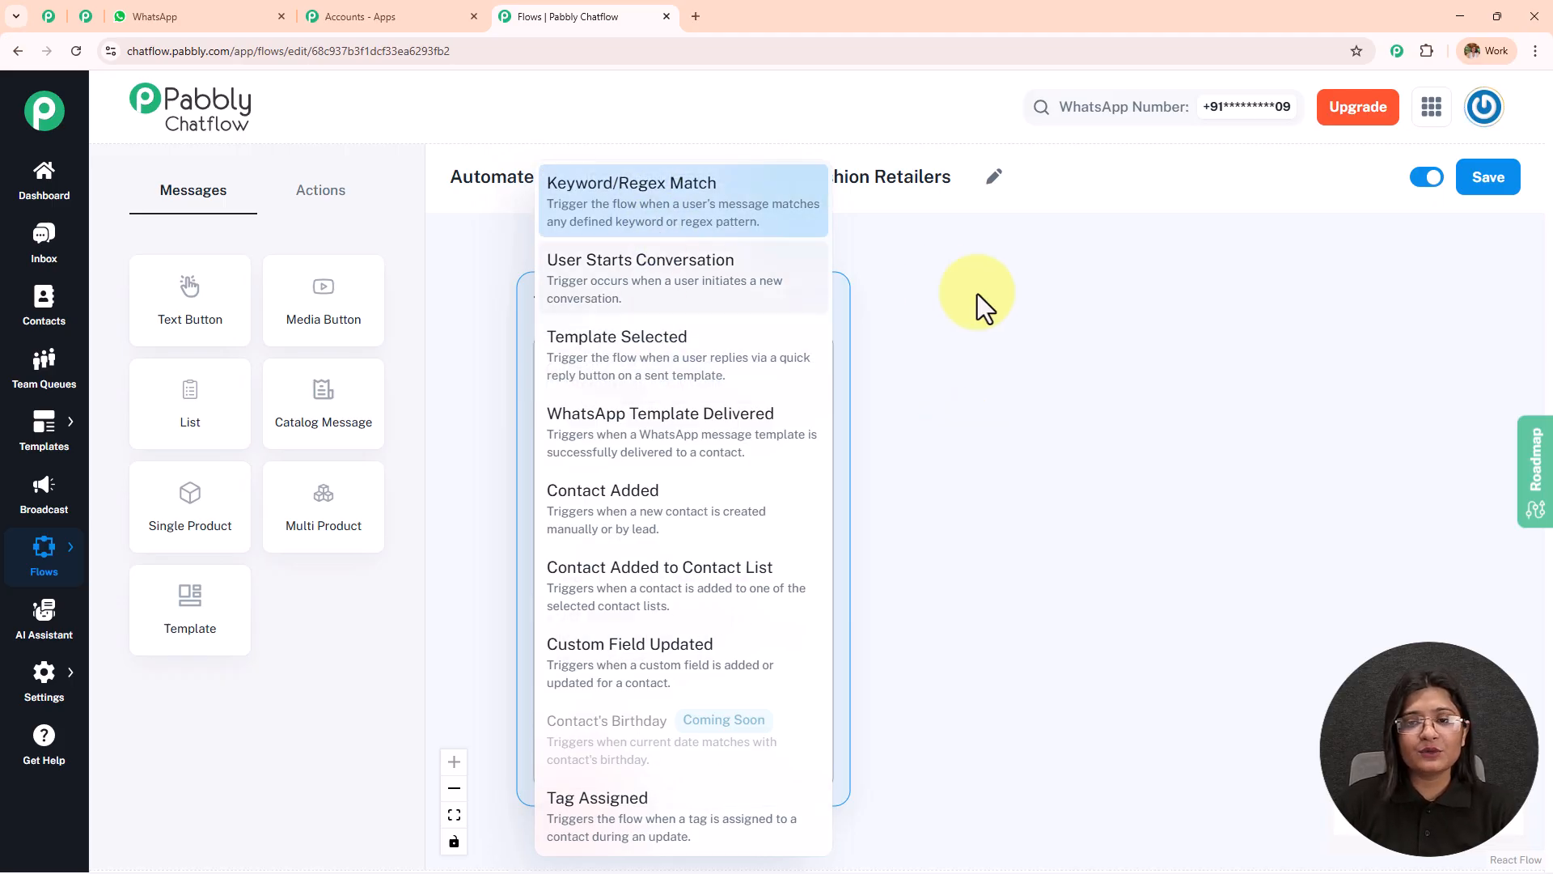
left_click(1015, 315)
left_click(693, 522)
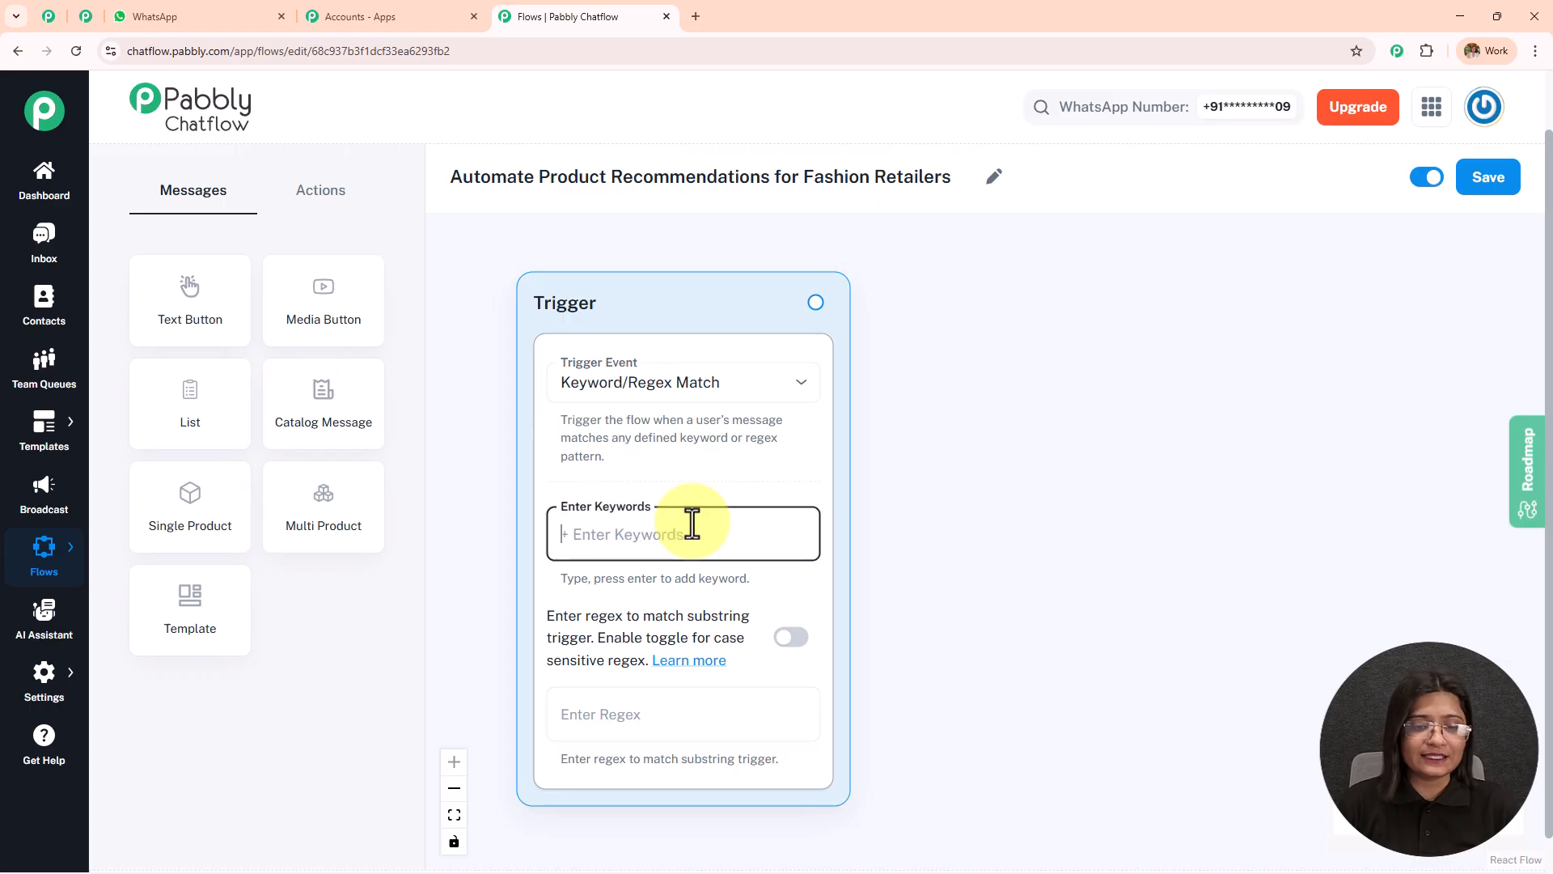
type("fashion")
key("Return")
type("produc")
type("t")
key("Return")
type("recommendati")
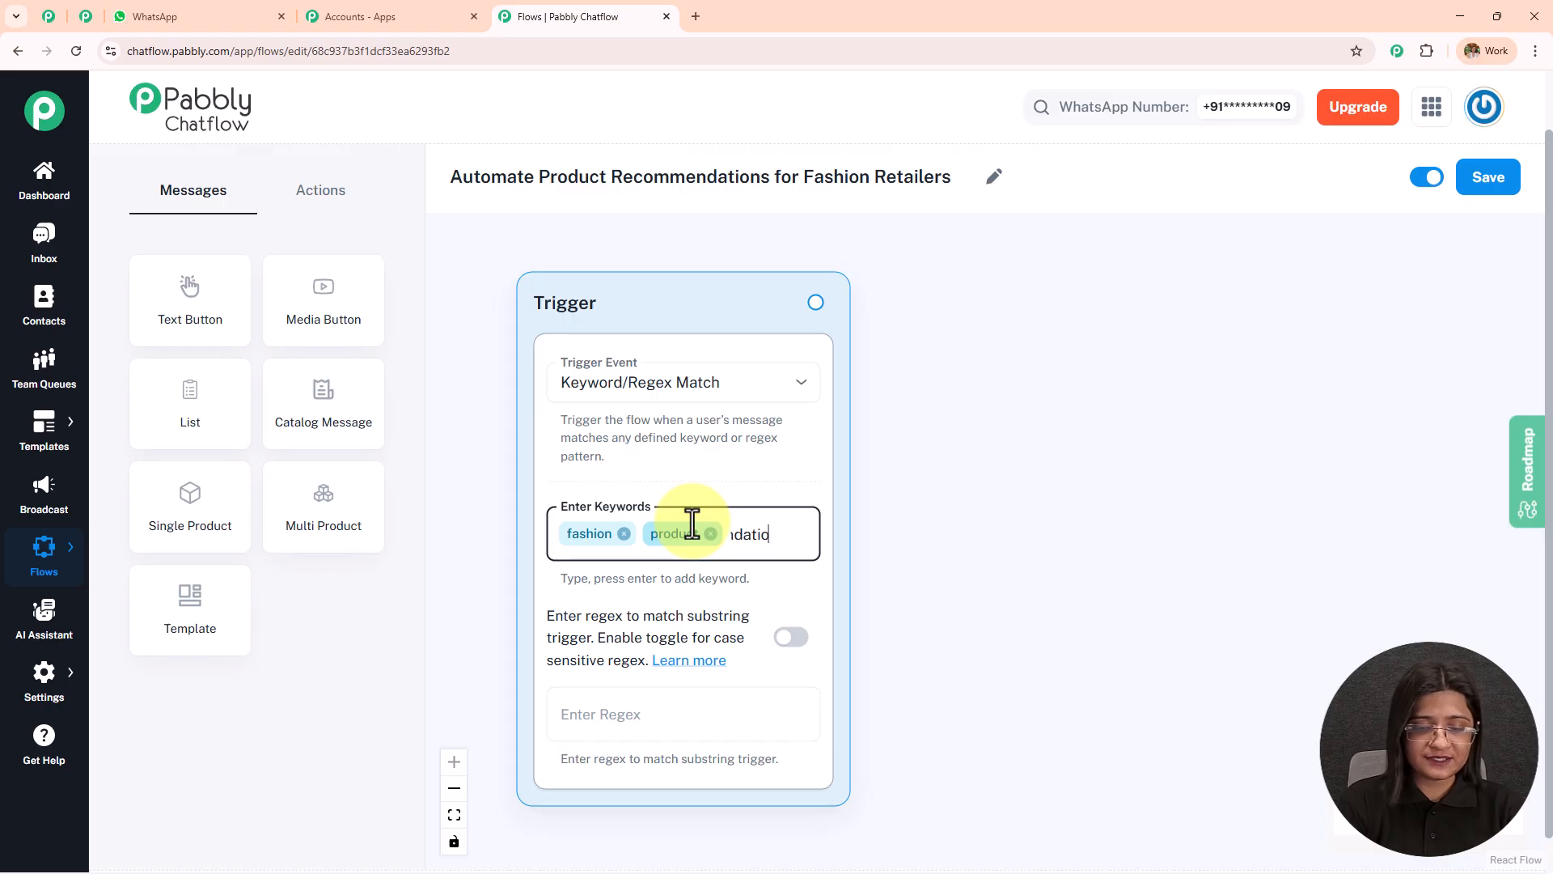
type("on")
key("Return")
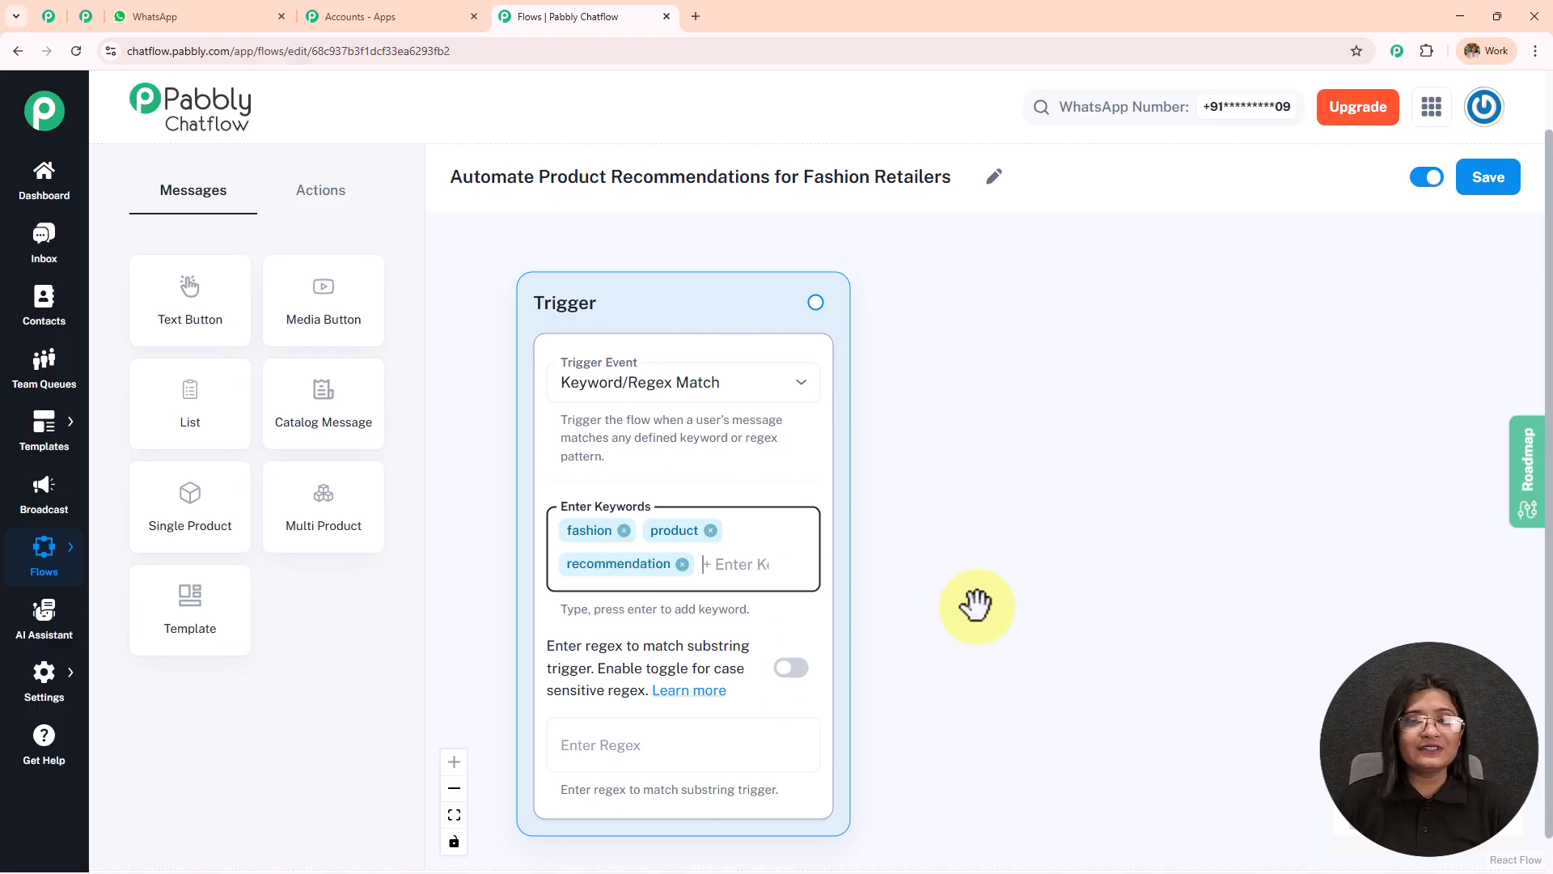
Set the trigger's regex to [\s\S]+ and leave case-sensitive matching off.
left_click_drag(961, 614, 932, 497)
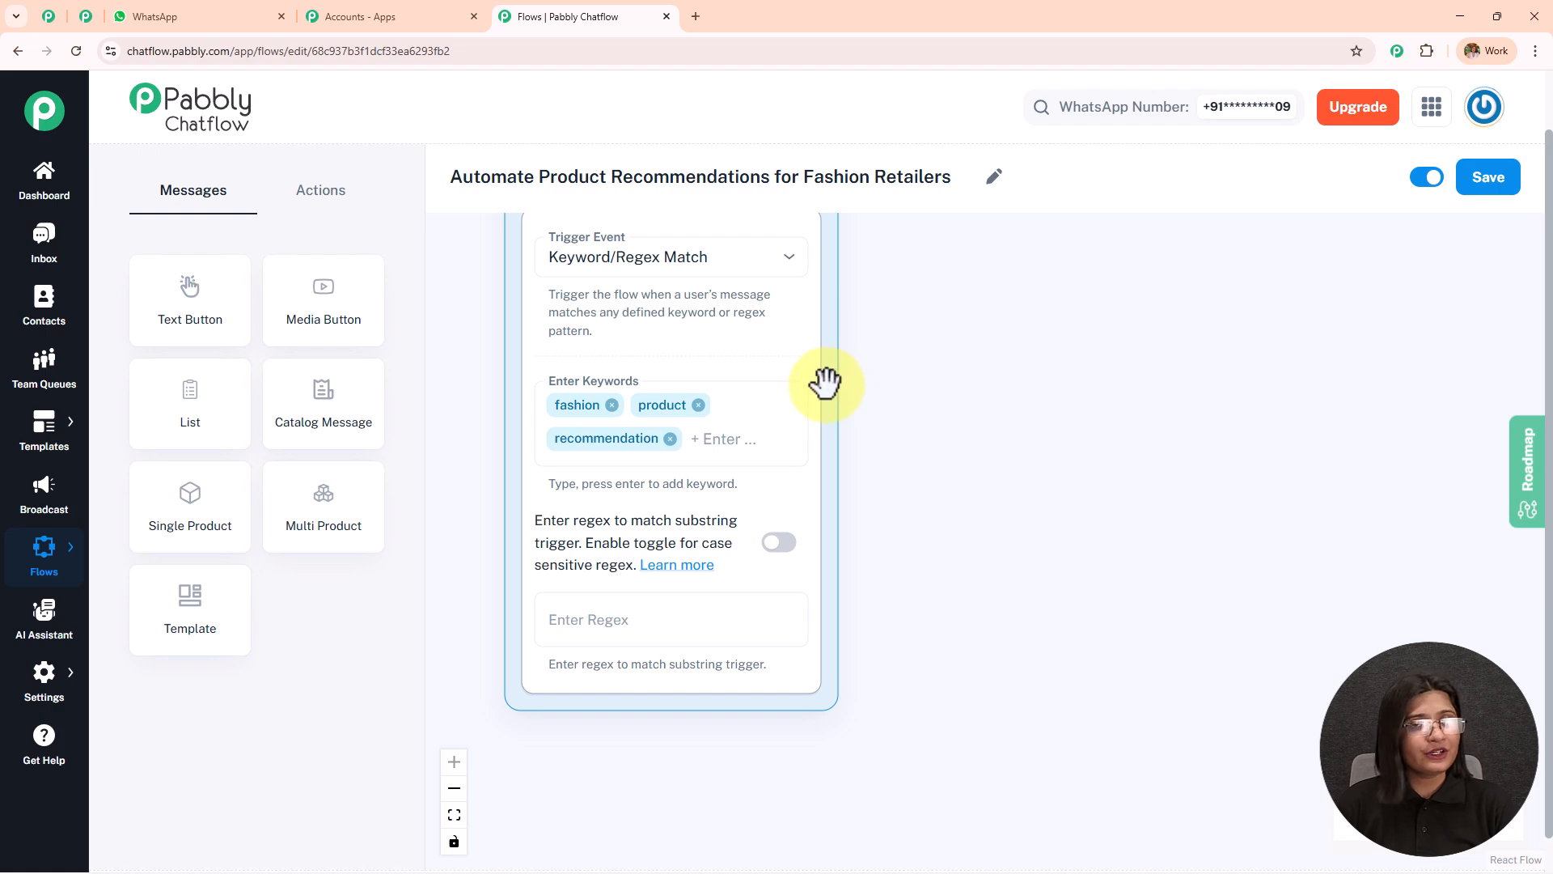
left_click_drag(901, 558, 898, 344)
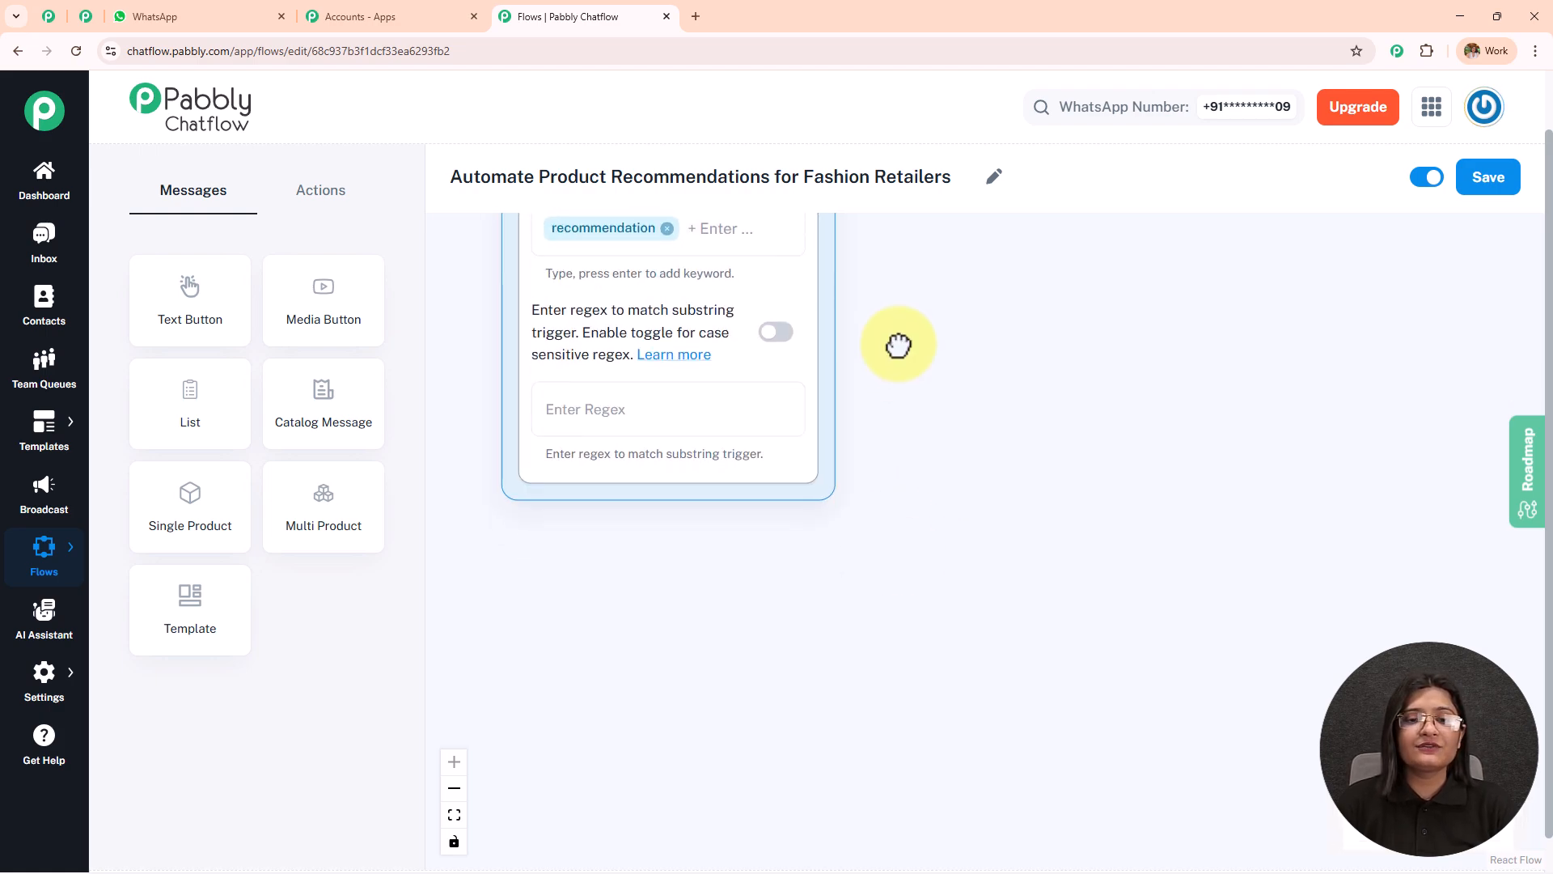
left_click(665, 415)
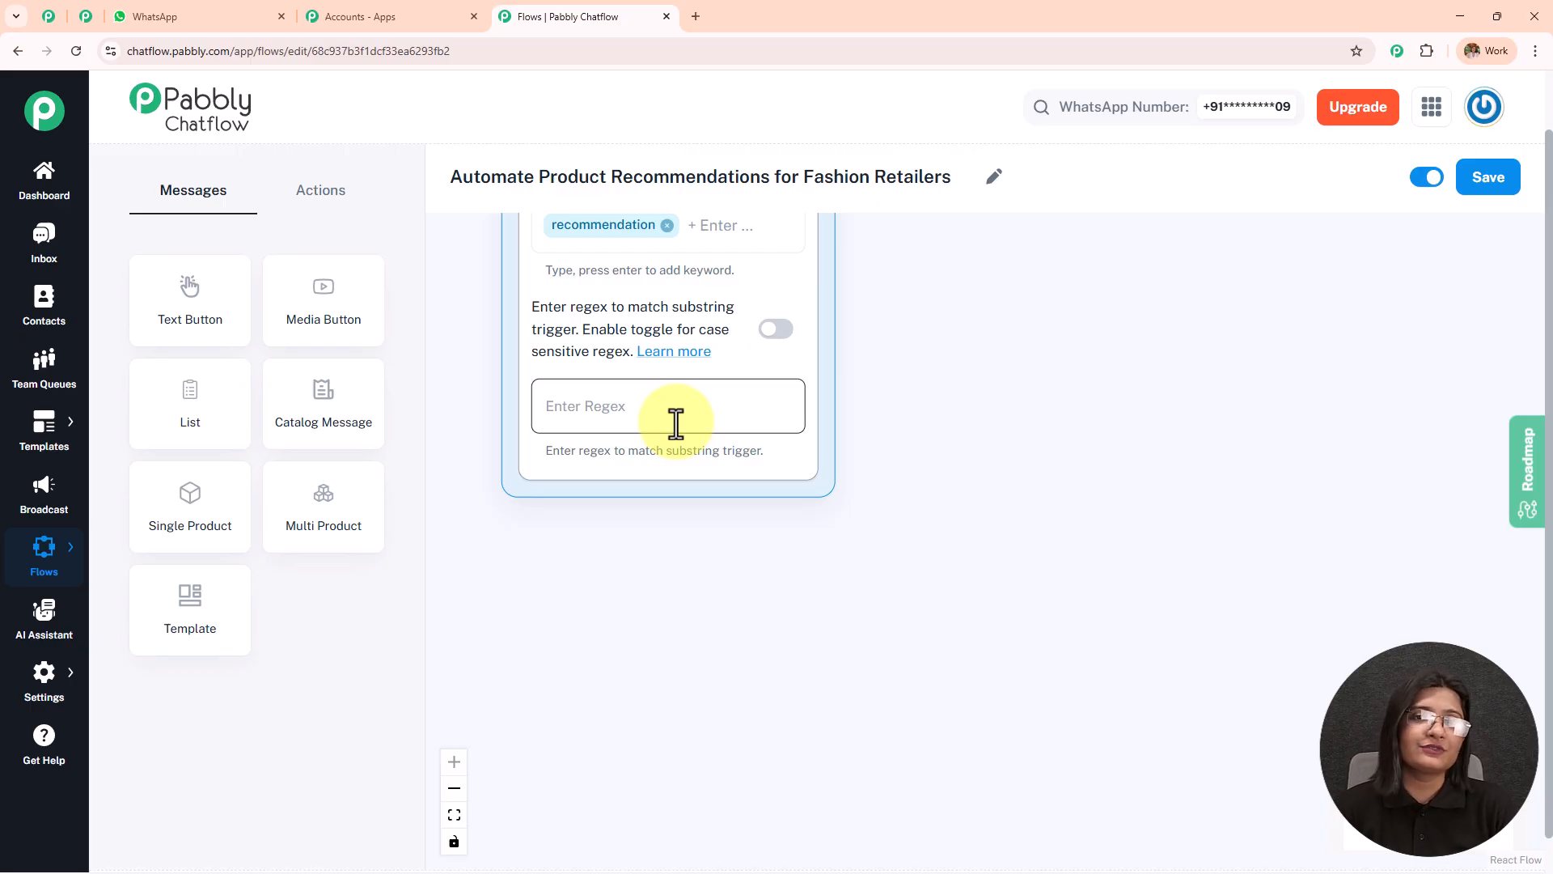
left_click(728, 400)
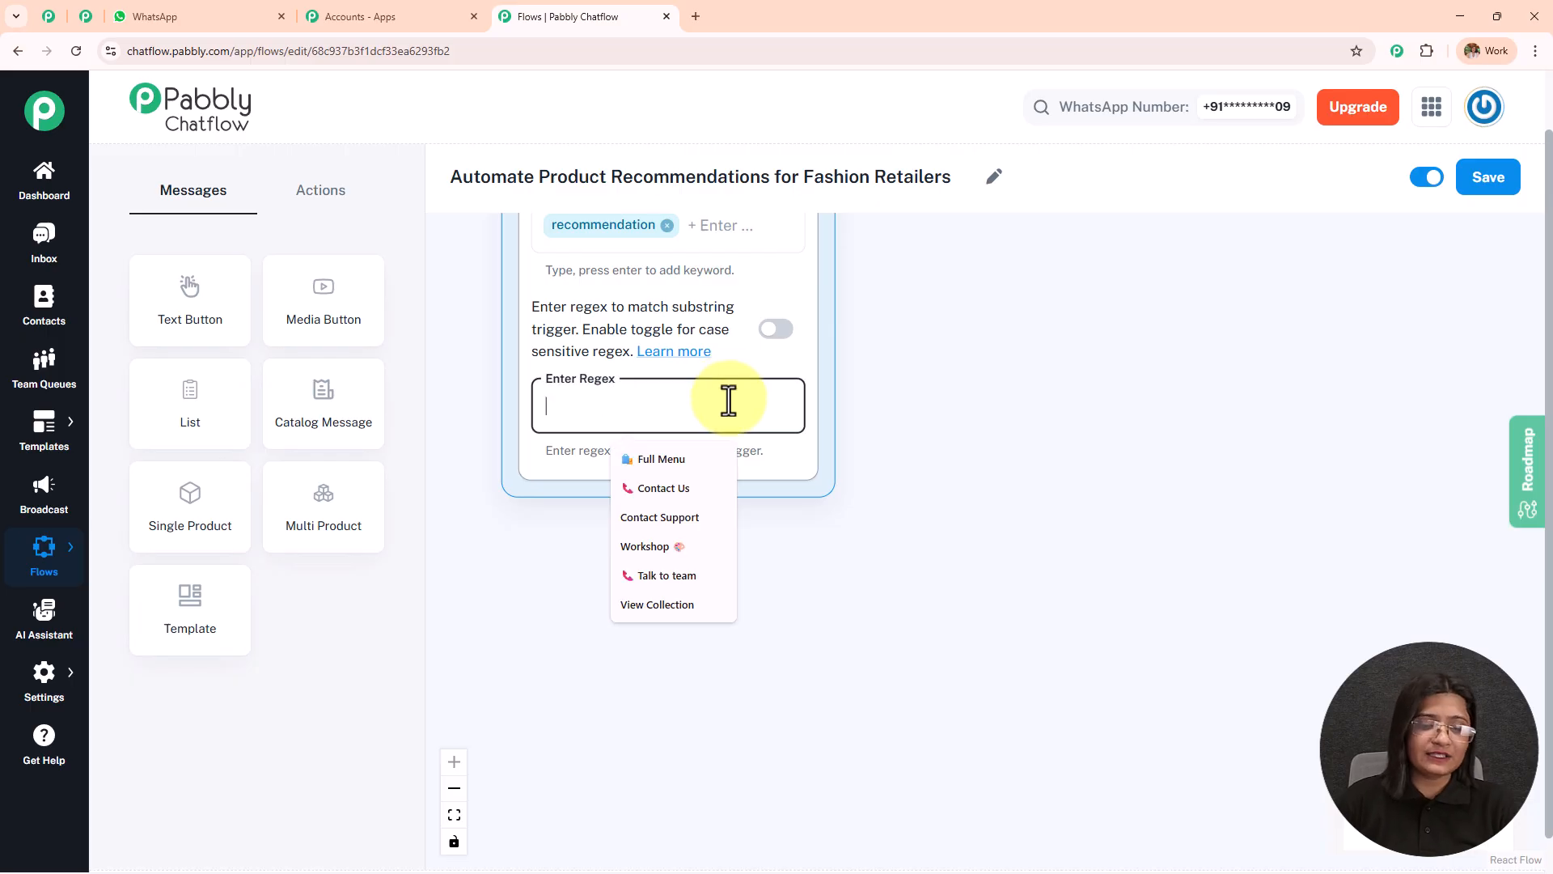
type("[\\s\\S]+")
left_click_drag(877, 312, 838, 583)
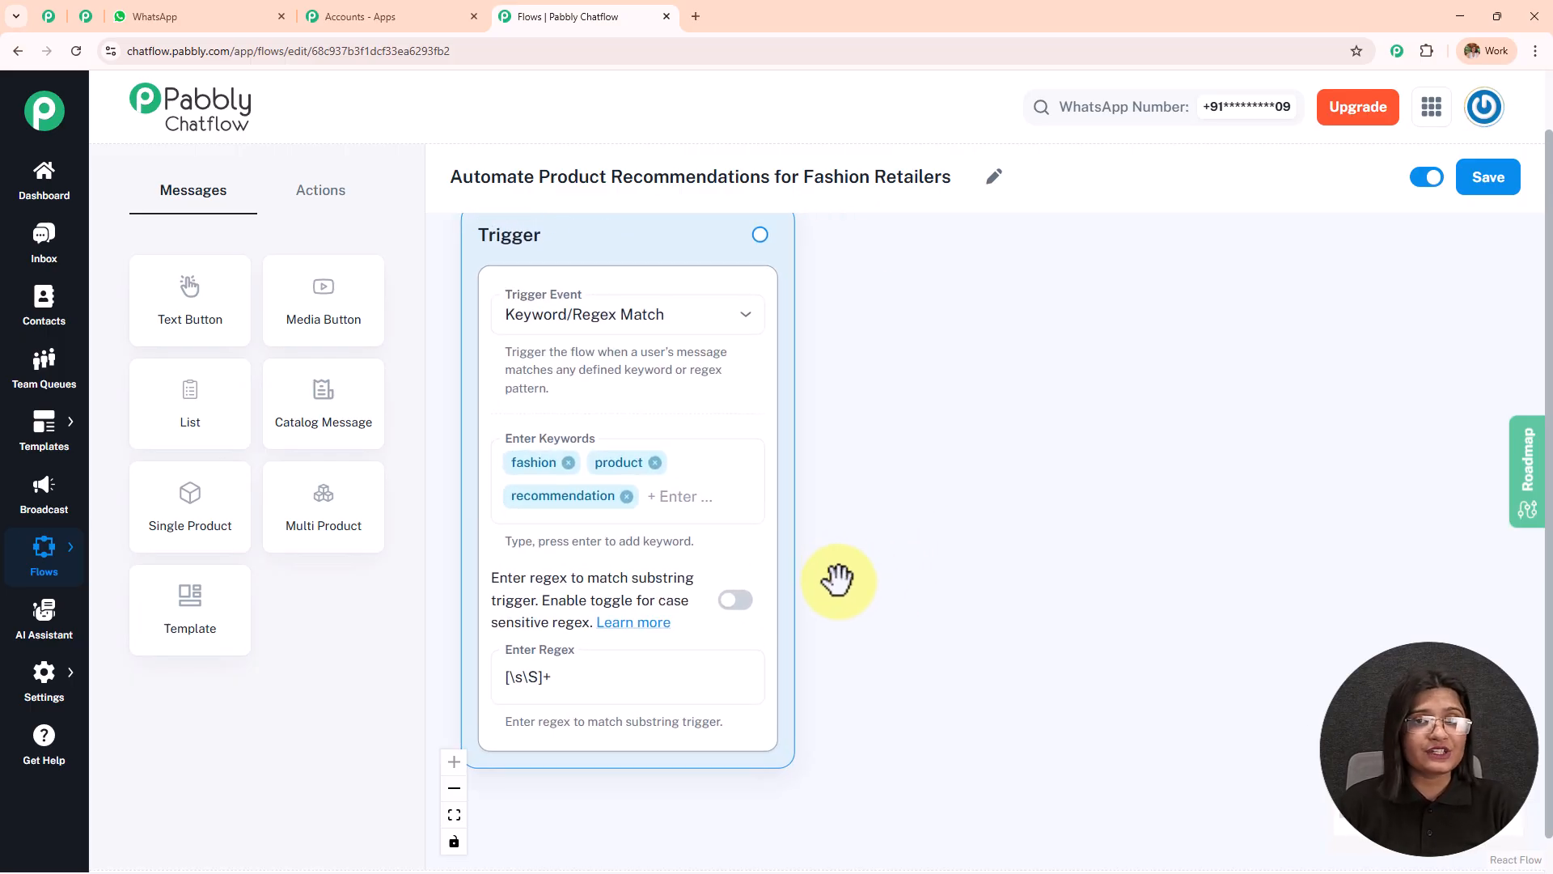
left_click(558, 678)
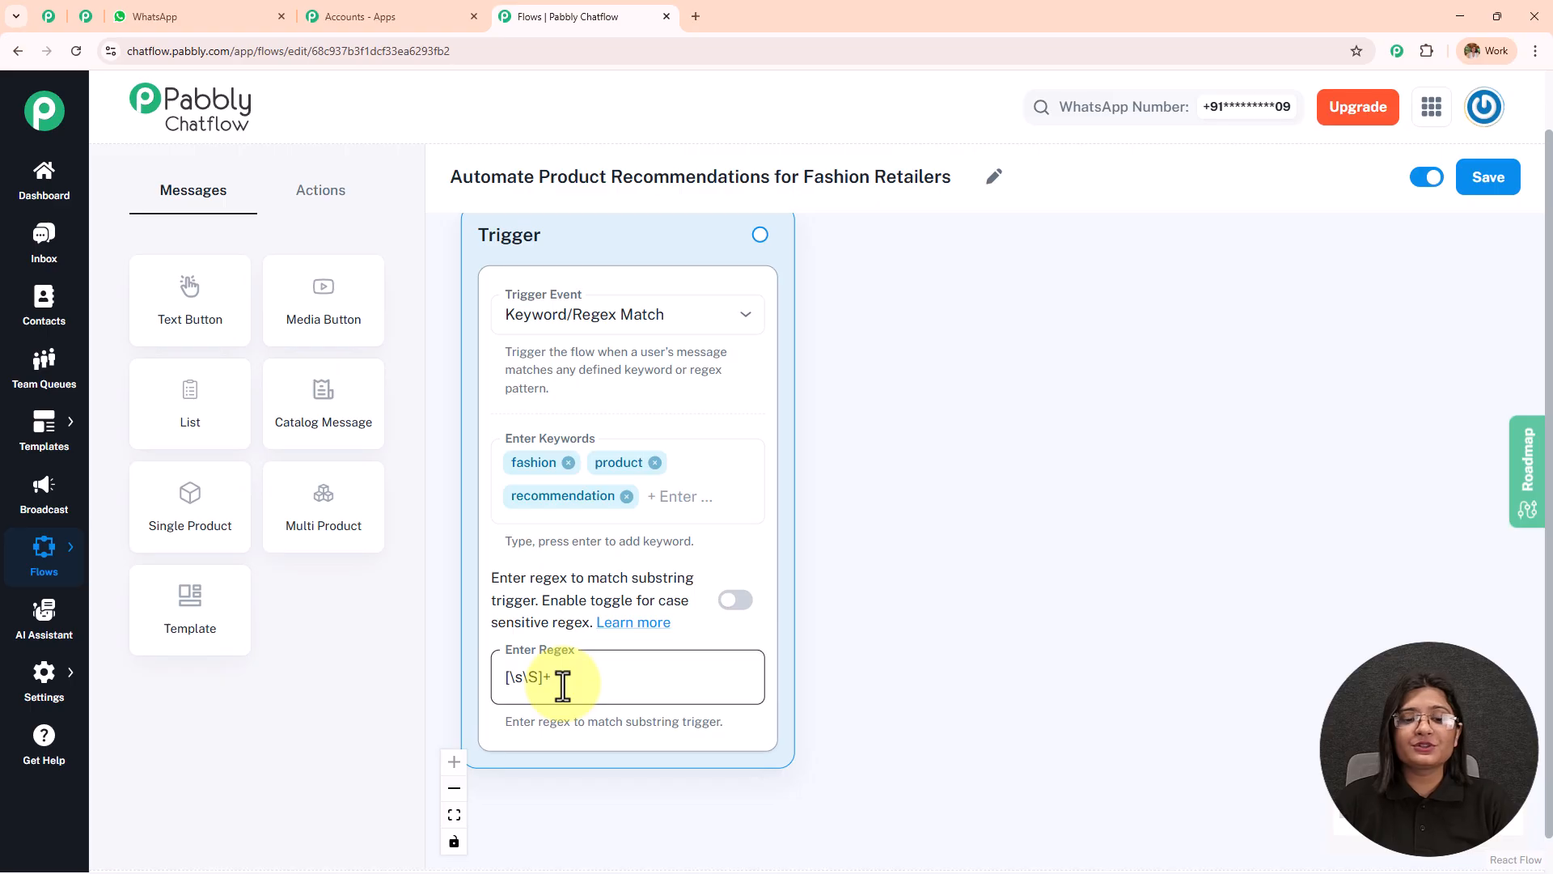
left_click(973, 664)
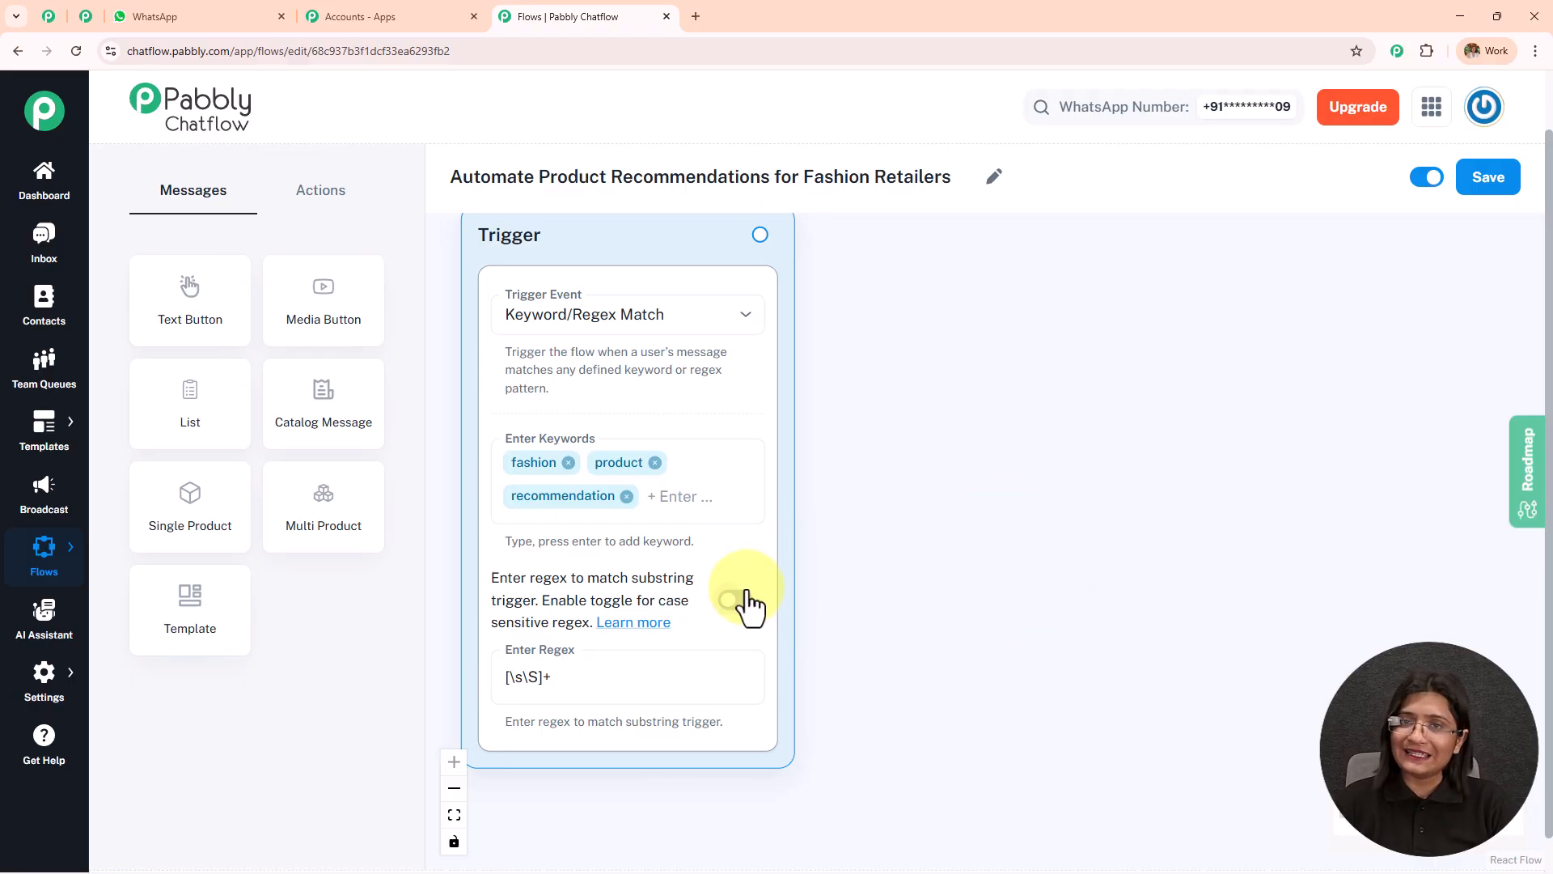
left_click_drag(987, 448, 980, 474)
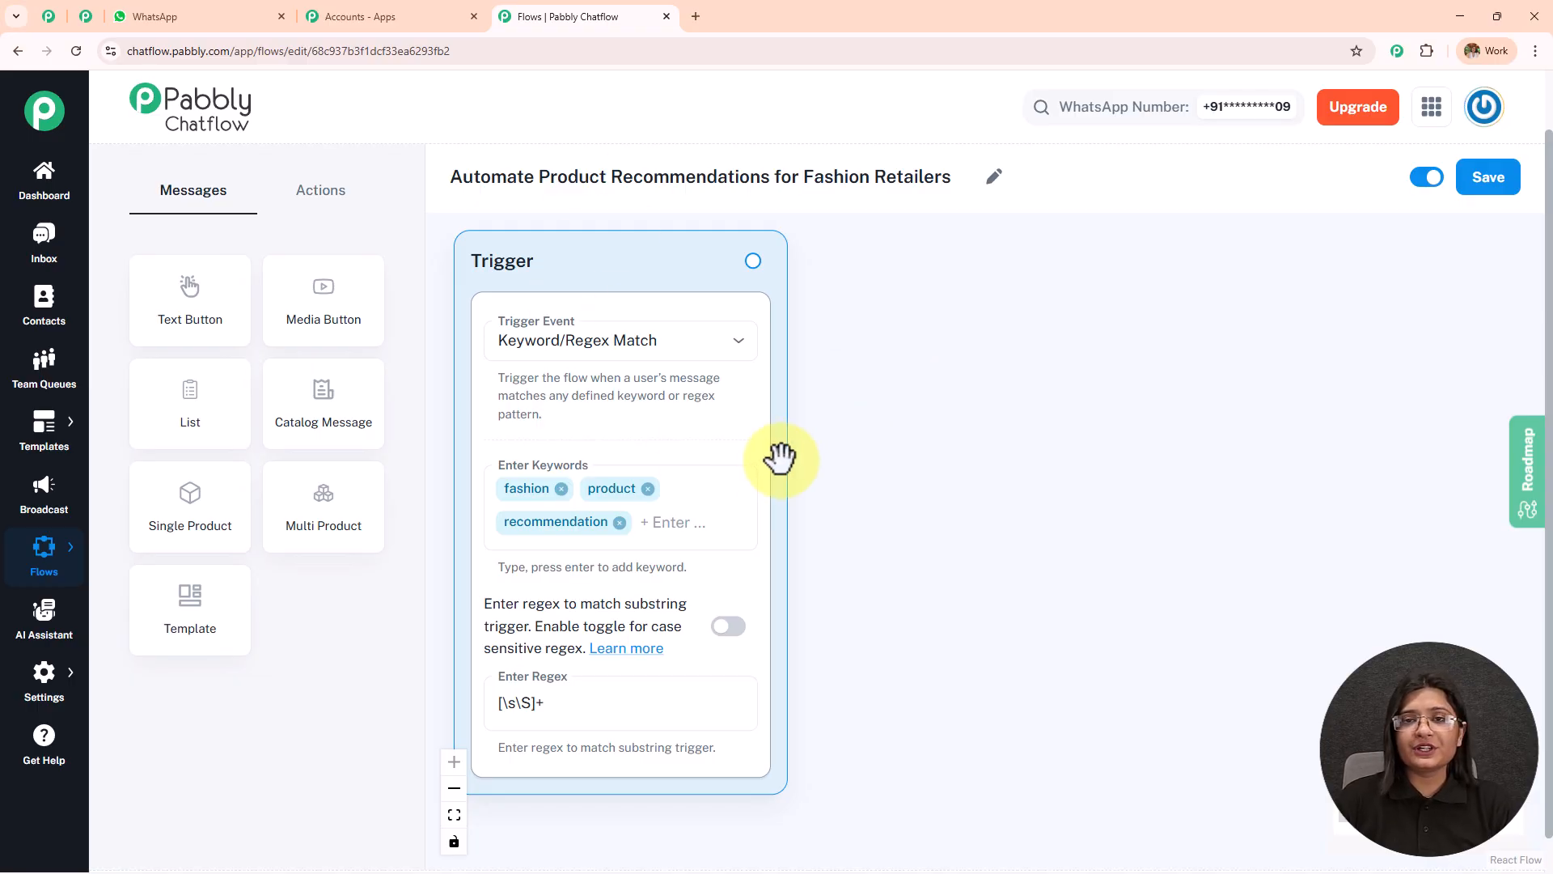
Switch to WhatsApp and copy the DesignWorld welcome message from the Pabbly Chatflow Number chat.
left_click(226, 14)
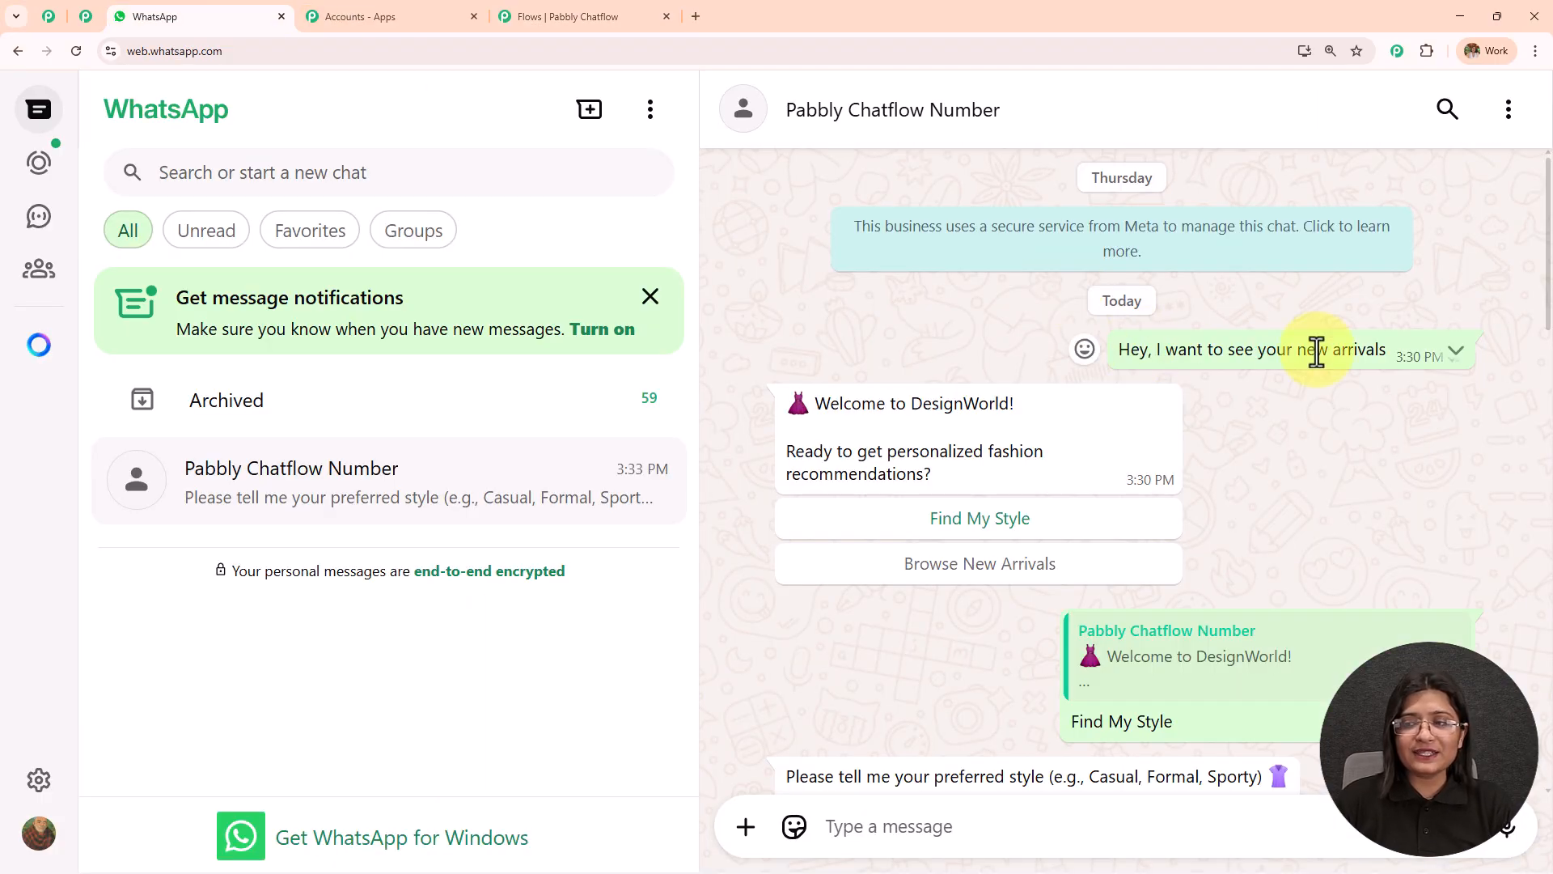
scroll(965, 327, "down", 2)
left_click_drag(947, 319, 722, 235)
key("ctrl+c")
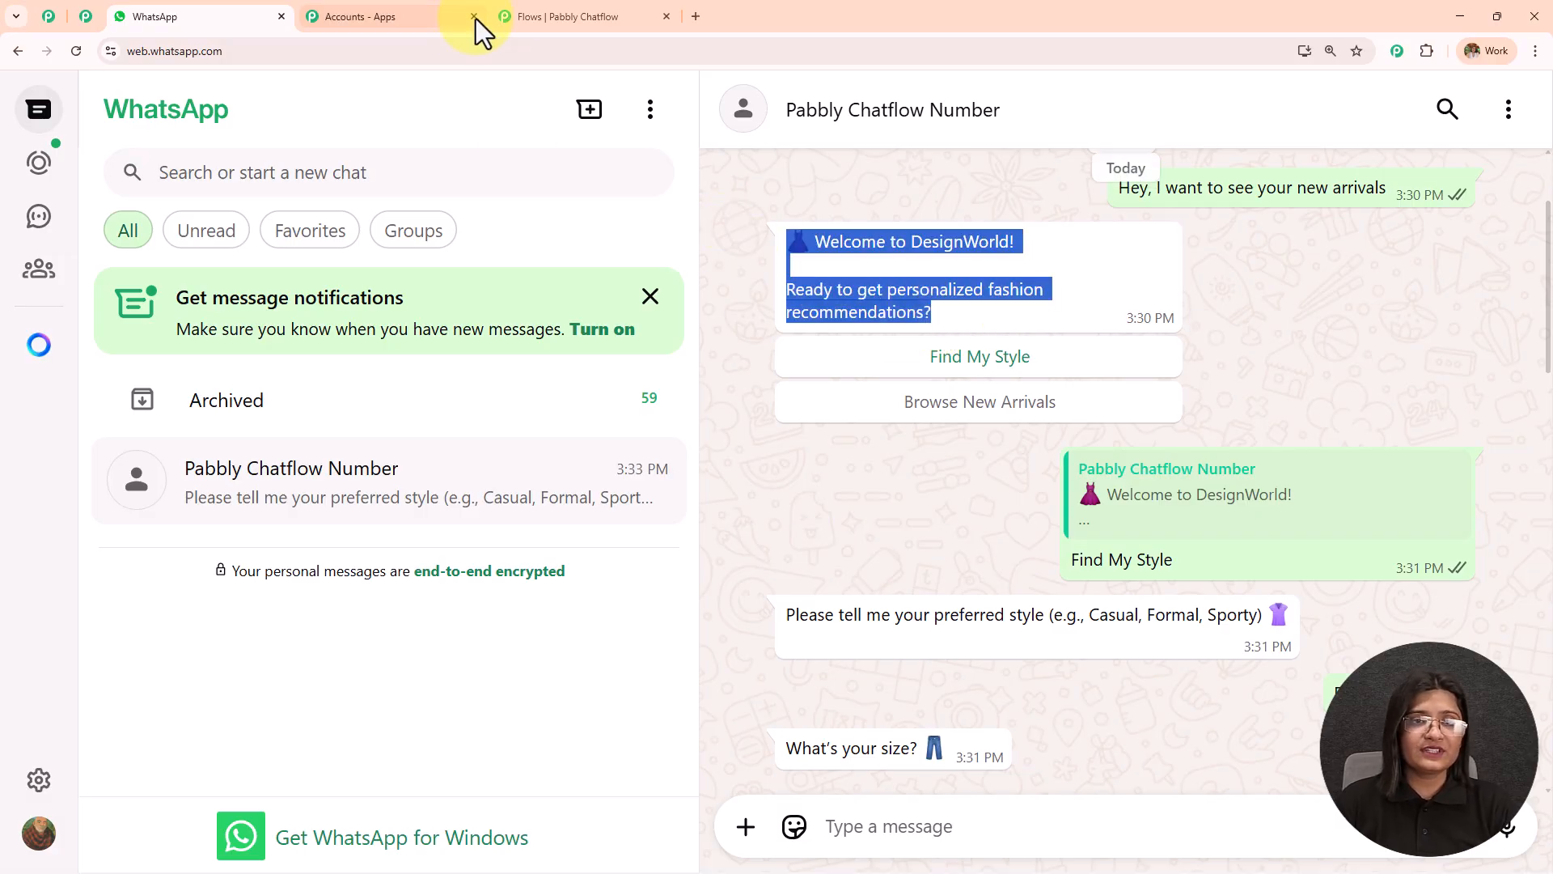
In Pabbly Chatflow, connect the trigger to a new Text Button node with the message "👗 Welcome to DesignWorld! Ready to get personalized fashion recommendations?".
left_click(534, 5)
left_click_drag(753, 260, 1084, 279)
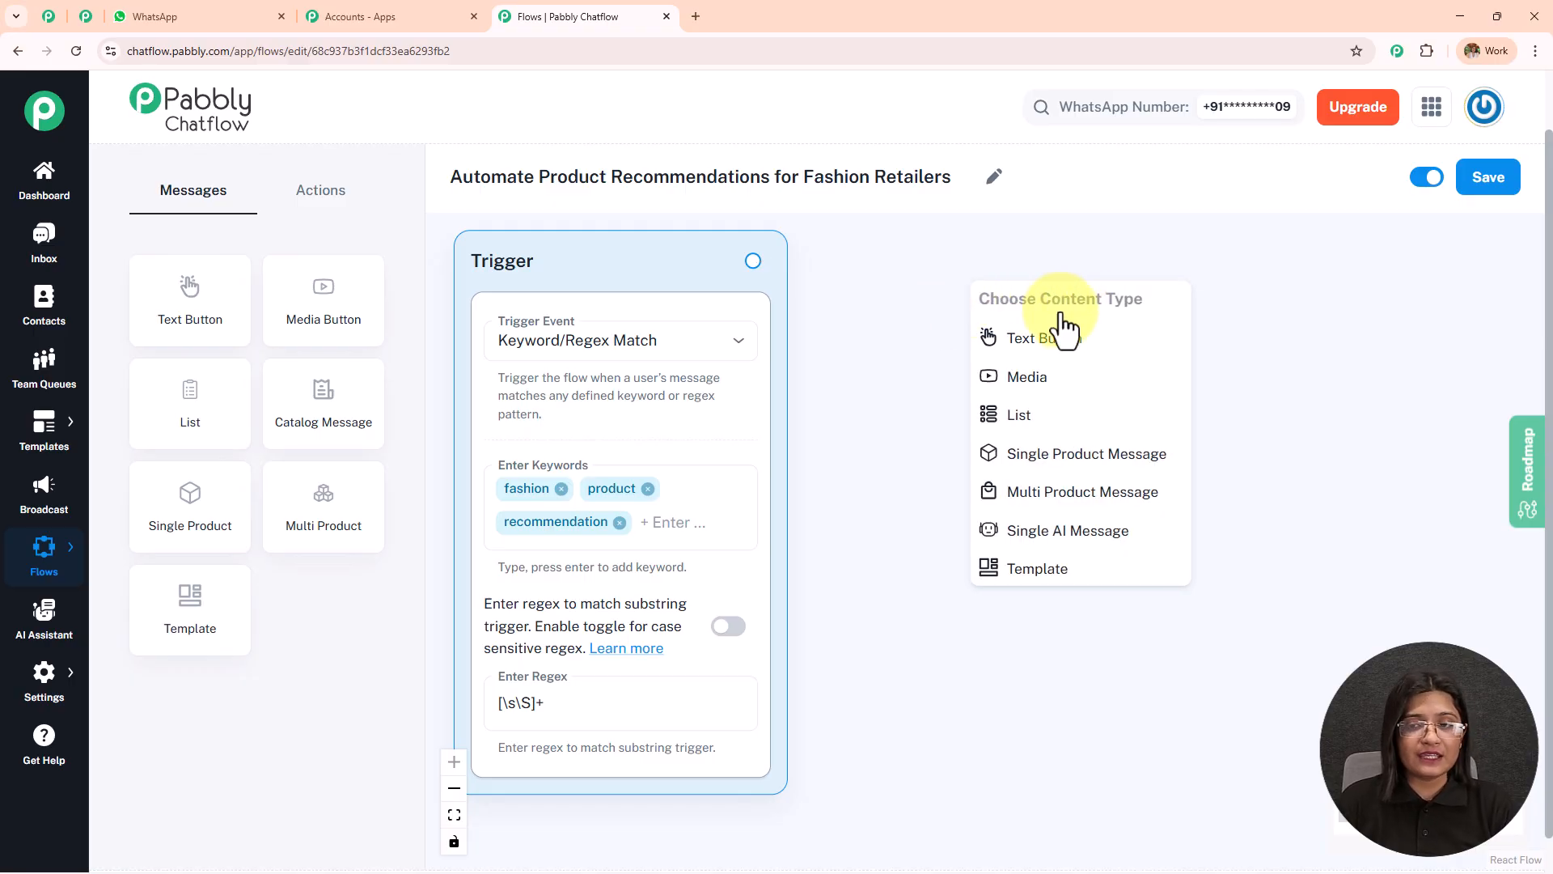
left_click(266, 17)
left_click(565, 16)
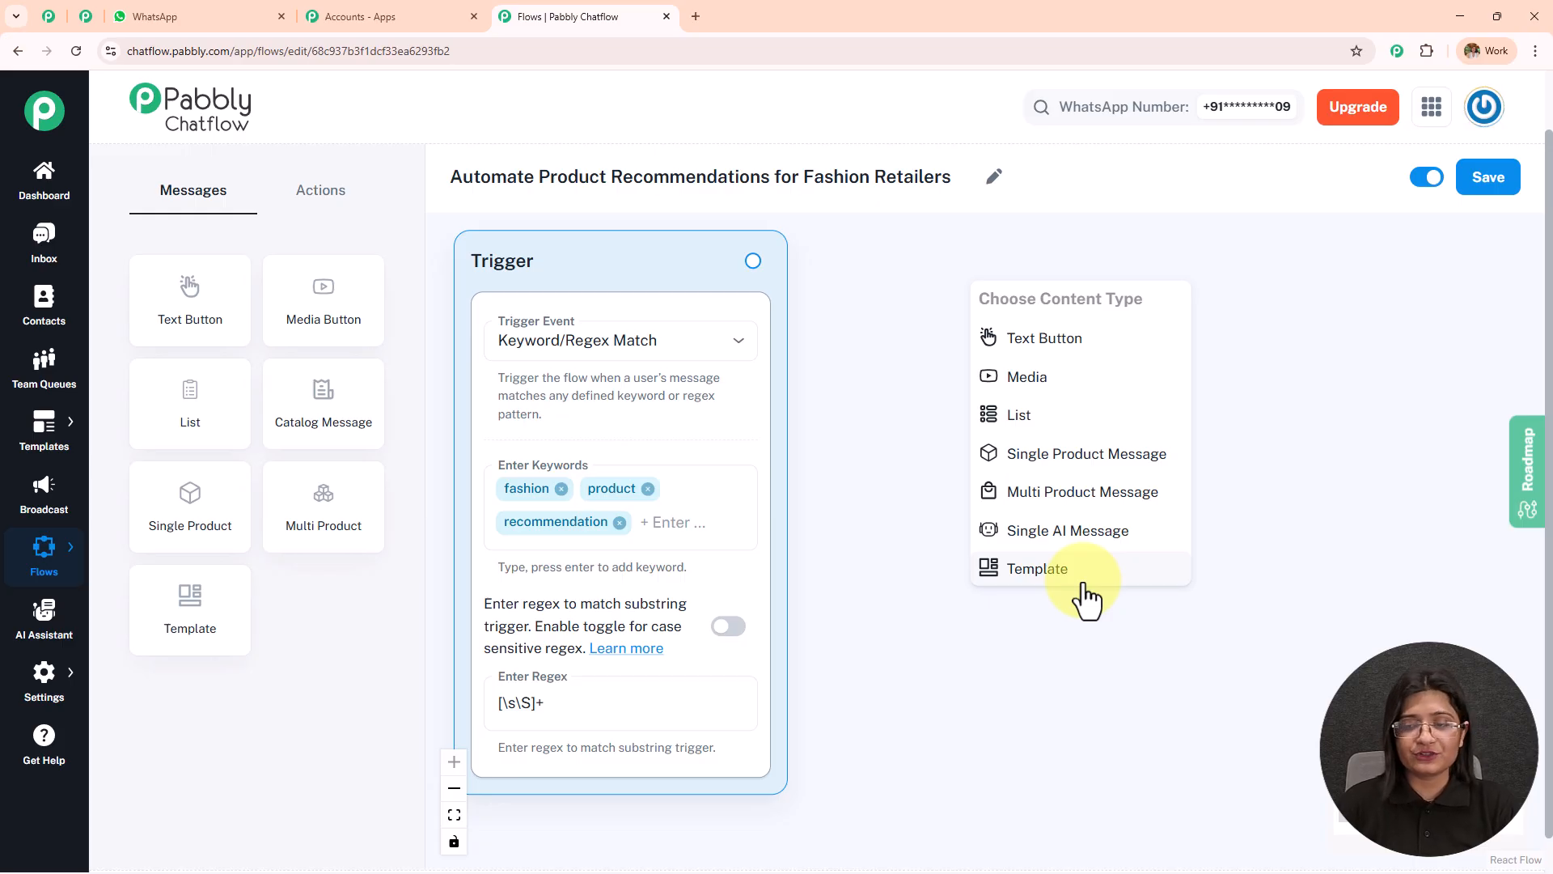
left_click(1085, 340)
left_click(1082, 392)
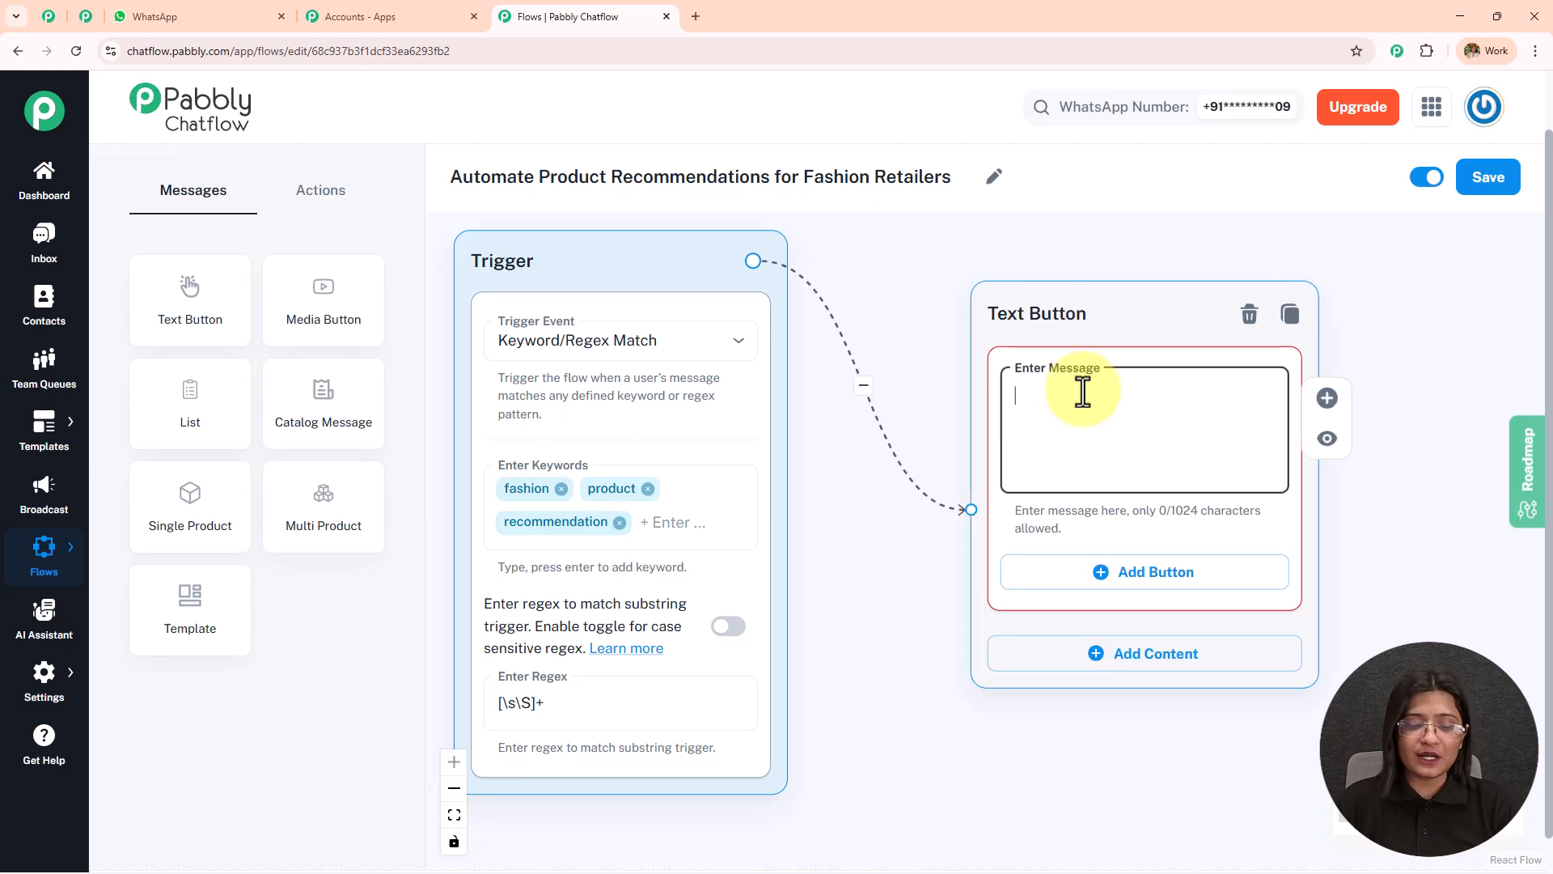
key("ctrl+v")
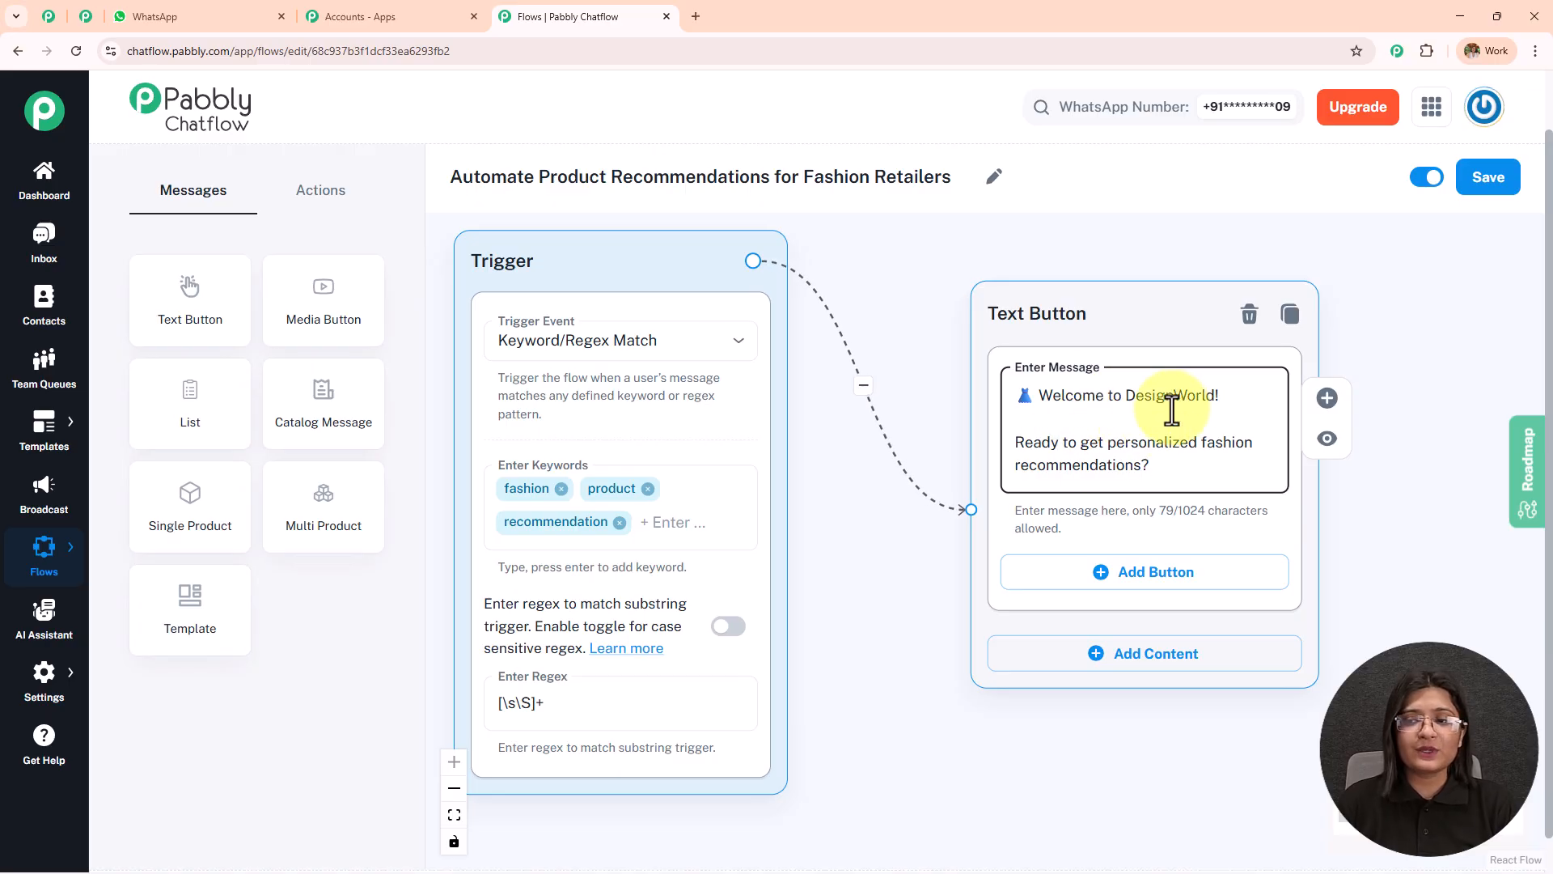
Add two buttons to the welcome message, labelled Find My Style and Browse New Arrivals.
left_click_drag(1325, 451, 1046, 298)
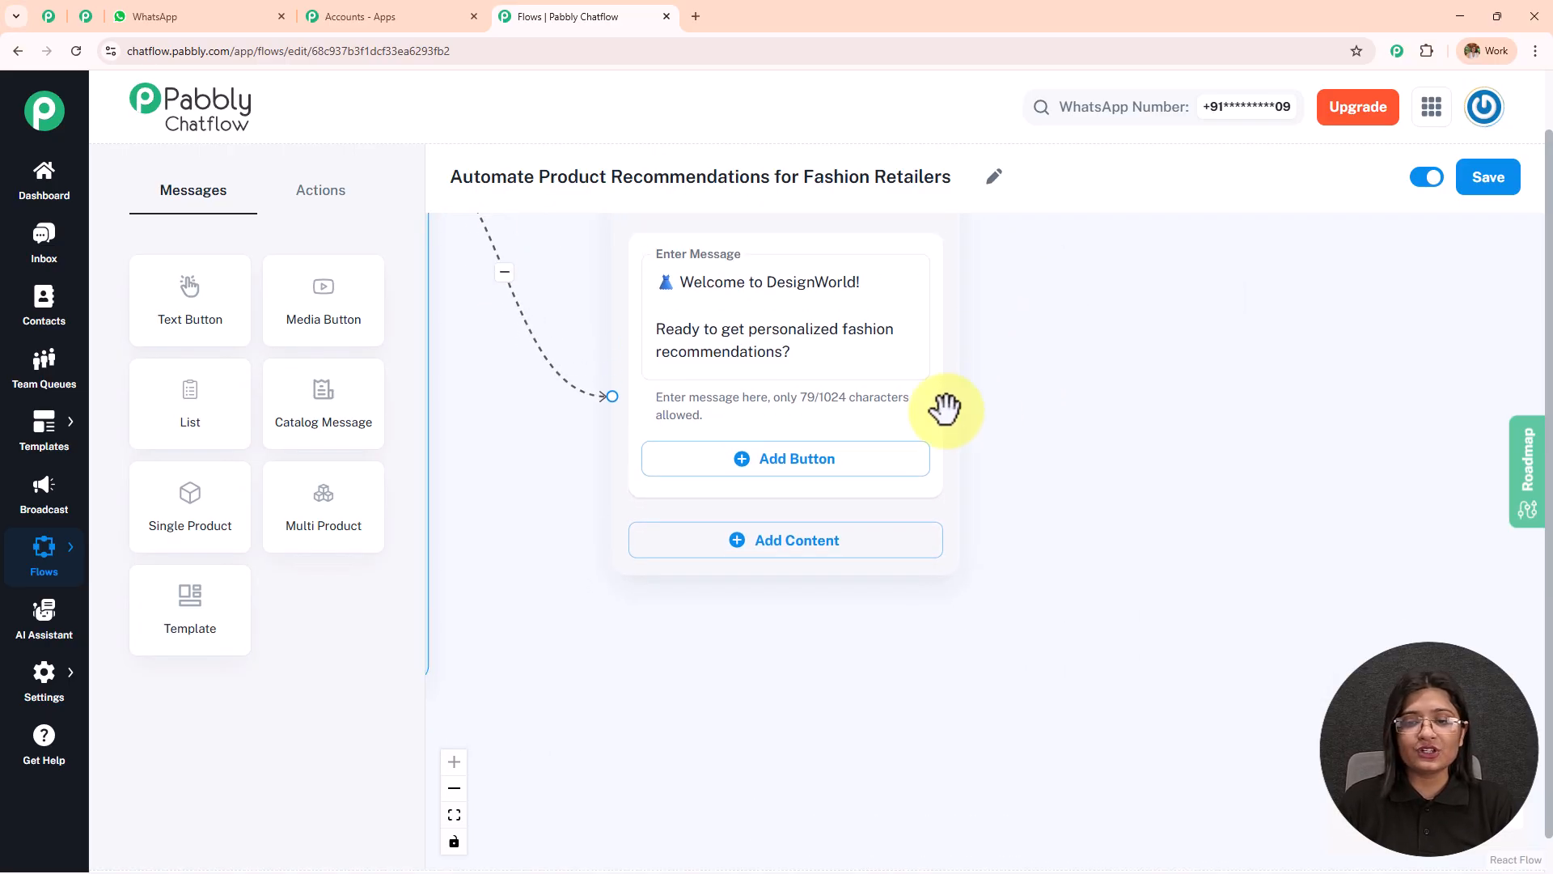
left_click(826, 460)
left_click(822, 573)
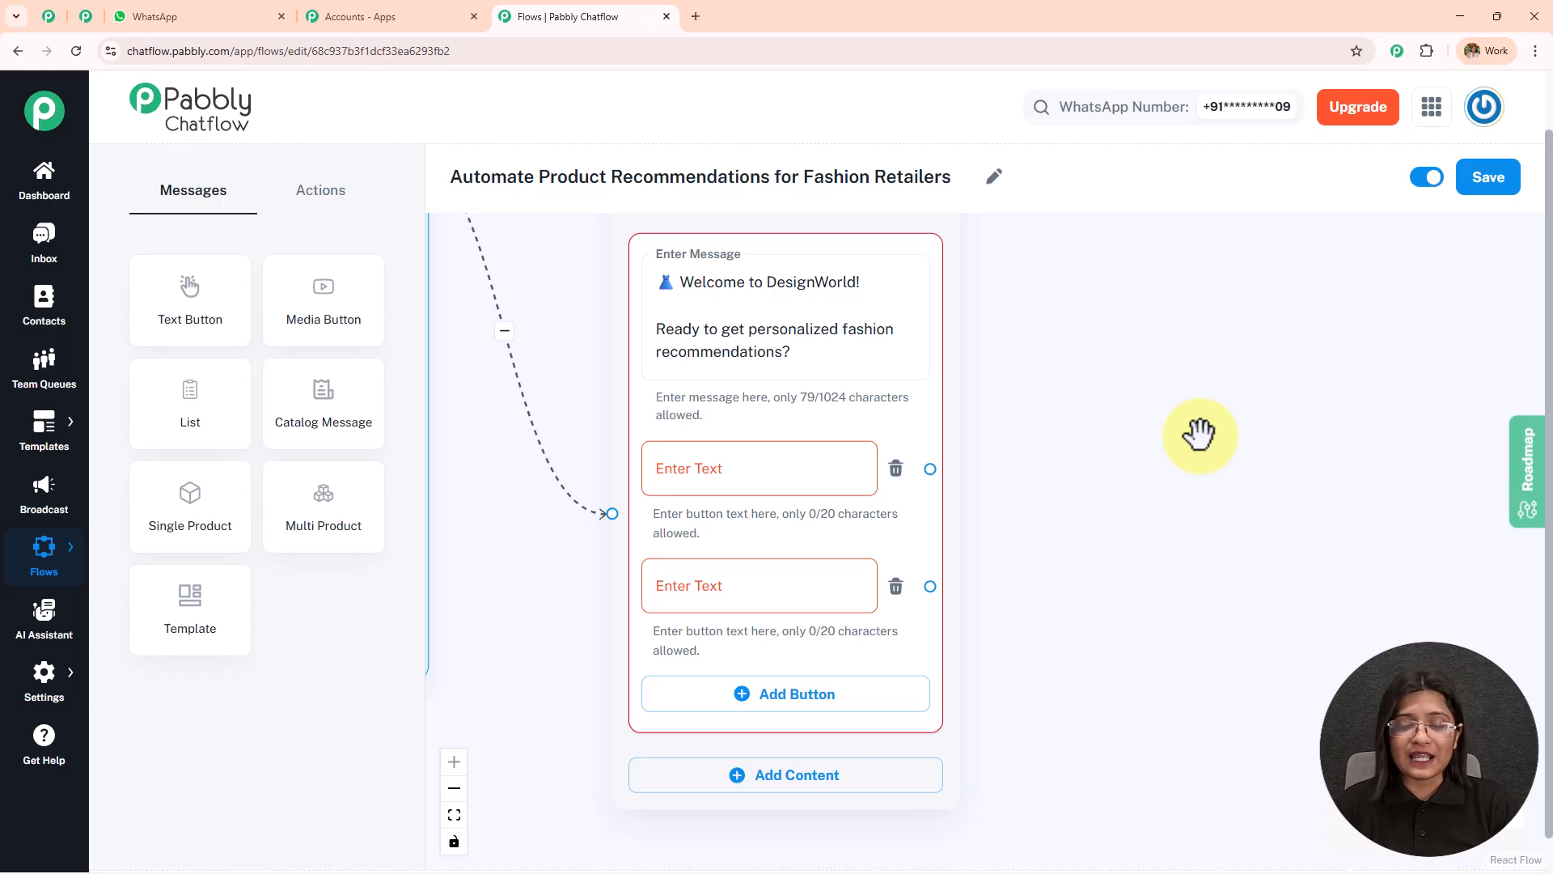
left_click(801, 463)
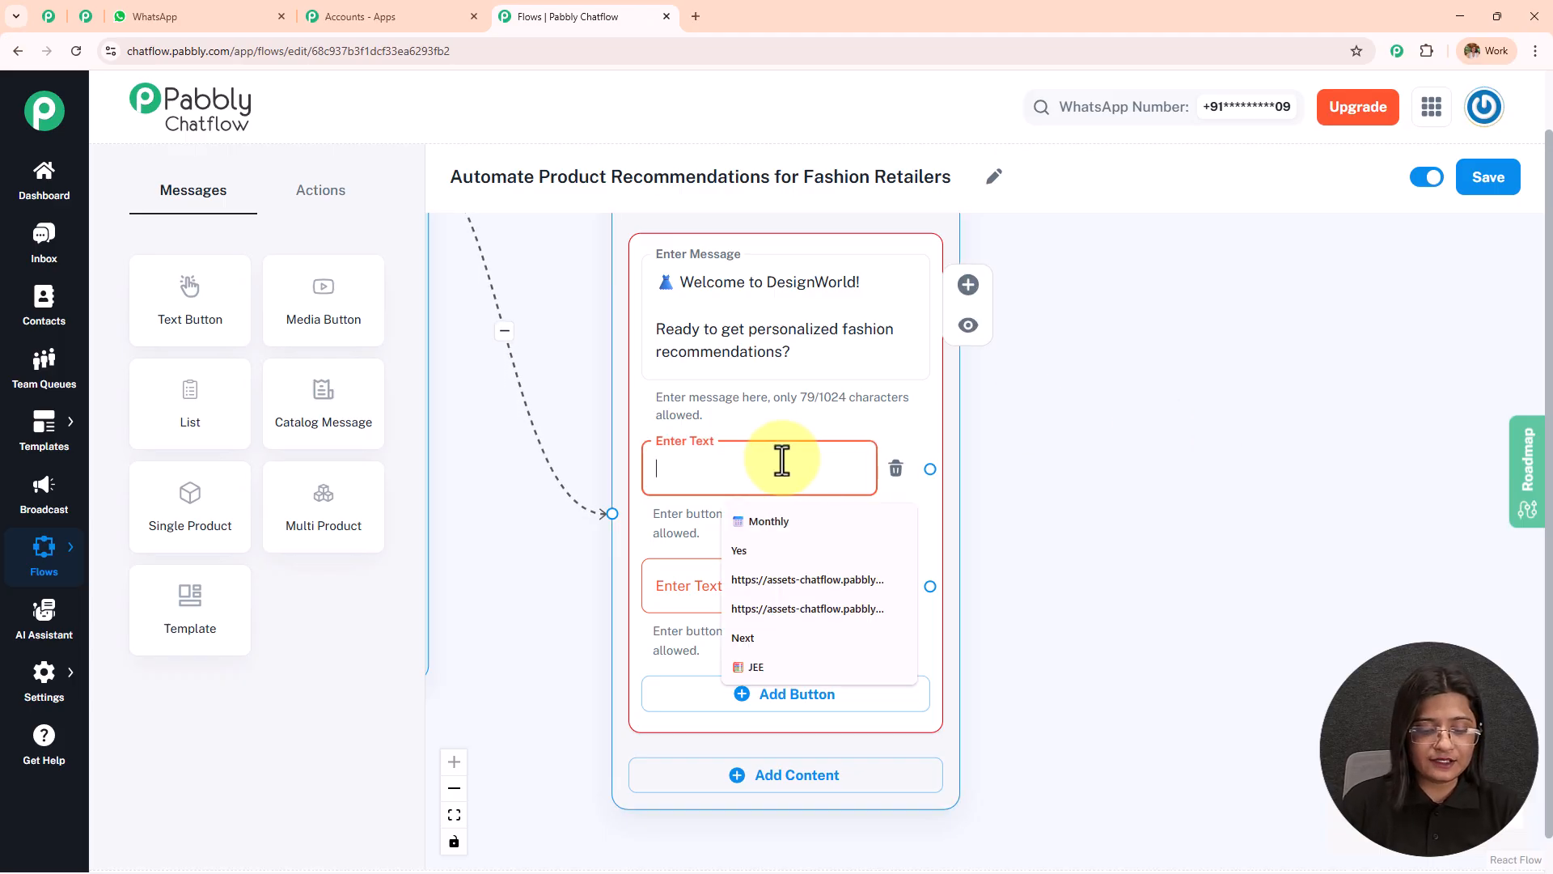
type("Find My Style")
left_click(1144, 482)
left_click(742, 579)
type("Browse New Arrivals")
left_click(1146, 368)
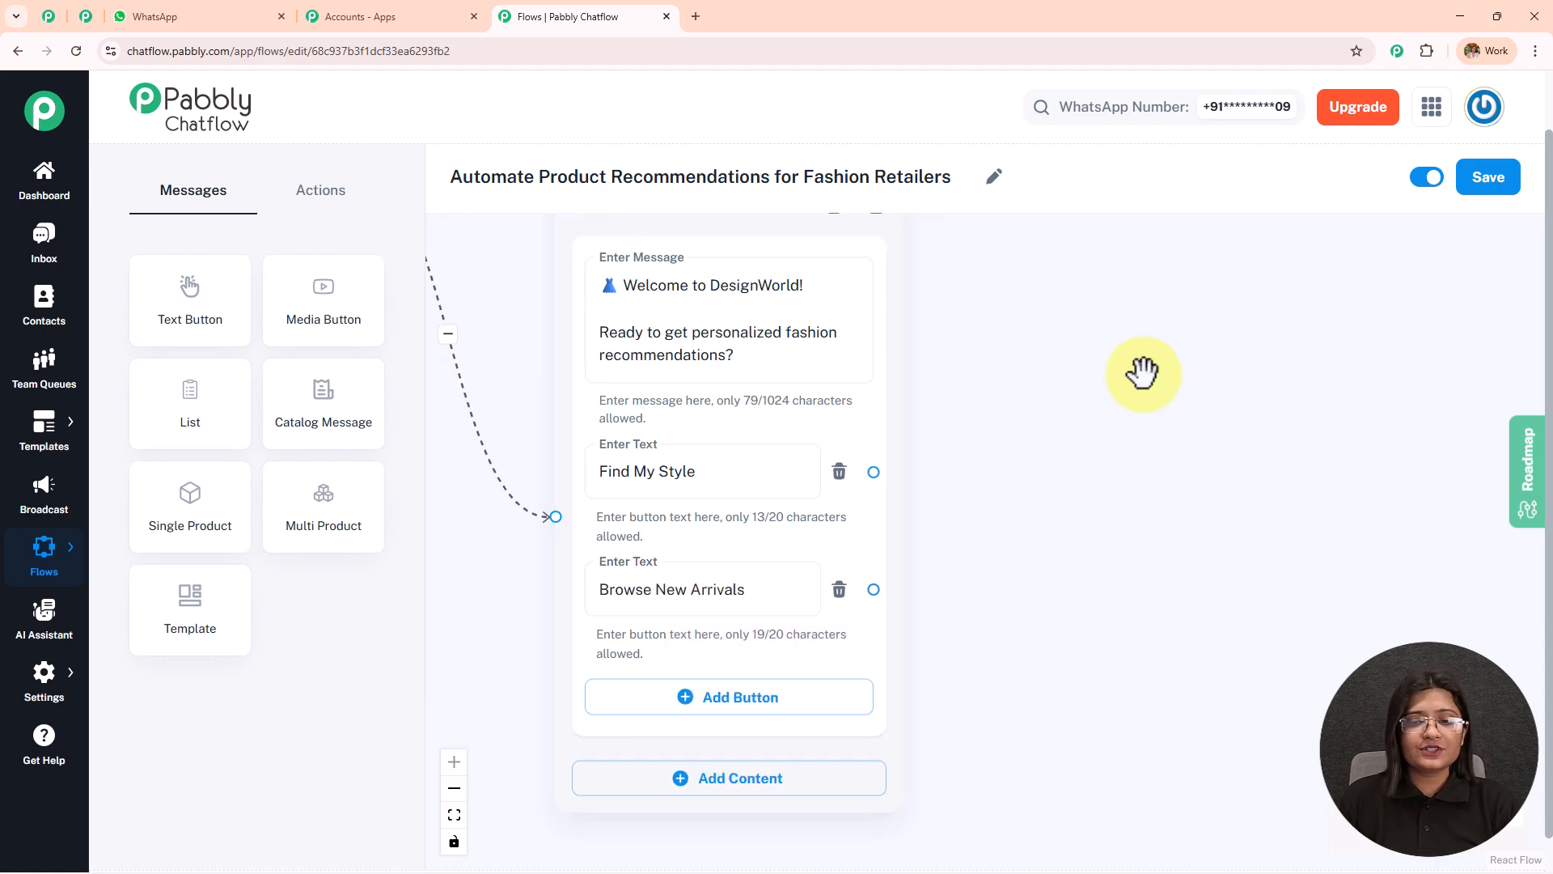
Copy the preferred-style question from the WhatsApp chat and return to the flow in Pabbly Chatflow.
left_click(153, 14)
scroll(1028, 472, "down", 1)
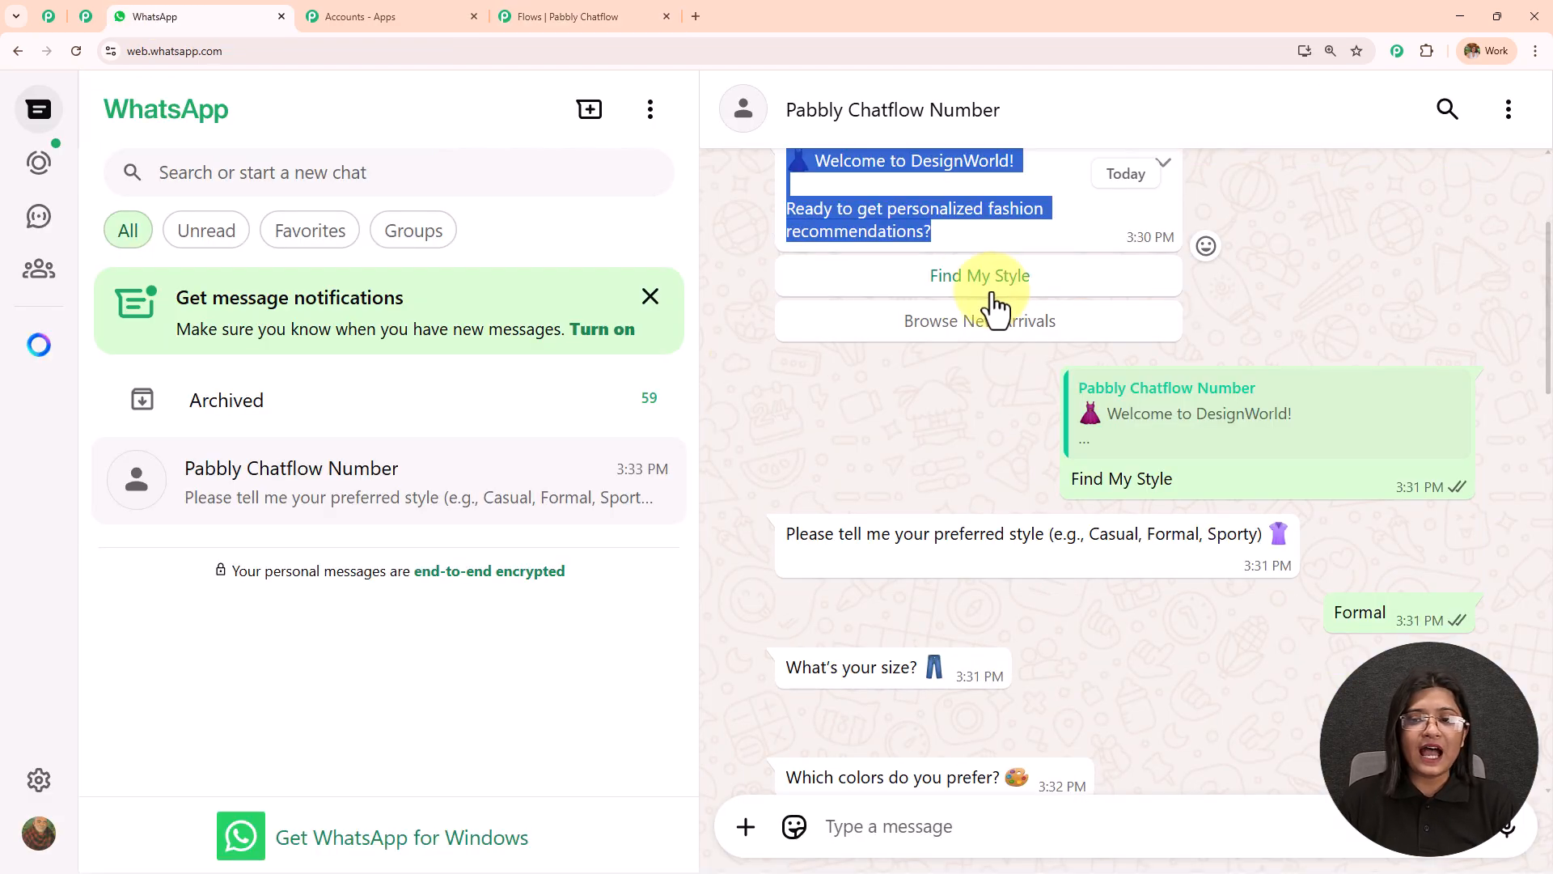
scroll(964, 380, "down", 3)
left_click_drag(773, 297, 1283, 305)
key("ctrl+c")
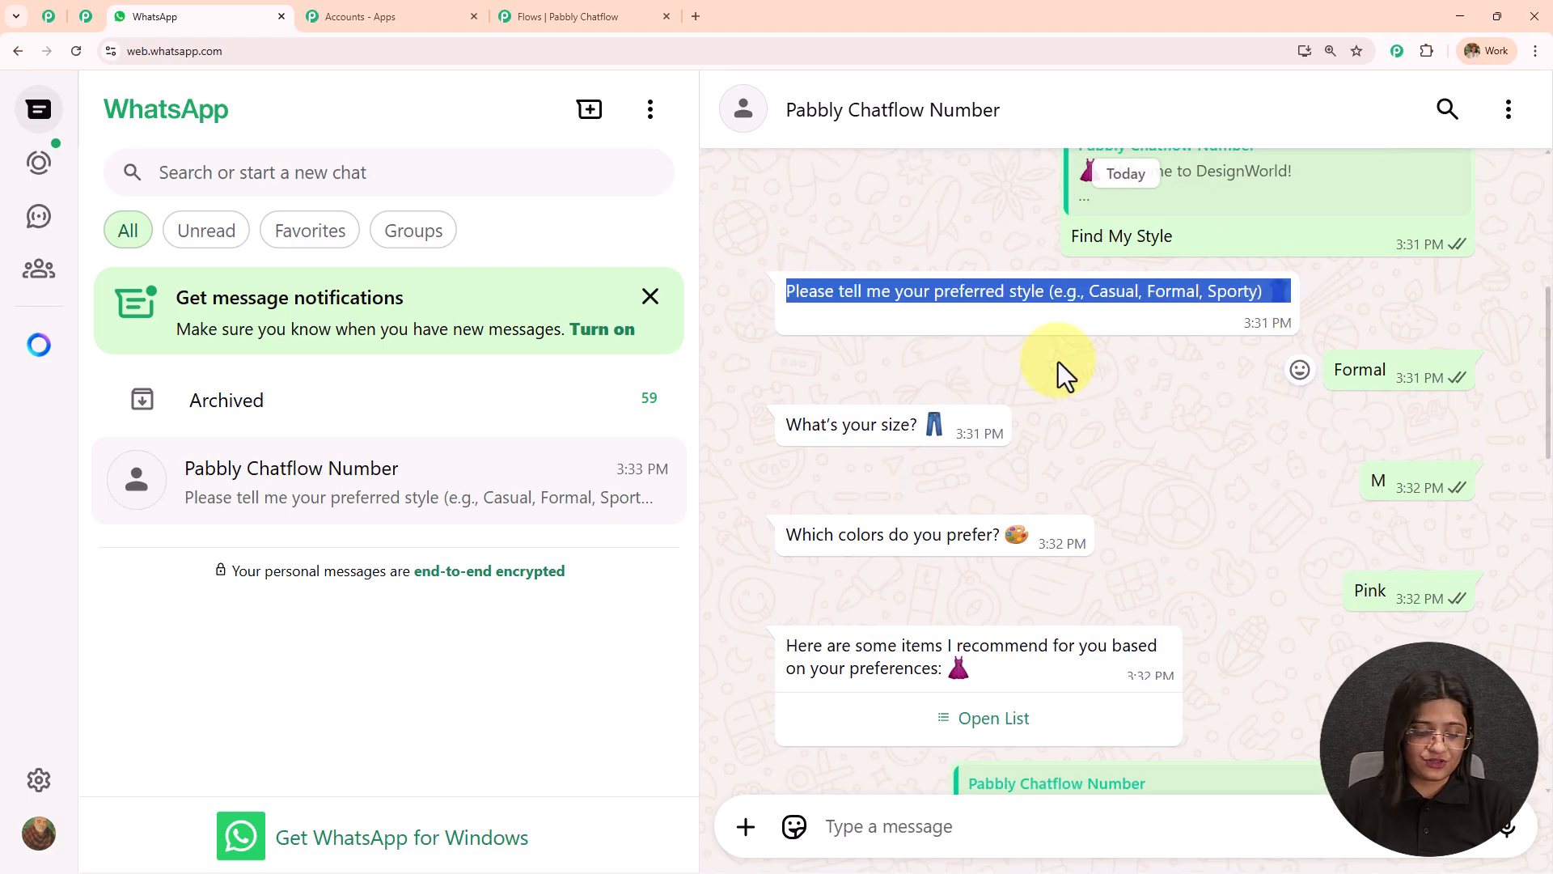
left_click(623, 17)
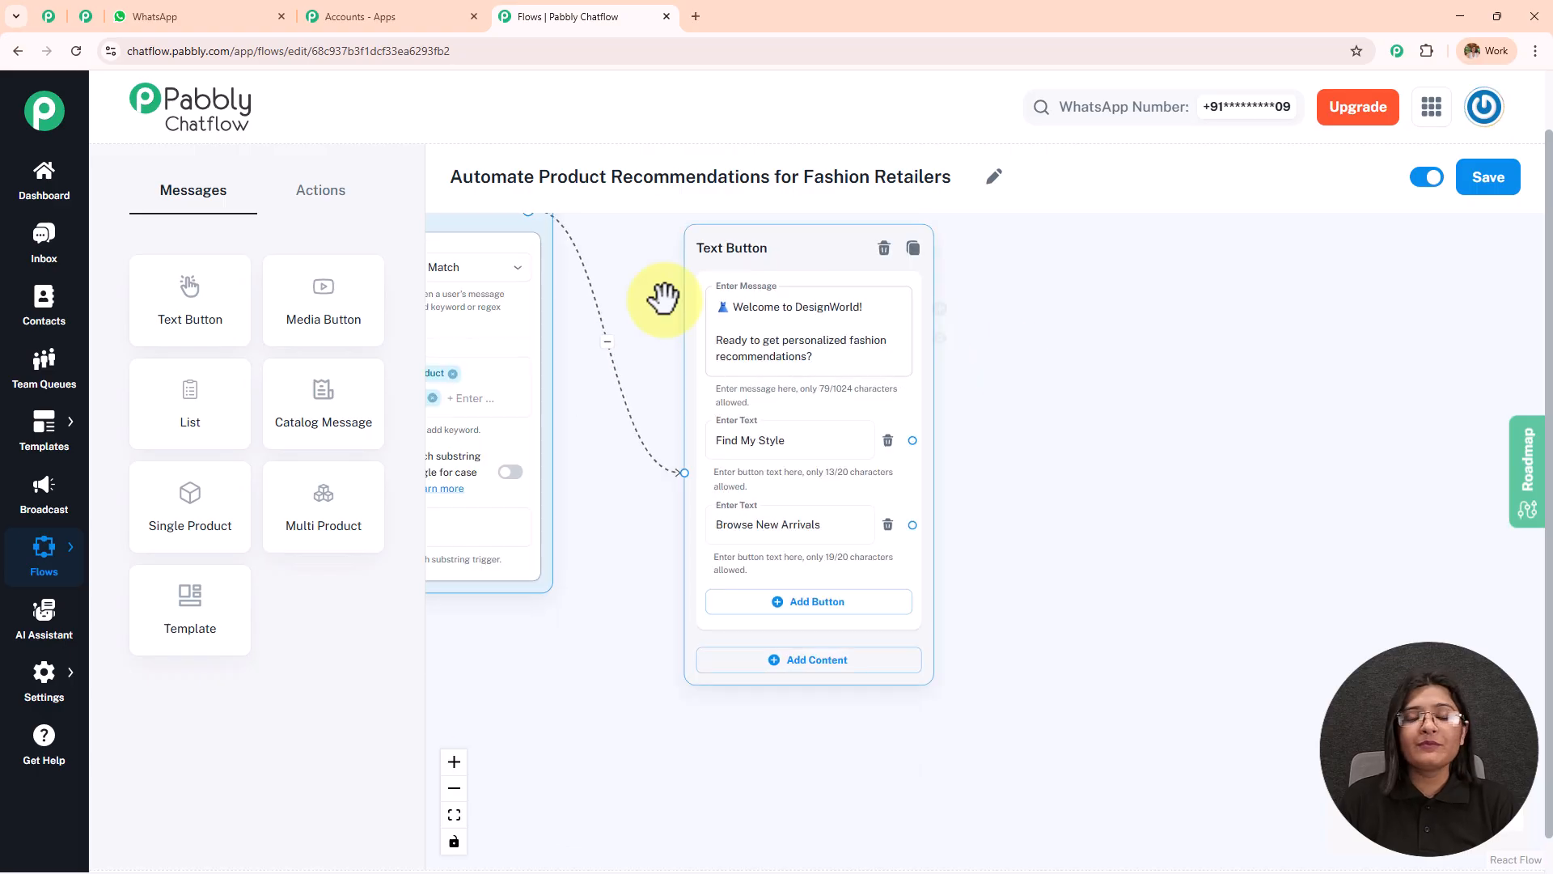
Review the available message and action nodes, then add an Ask Question node and connect the Find My Style button to it.
left_click(752, 295)
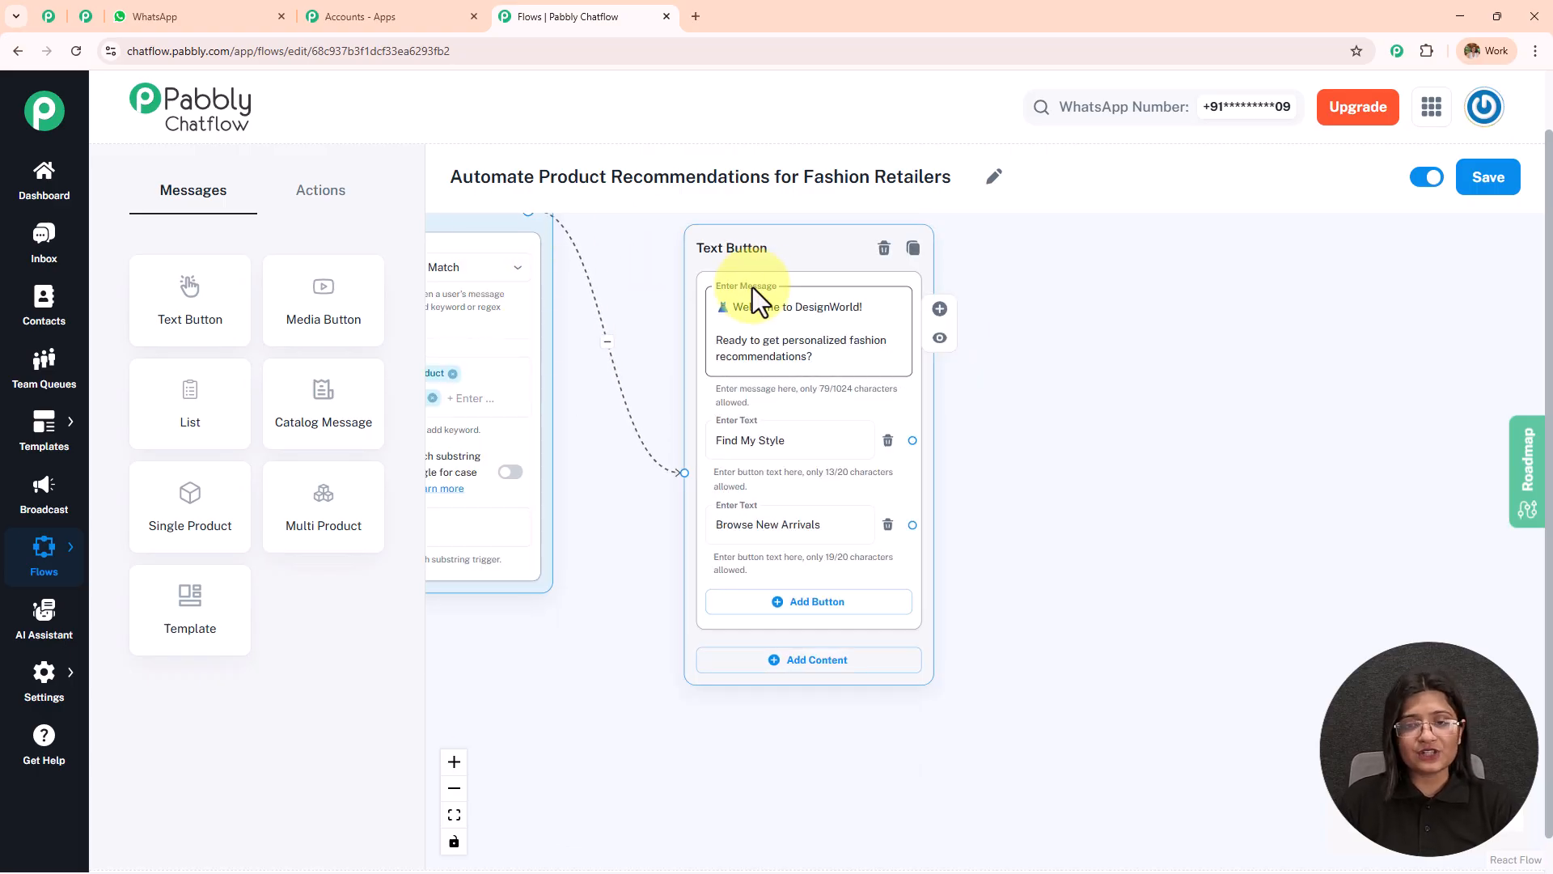
left_click(781, 518)
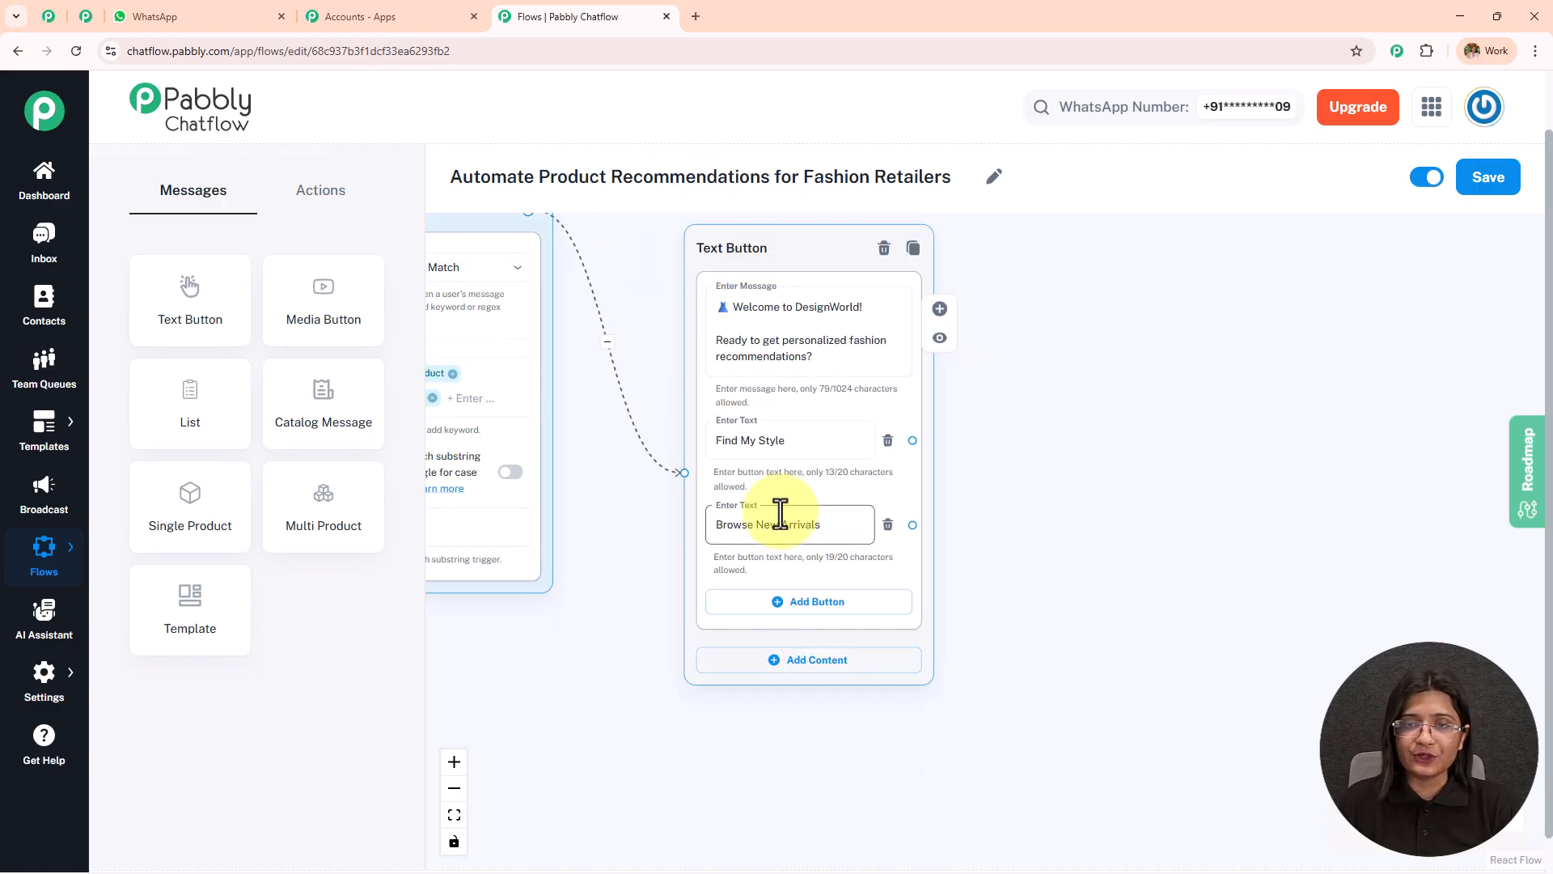
scroll(1082, 469, "up", 2)
left_click(918, 619)
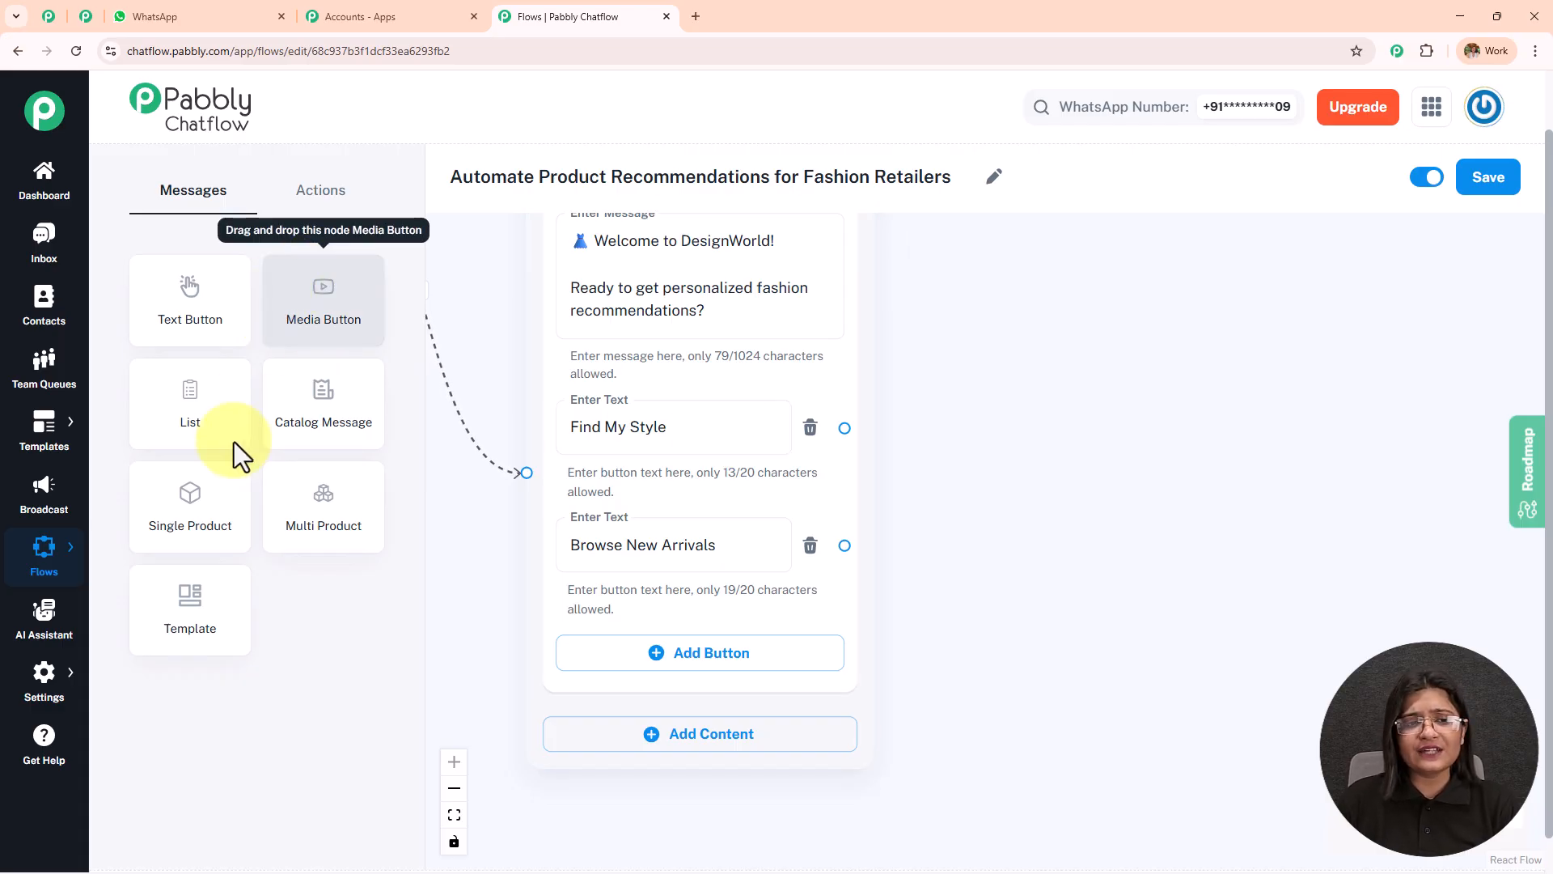
left_click(333, 212)
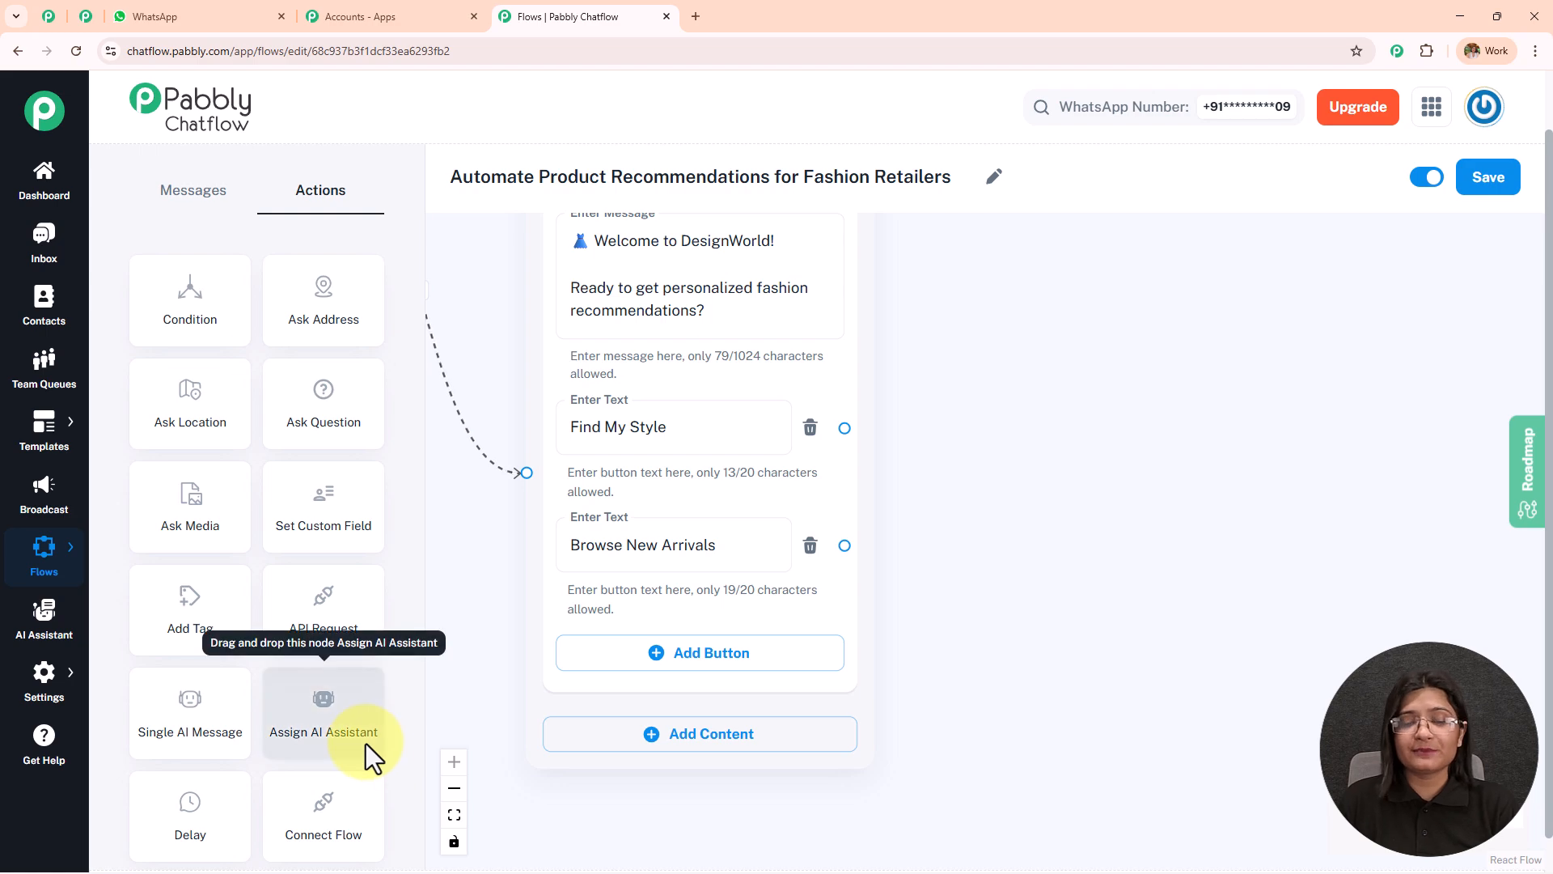
scroll(356, 502, "down", 1)
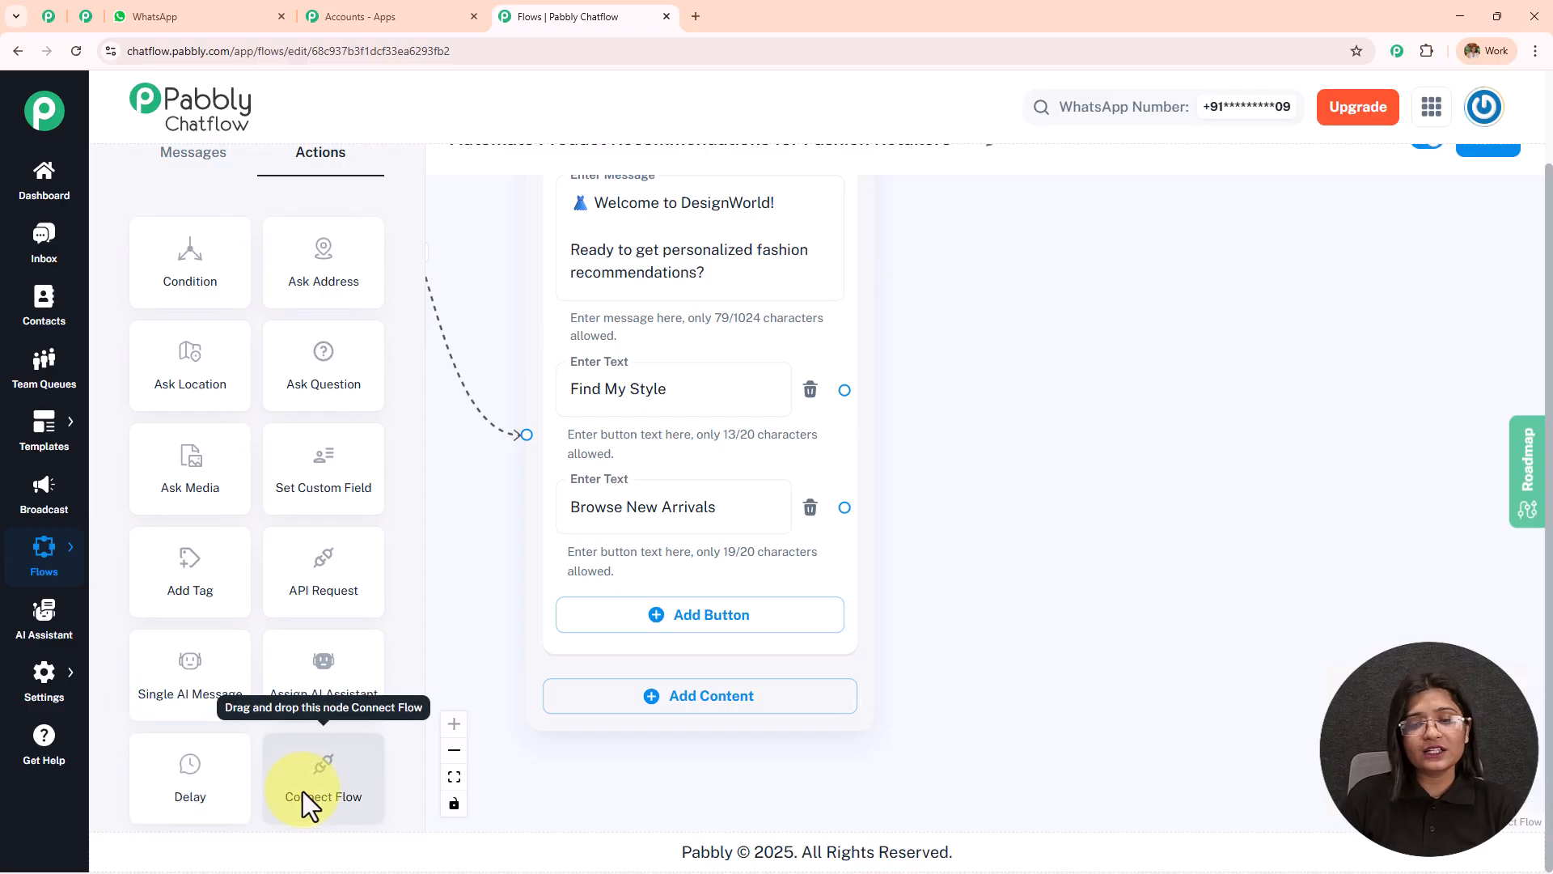
left_click_drag(324, 396, 1015, 353)
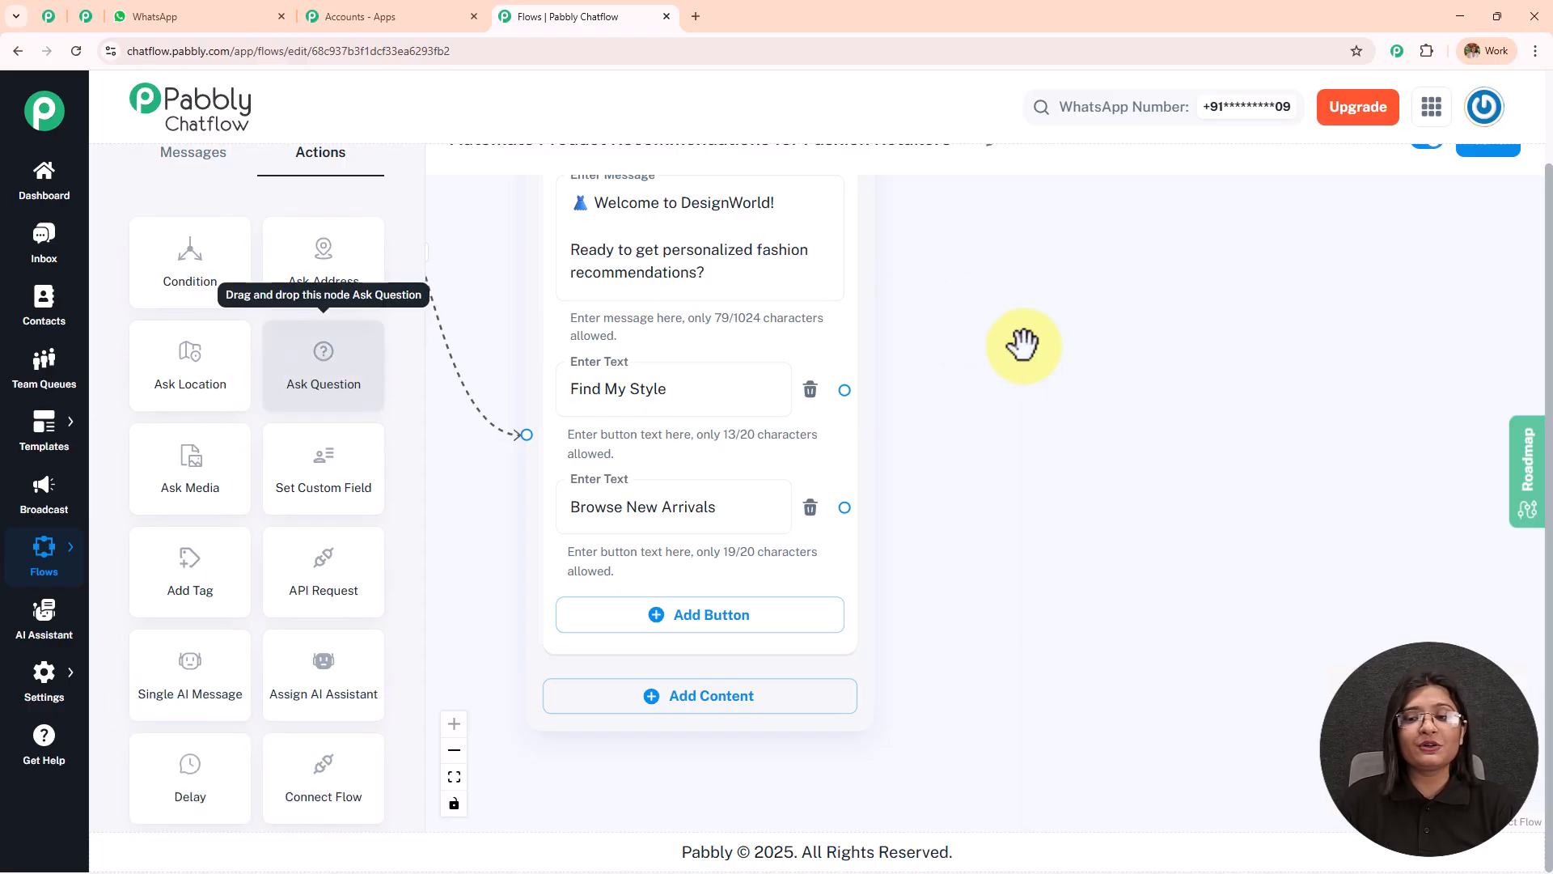
left_click_drag(845, 390, 1002, 503)
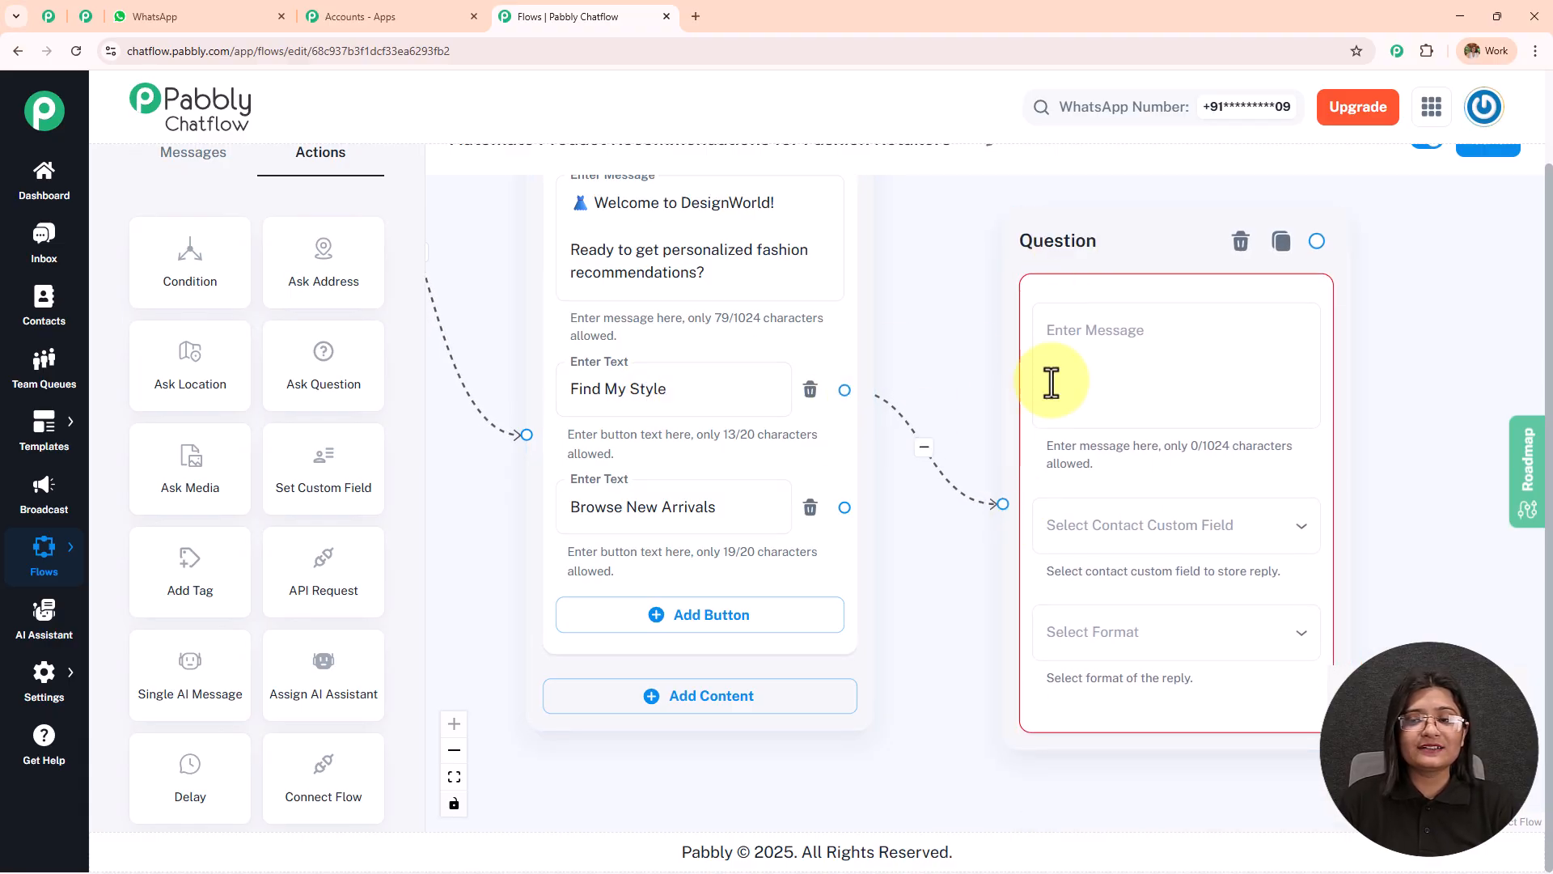
Set the Question node's message to "Please tell me your preferred style (e.g., Casual, Formal, Sporty) 👚".
left_click(1113, 323)
key("ctrl+v")
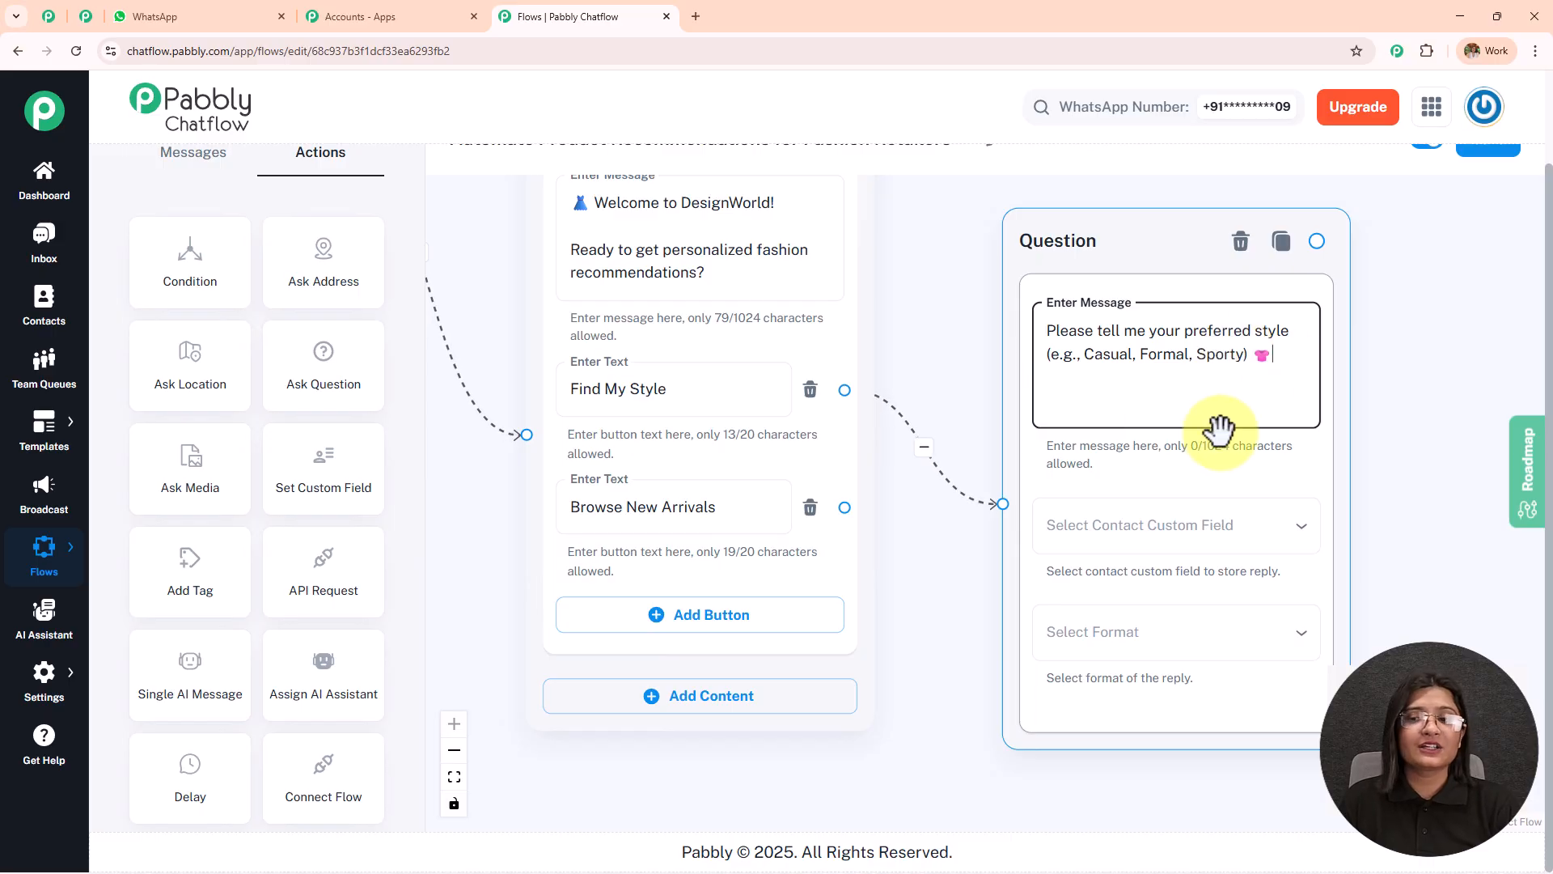
left_click_drag(1473, 361, 1080, 337)
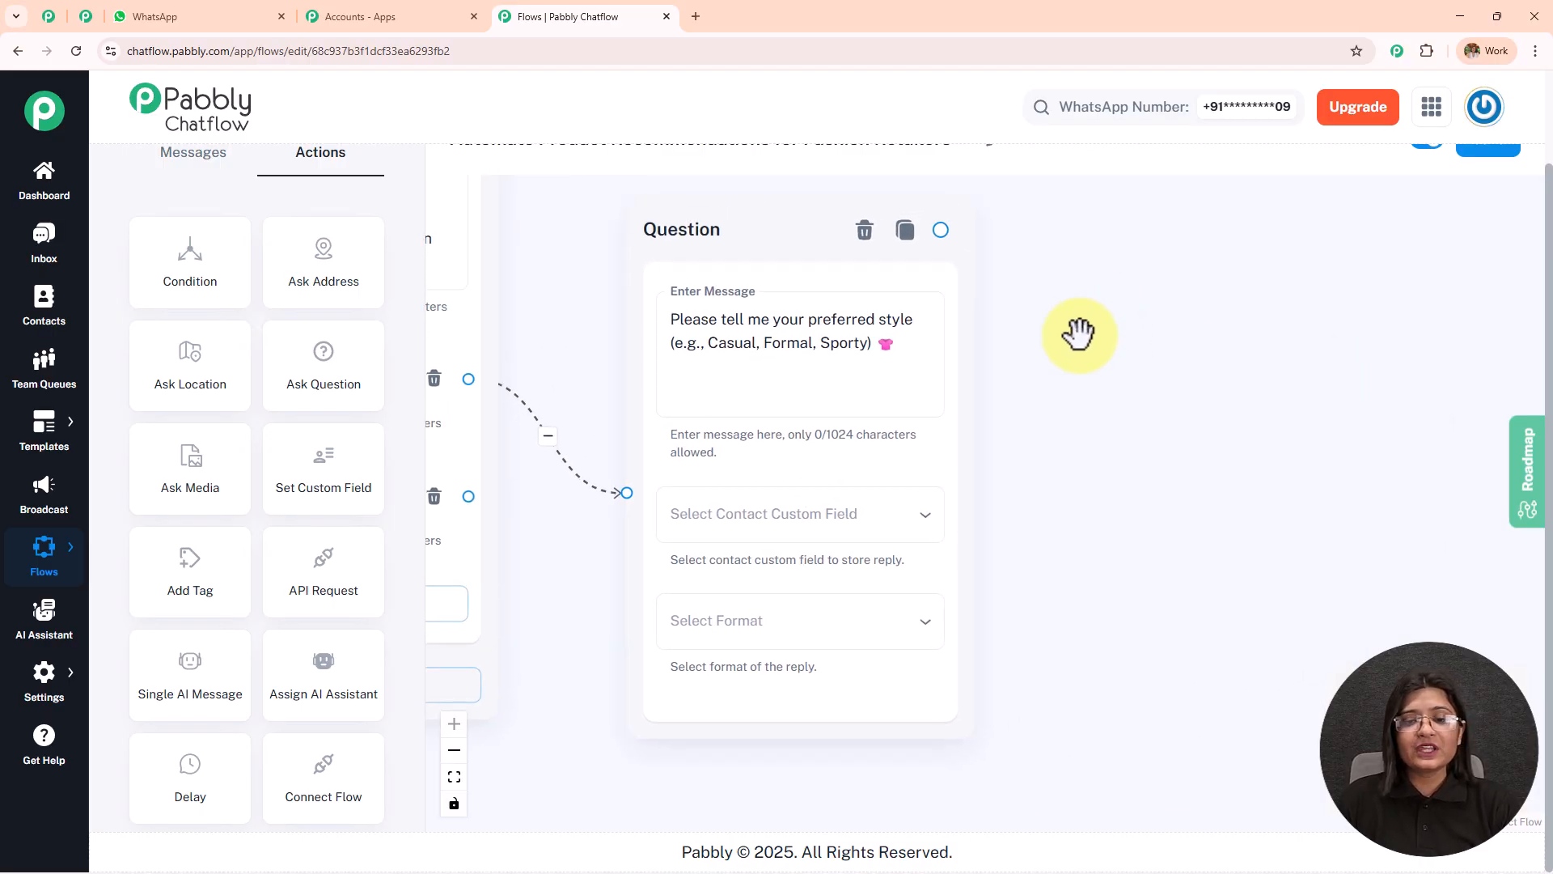
Store the preferred-style question's reply in the Style contact custom field and set the reply format to Any.
left_click(823, 518)
scroll(824, 522, "down", 4)
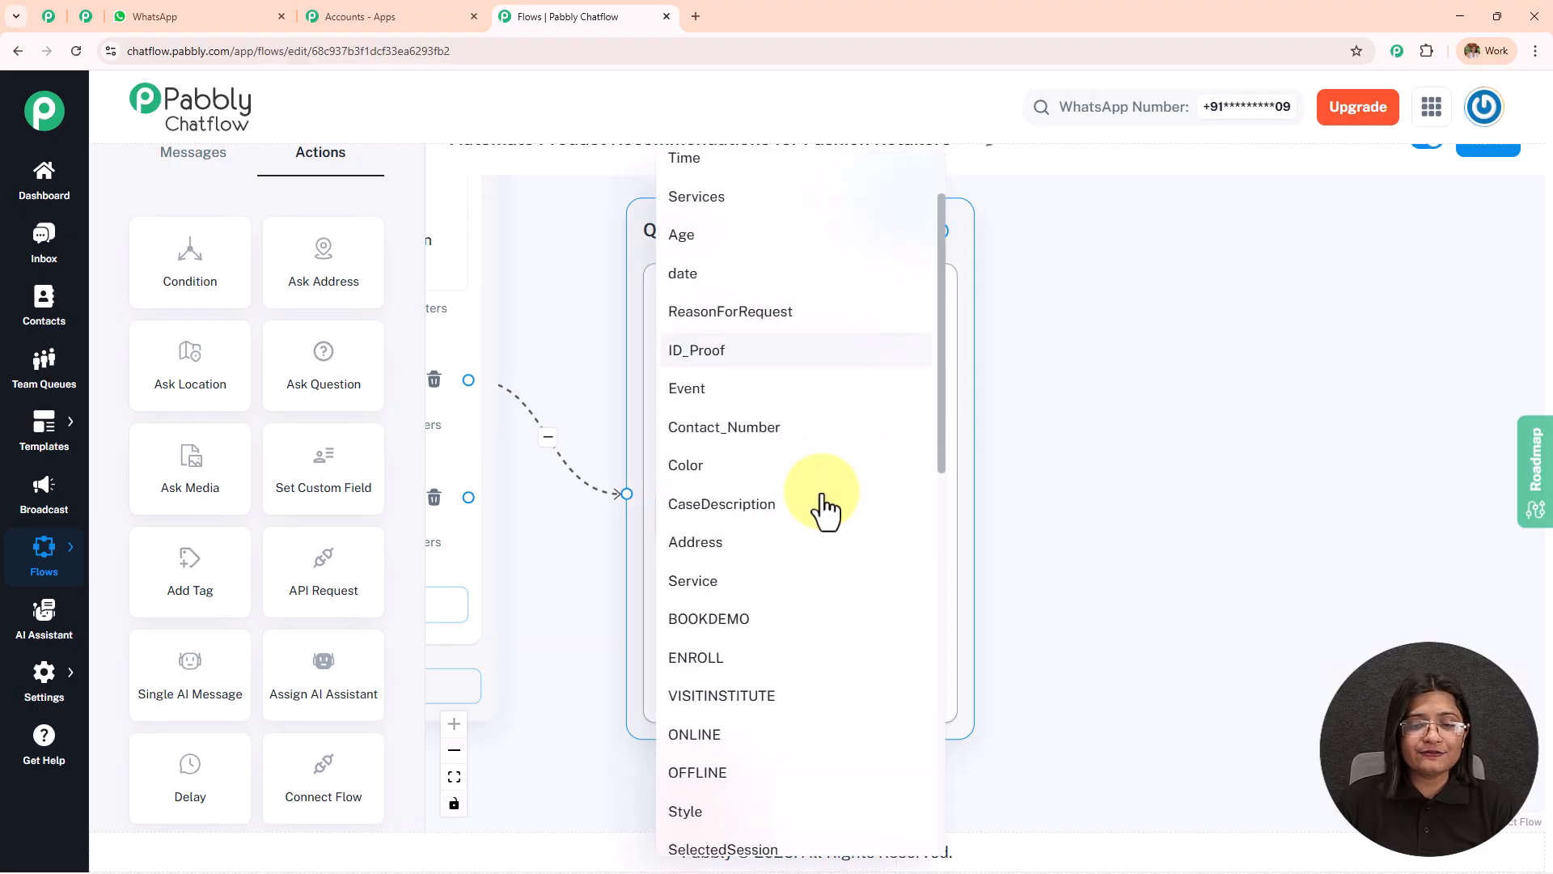
left_click(759, 625)
left_click(770, 623)
left_click(767, 613)
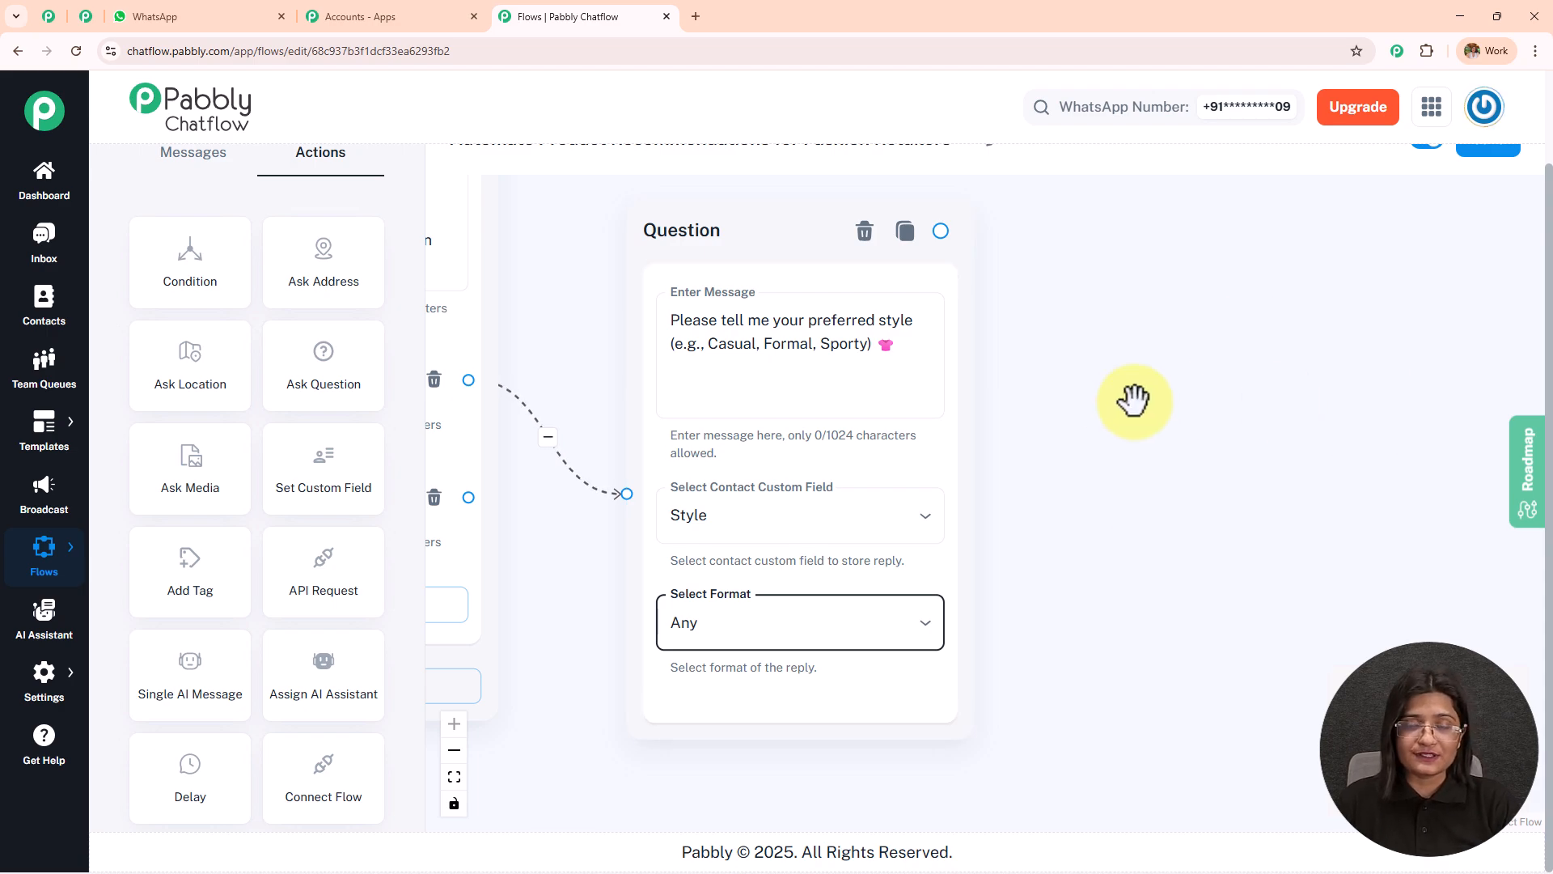
Add another Ask Question node beside the style question, copy the size question from the WhatsApp chat, and return to the flow.
left_click_drag(1115, 396, 1001, 417)
left_click_drag(273, 375, 1080, 340)
left_click(245, 29)
triple_click(947, 424)
key("ctrl+c")
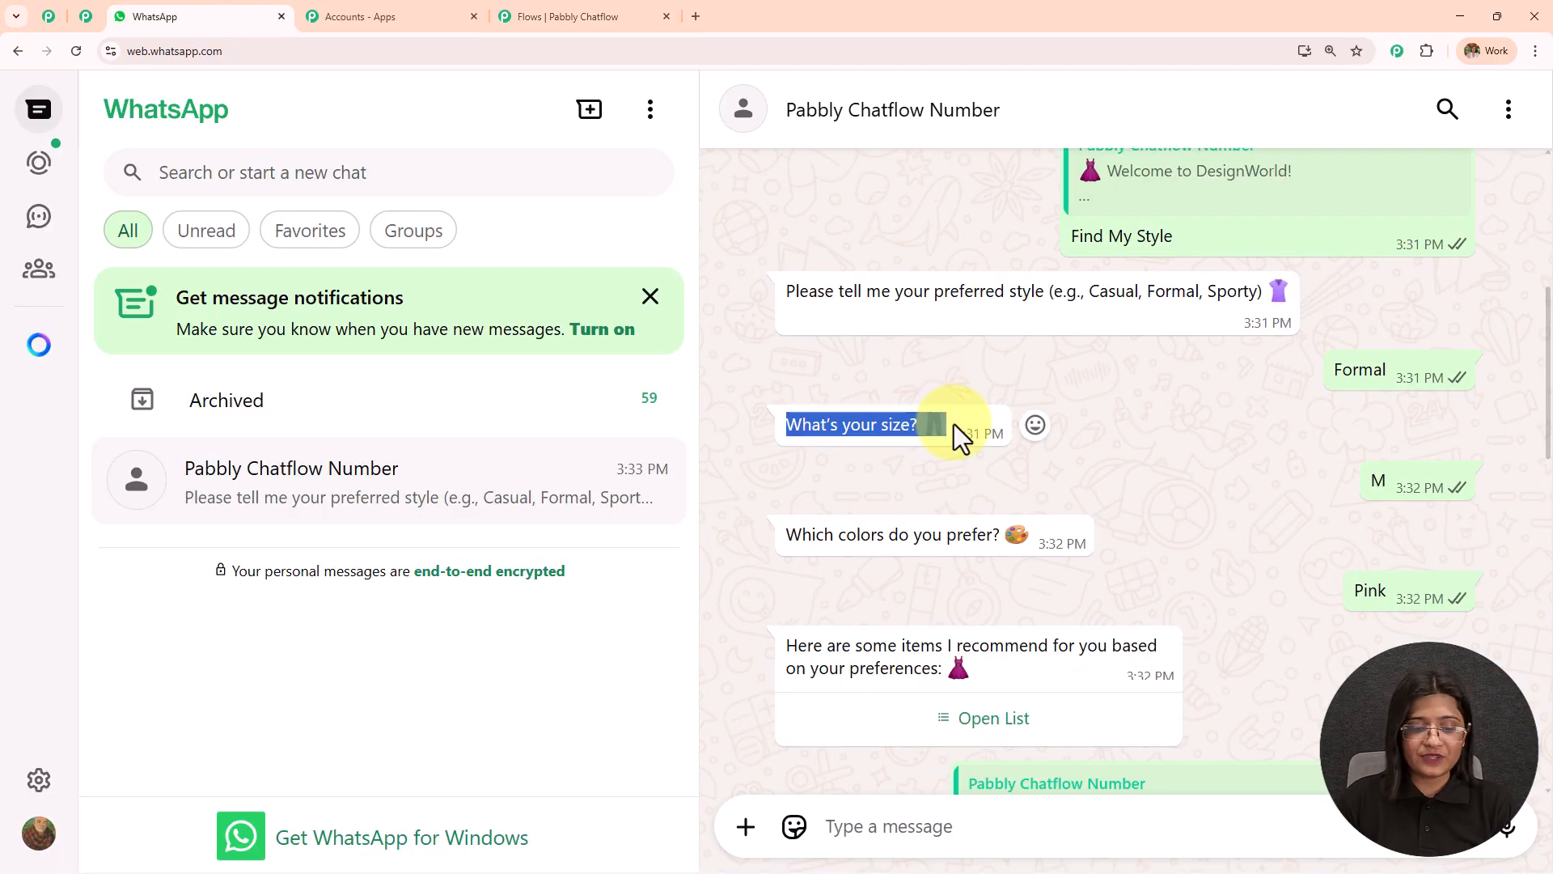
left_click(642, 3)
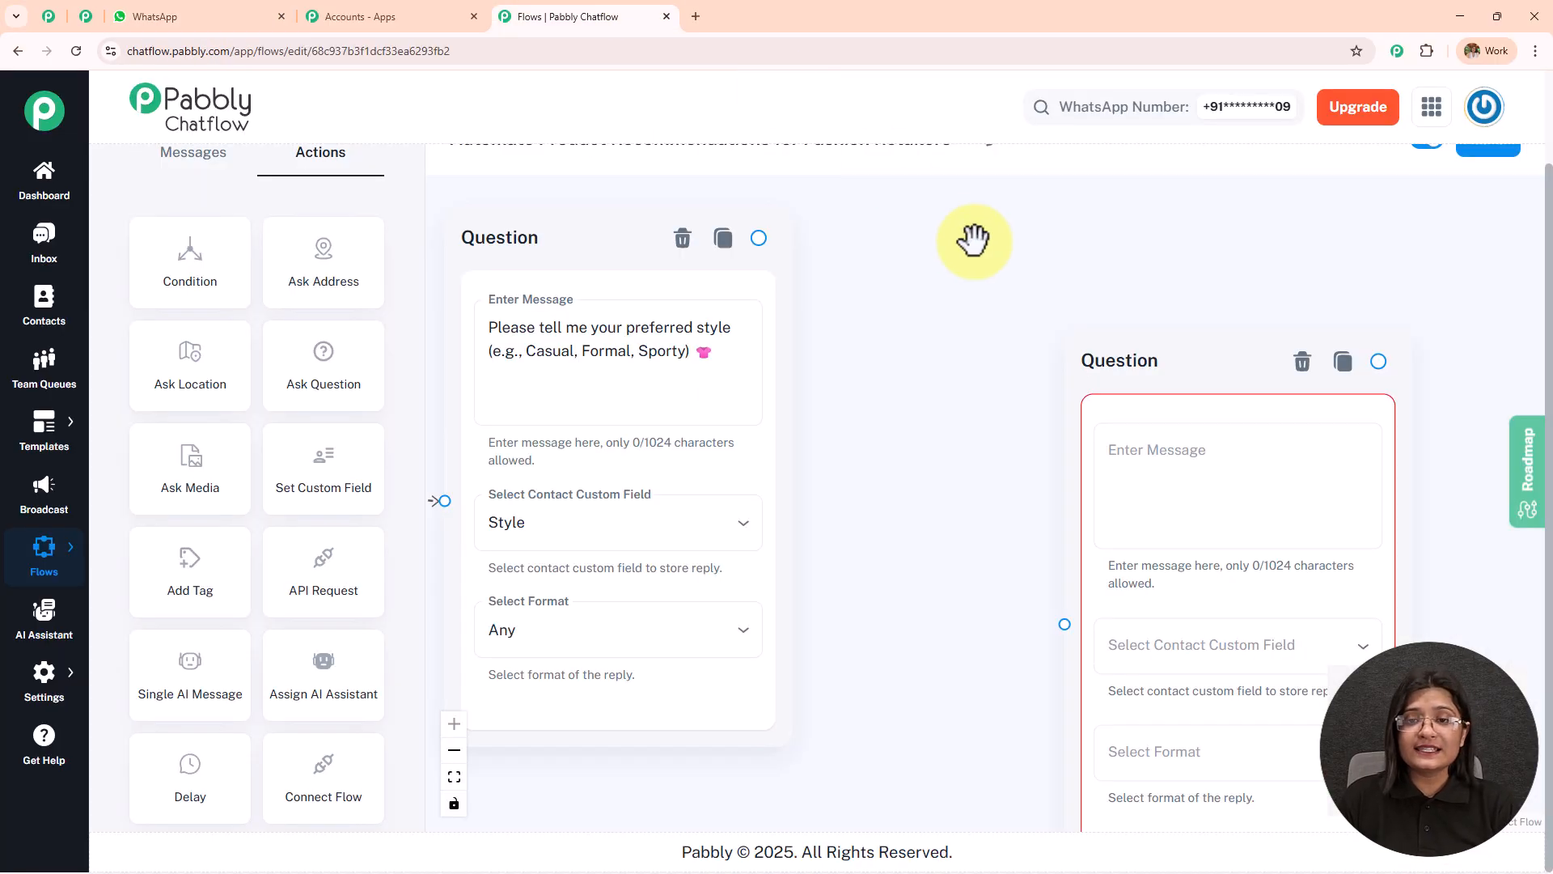
Connect the style question to the new Question node beside it and set that node's message to "What's your size? 👖".
left_click_drag(1085, 371, 984, 247)
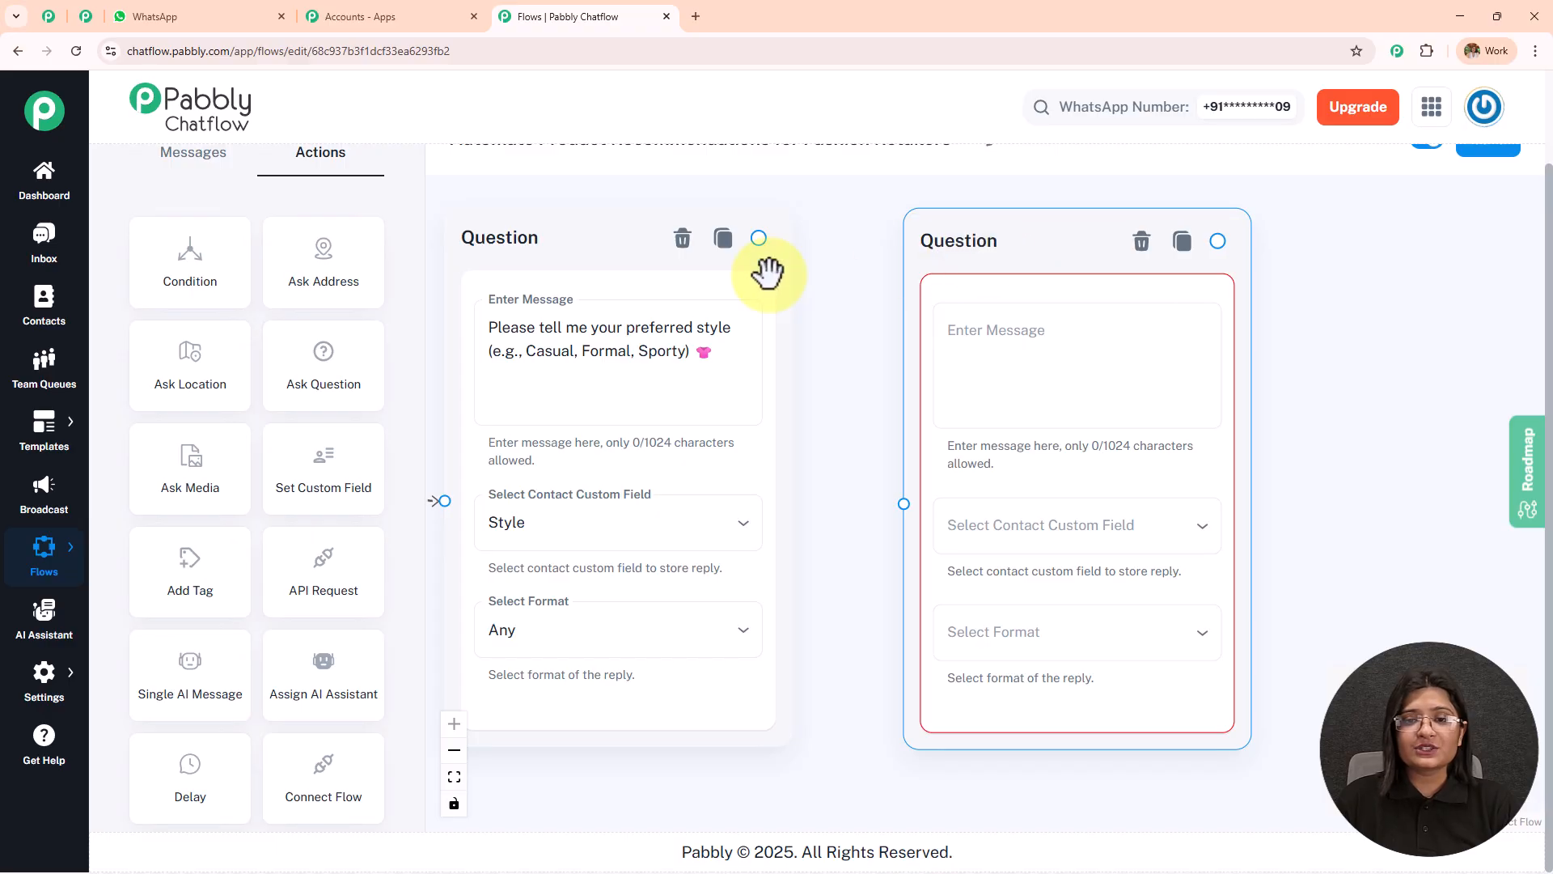
mouse_move(760, 236)
left_mouse_down()
mouse_move(920, 496)
mouse_move(922, 516)
mouse_move(903, 510)
left_mouse_up()
left_click(1022, 357)
key("ctrl+v")
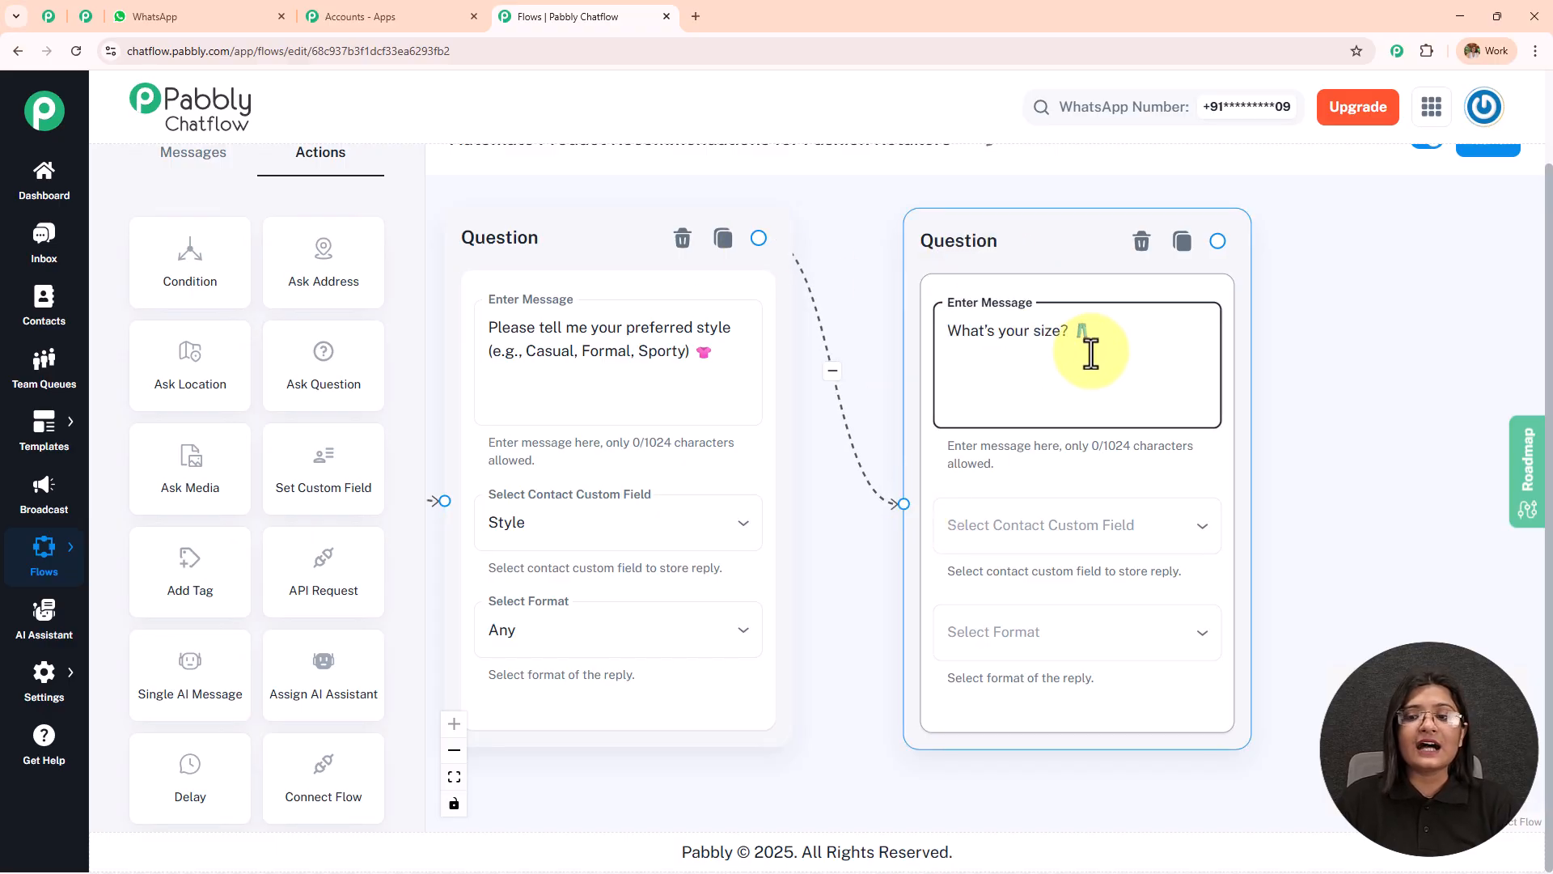
Store the size question's reply in the Size custom field with reply format Any, and save the flow.
left_click(1109, 536)
scroll(1060, 481, "down", 3)
scroll(1056, 484, "down", 1)
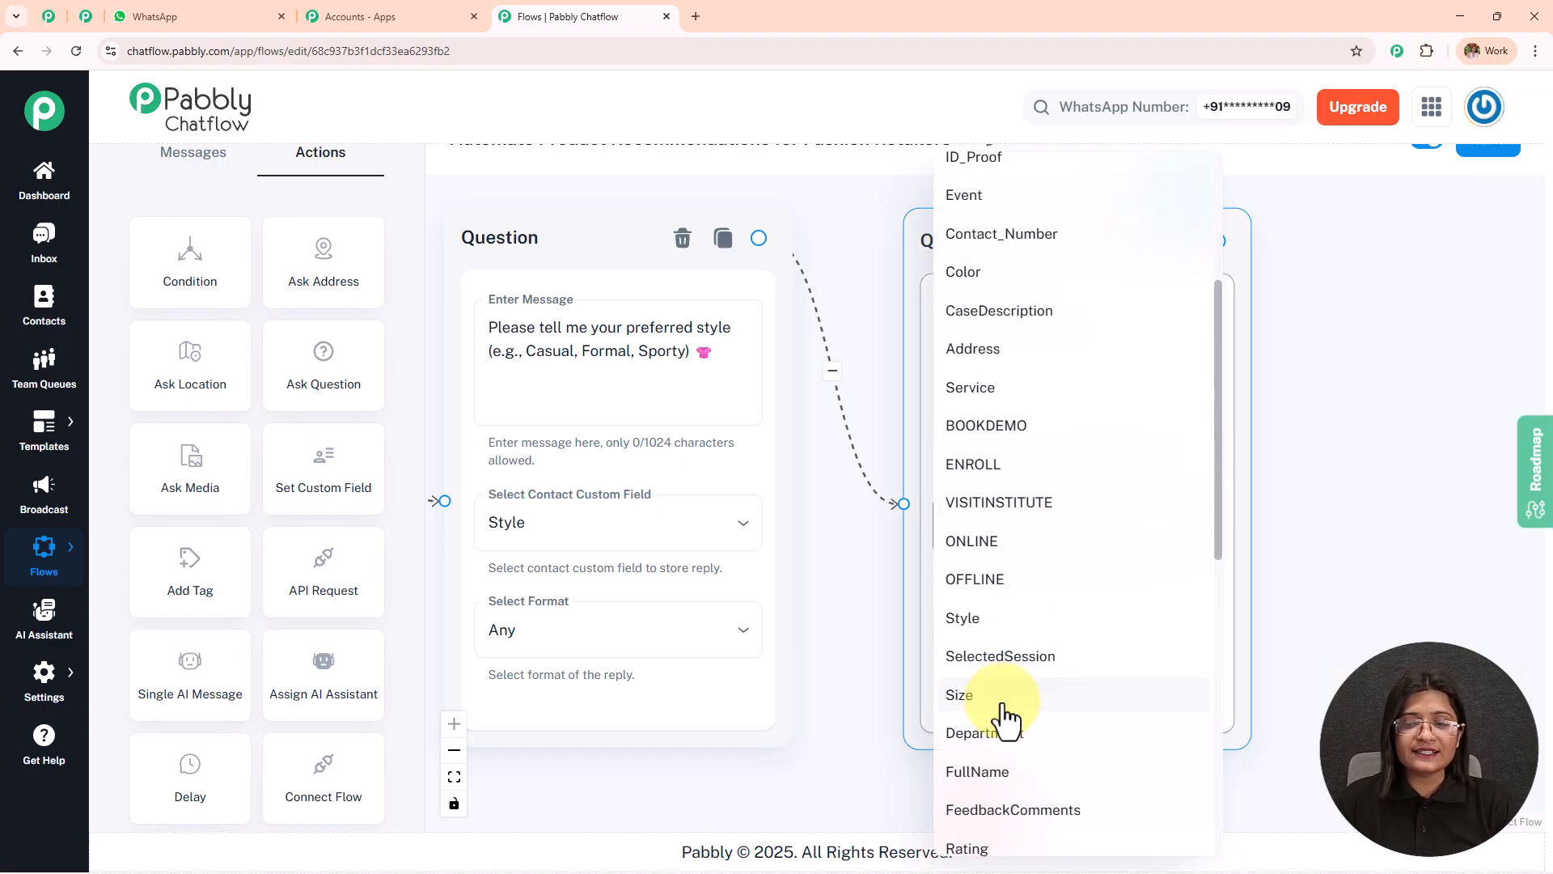
left_click(1003, 700)
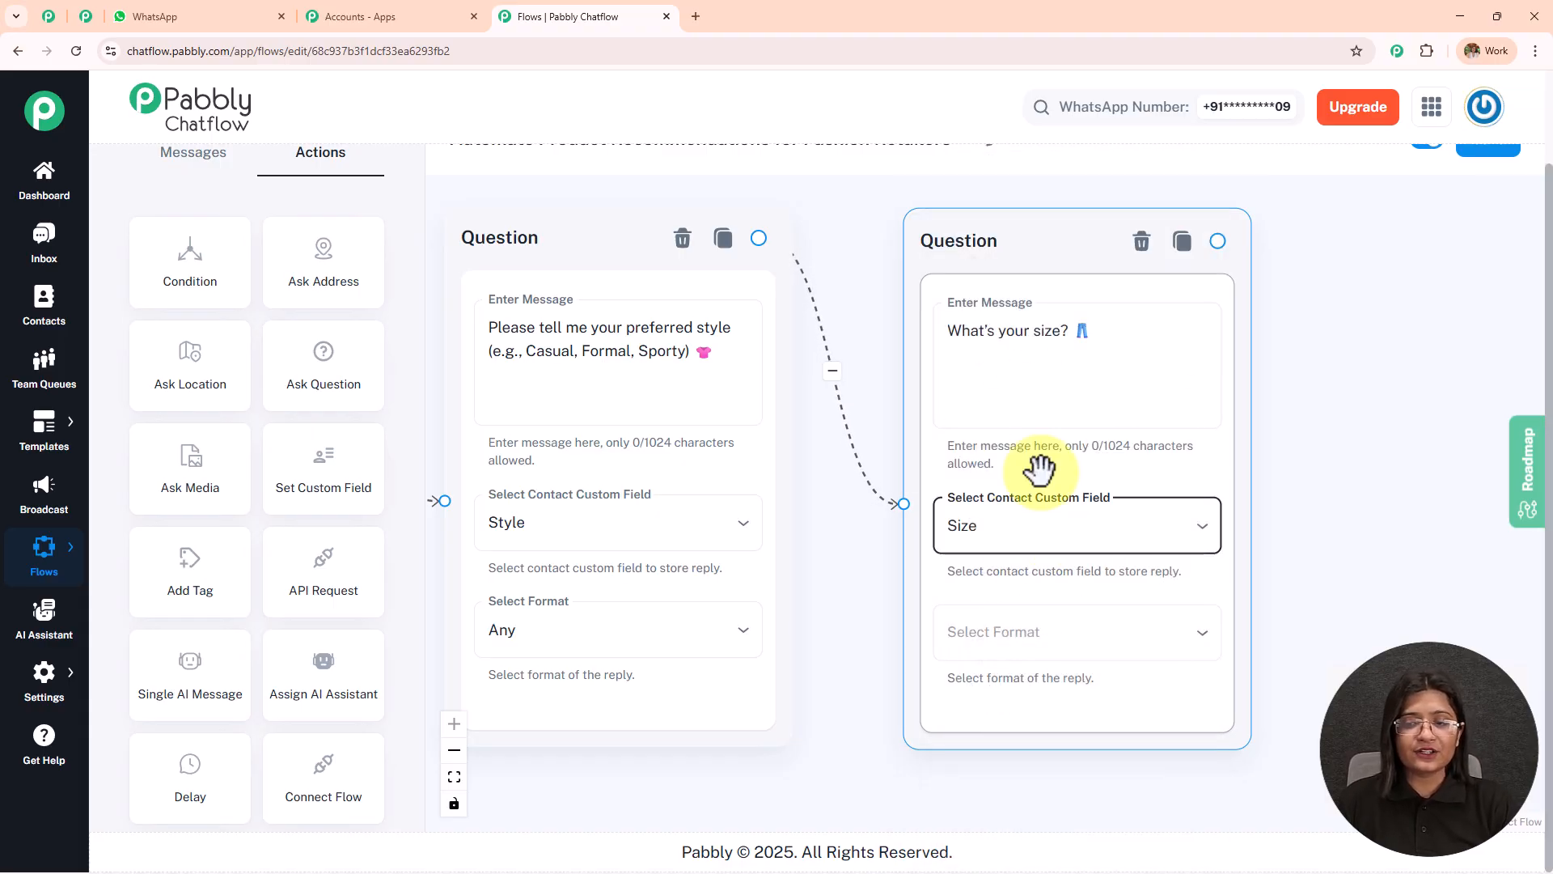
left_click(1021, 628)
left_click(1020, 628)
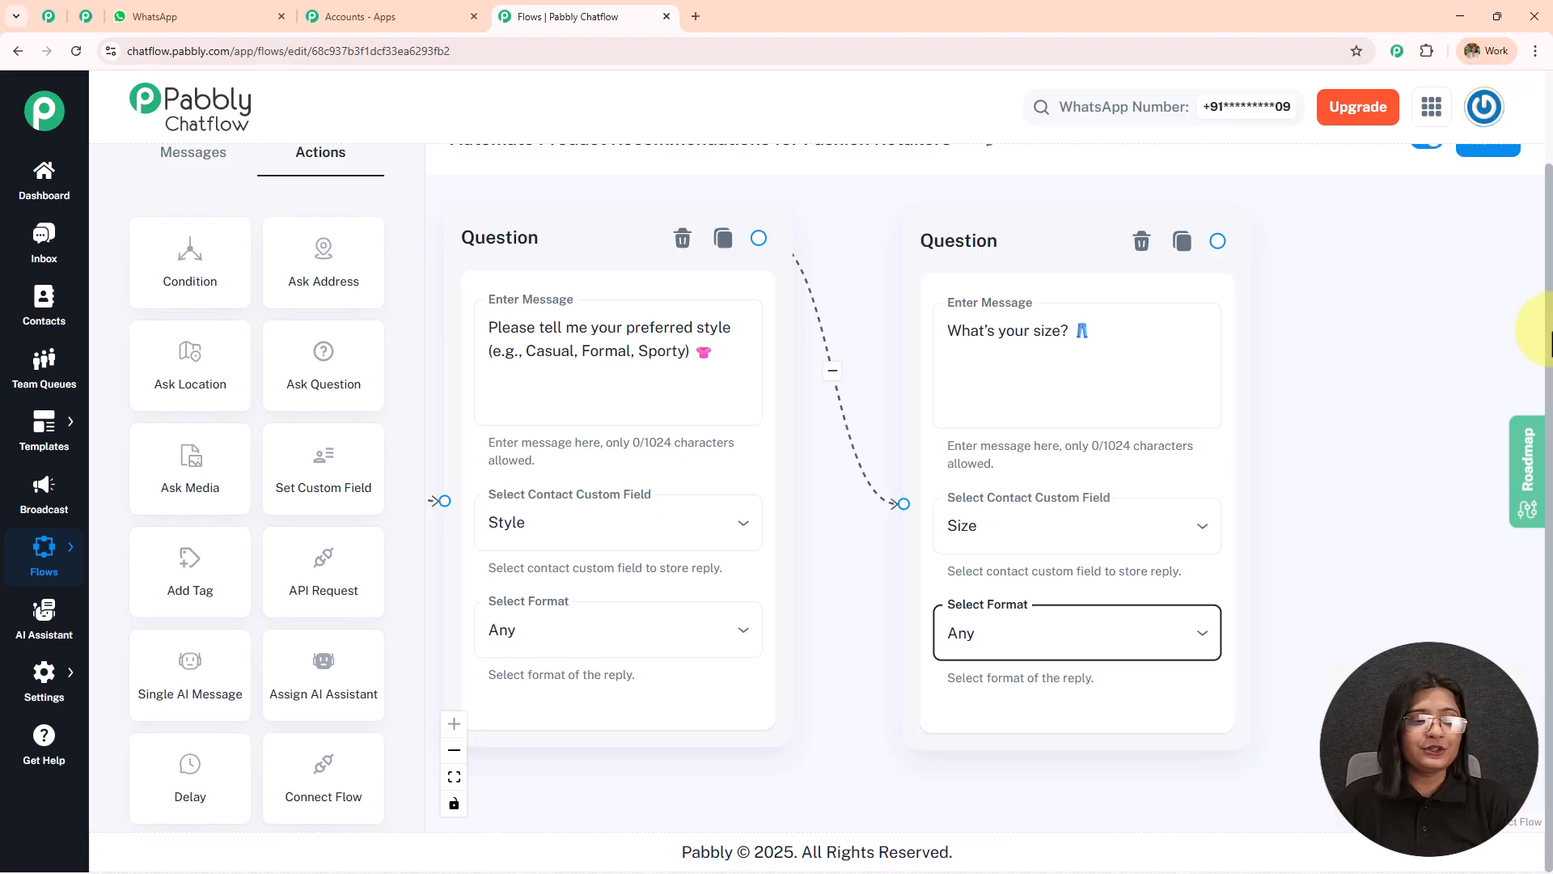
left_click_drag(1551, 342, 1544, 305)
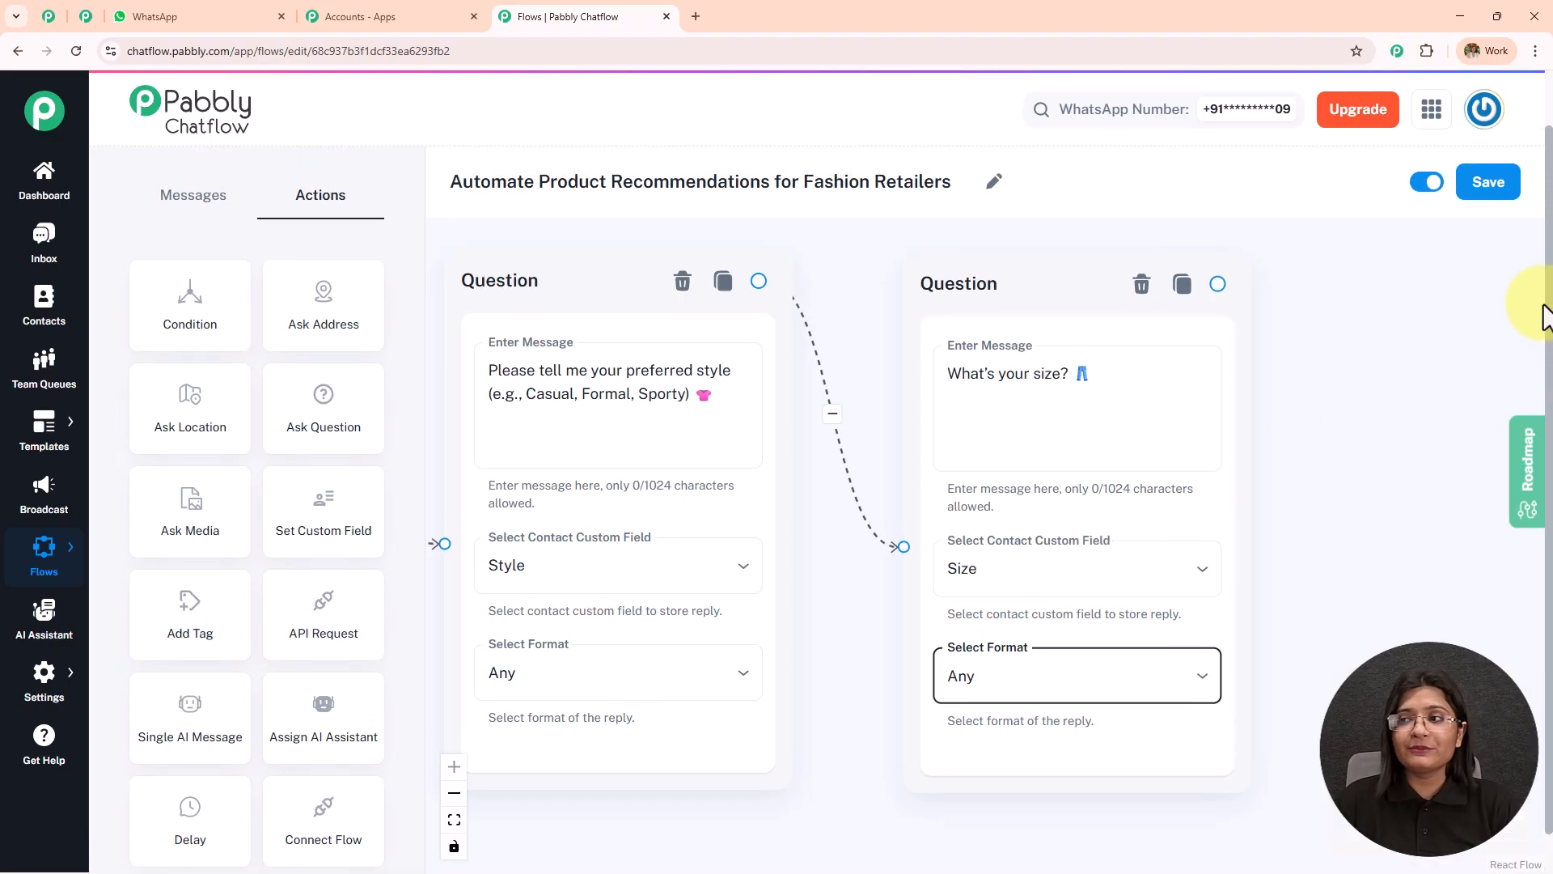
left_click(1486, 181)
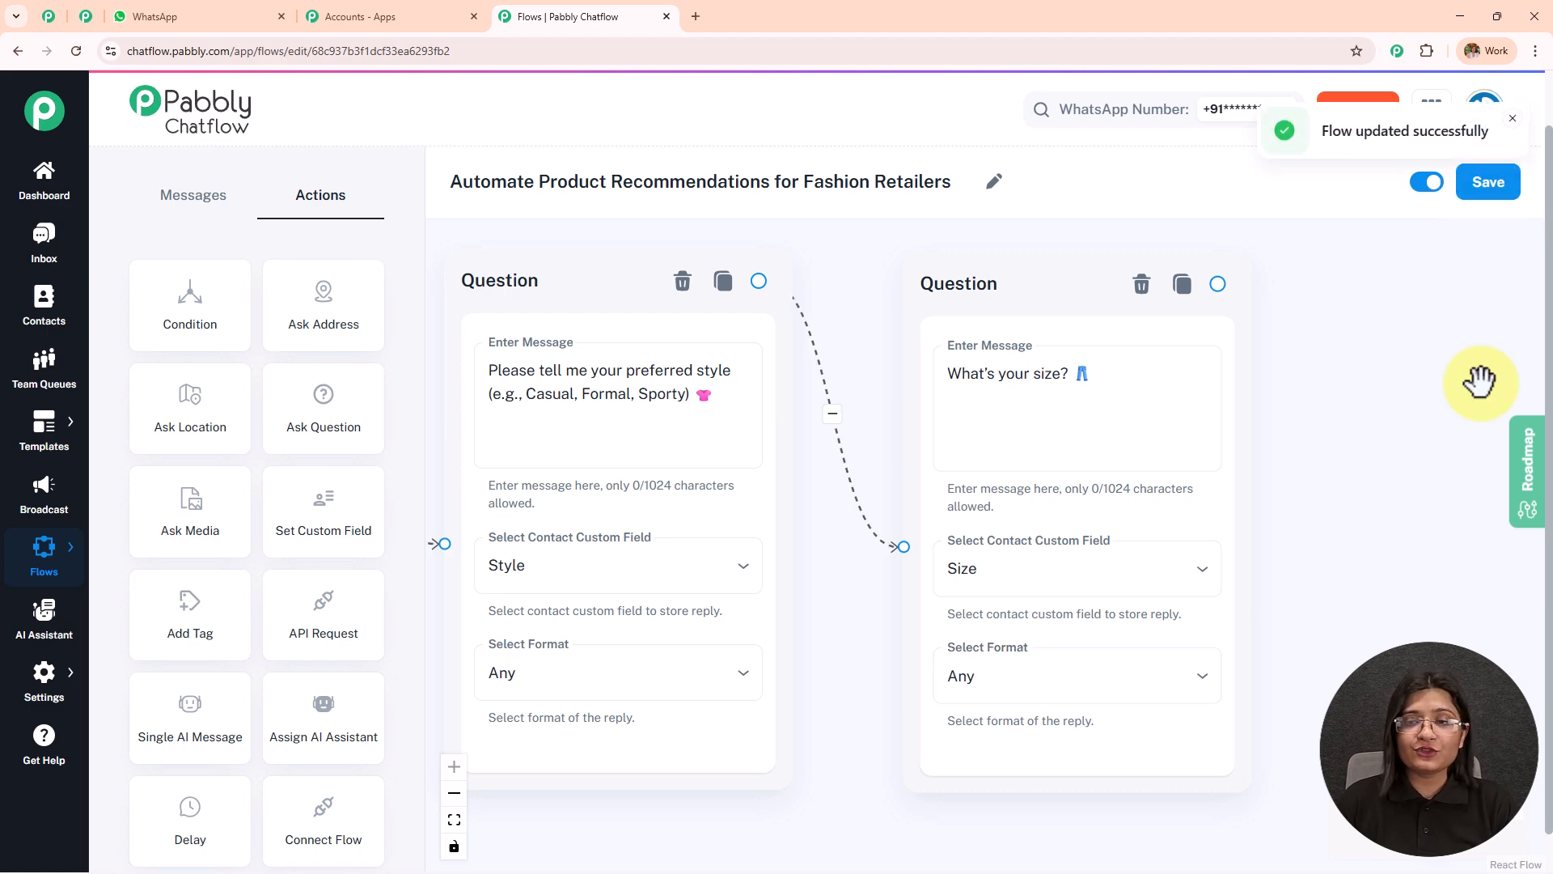
Look over the node chain and open the Contact Custom Fields settings.
scroll(1400, 373, "down", 5)
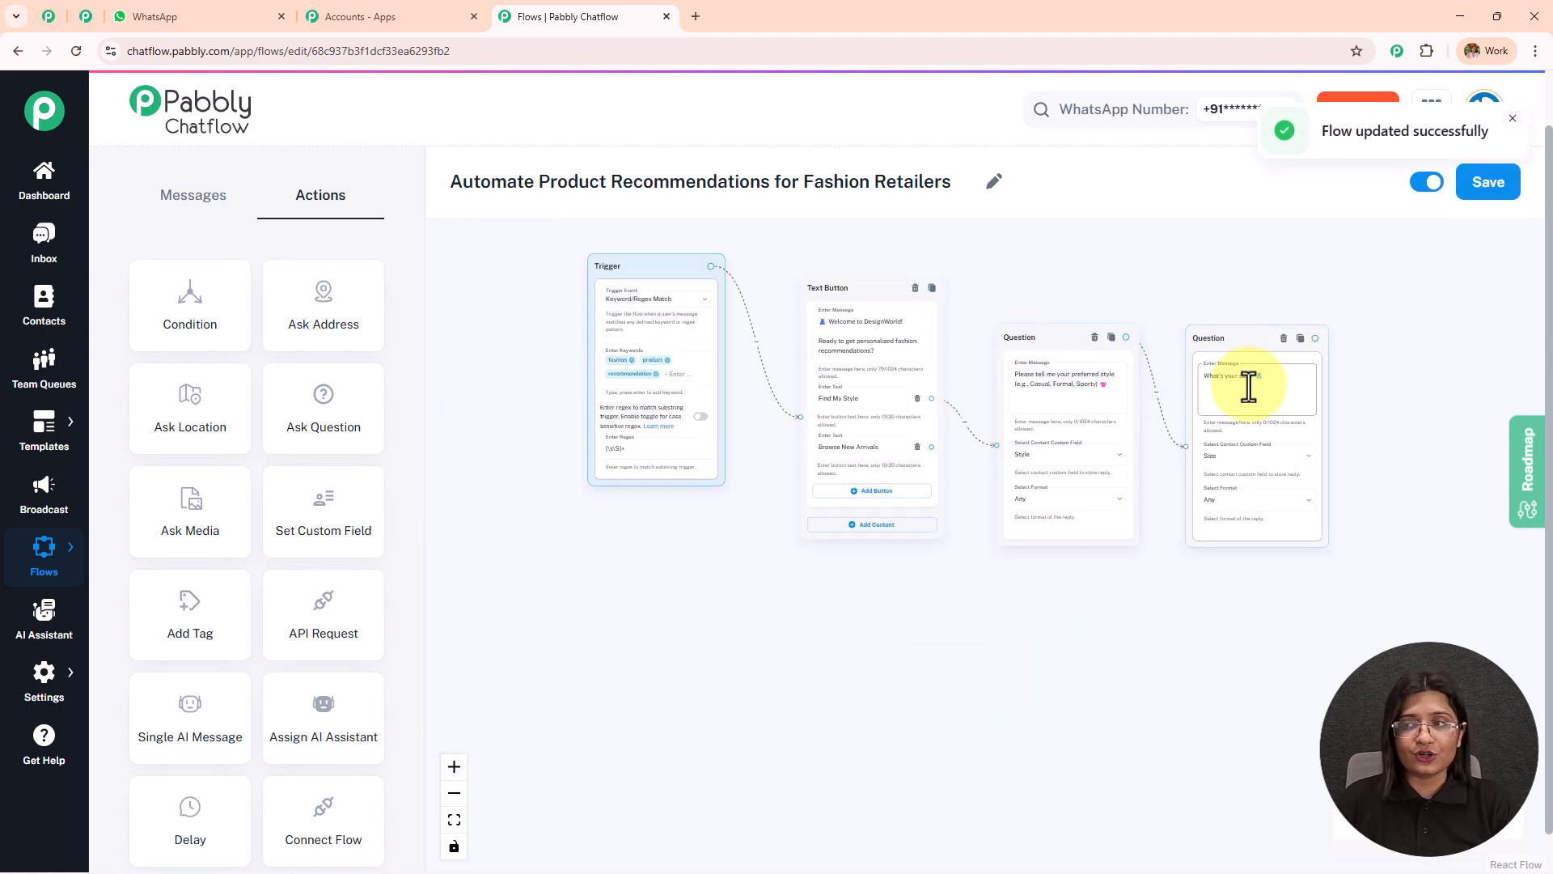
scroll(1300, 284, "up", 5)
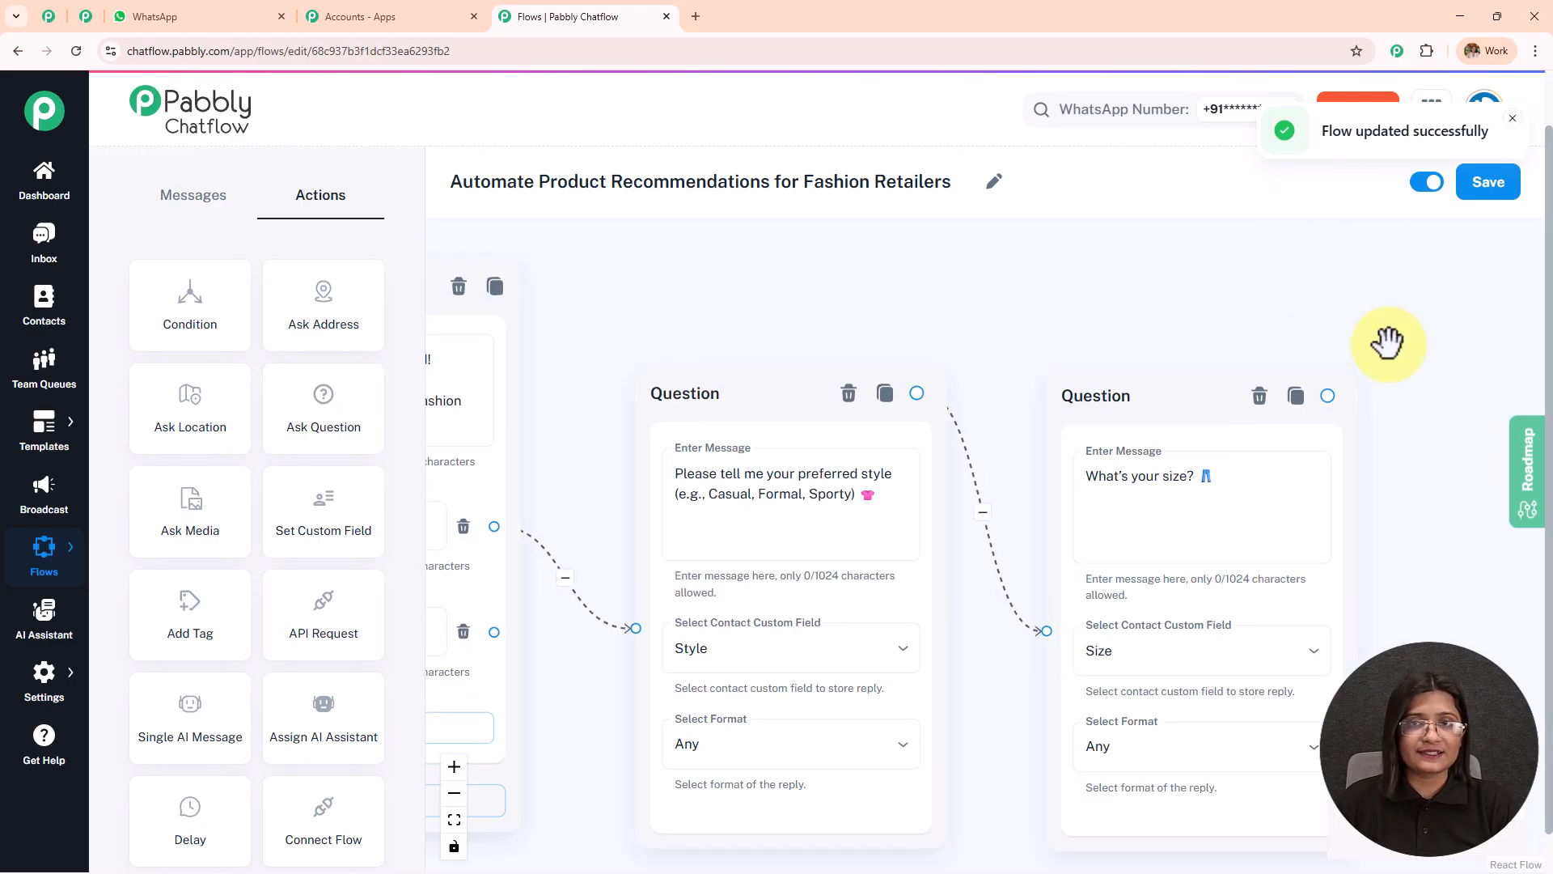
left_click(57, 705)
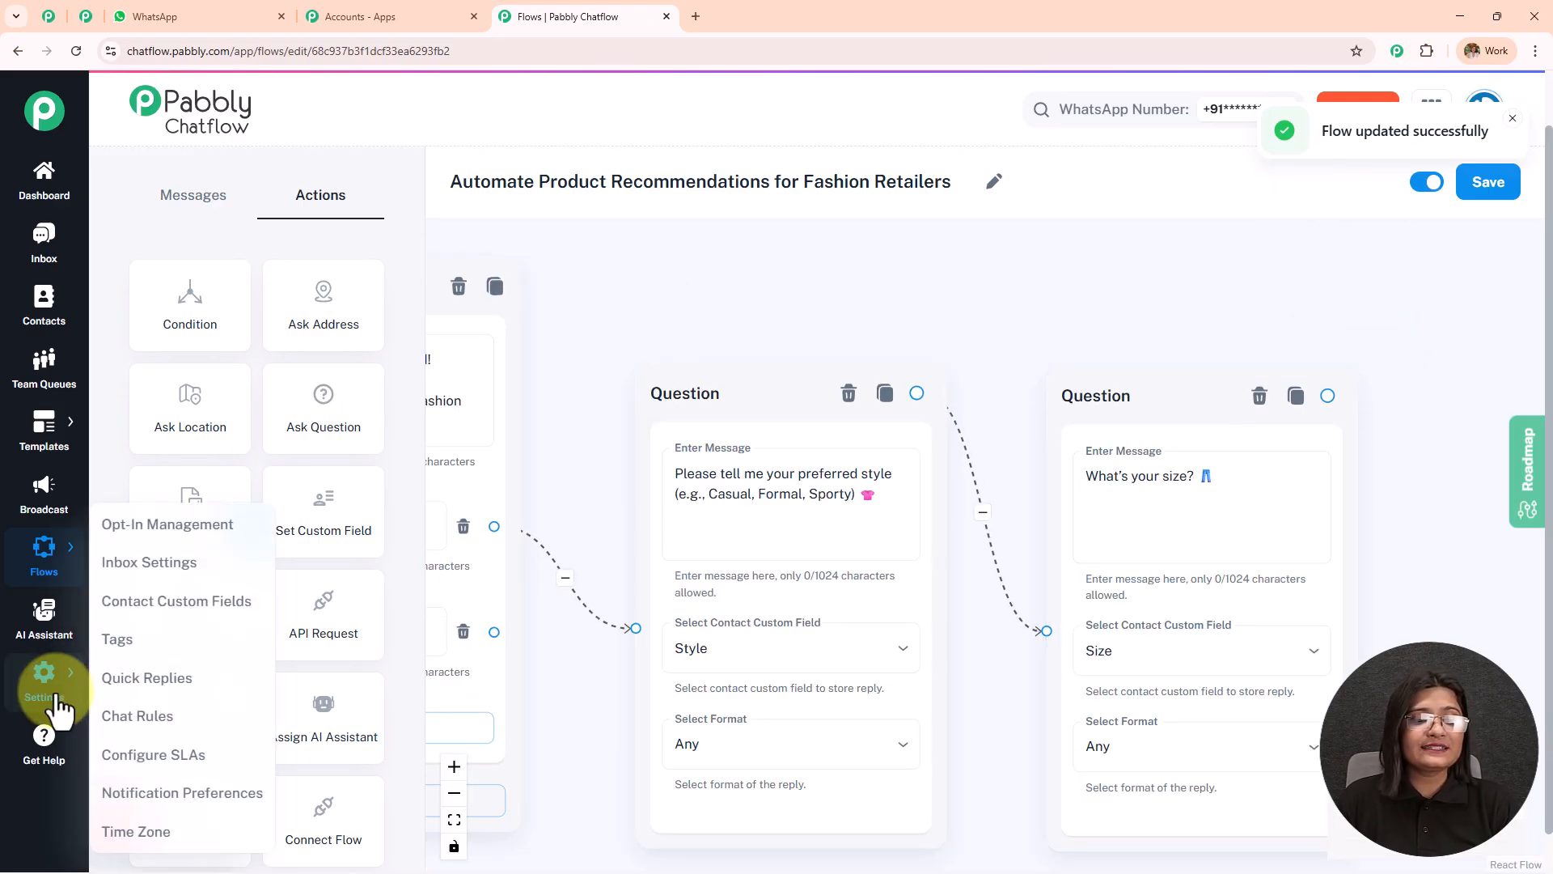
left_click(183, 608)
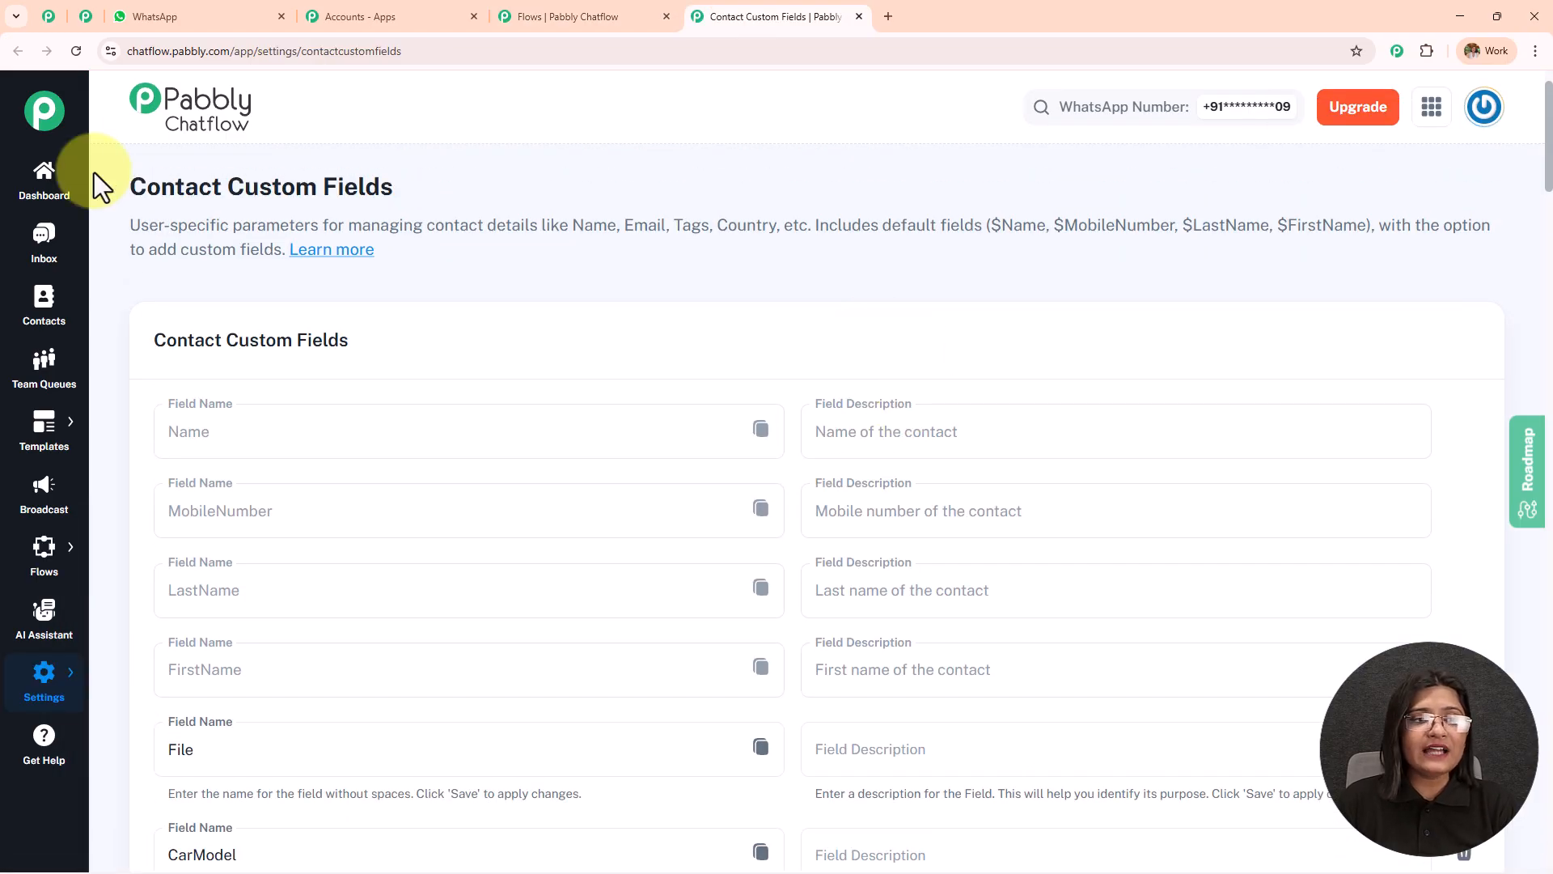
Examine the contact custom fields list and locate the Size and Style fields.
triple_click(126, 190)
scroll(565, 356, "down", 10)
scroll(565, 356, "down", 20)
scroll(522, 548, "down", 20)
scroll(522, 548, "down", 6)
scroll(521, 548, "up", 6)
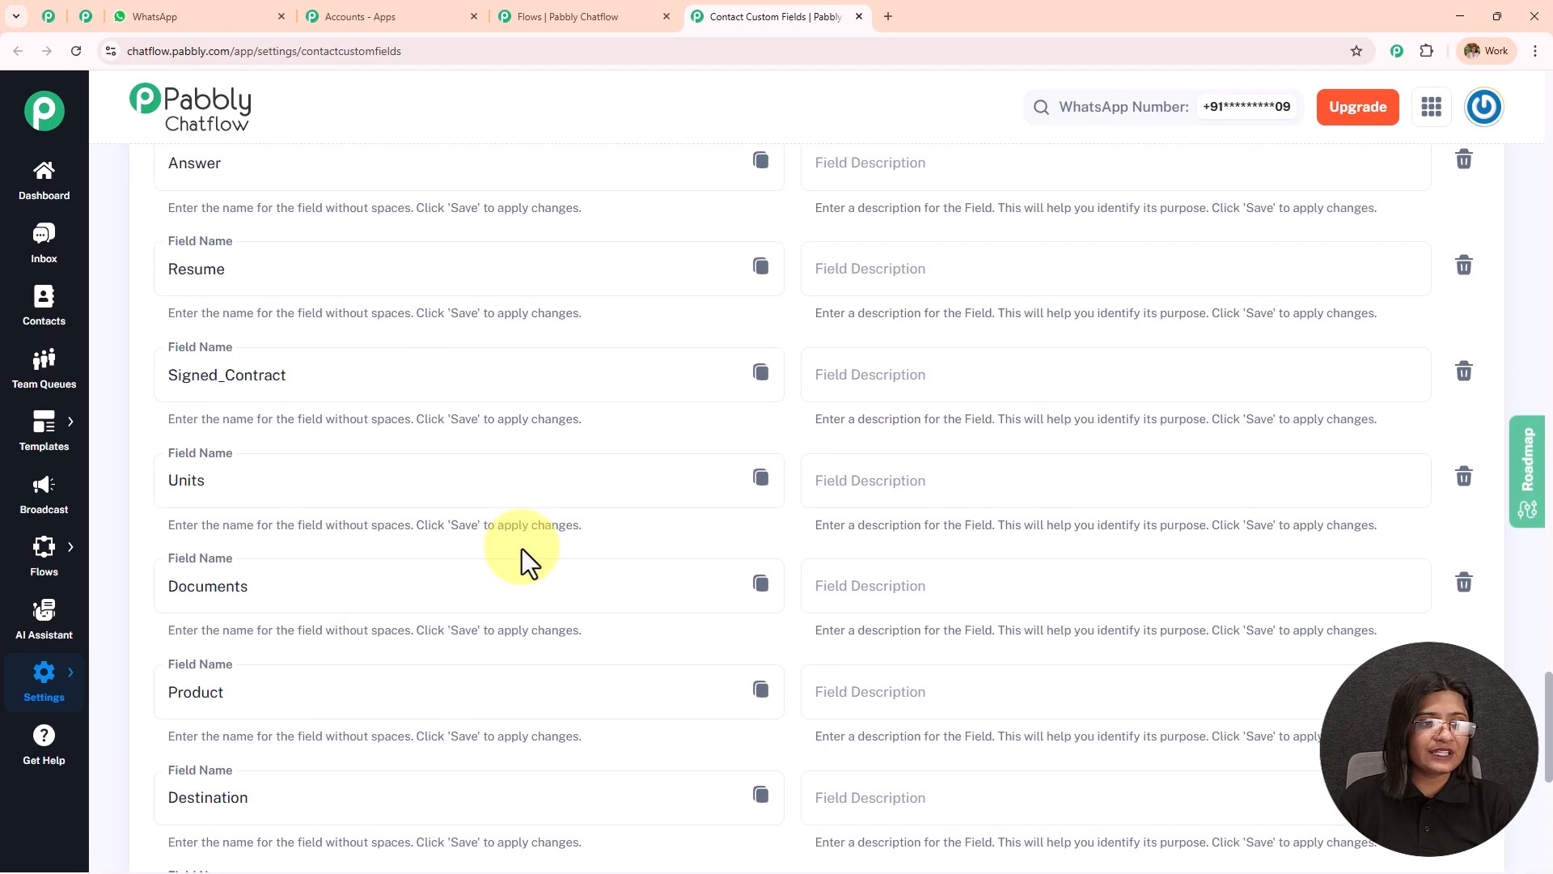
scroll(522, 547, "up", 20)
left_click_drag(264, 496, 48, 503)
scroll(307, 468, "up", 3)
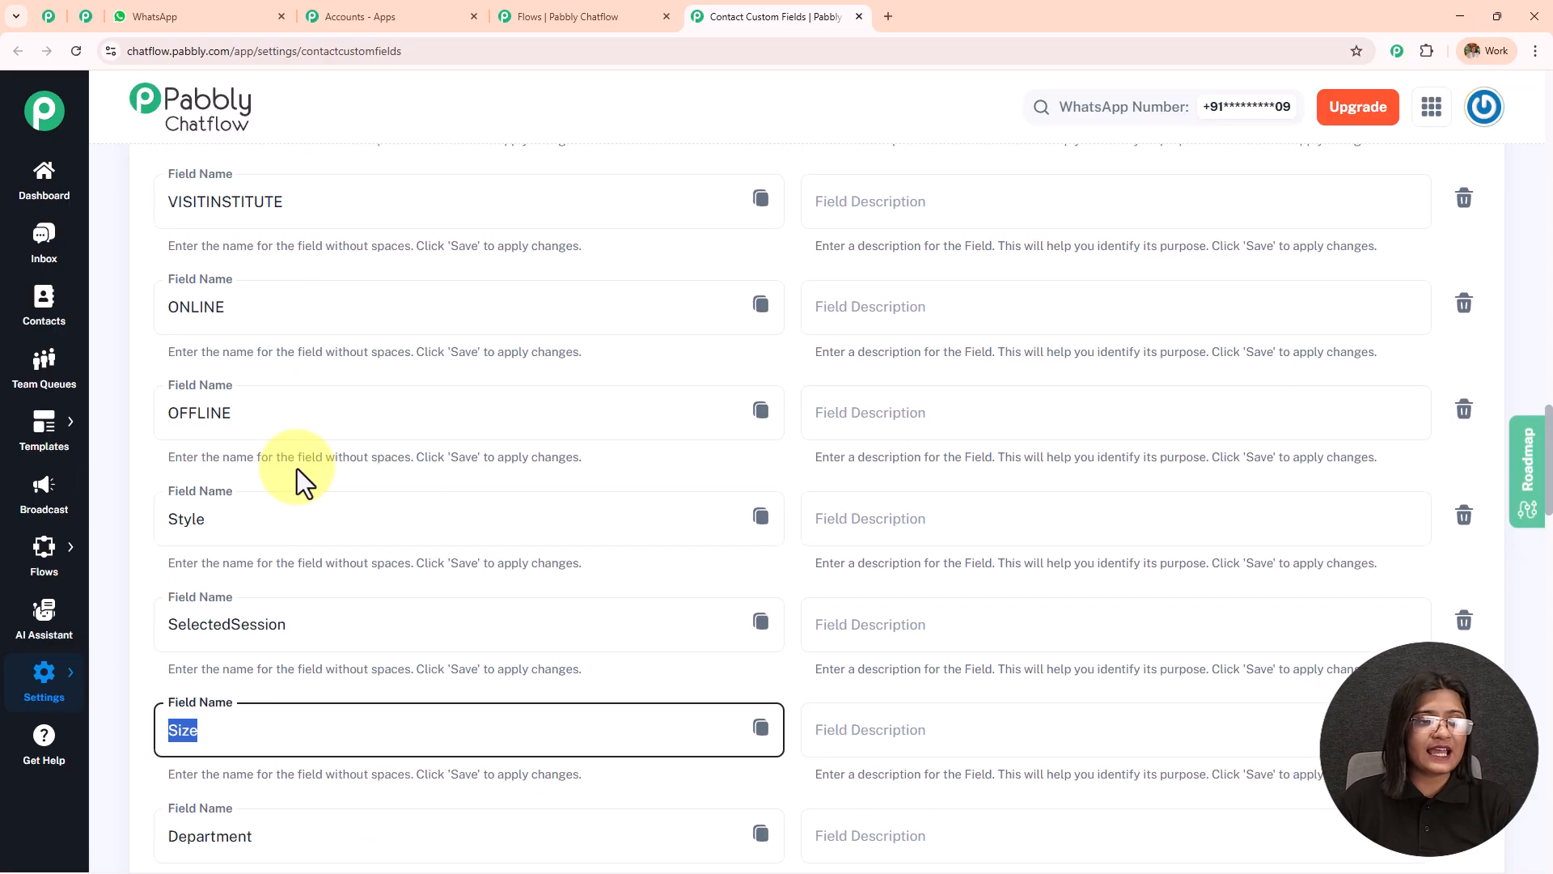
double_click(260, 517)
Compare the questions in the WhatsApp chat with the contact custom fields, and review the options for adding and saving fields.
left_click(192, 20)
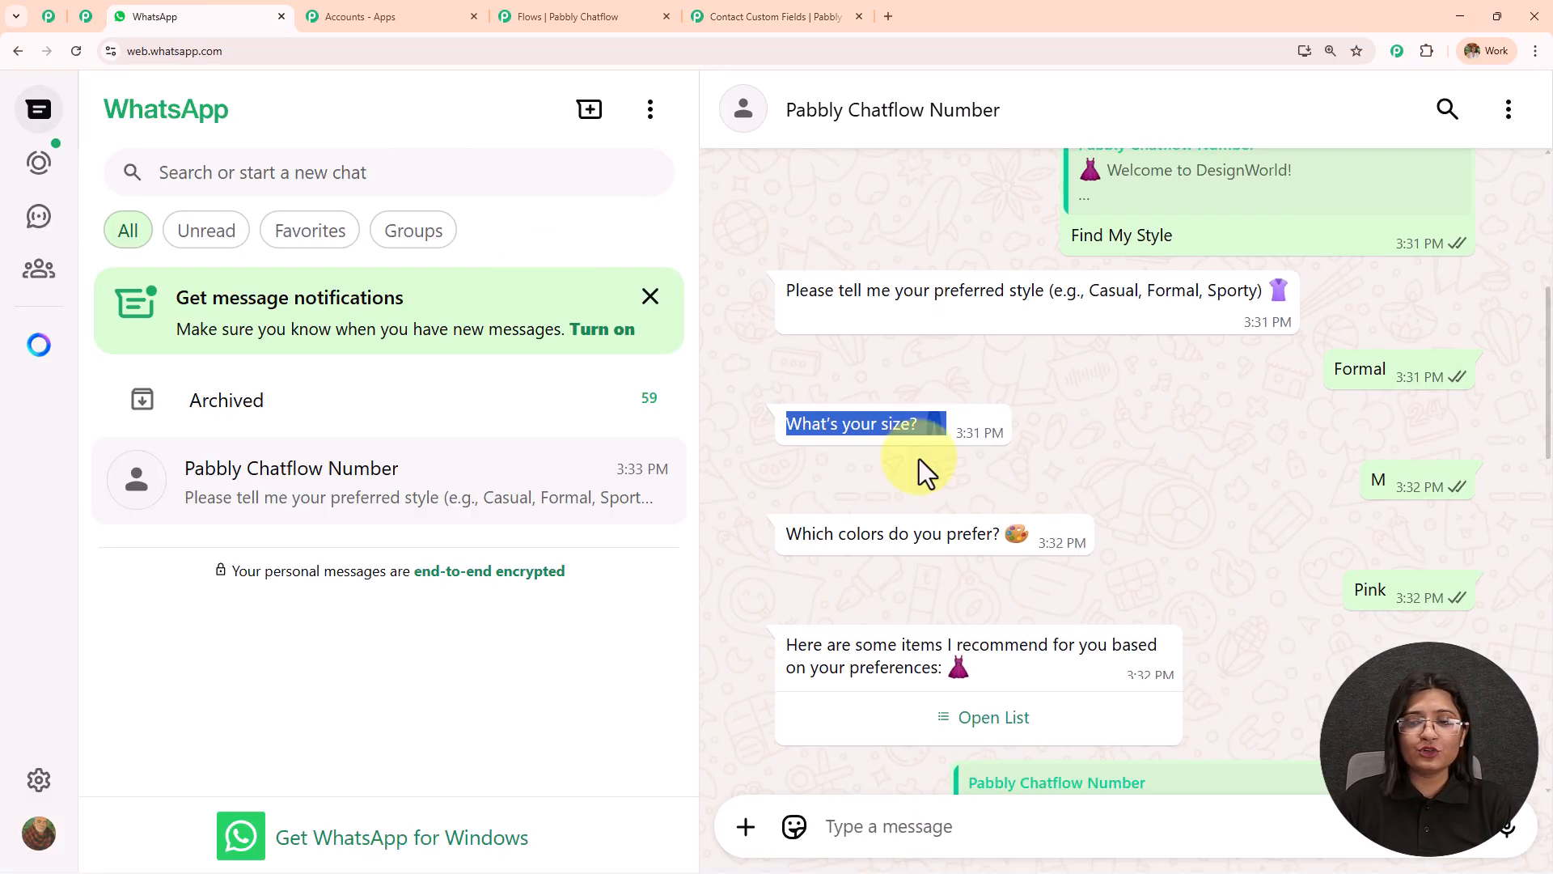
scroll(935, 404, "down", 2)
left_click(766, 17)
scroll(486, 429, "up", 3)
scroll(437, 477, "up", 6)
double_click(208, 379)
scroll(559, 483, "down", 15)
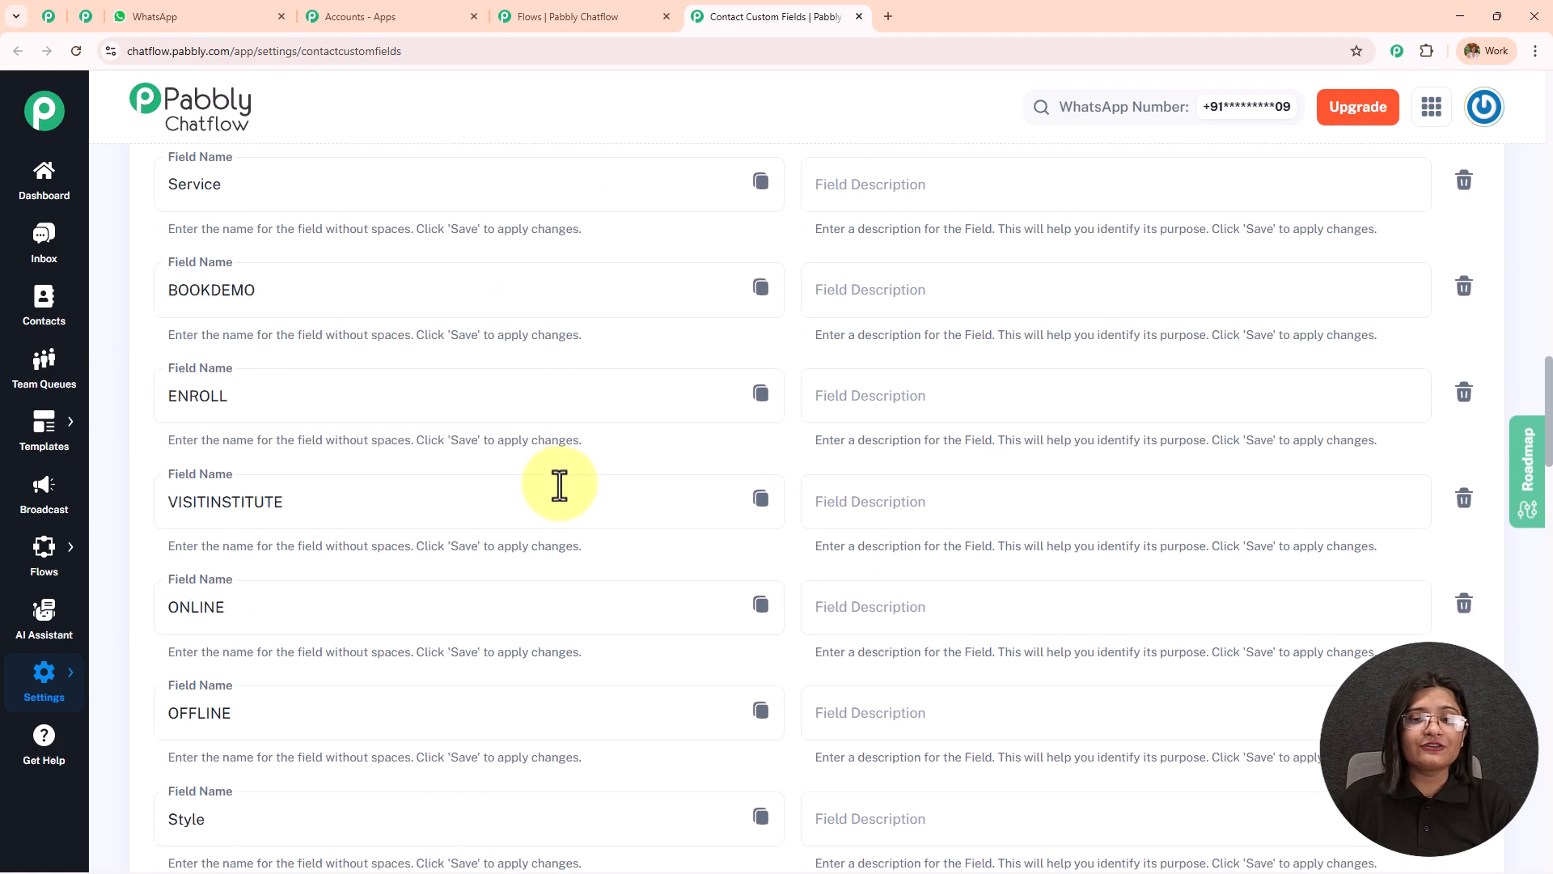
scroll(561, 485, "down", 15)
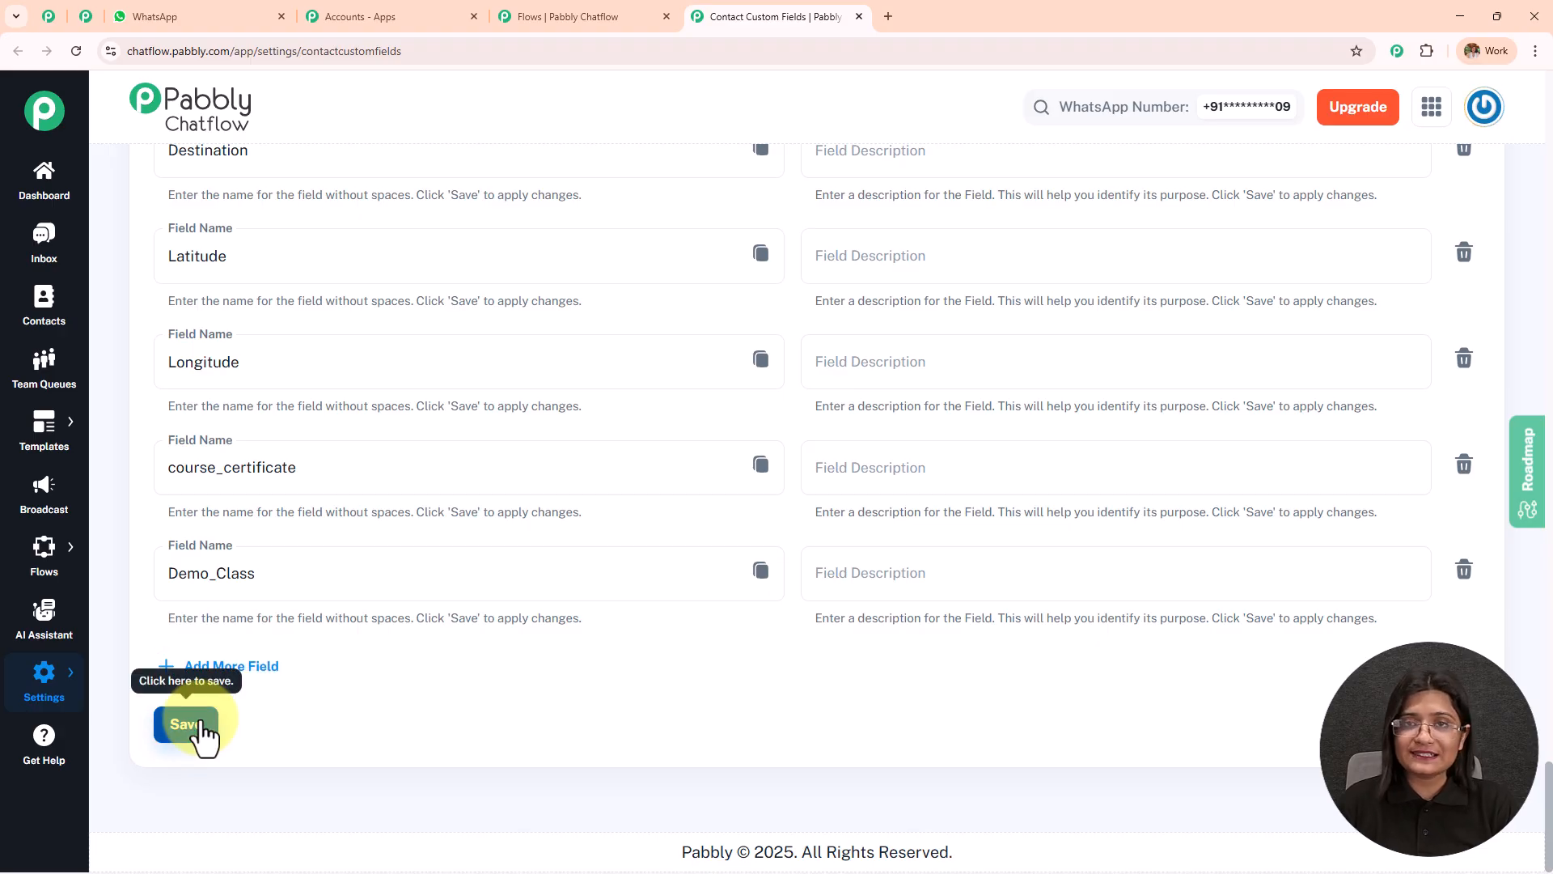
scroll(455, 623, "up", 15)
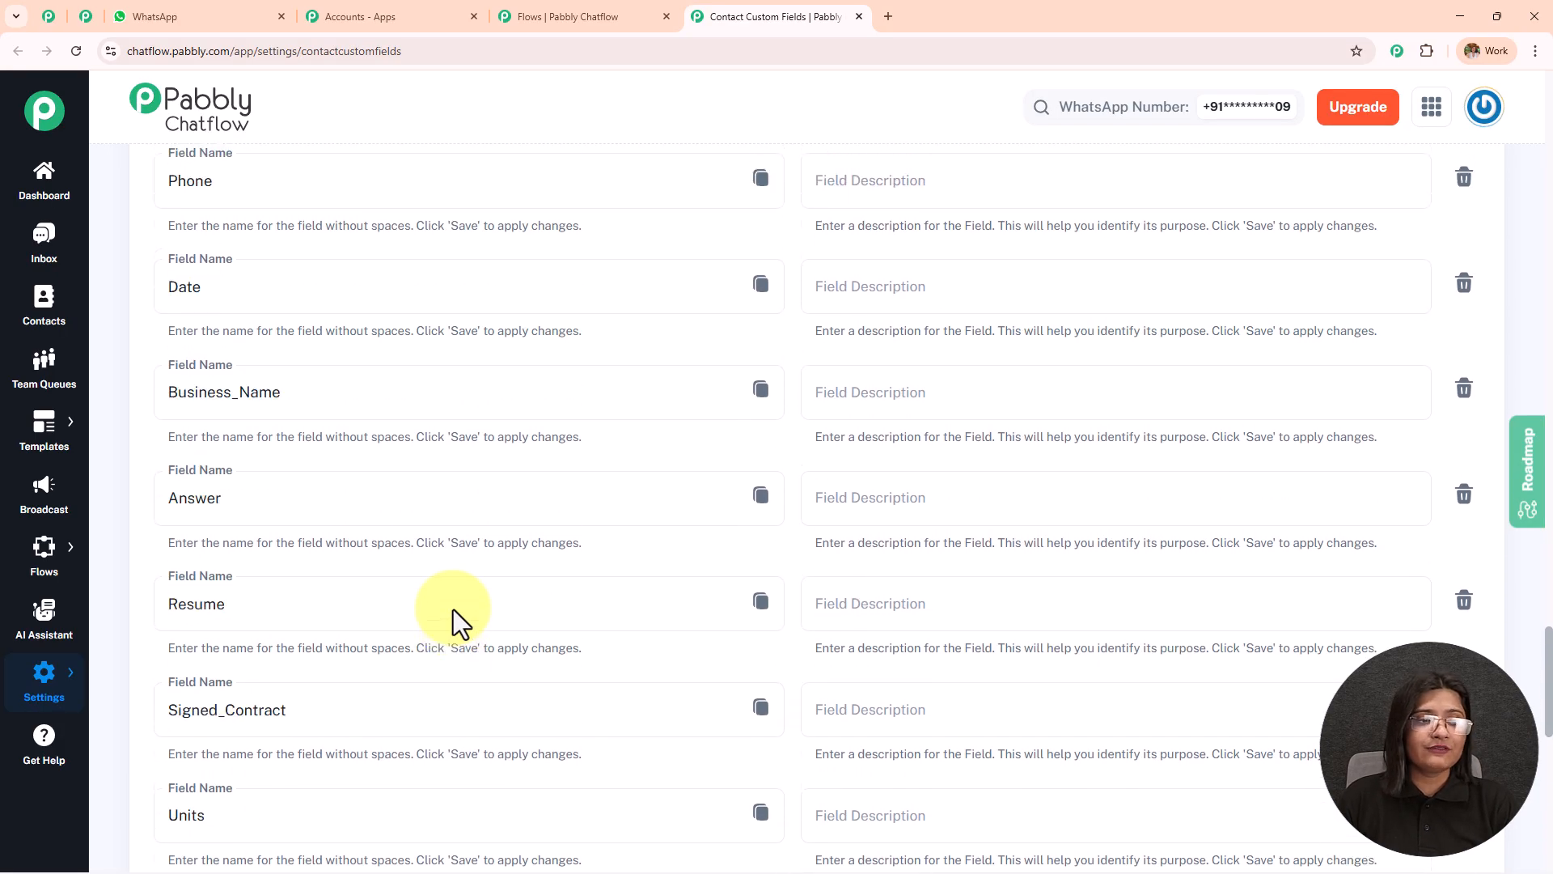
scroll(453, 609, "up", 12)
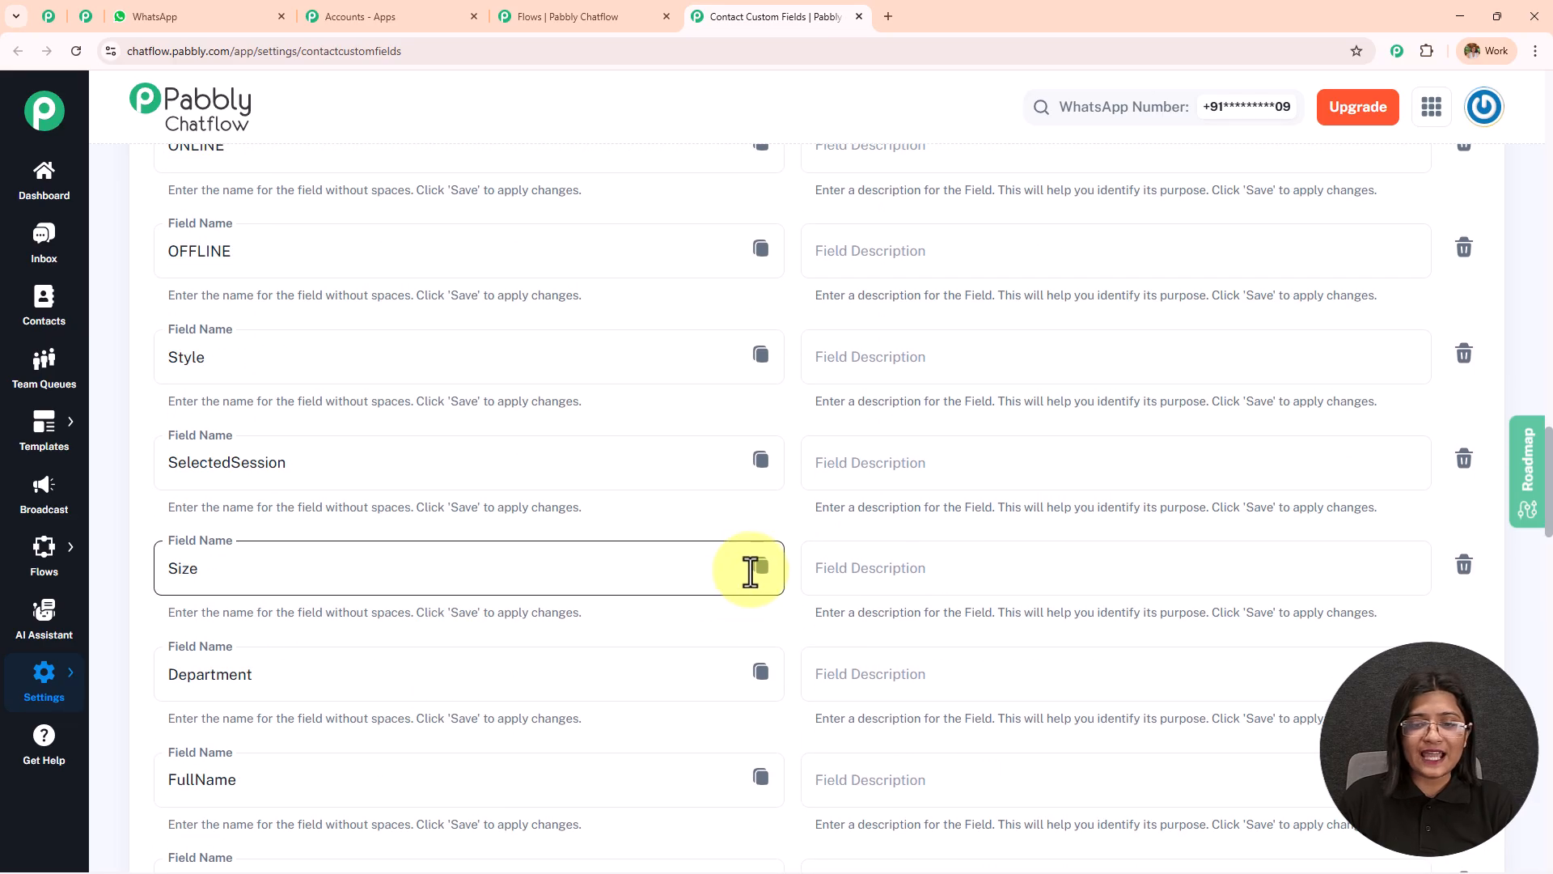
Copy the Size custom field's variable and insert $Size on a separate line below the style question's message.
left_click(760, 568)
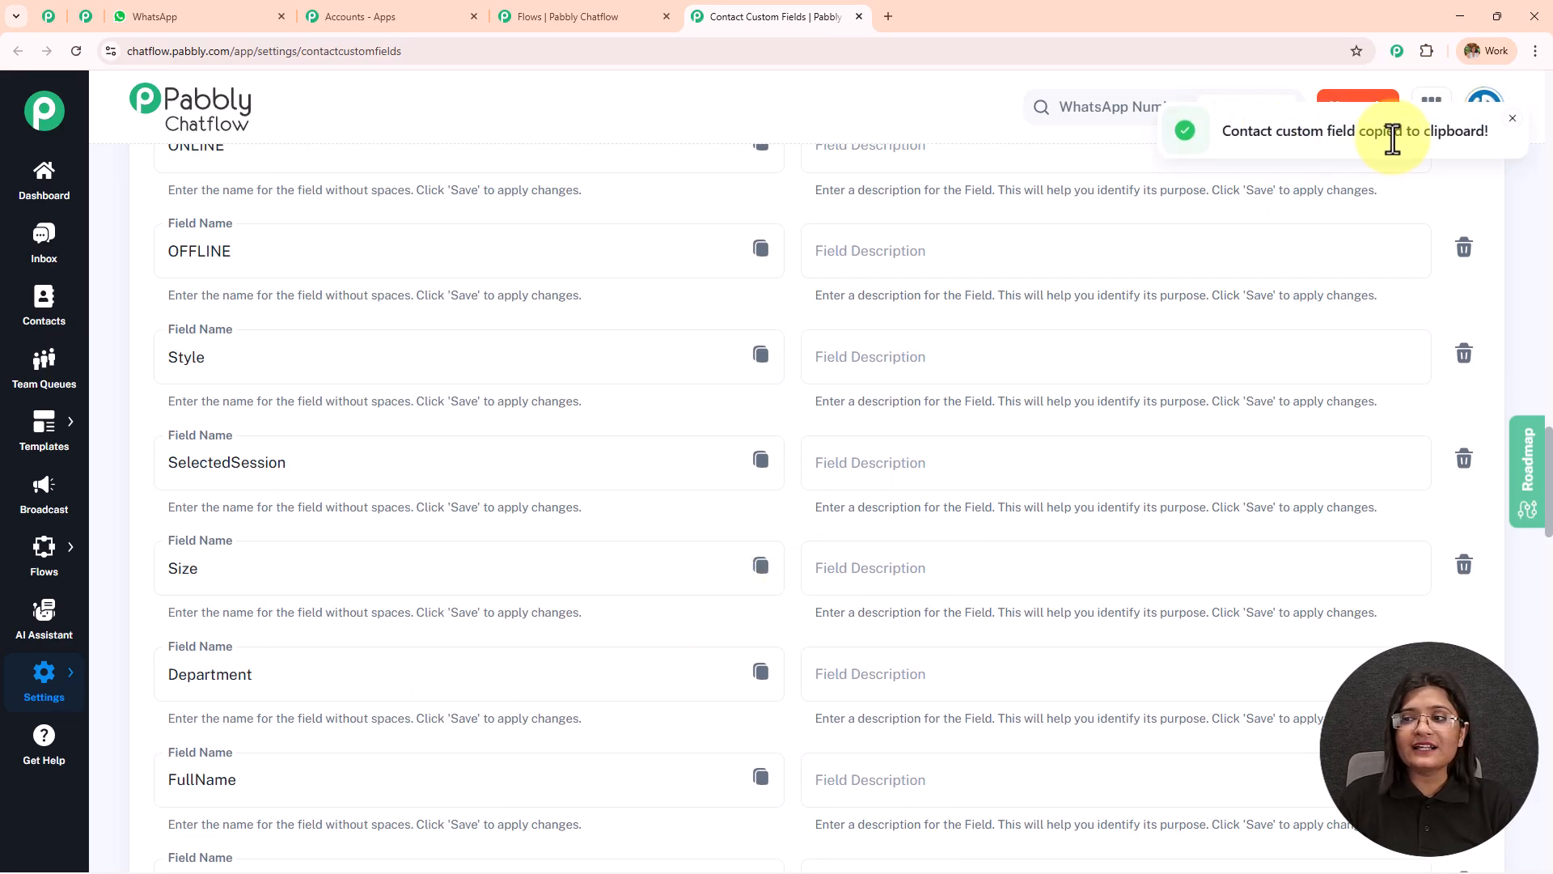
left_click(580, 17)
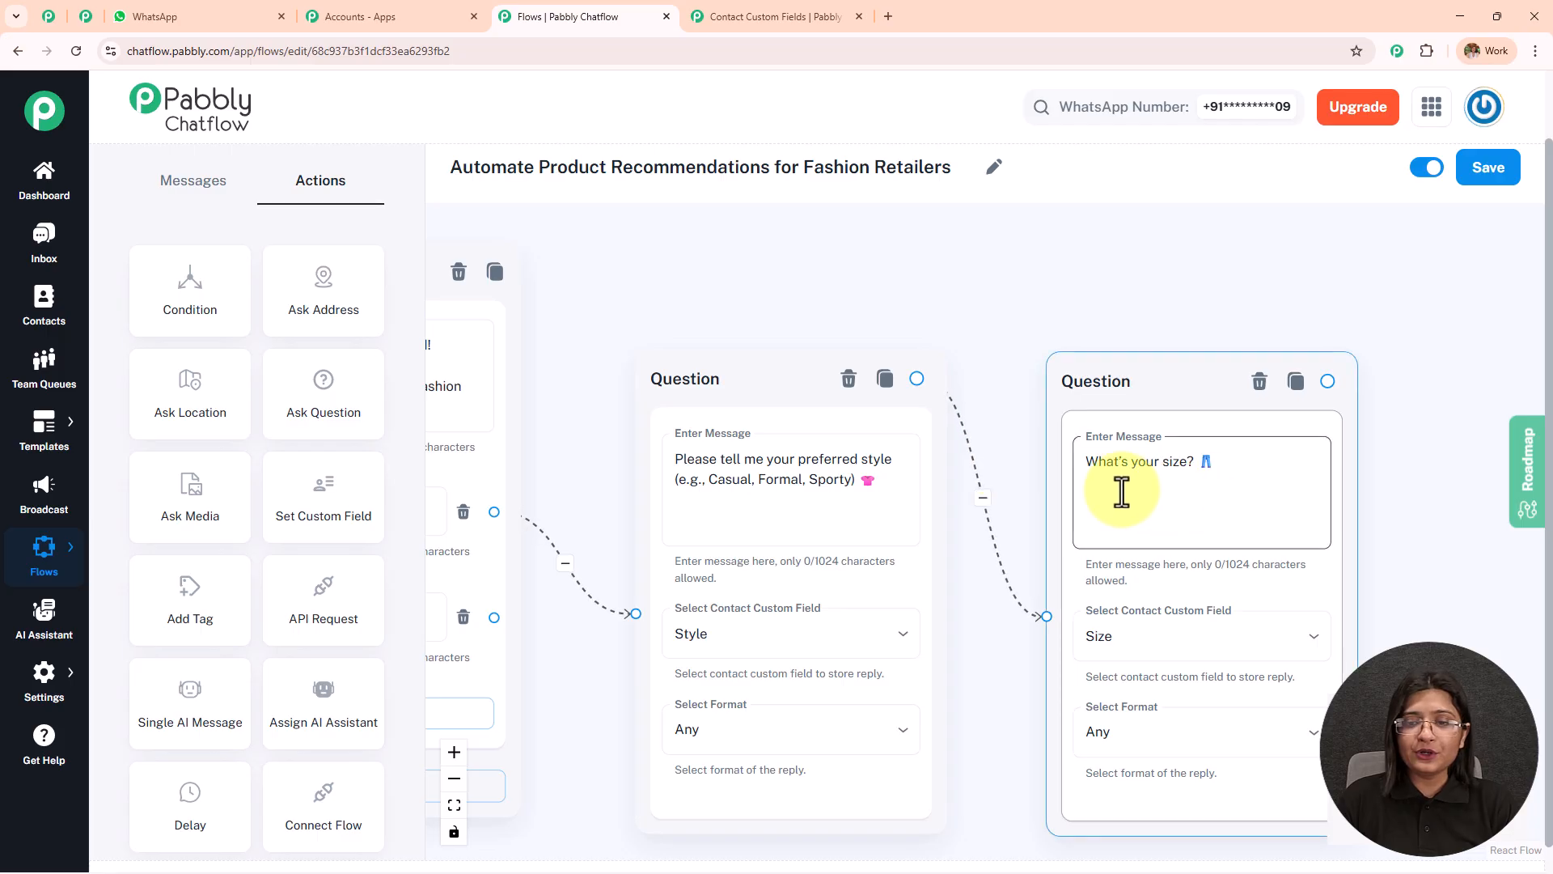
left_click(853, 507)
key("Return")
key("Return")
key("ctrl+v")
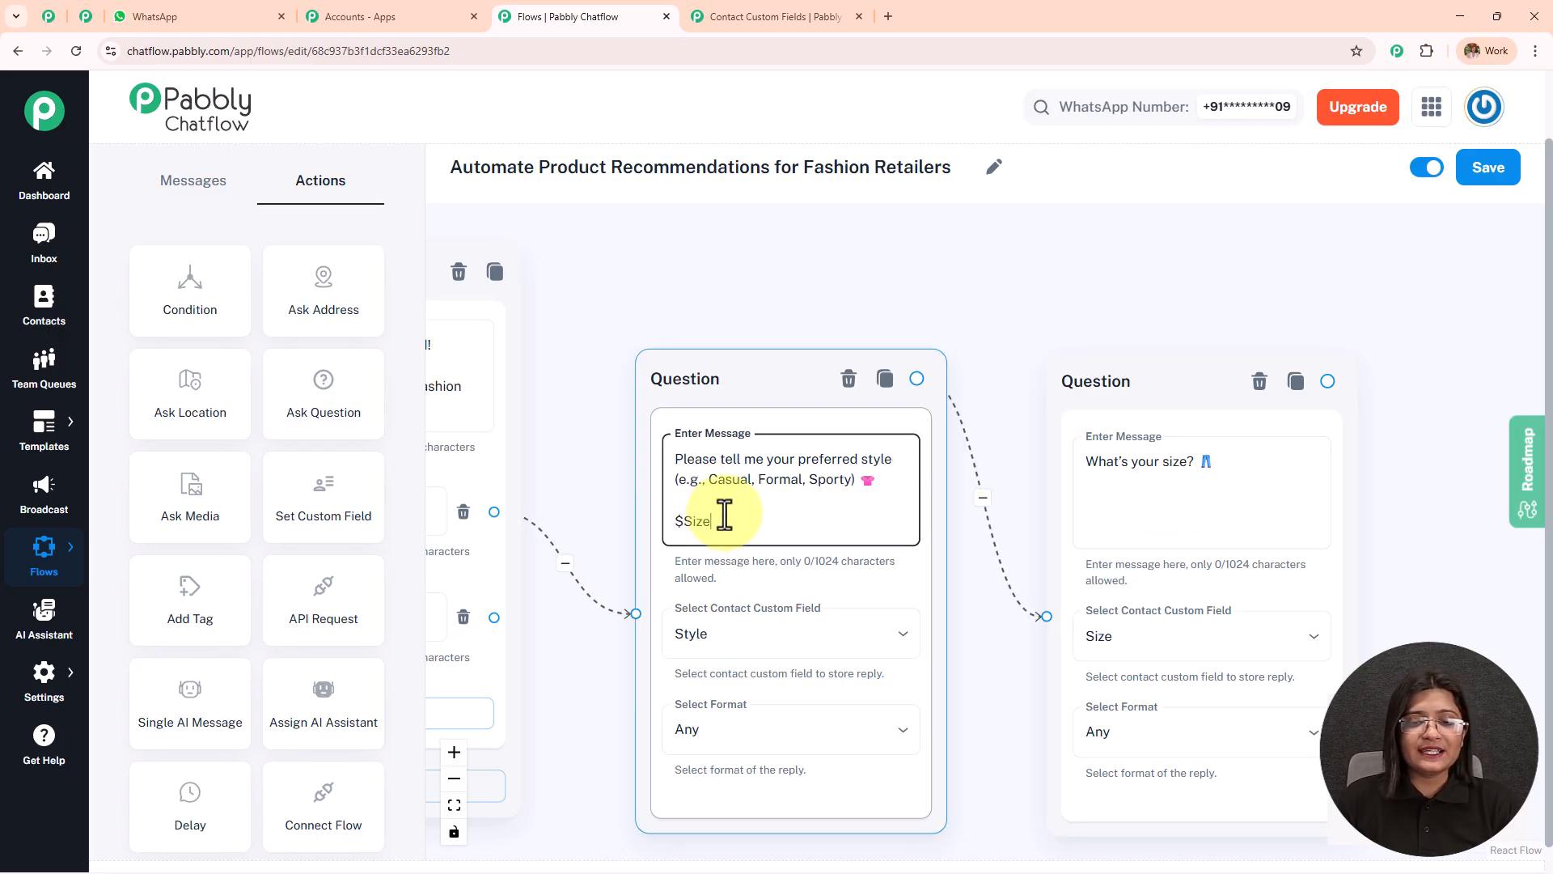
Remove the $Size variable and the blank lines from the end of the style question's message.
scroll(724, 513, "up", 1)
left_click_drag(749, 316, 749, 201)
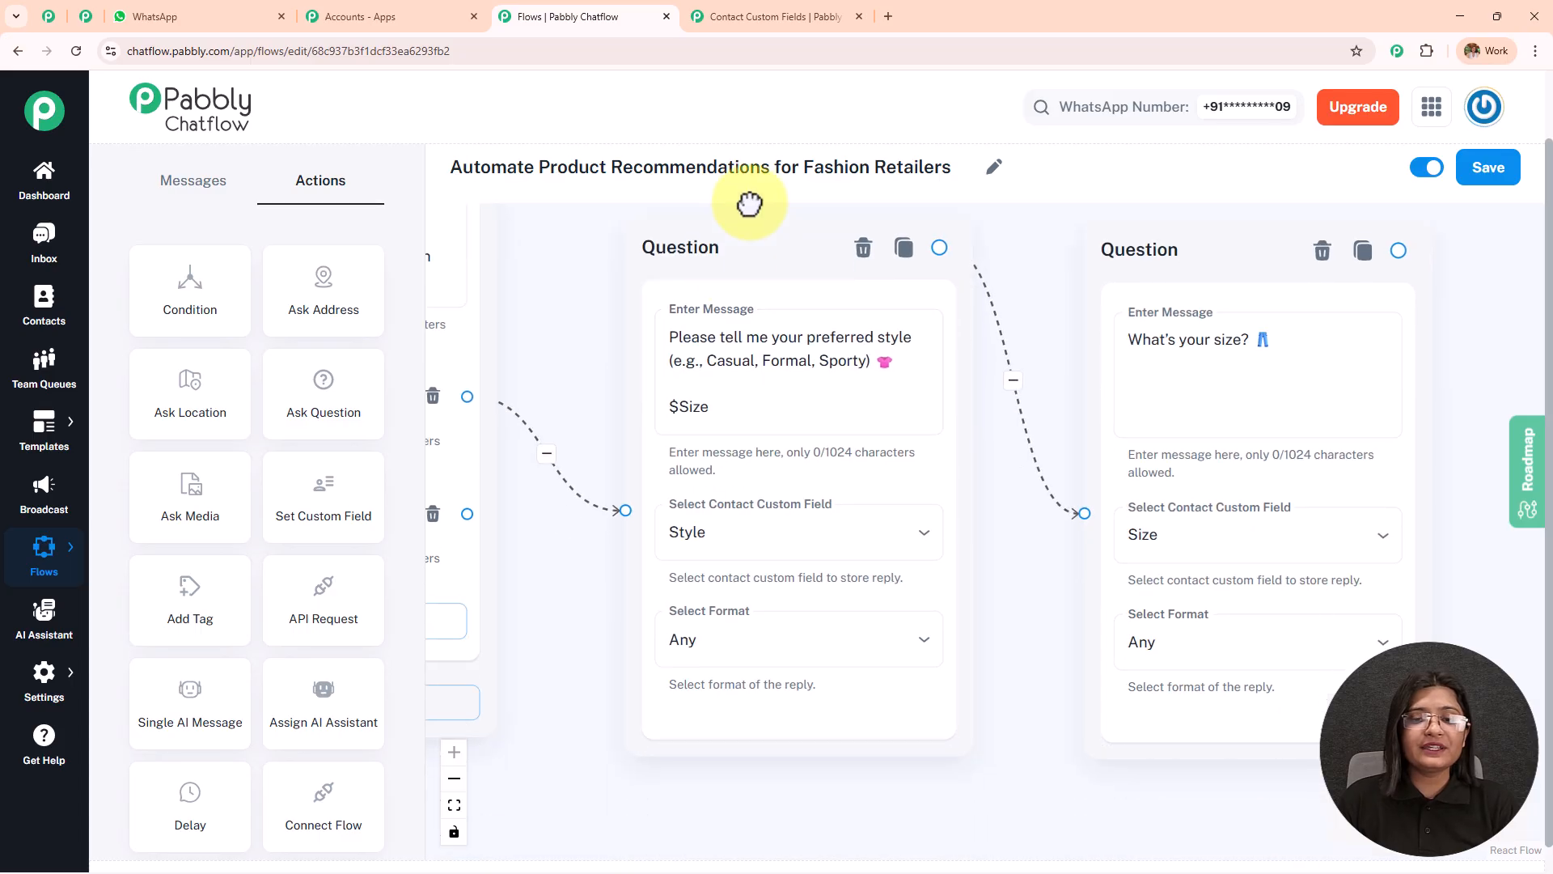
left_click(720, 418)
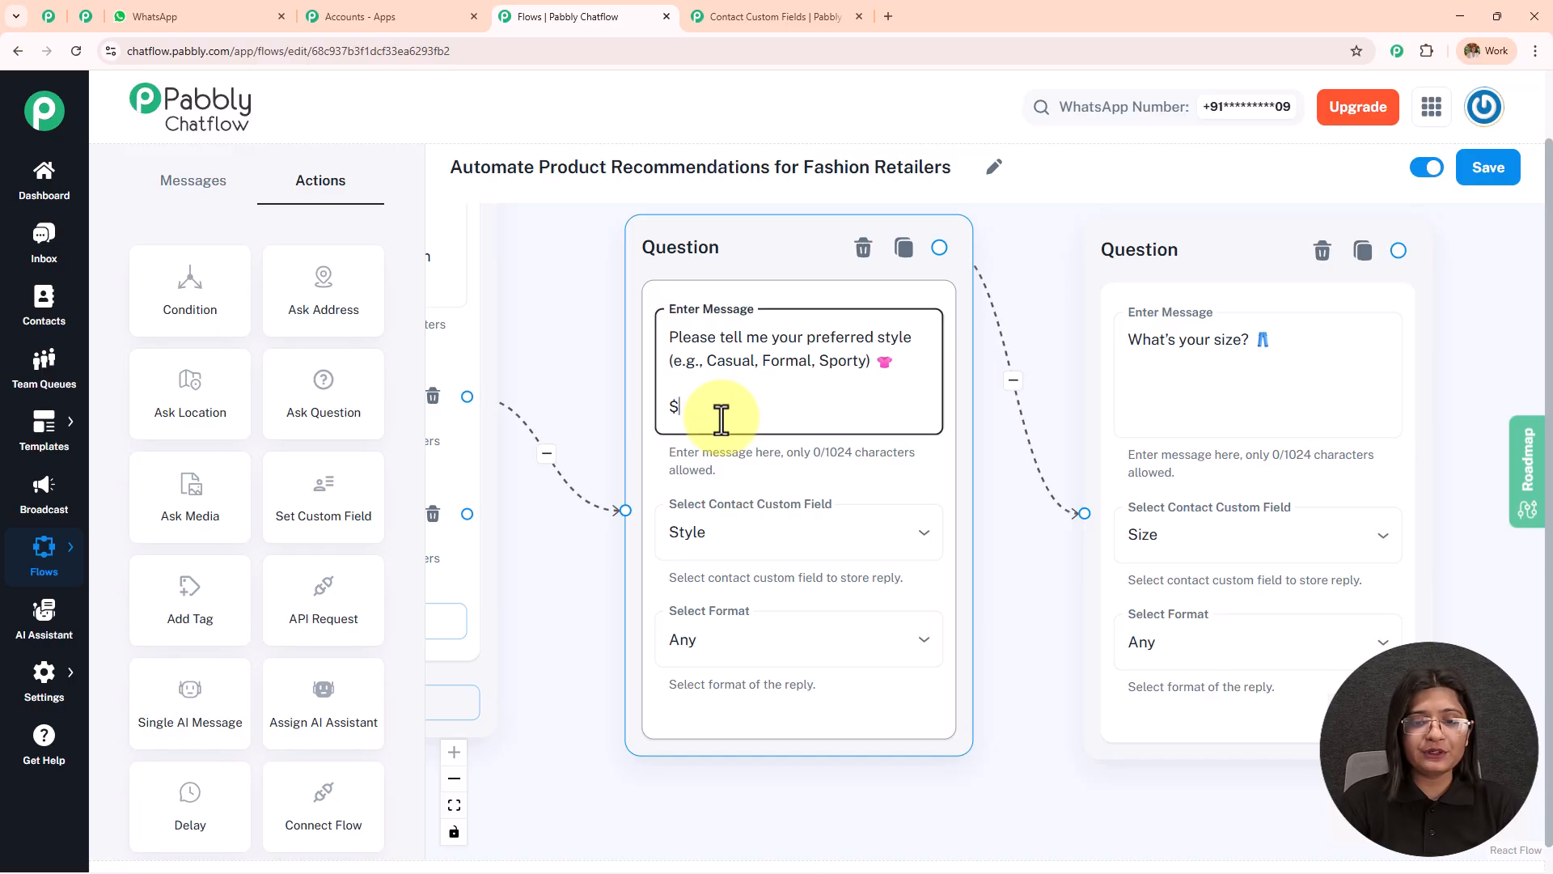
key("BackSpace")
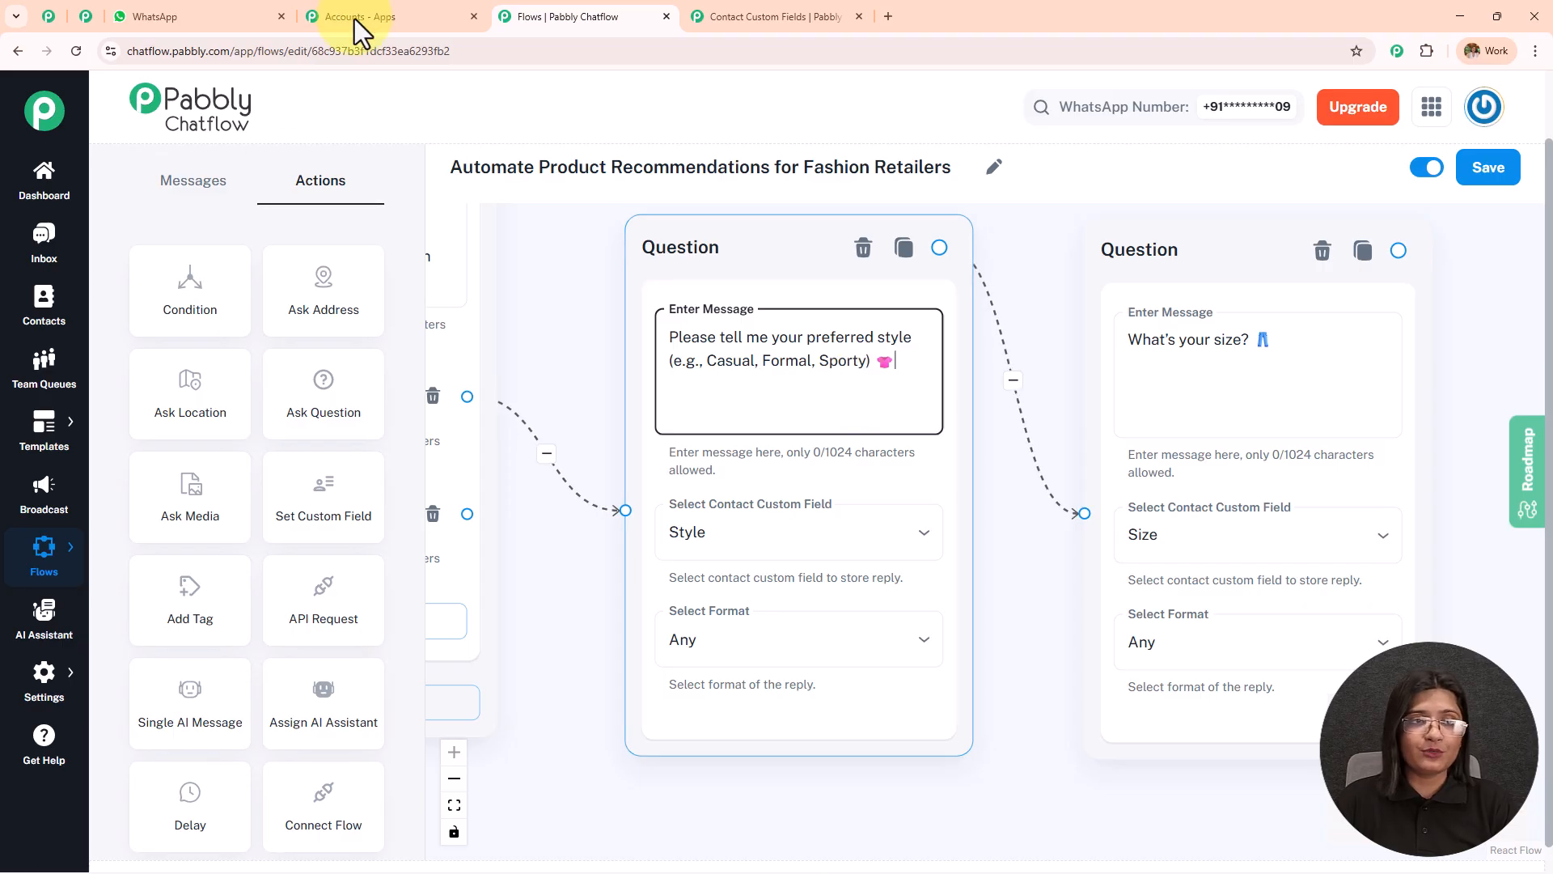
Check the recommendation, order and payment messages in the WhatsApp chat, glance at the custom fields, and return to the flow.
left_click(154, 16)
scroll(953, 433, "down", 4)
scroll(944, 434, "up", 1)
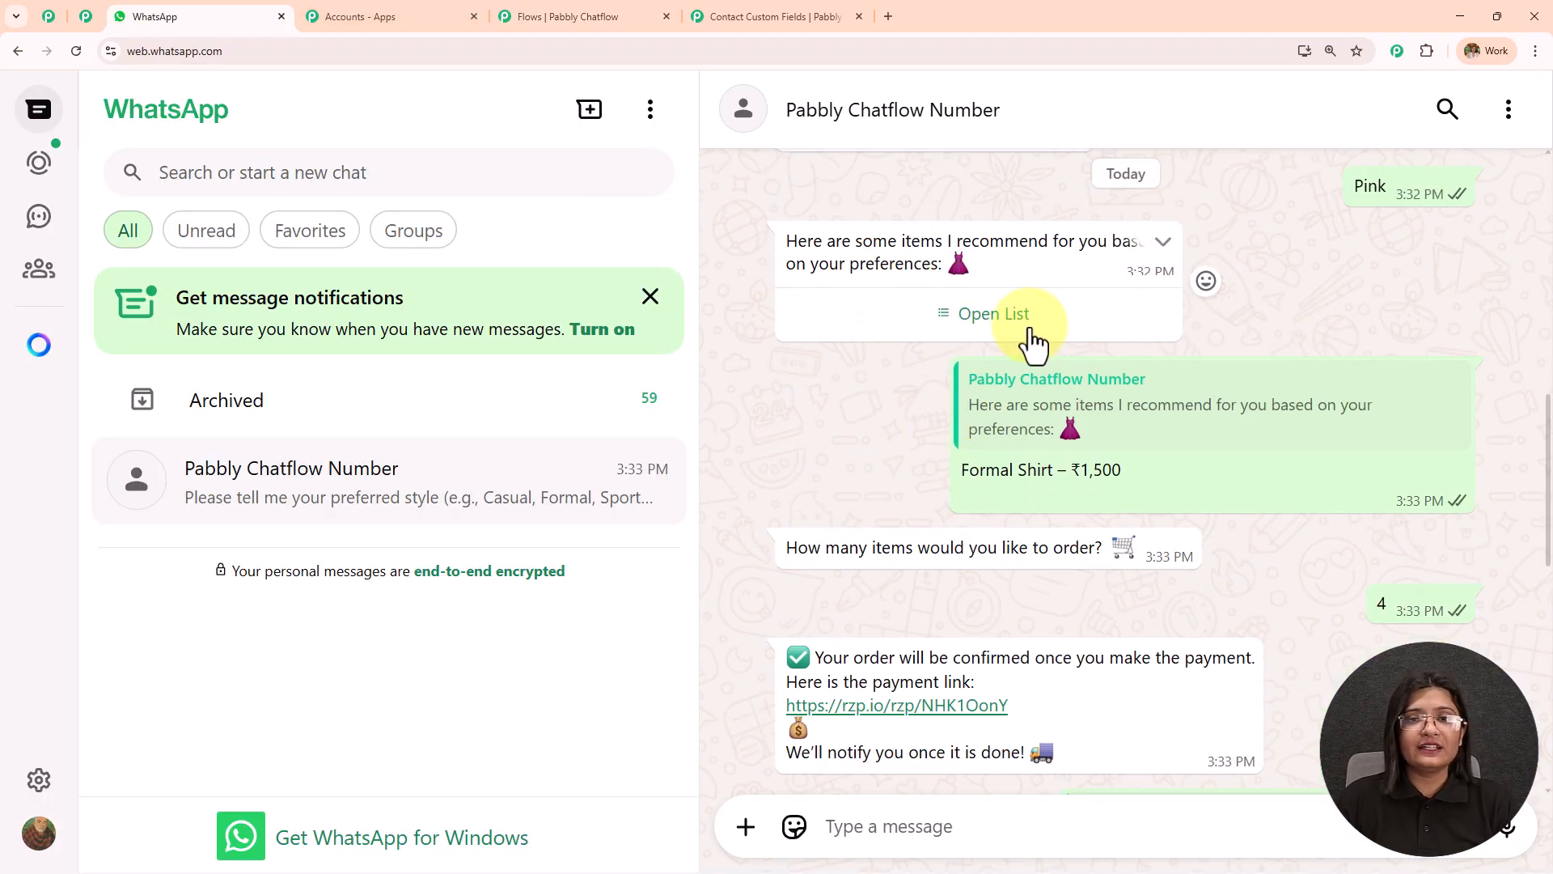
left_click(781, 16)
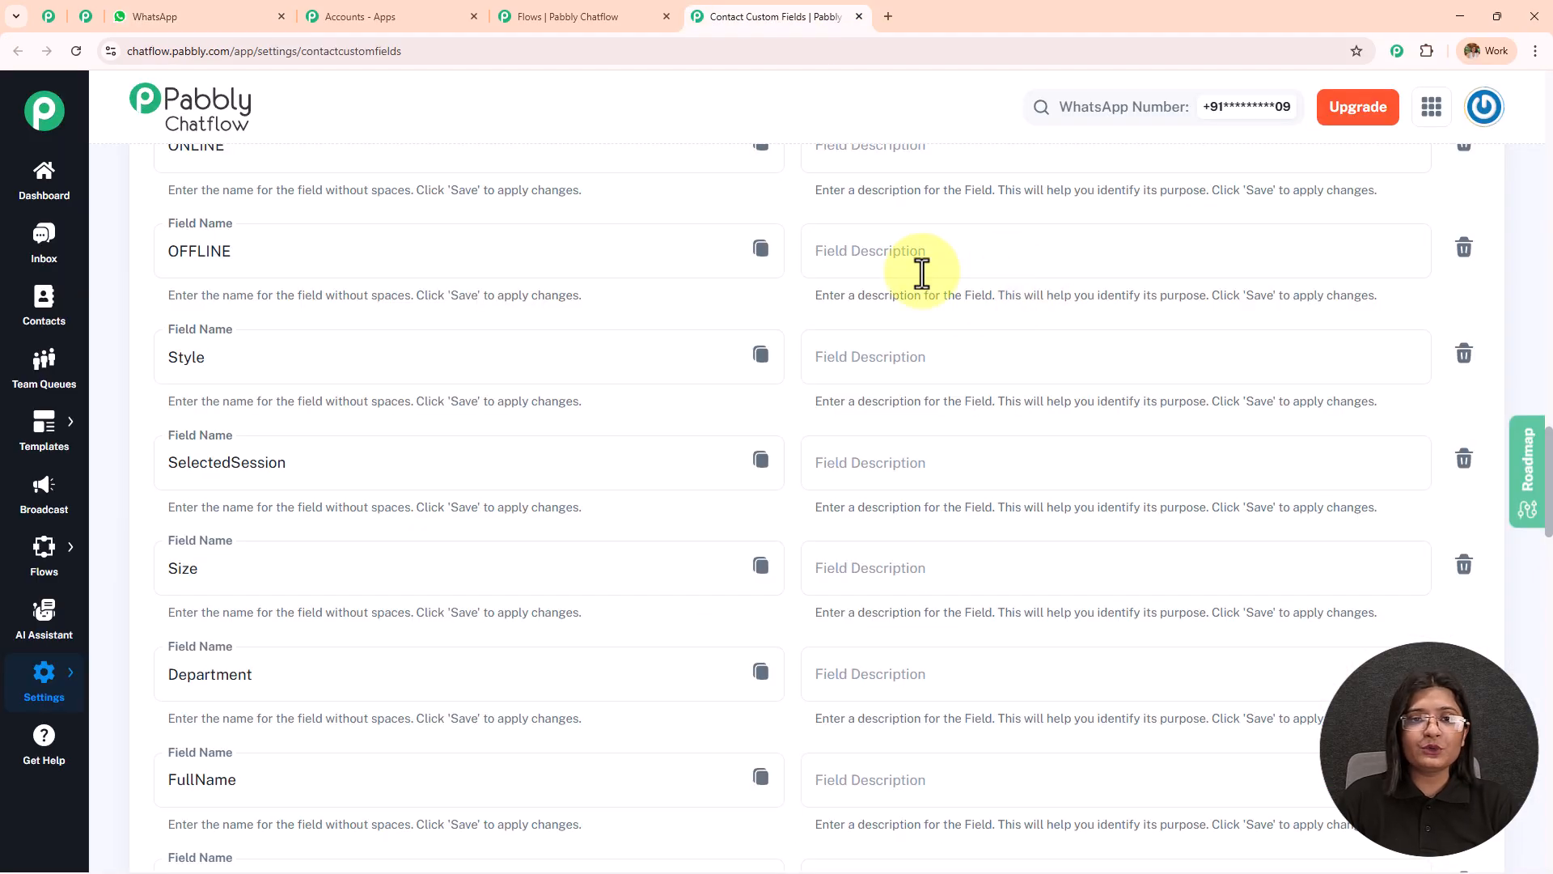
left_click(582, 16)
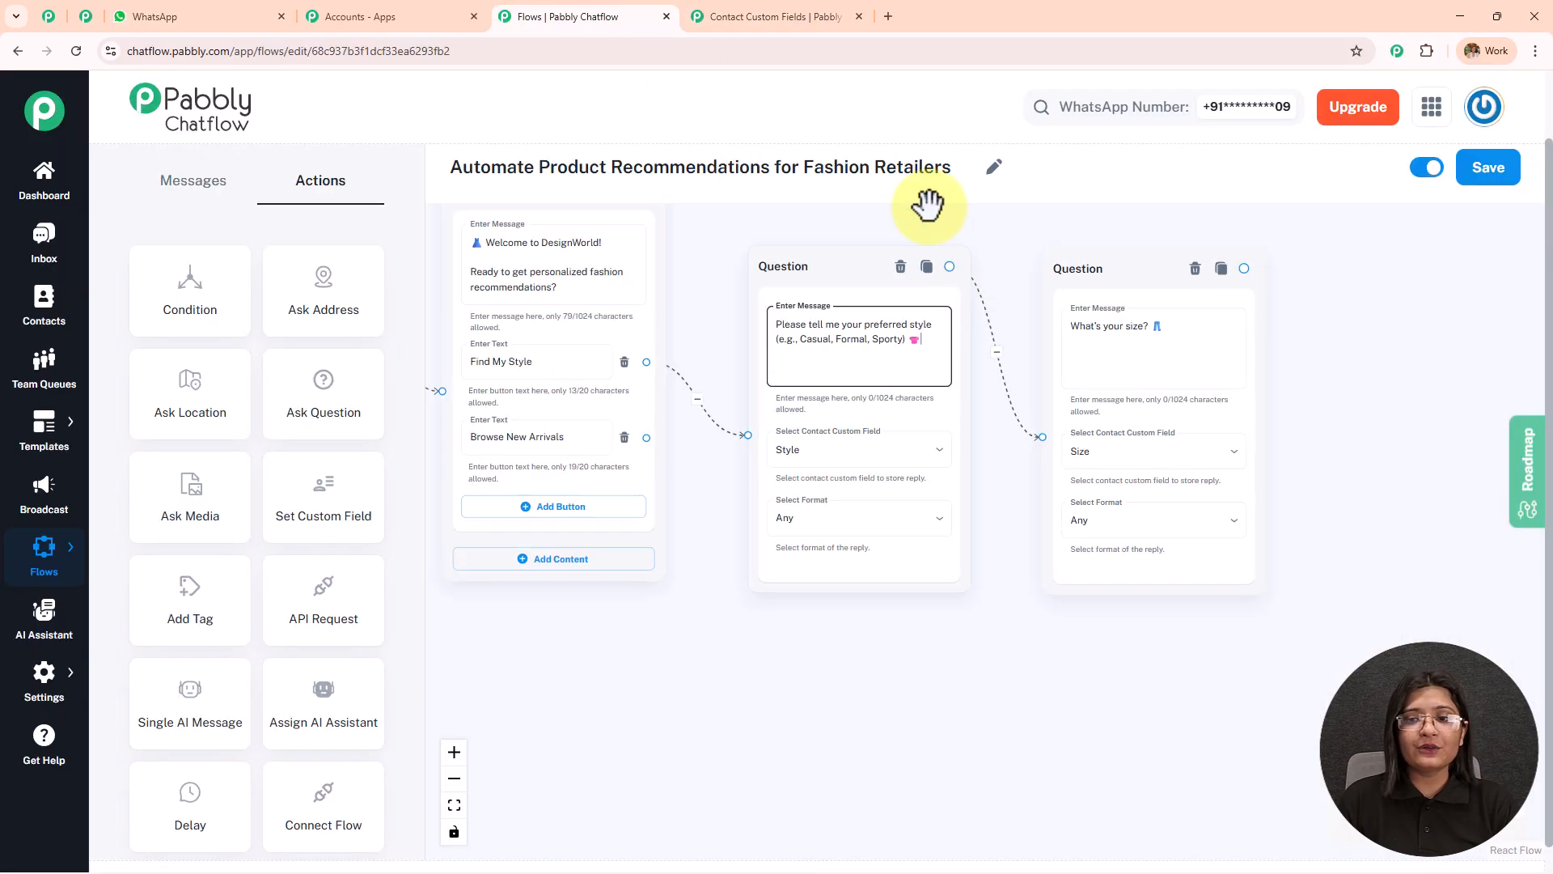
Examine the flow's nodes from the trigger and welcome message through the preference questions, product list, order quantity and payment message.
left_click_drag(941, 233, 1198, 335)
scroll(818, 289, "down", 2)
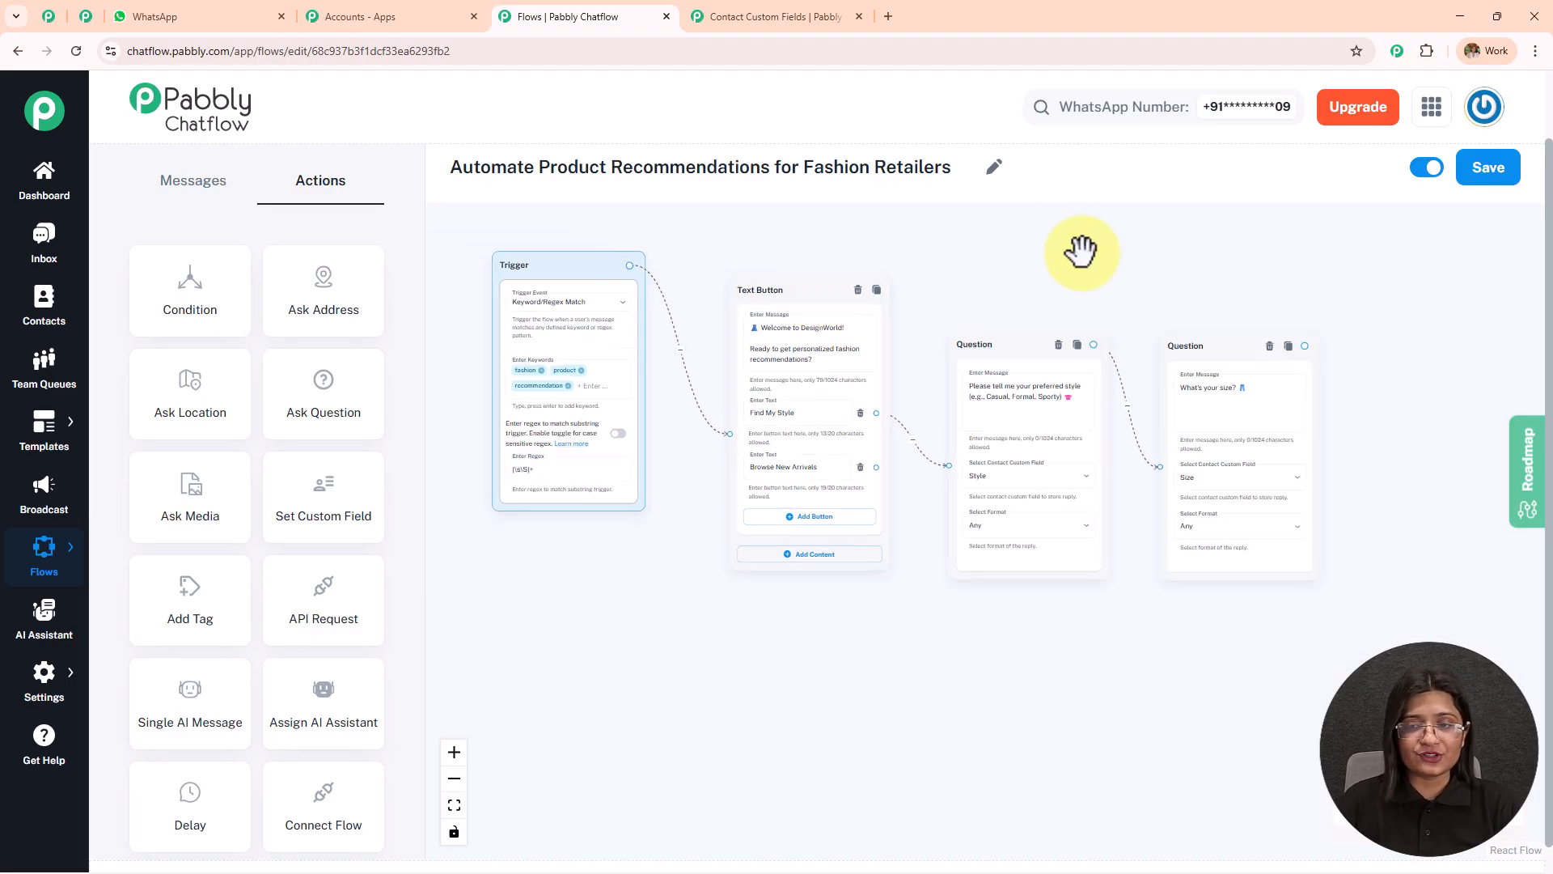
scroll(1082, 251, "up", 2)
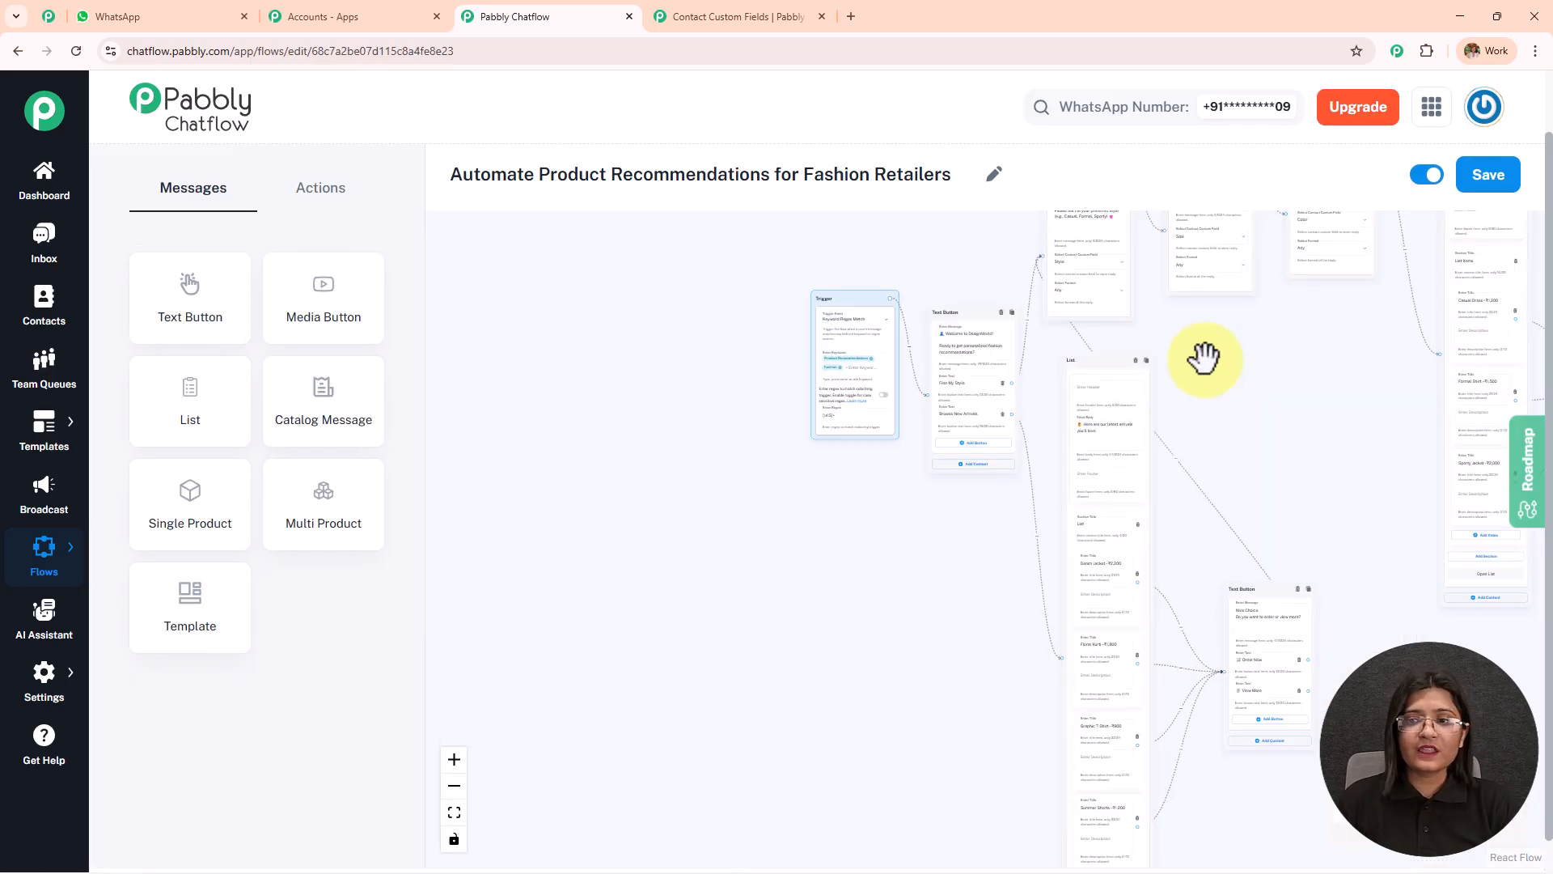
left_click_drag(1204, 358, 780, 704)
scroll(794, 496, "up", 4)
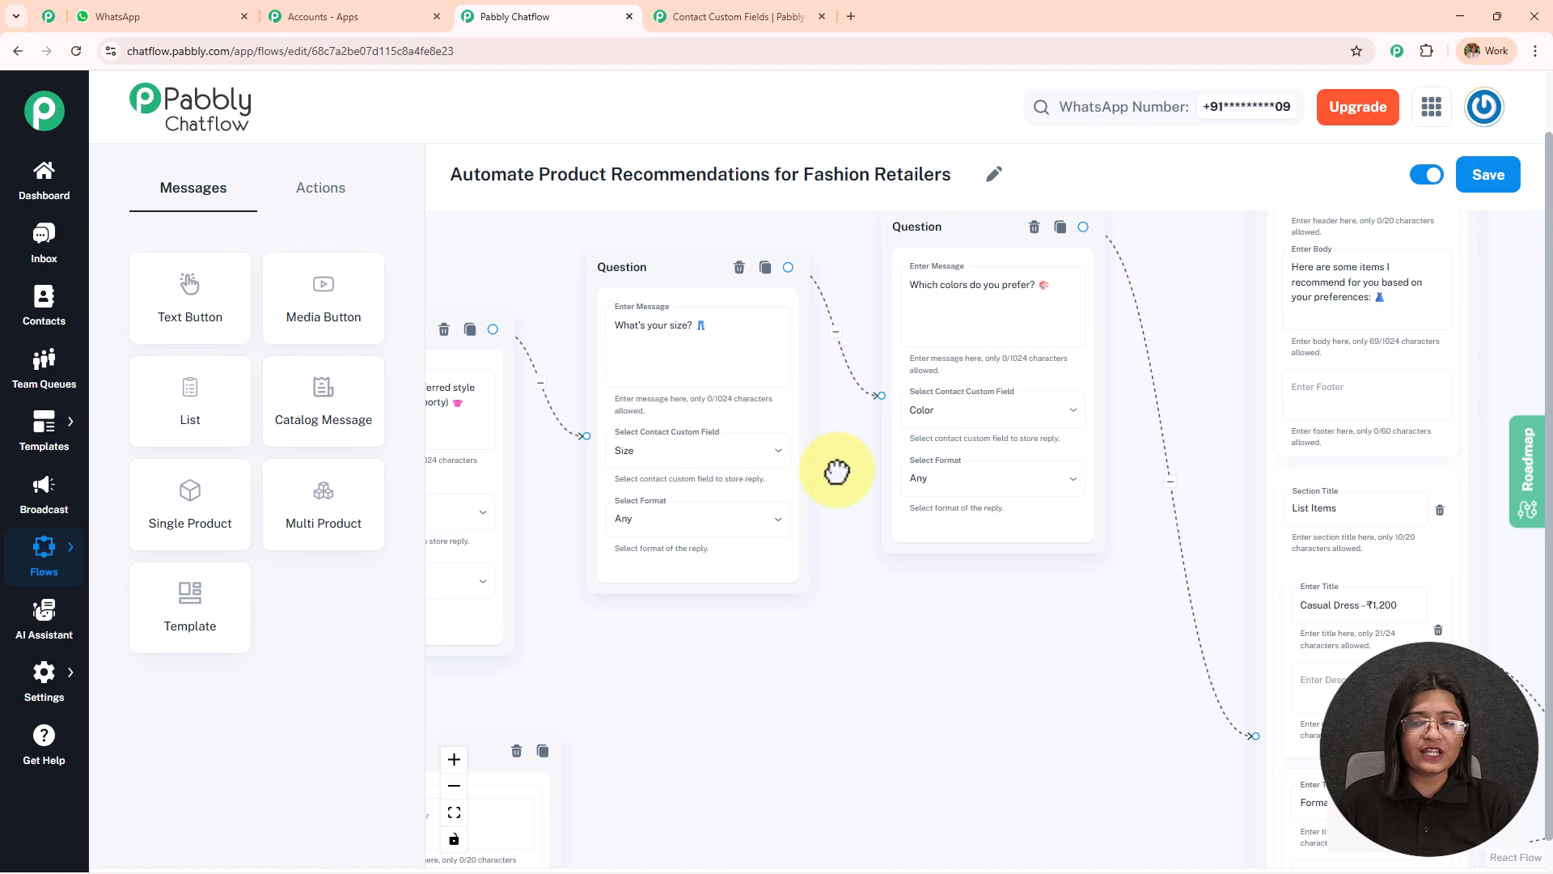
left_click_drag(847, 457, 669, 538)
scroll(739, 451, "up", 3)
scroll(943, 384, "down", 6)
left_click_drag(1033, 337, 680, 347)
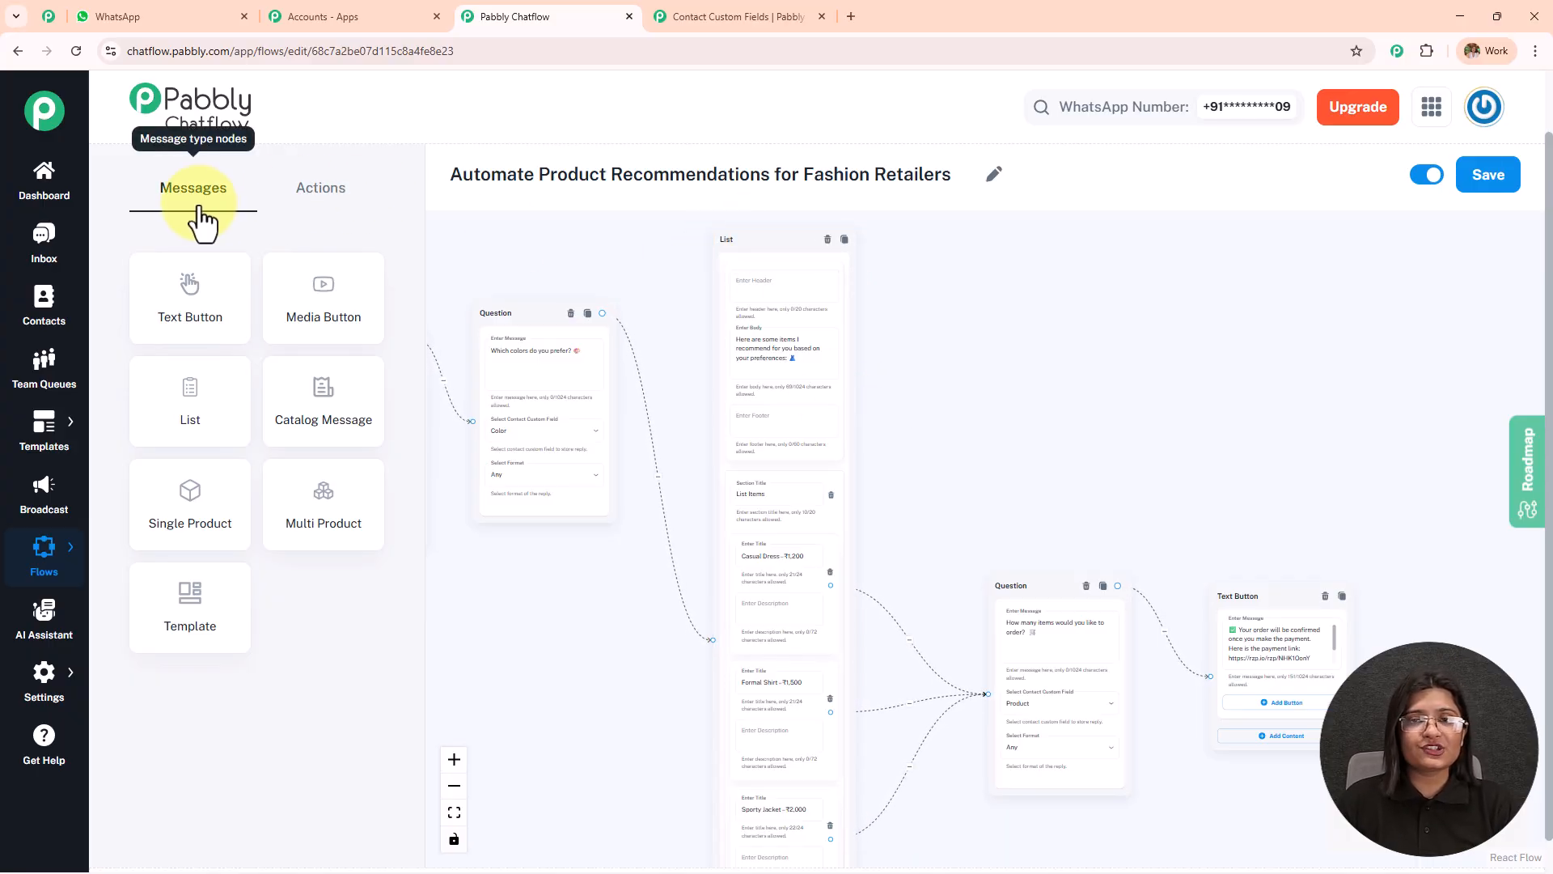
Add a List message node beside the recommendation list, with one section holding two blank items.
left_click_drag(186, 405, 977, 309)
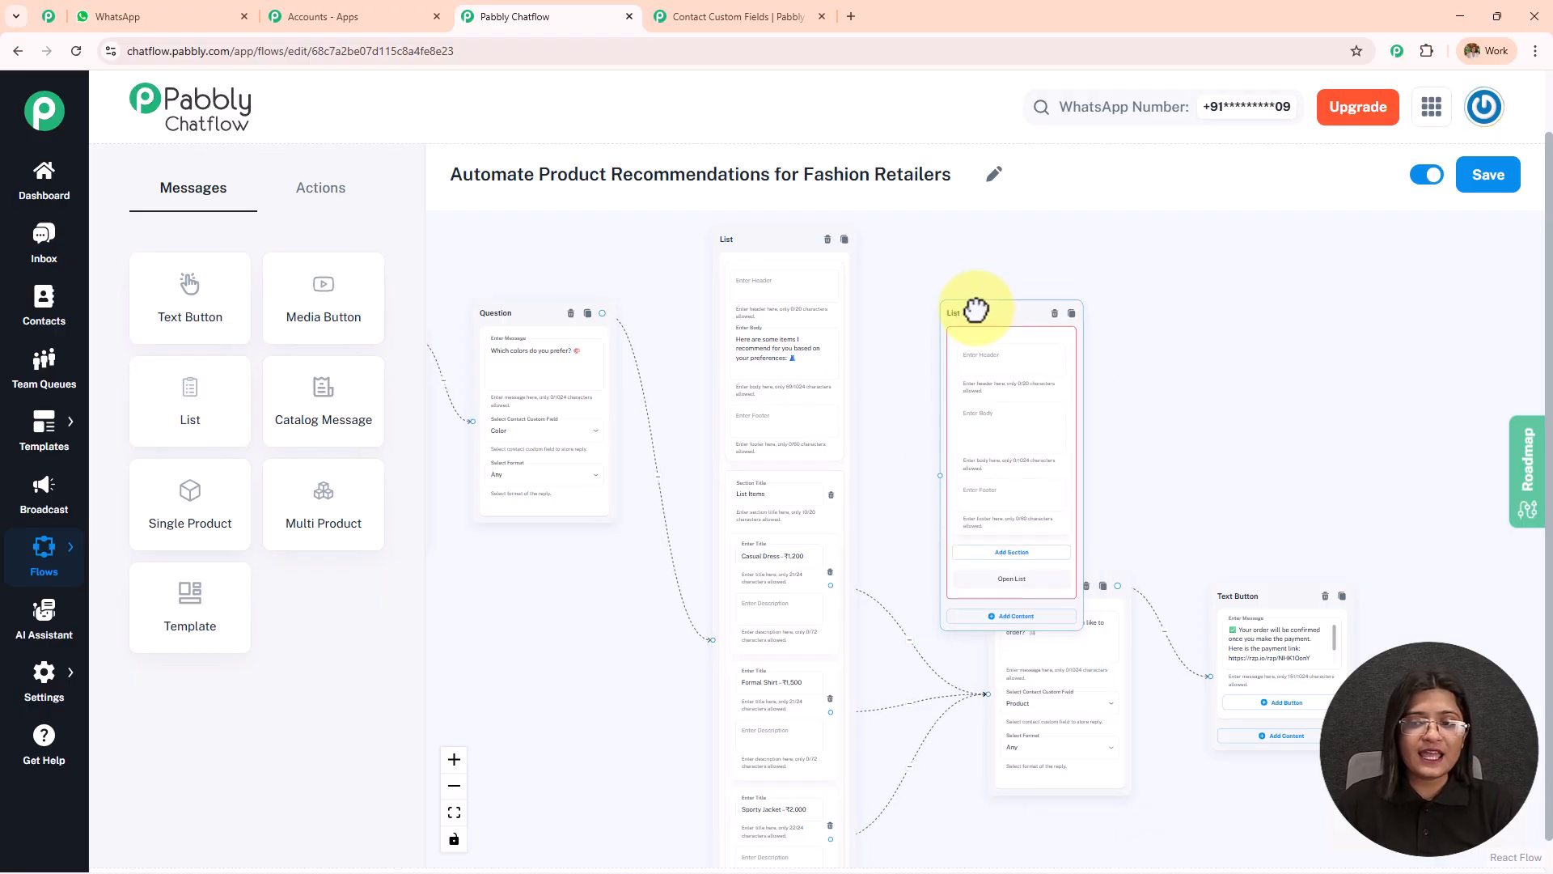
scroll(983, 352, "up", 5)
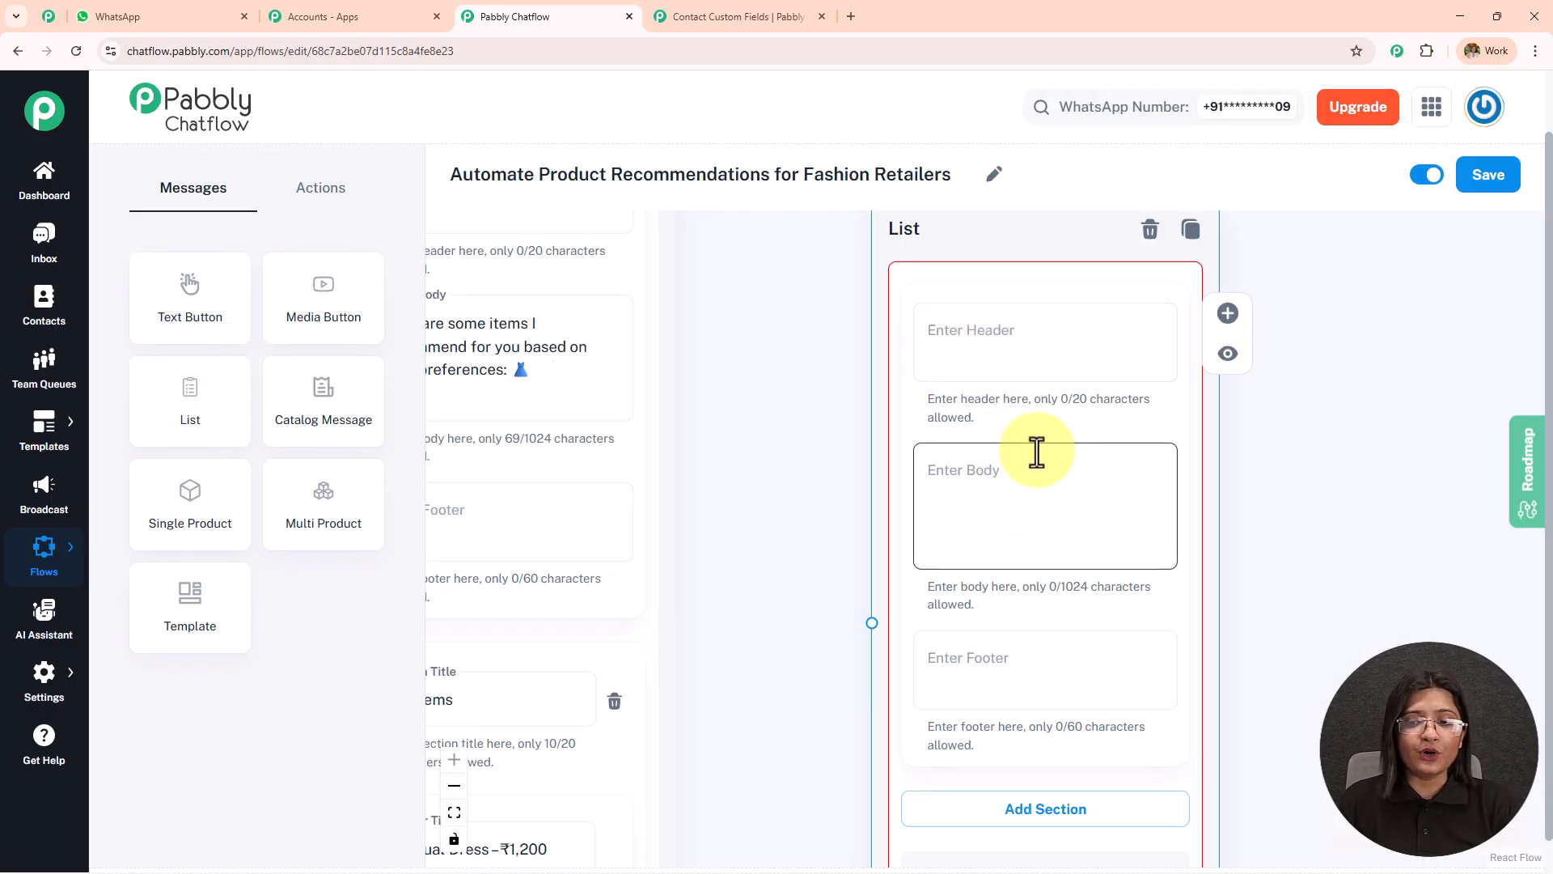
left_click_drag(1258, 516, 1276, 106)
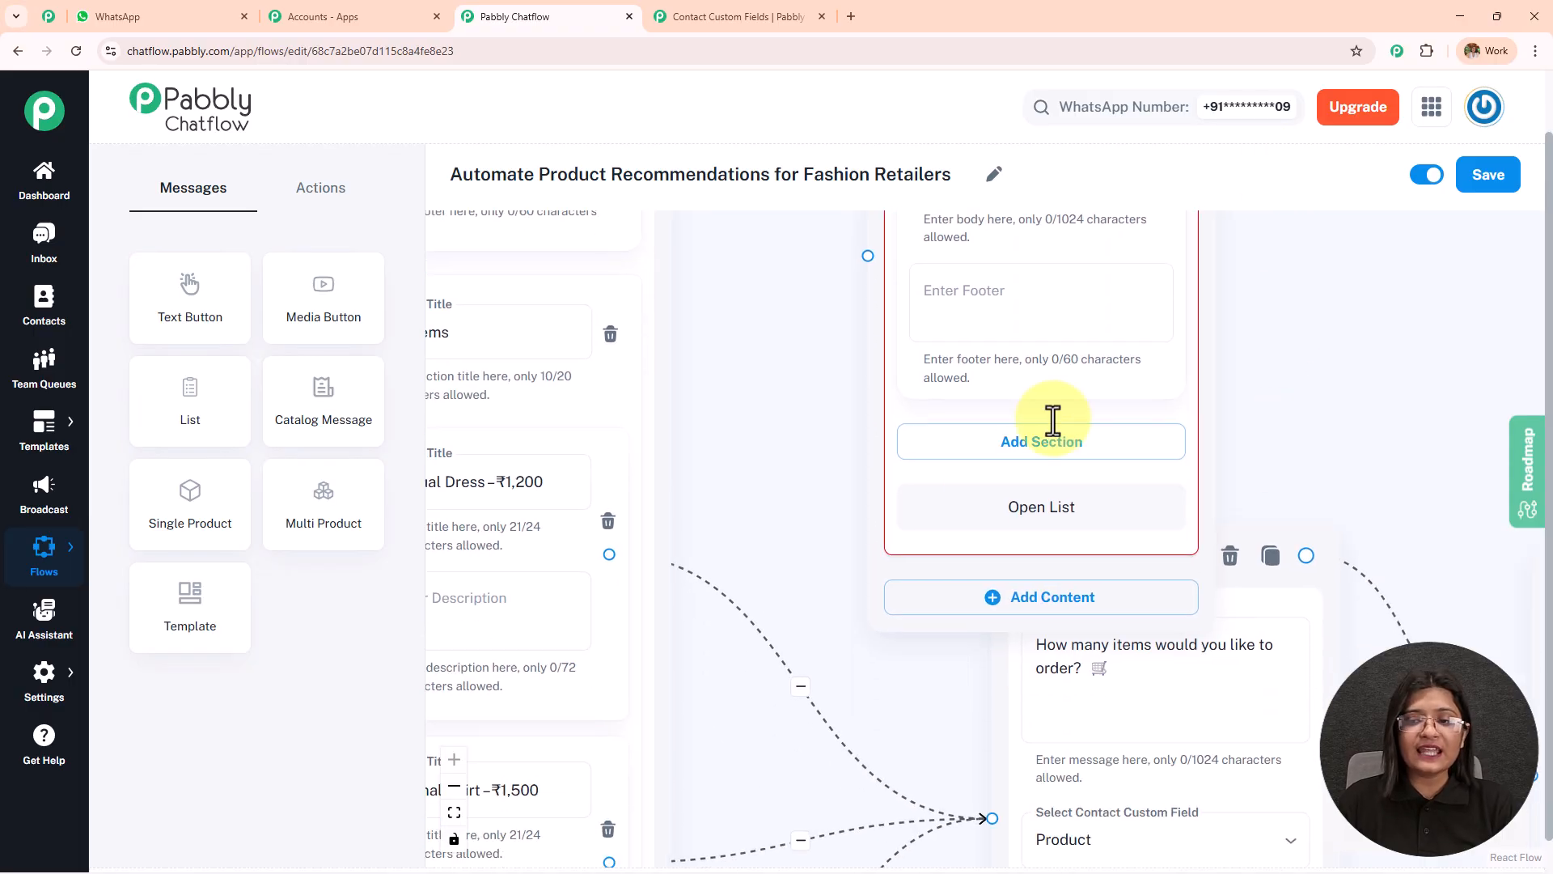
left_click(1008, 440)
left_click(1040, 617)
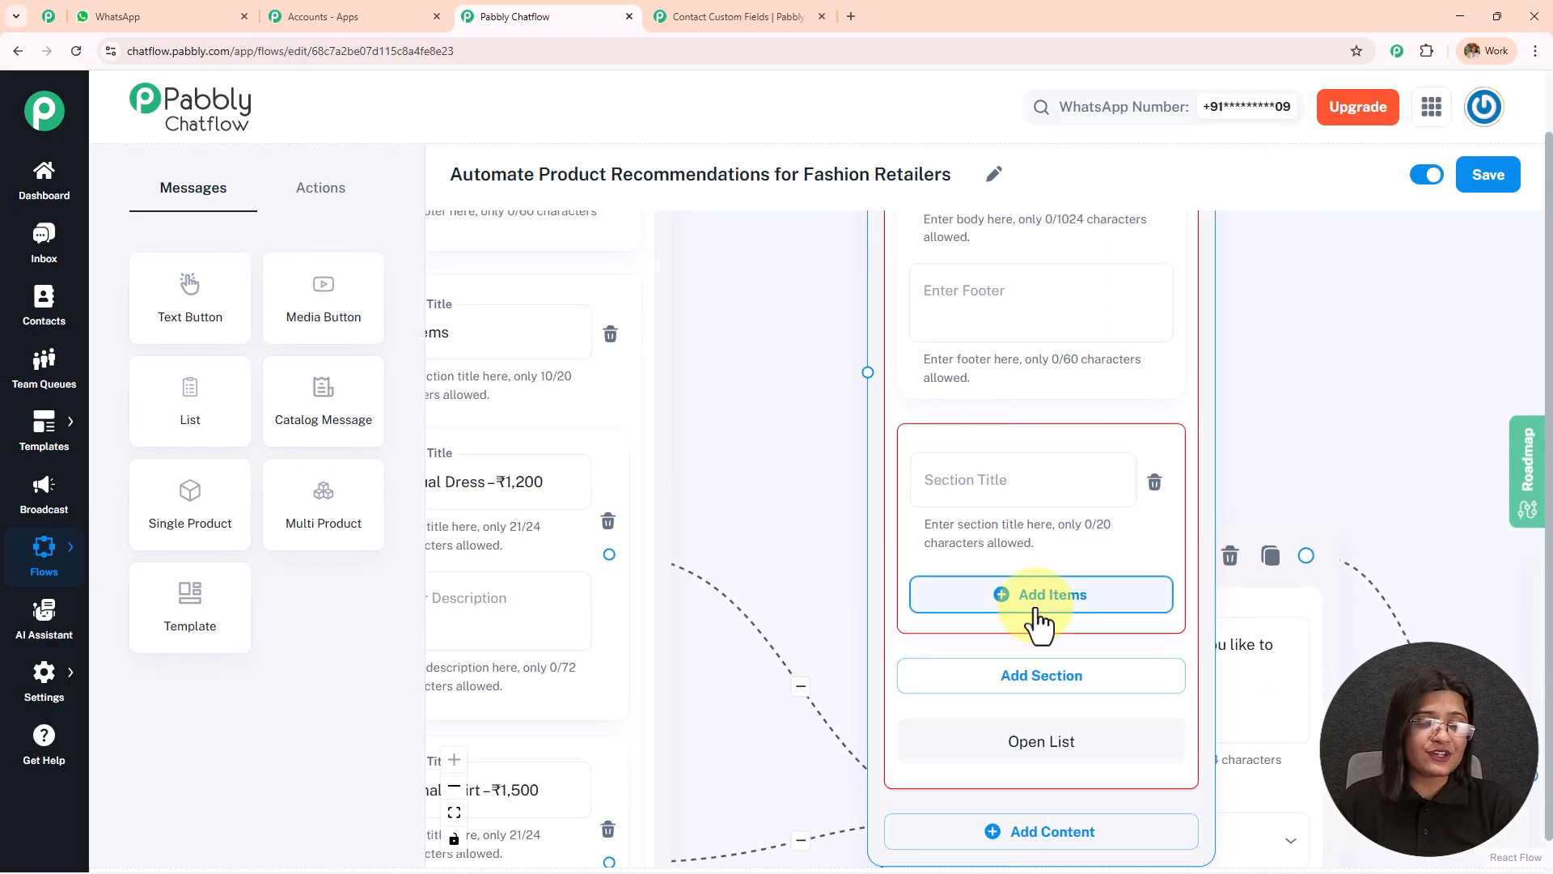
left_click_drag(1307, 461, 1294, 216)
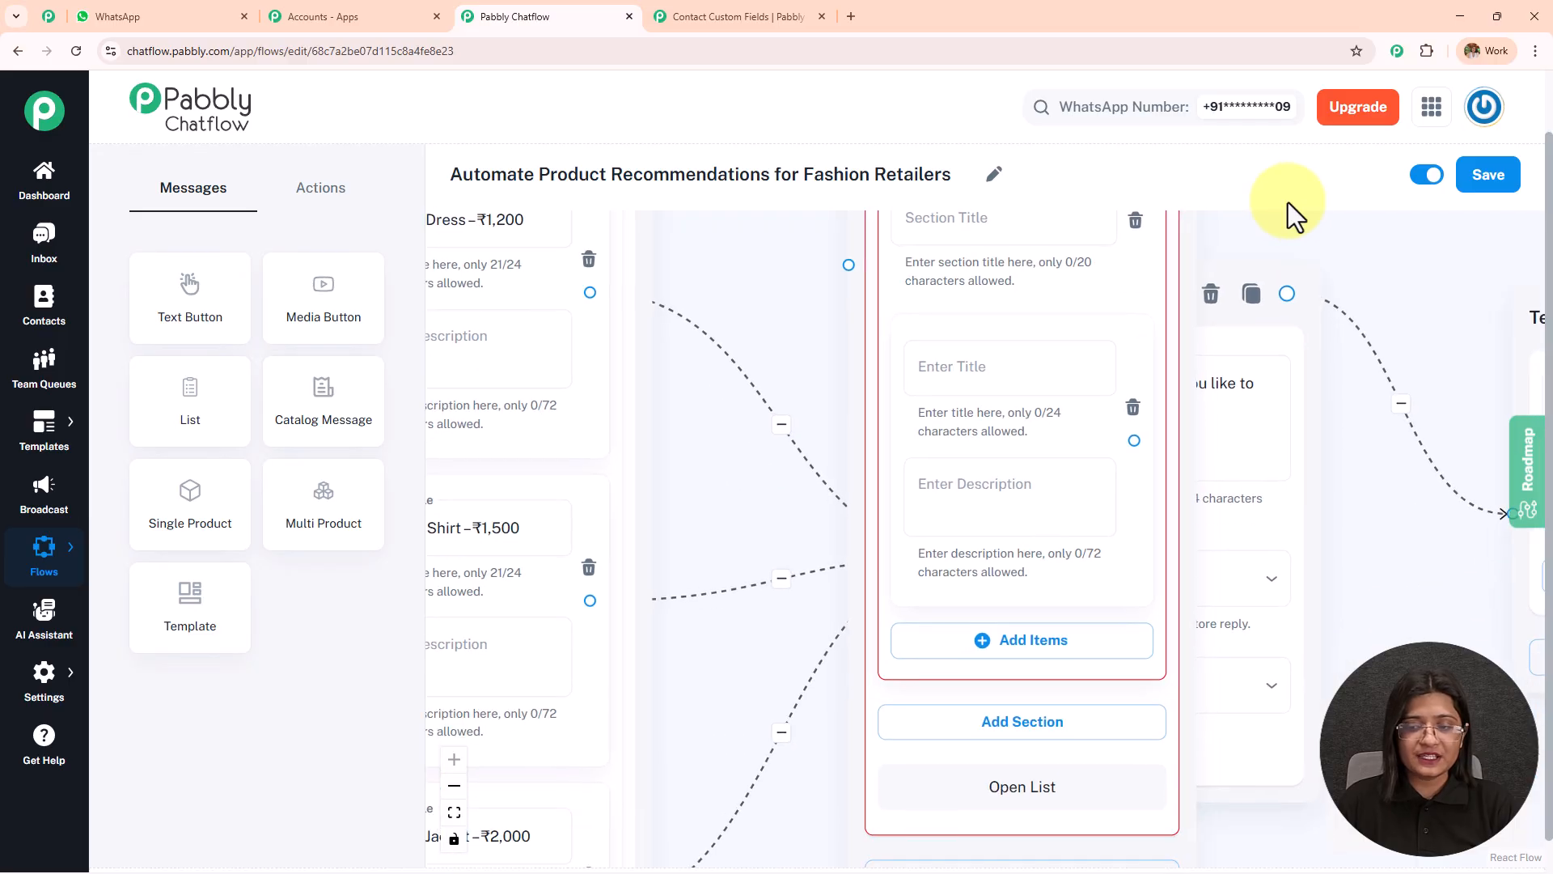
left_click(1022, 642)
Delete the newly added blank List node from the flow.
scroll(842, 440, "down", 5)
left_click_drag(837, 354, 856, 556)
left_click(983, 291)
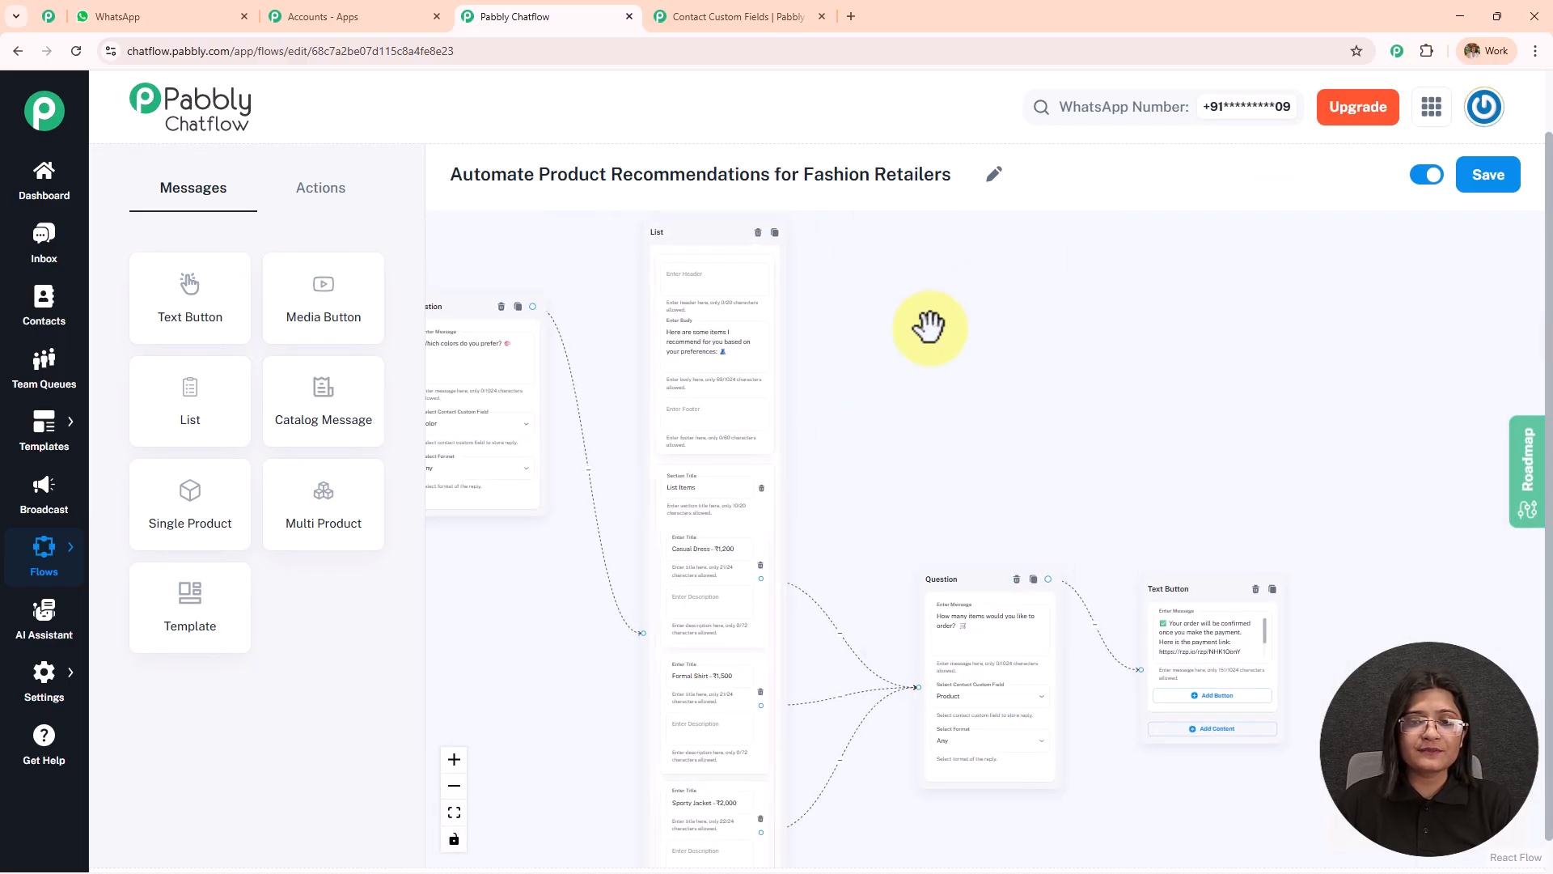
Compare the recommendation list's body text with the message in the WhatsApp chat and return to the flow.
scroll(841, 379, "up", 5)
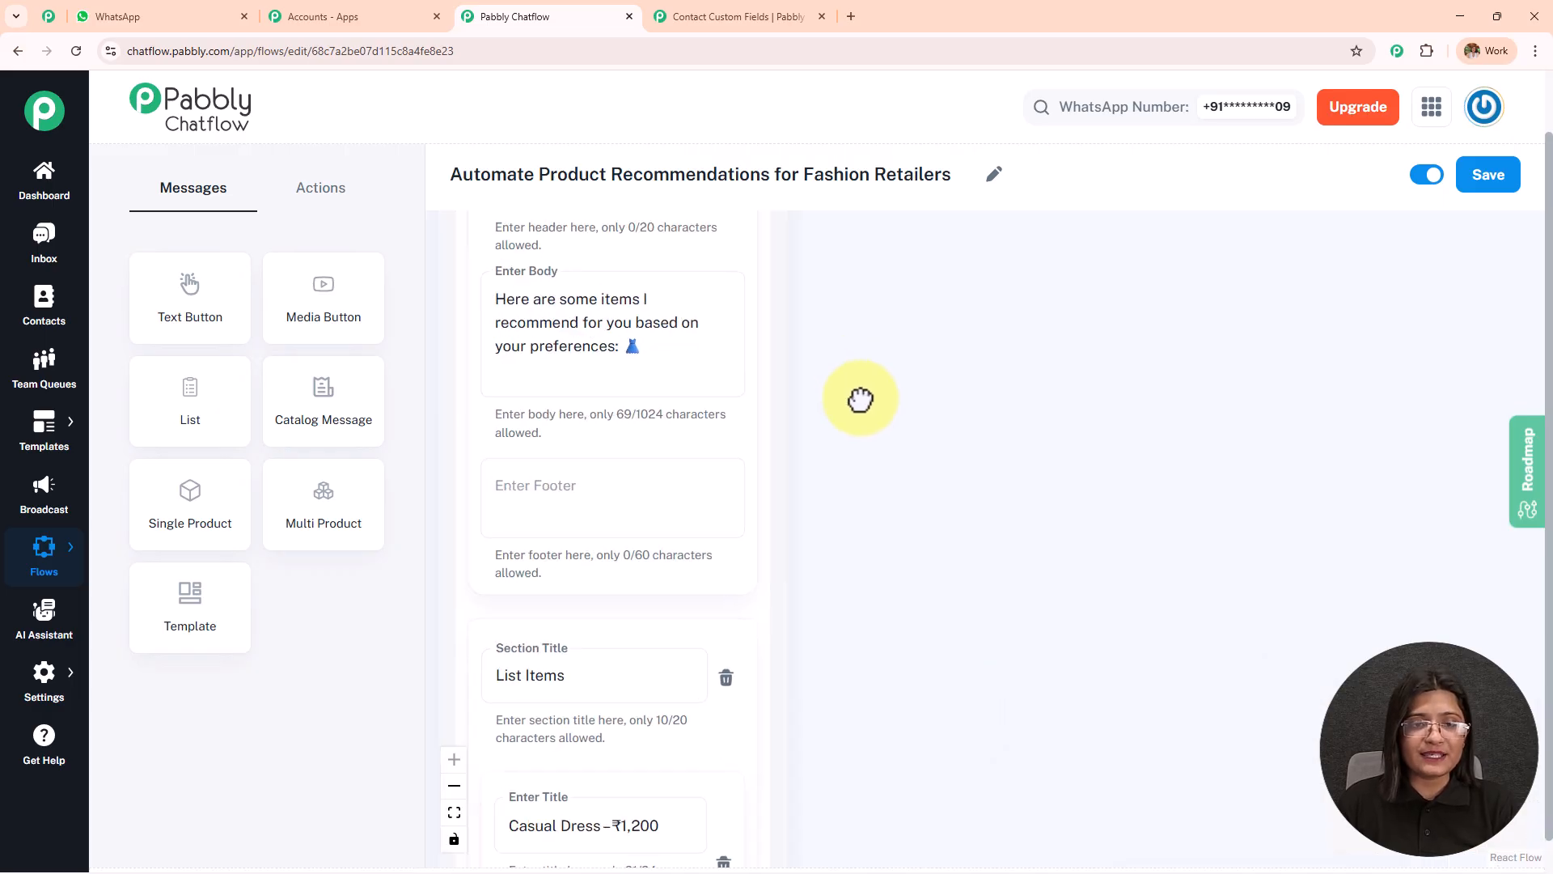
left_click(680, 384)
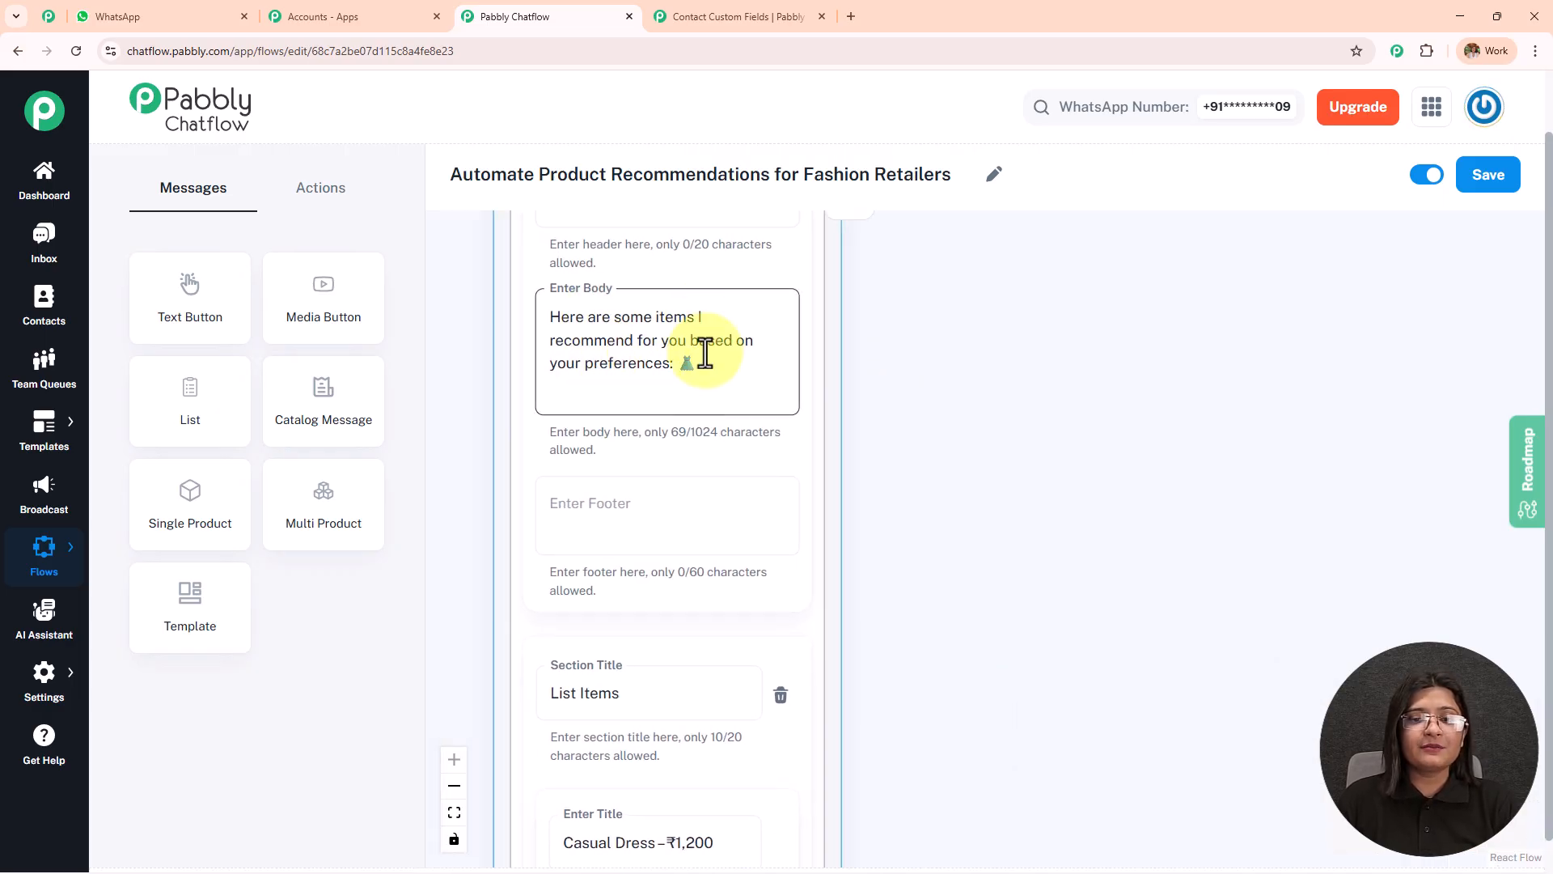
left_click(191, 14)
scroll(971, 380, "down", 4)
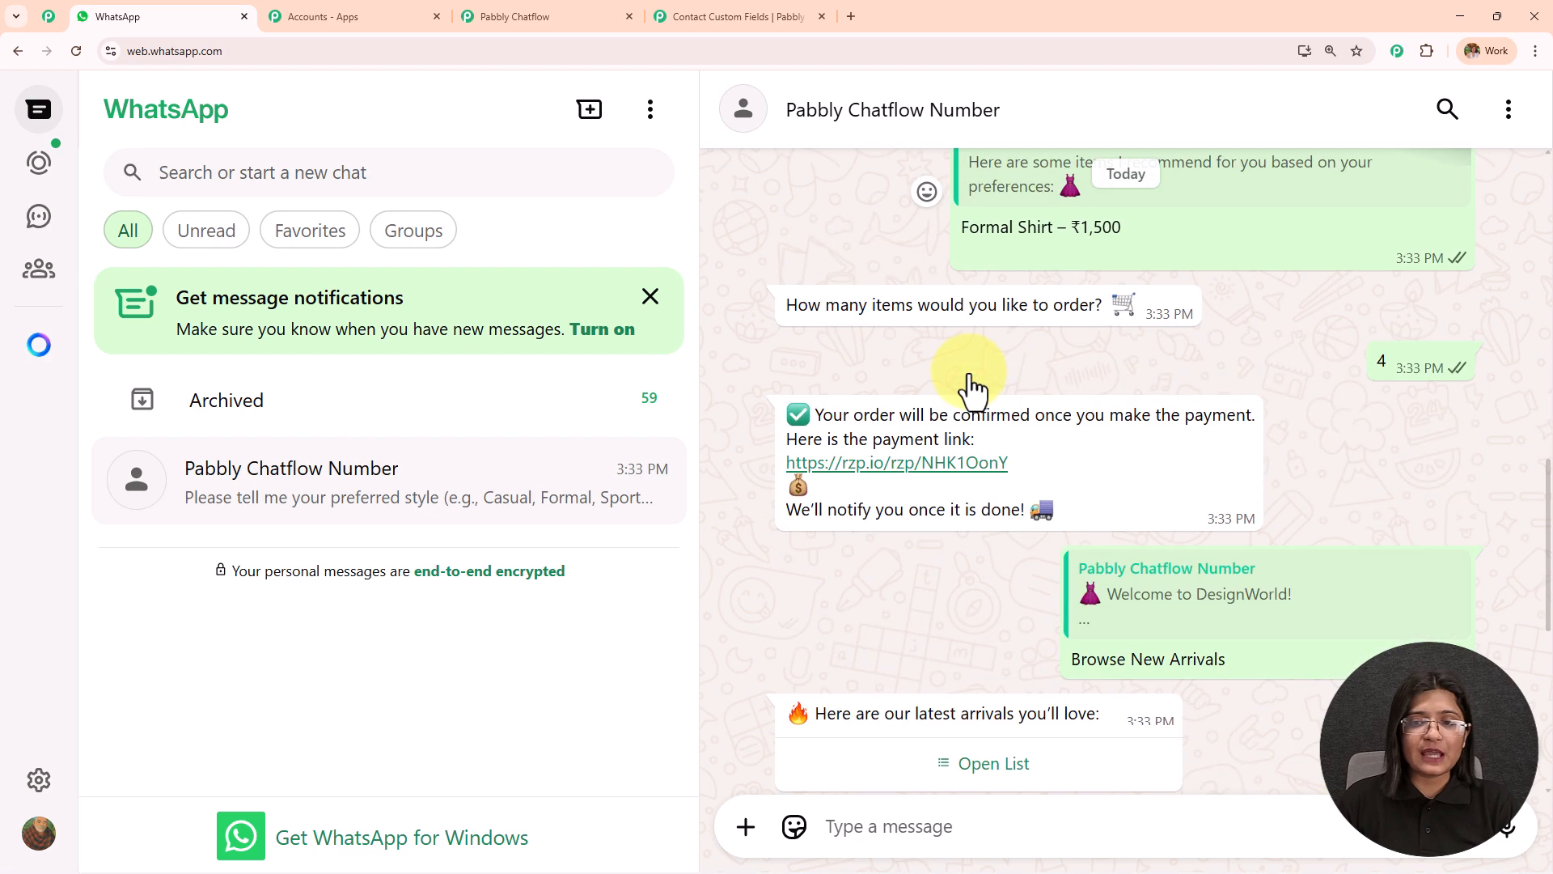
scroll(971, 387, "up", 4)
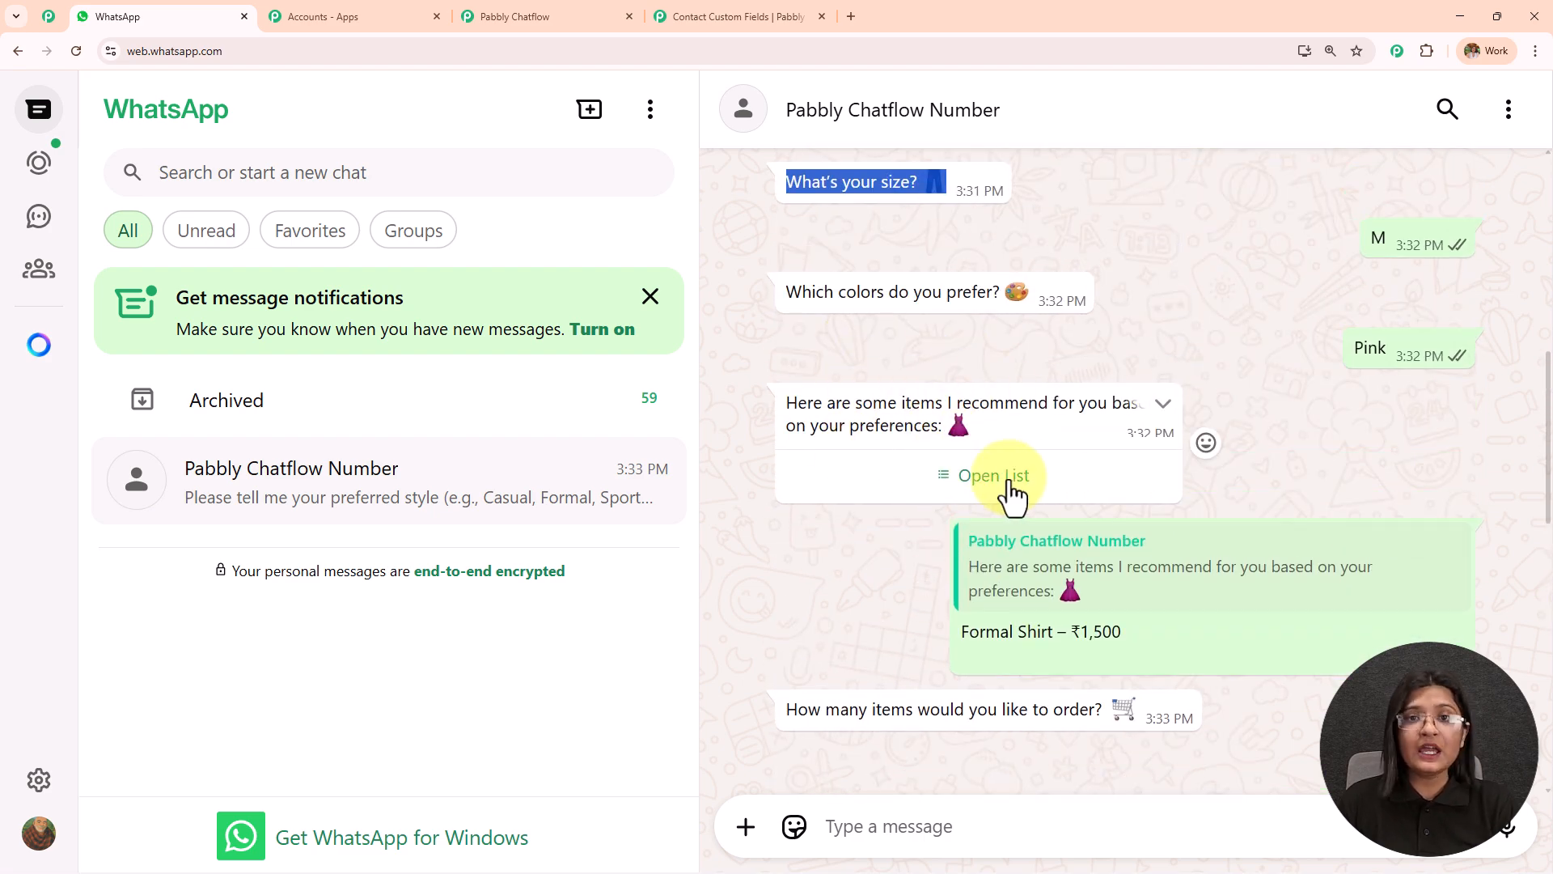
left_click(527, 14)
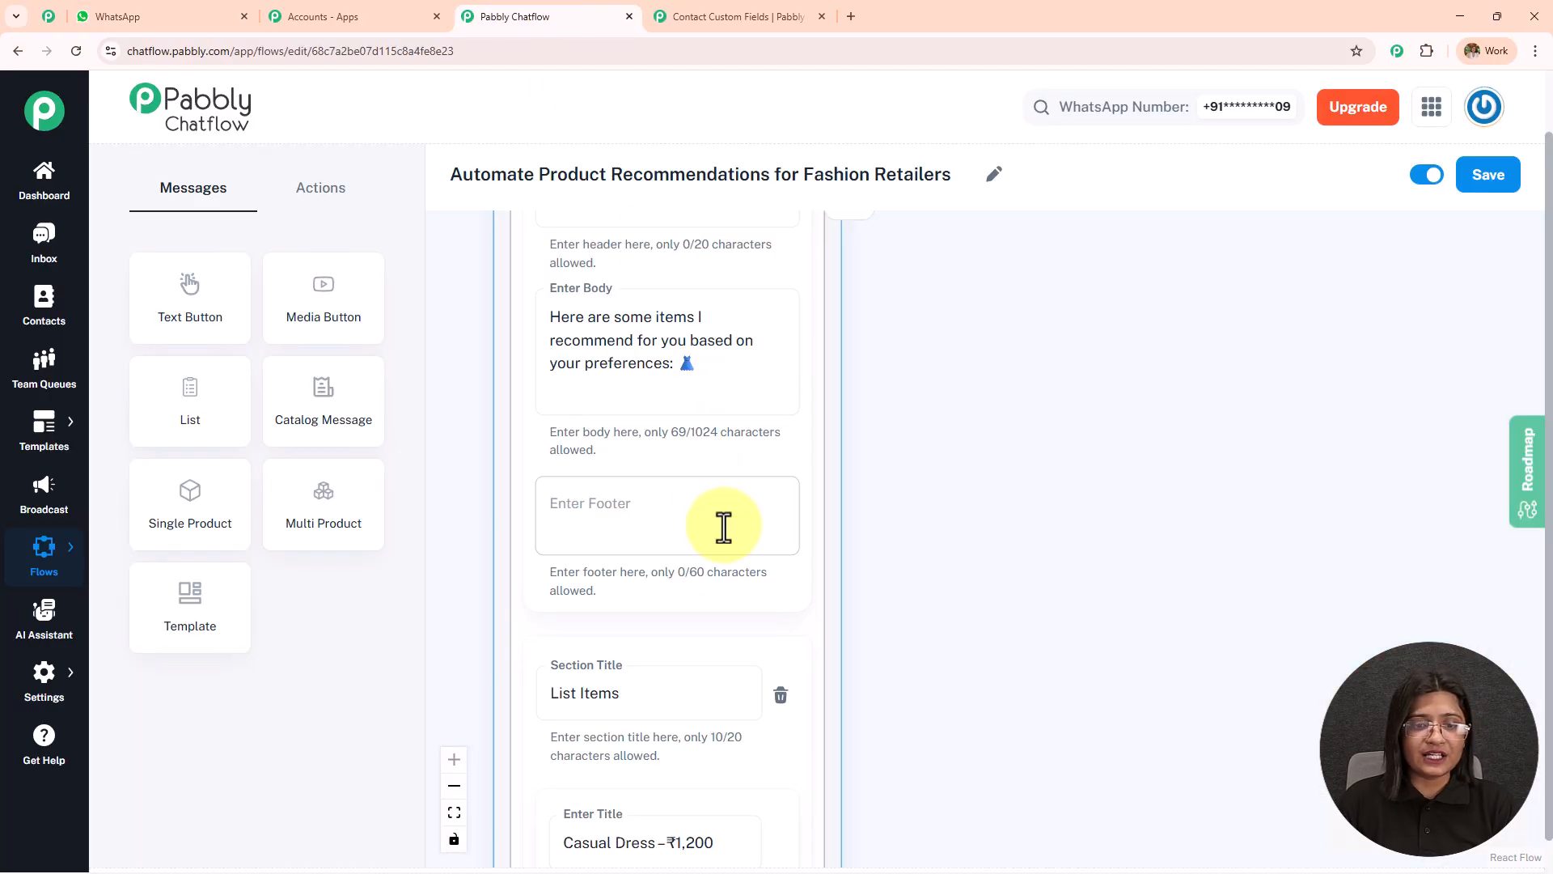
Examine the recommendation list's section title, its product items with prices, and their connections to the order quantity question.
scroll(711, 510, "down", 4)
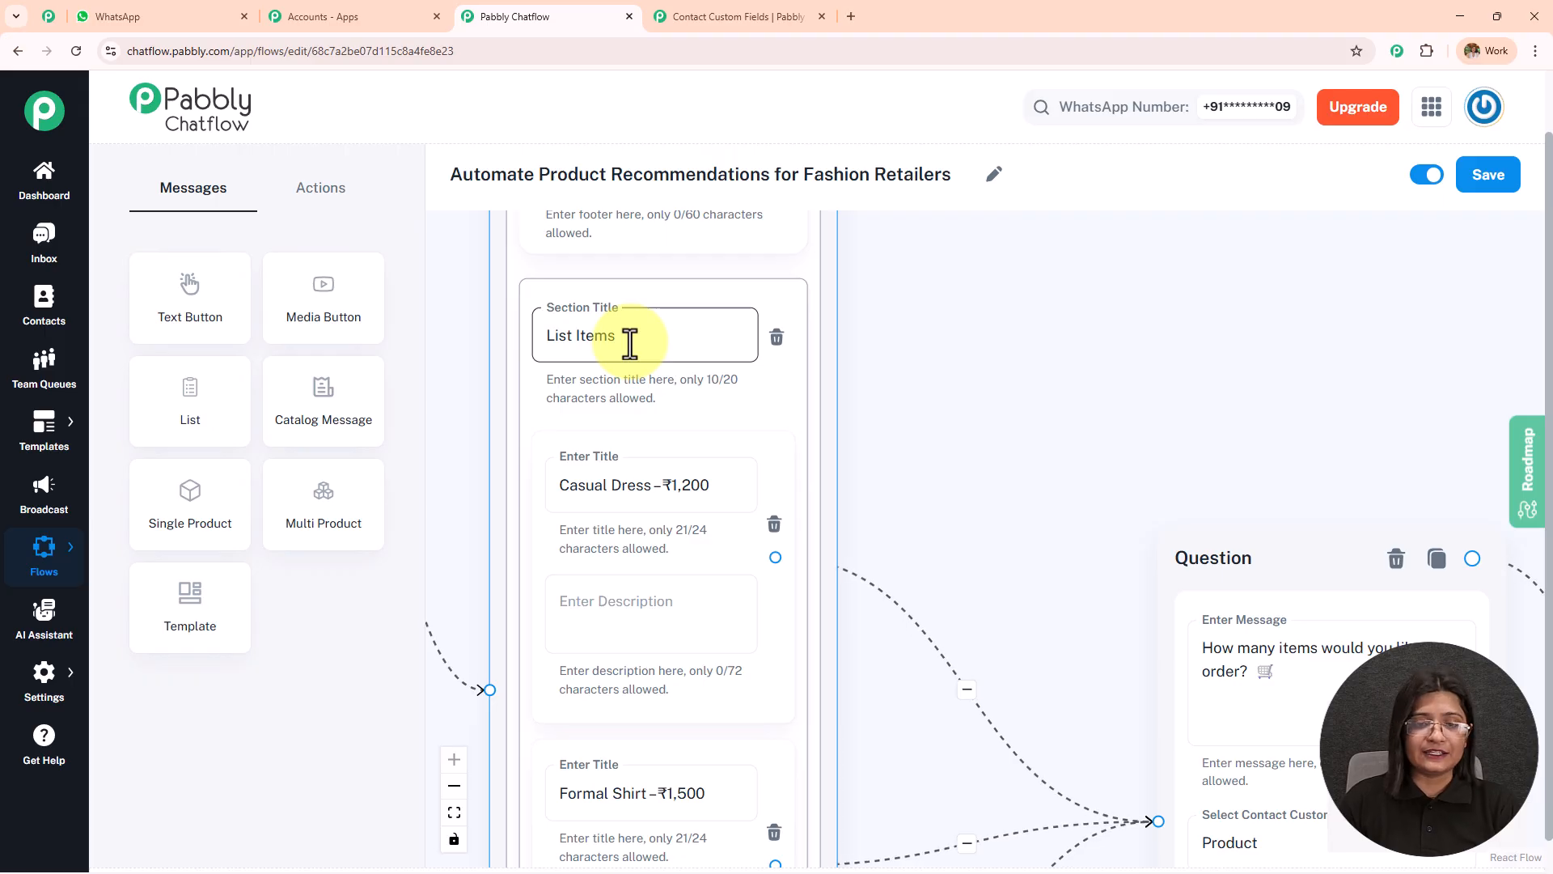
scroll(925, 409, "down", 3)
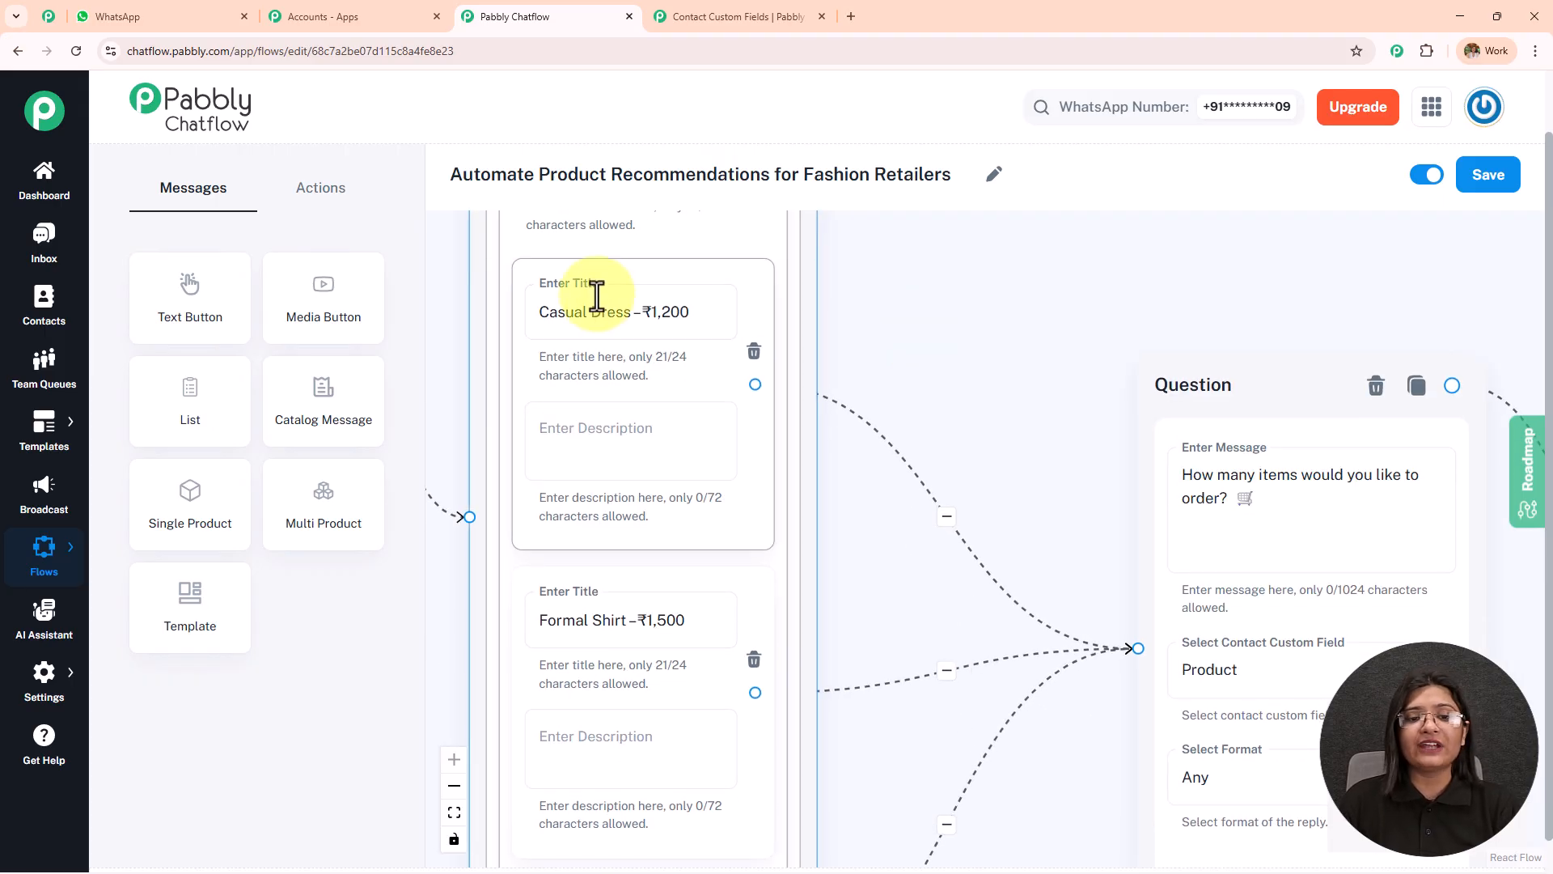
scroll(914, 504, "down", 2)
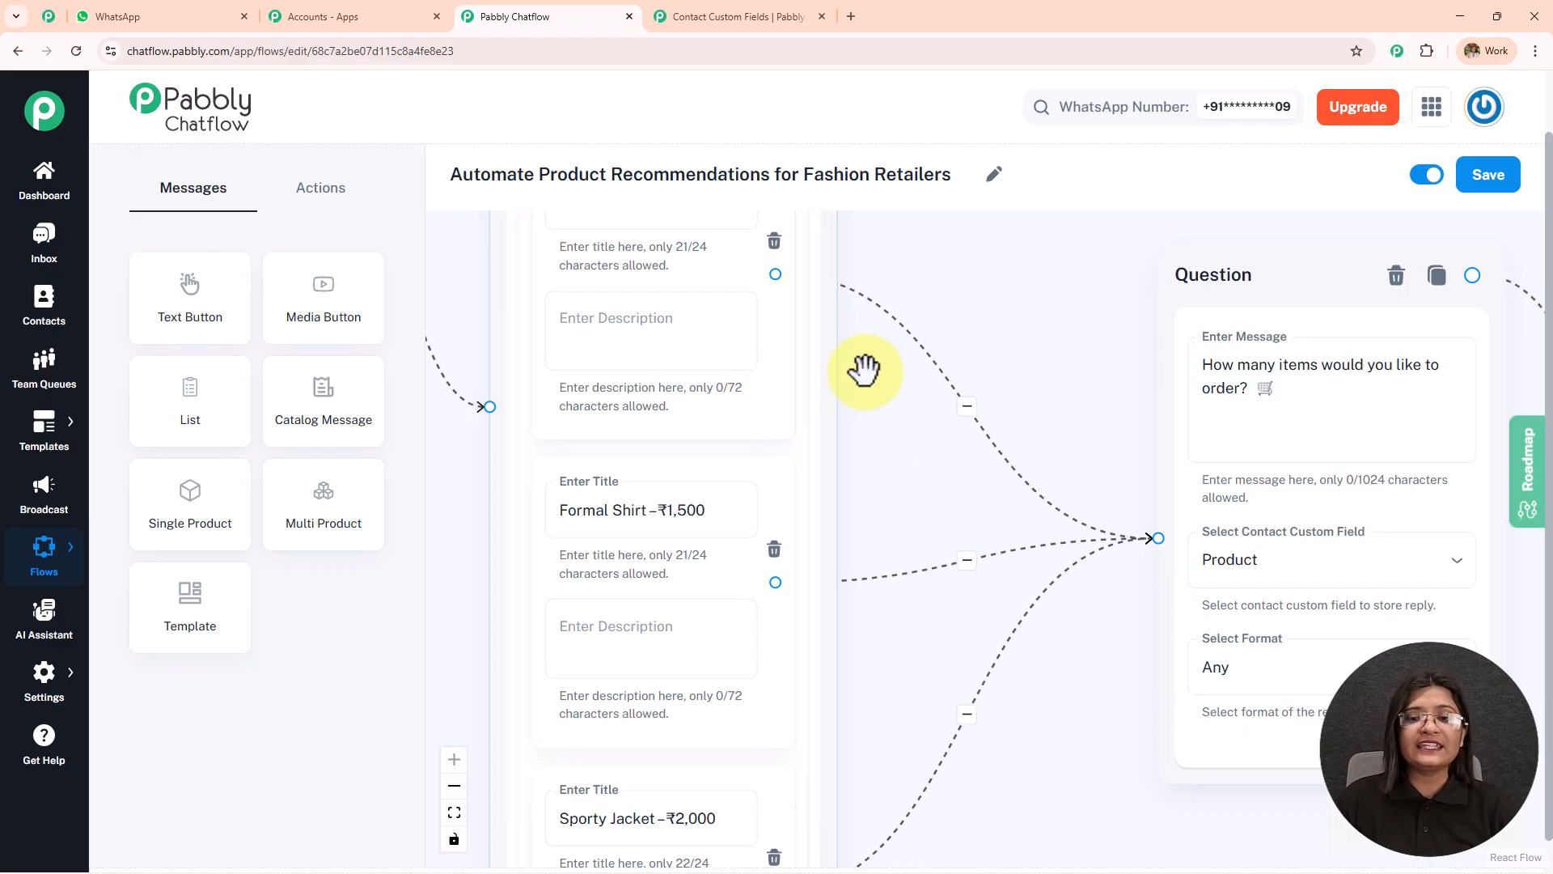
scroll(874, 404, "up", 2)
scroll(906, 538, "down", 3)
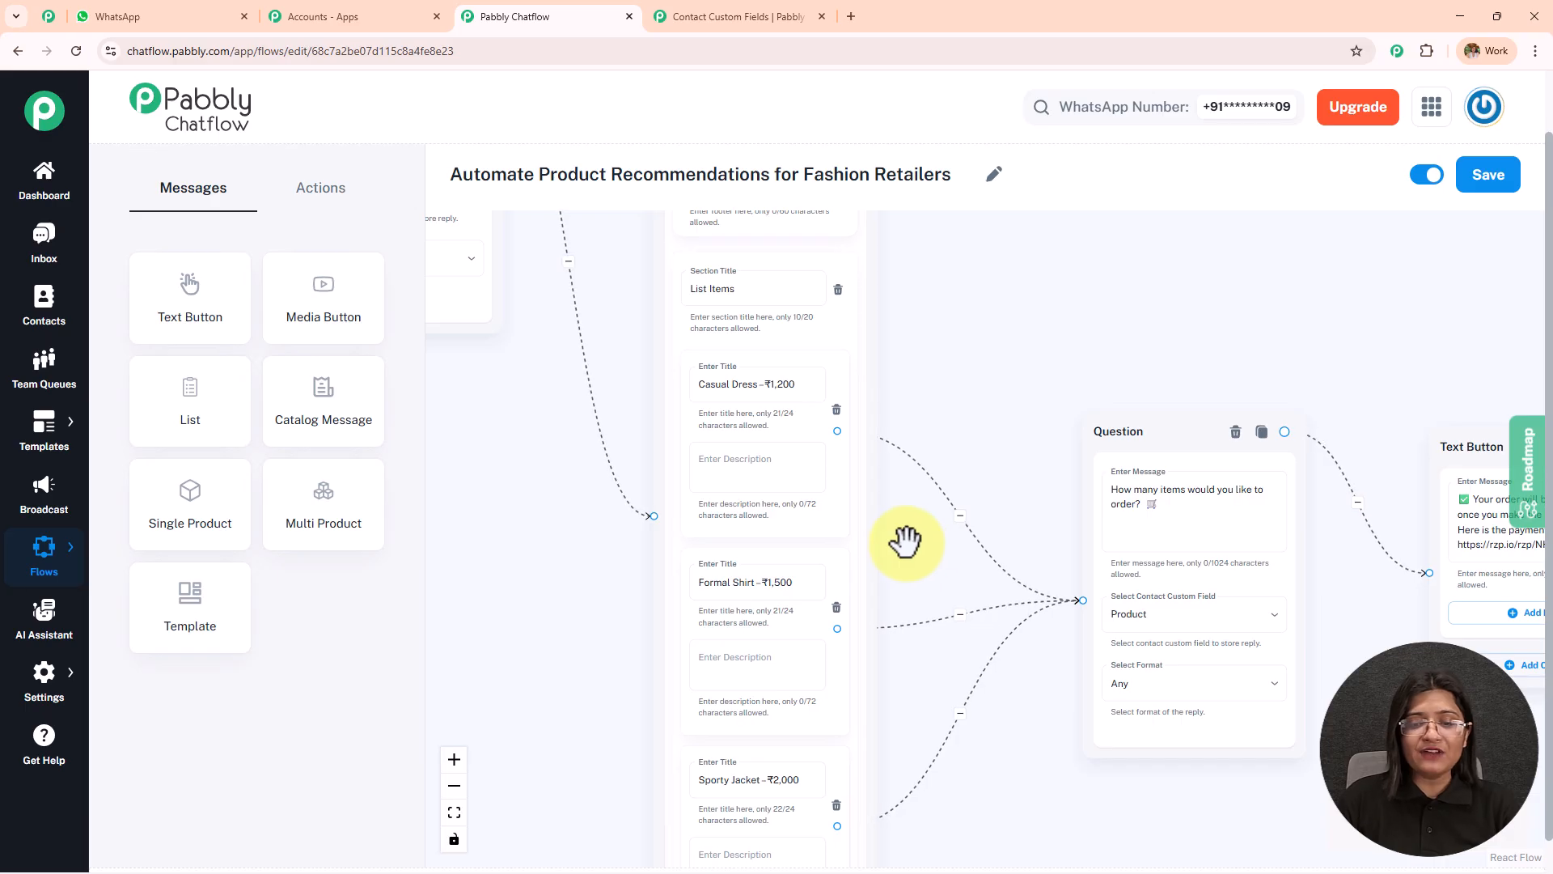
scroll(891, 368, "down", 3)
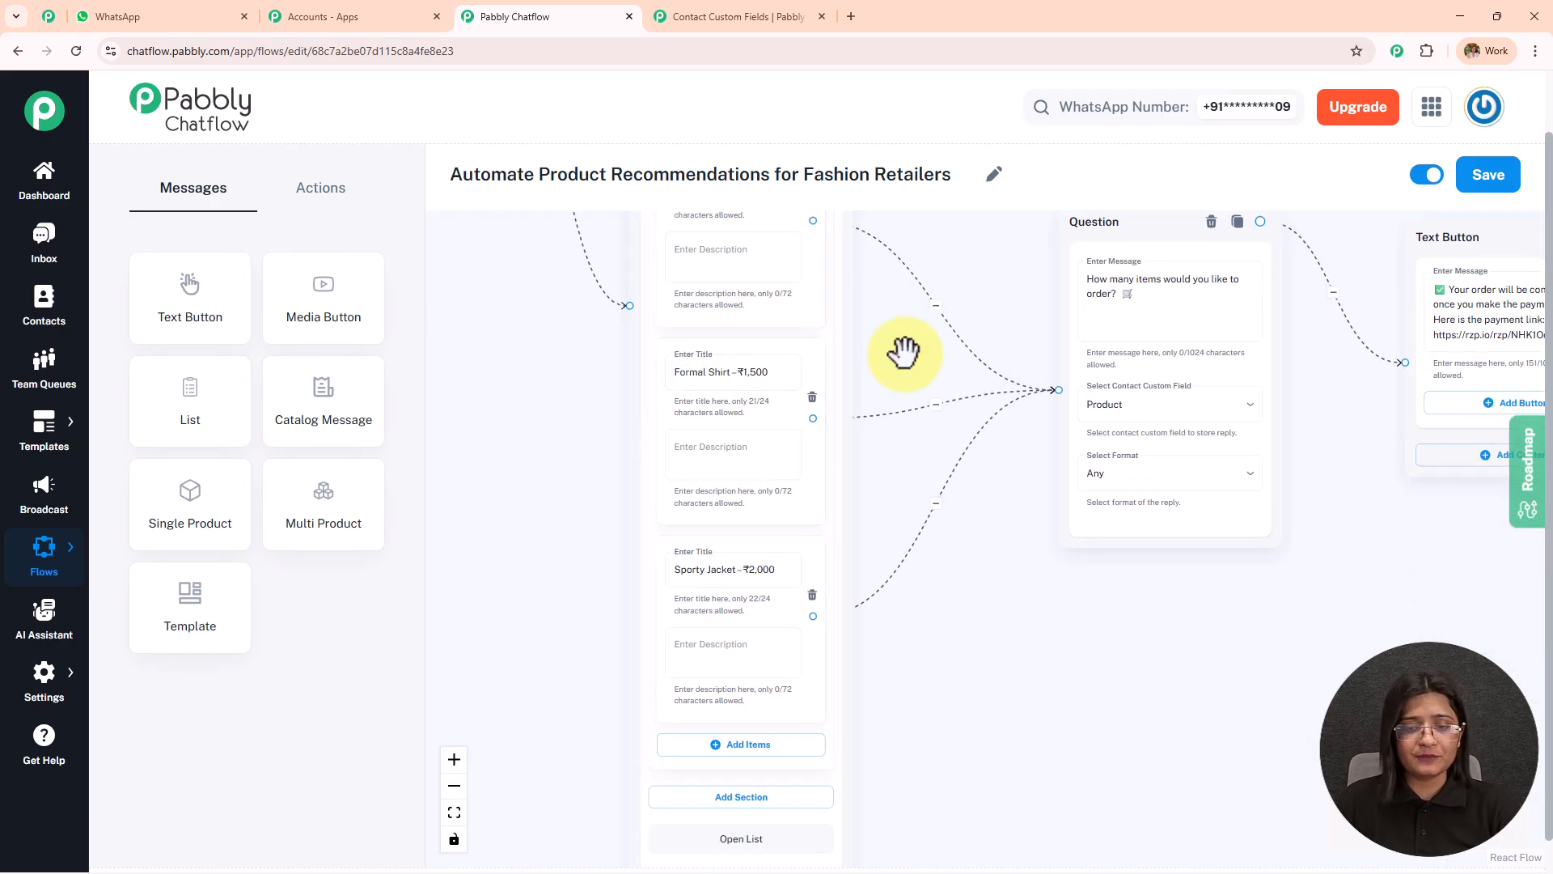
left_click_drag(904, 353, 909, 485)
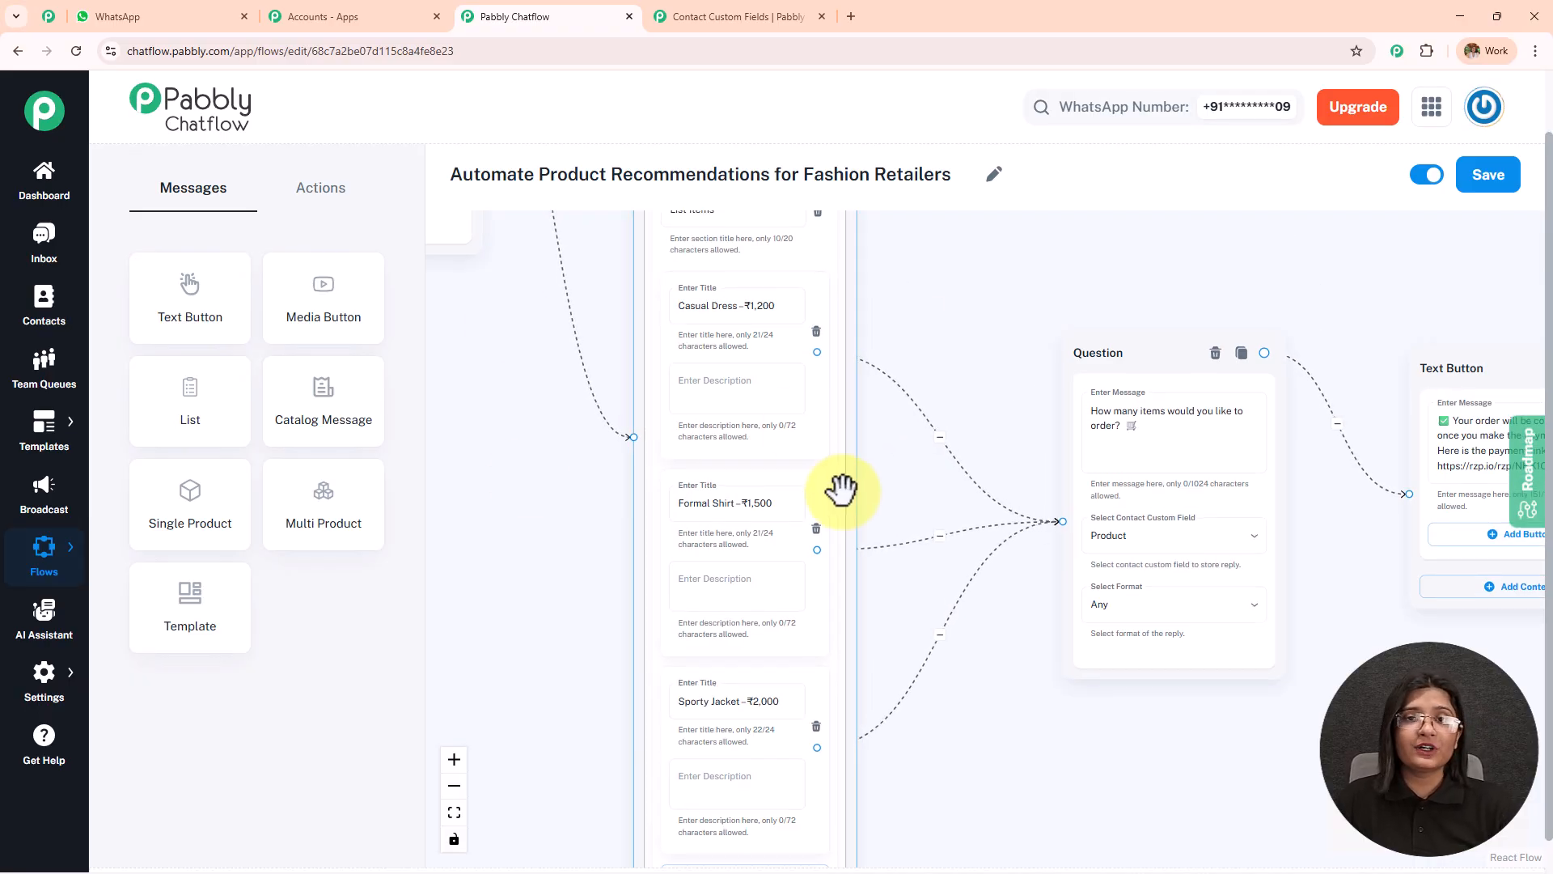
left_click_drag(963, 277, 911, 278)
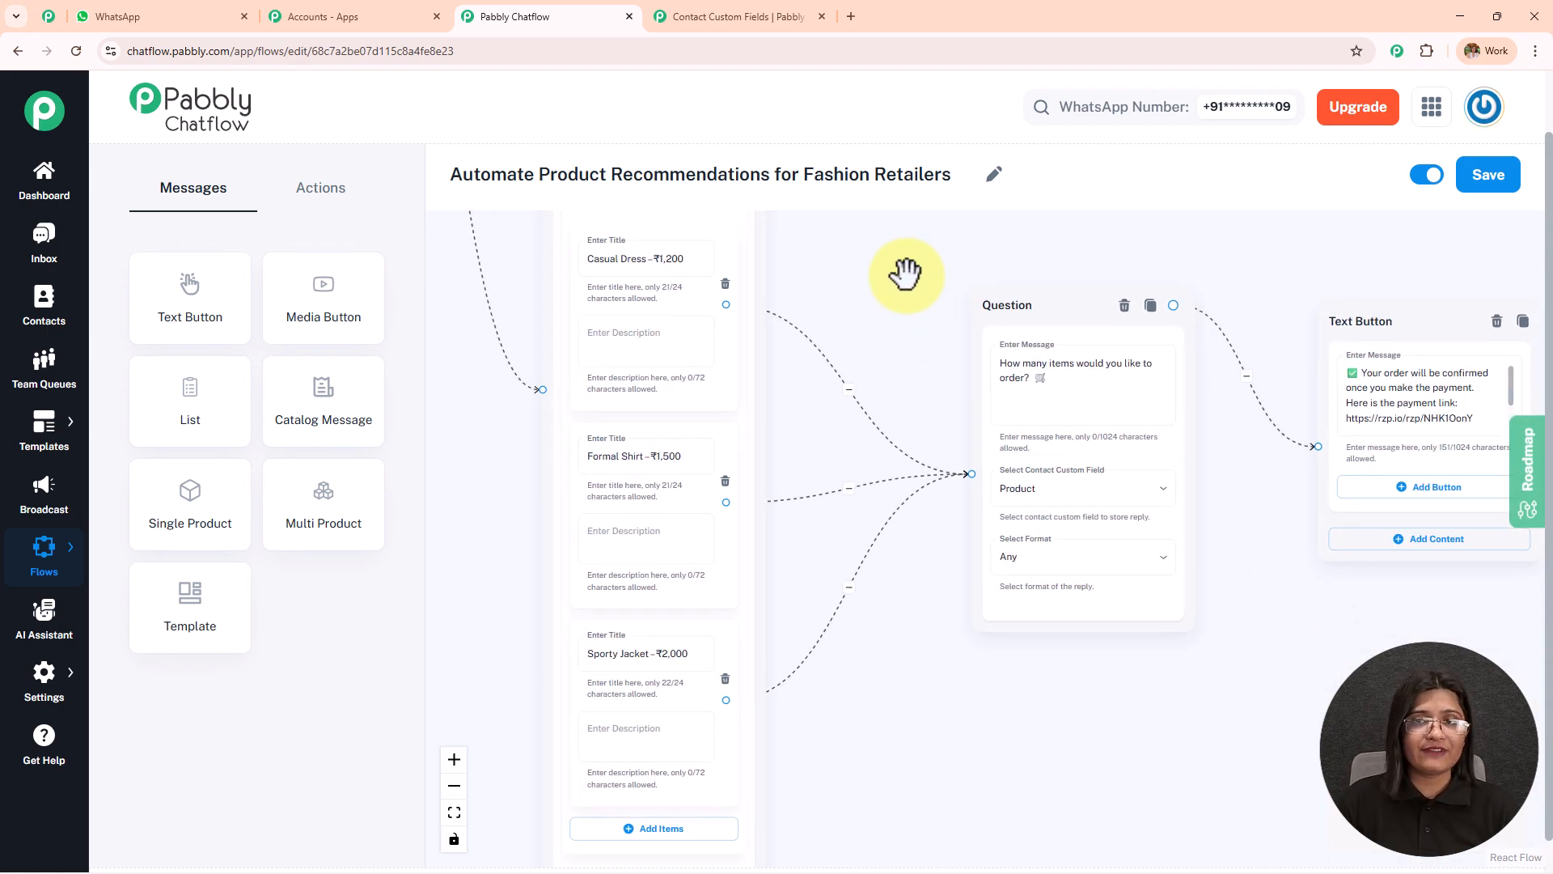
left_click(734, 303)
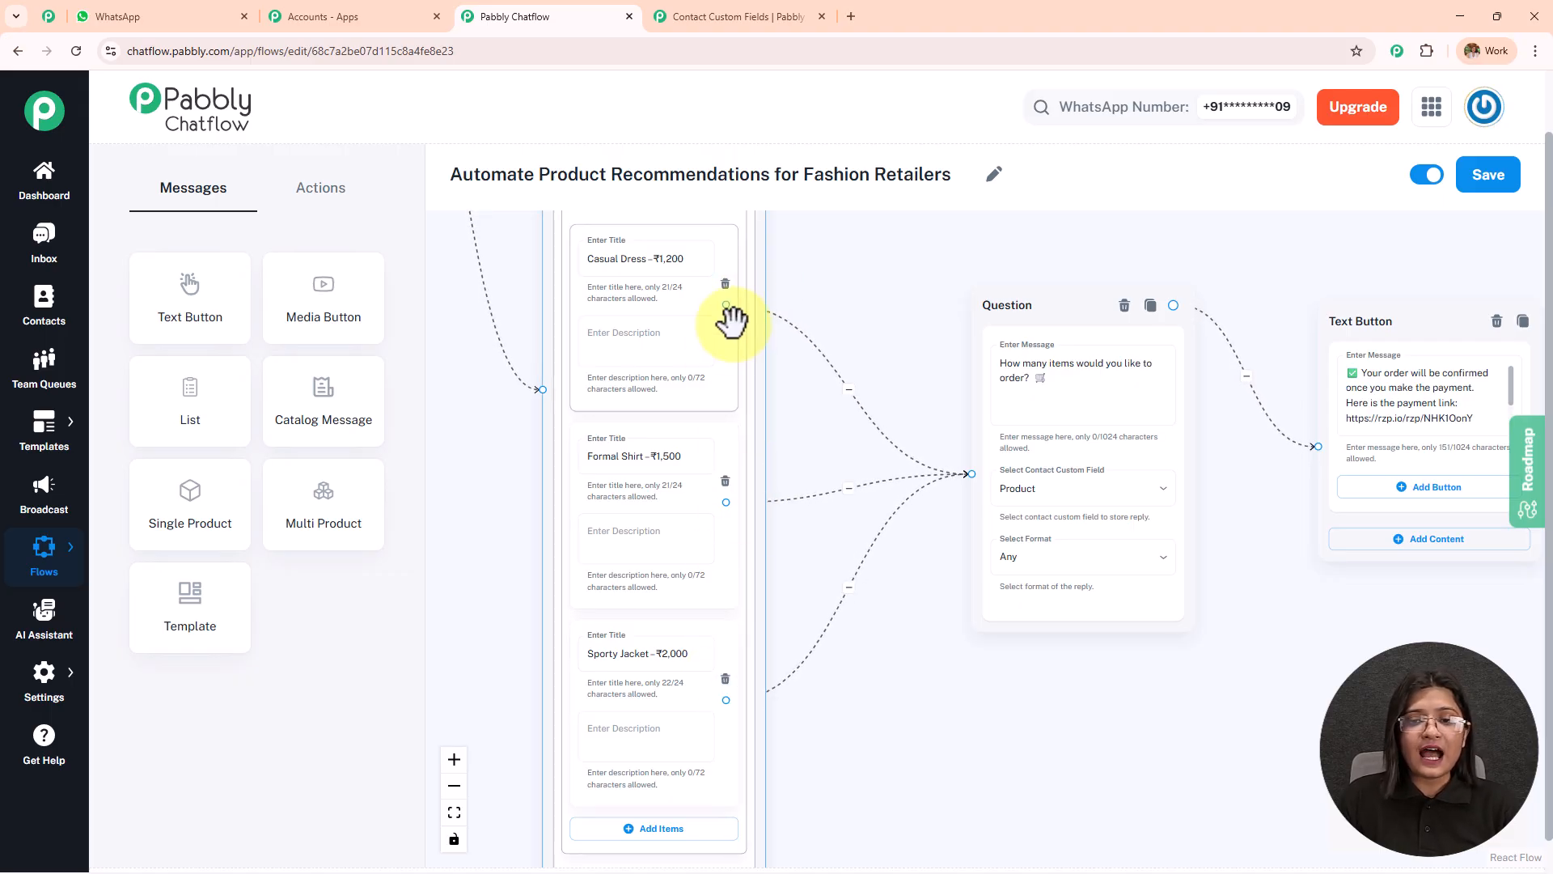
left_click(795, 521)
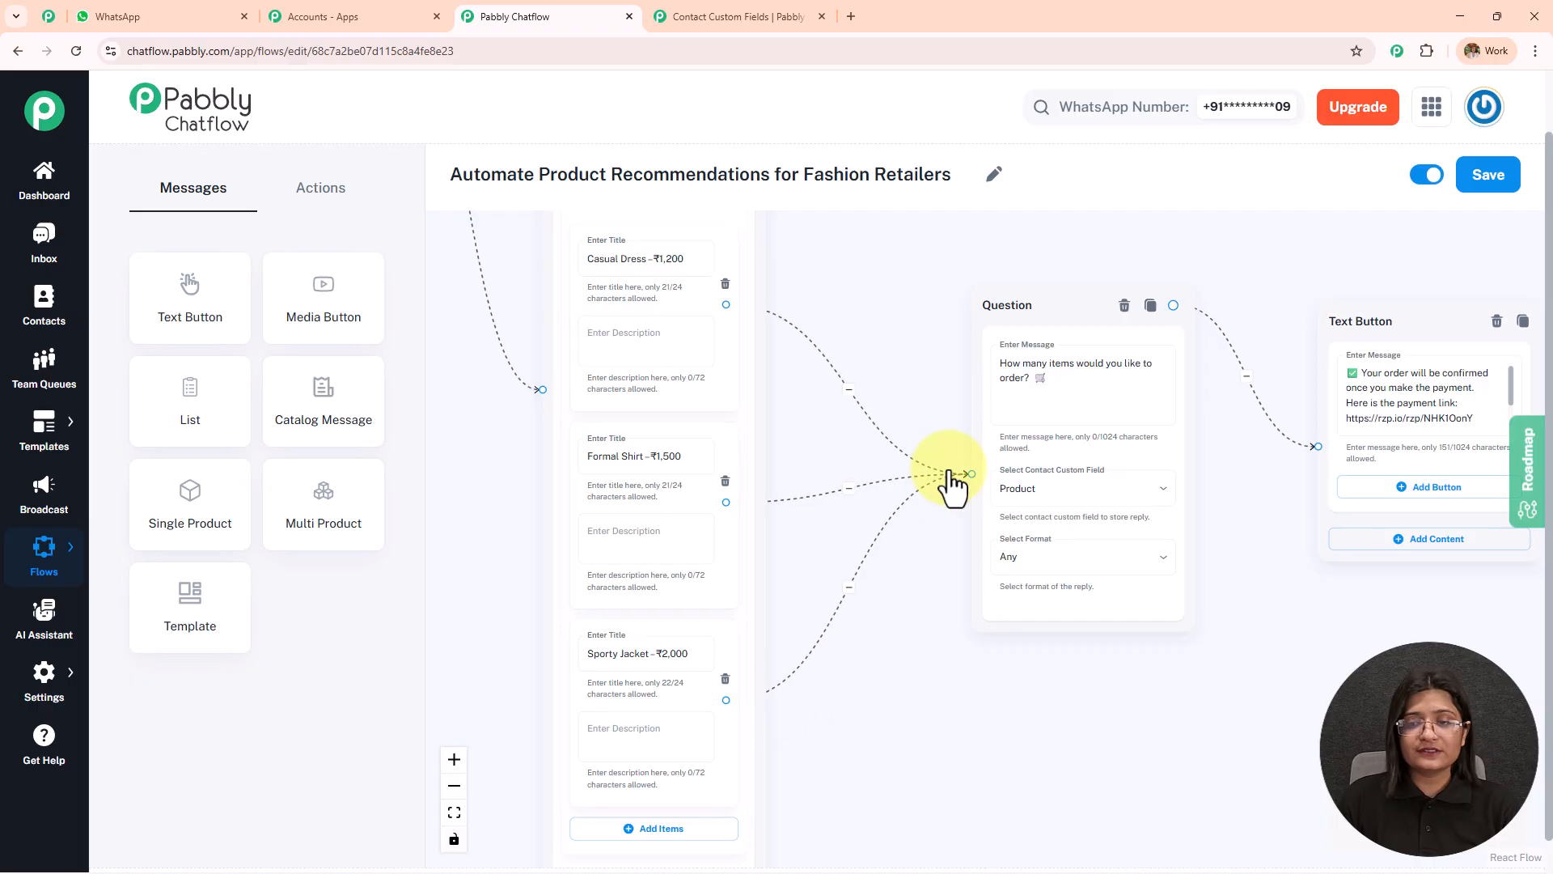
Examine the order quantity question's message, custom field and format, and read the connected payment link message.
left_click_drag(957, 372, 722, 345)
scroll(722, 346, "up", 2)
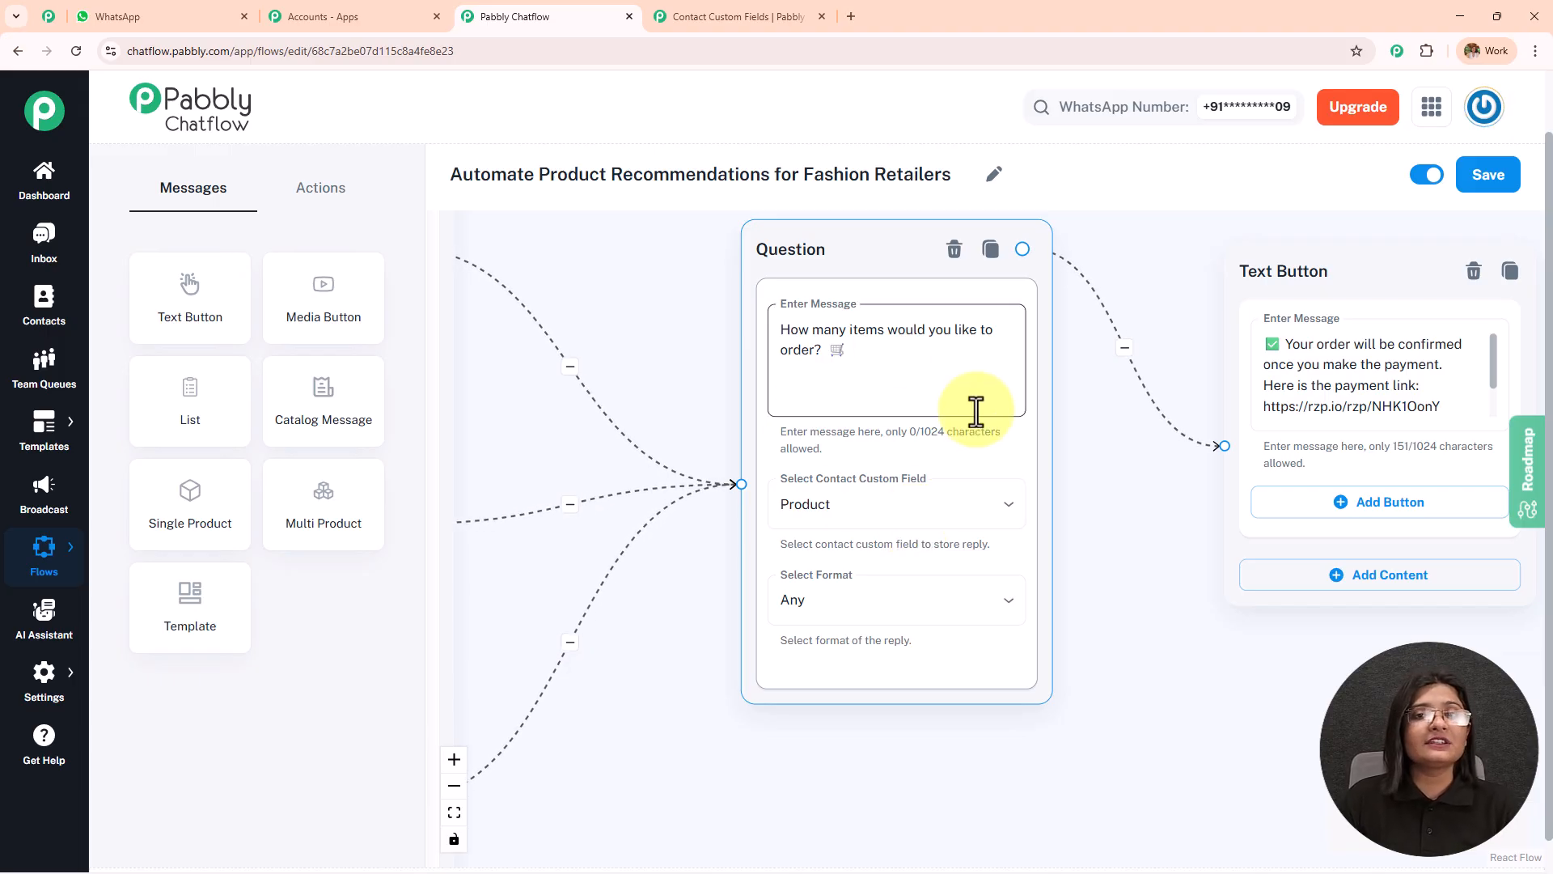
left_click_drag(1006, 499, 872, 522)
scroll(1229, 448, "down", 2)
mouse_move(1227, 441)
left_mouse_down()
mouse_move(1220, 357)
mouse_move(1235, 444)
left_mouse_up()
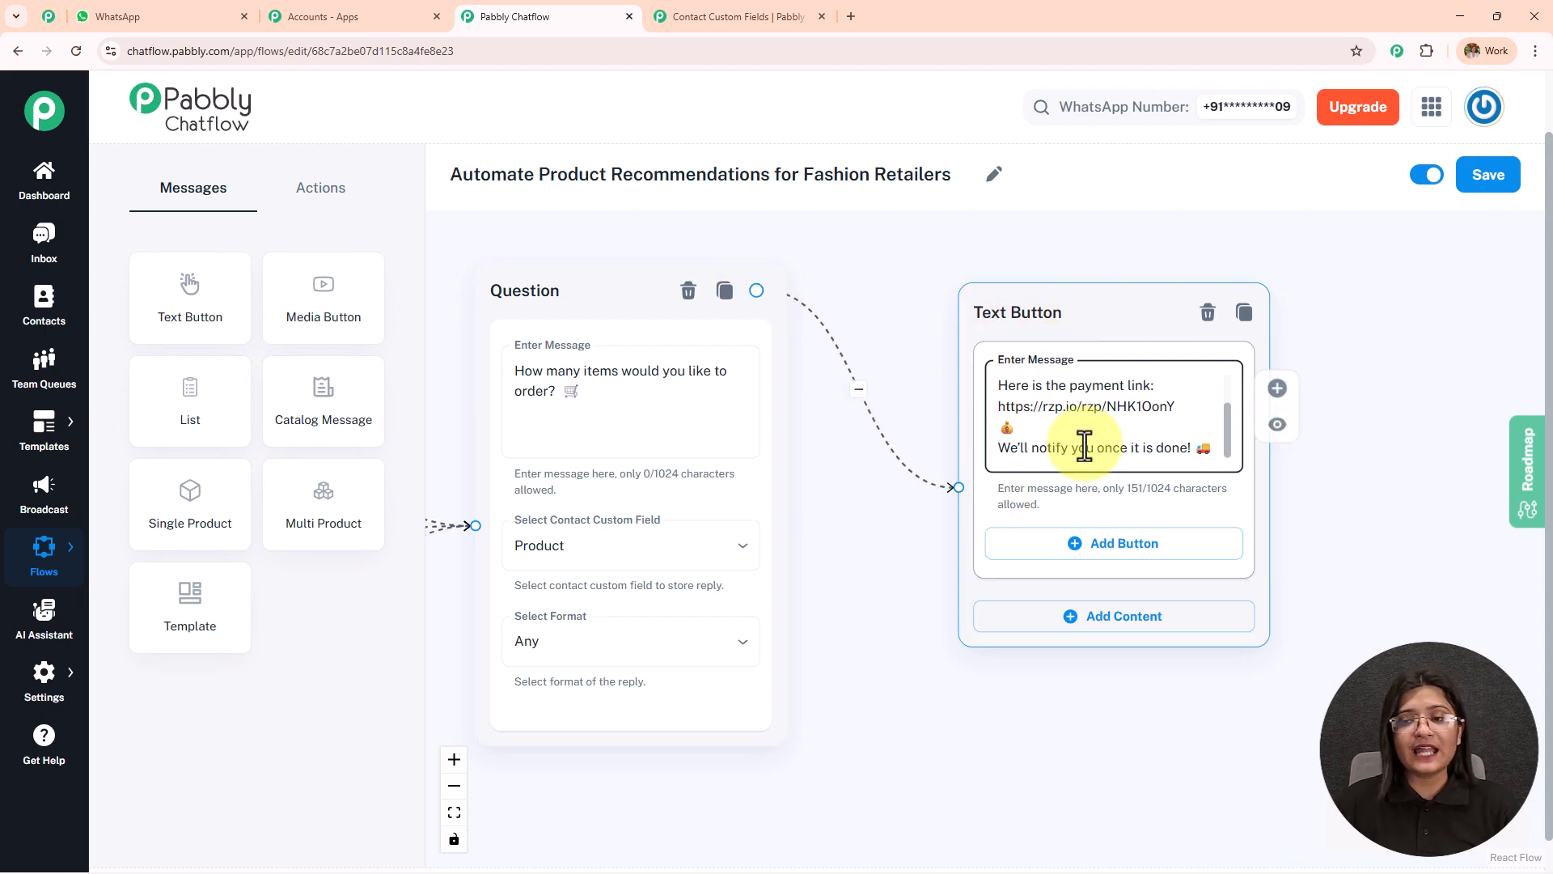
Review the style, size and color questions and how they lead into the recommendation list.
scroll(862, 324, "down", 2)
scroll(866, 324, "down", 1)
left_click_drag(871, 489, 1137, 506)
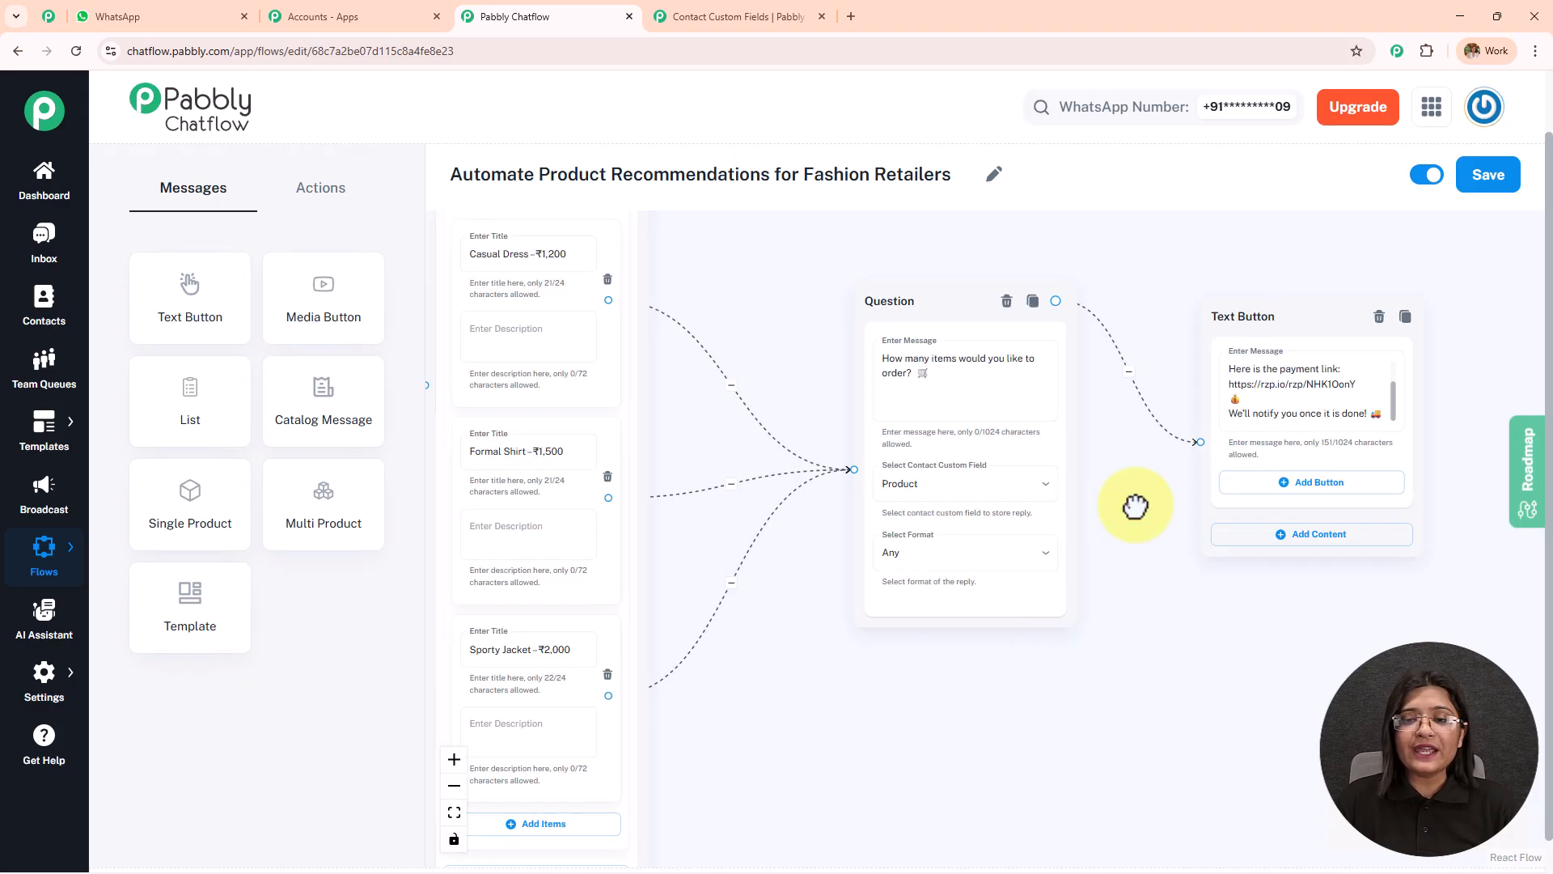
scroll(1135, 503, "down", 2)
left_click_drag(970, 648, 1157, 649)
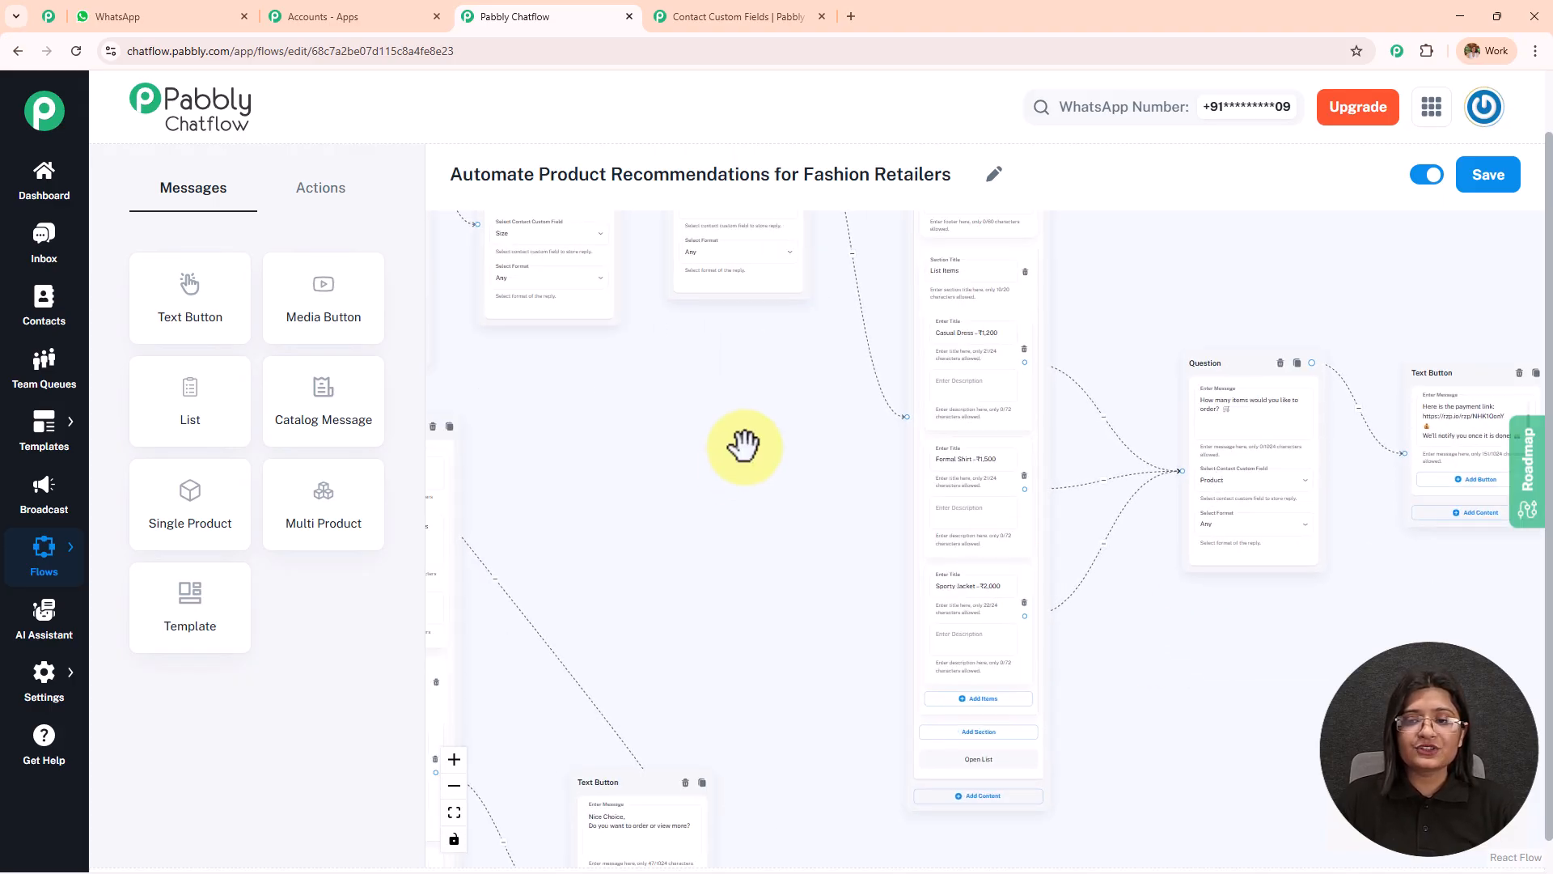
left_click_drag(745, 450, 652, 631)
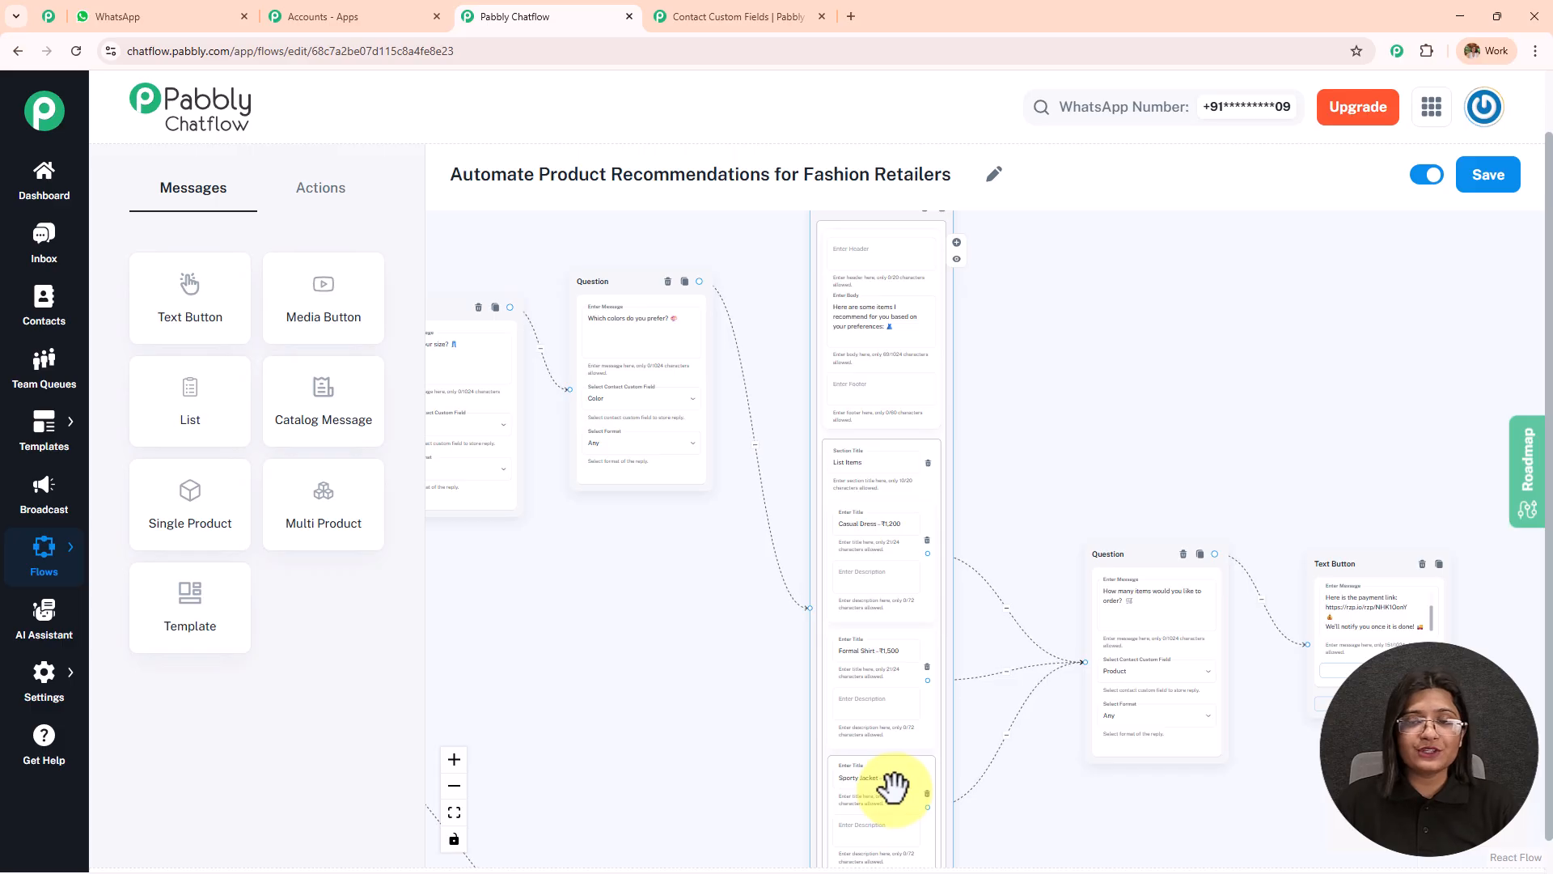
left_click_drag(619, 695, 903, 523)
scroll(987, 467, "down", 3)
scroll(859, 461, "up", 5)
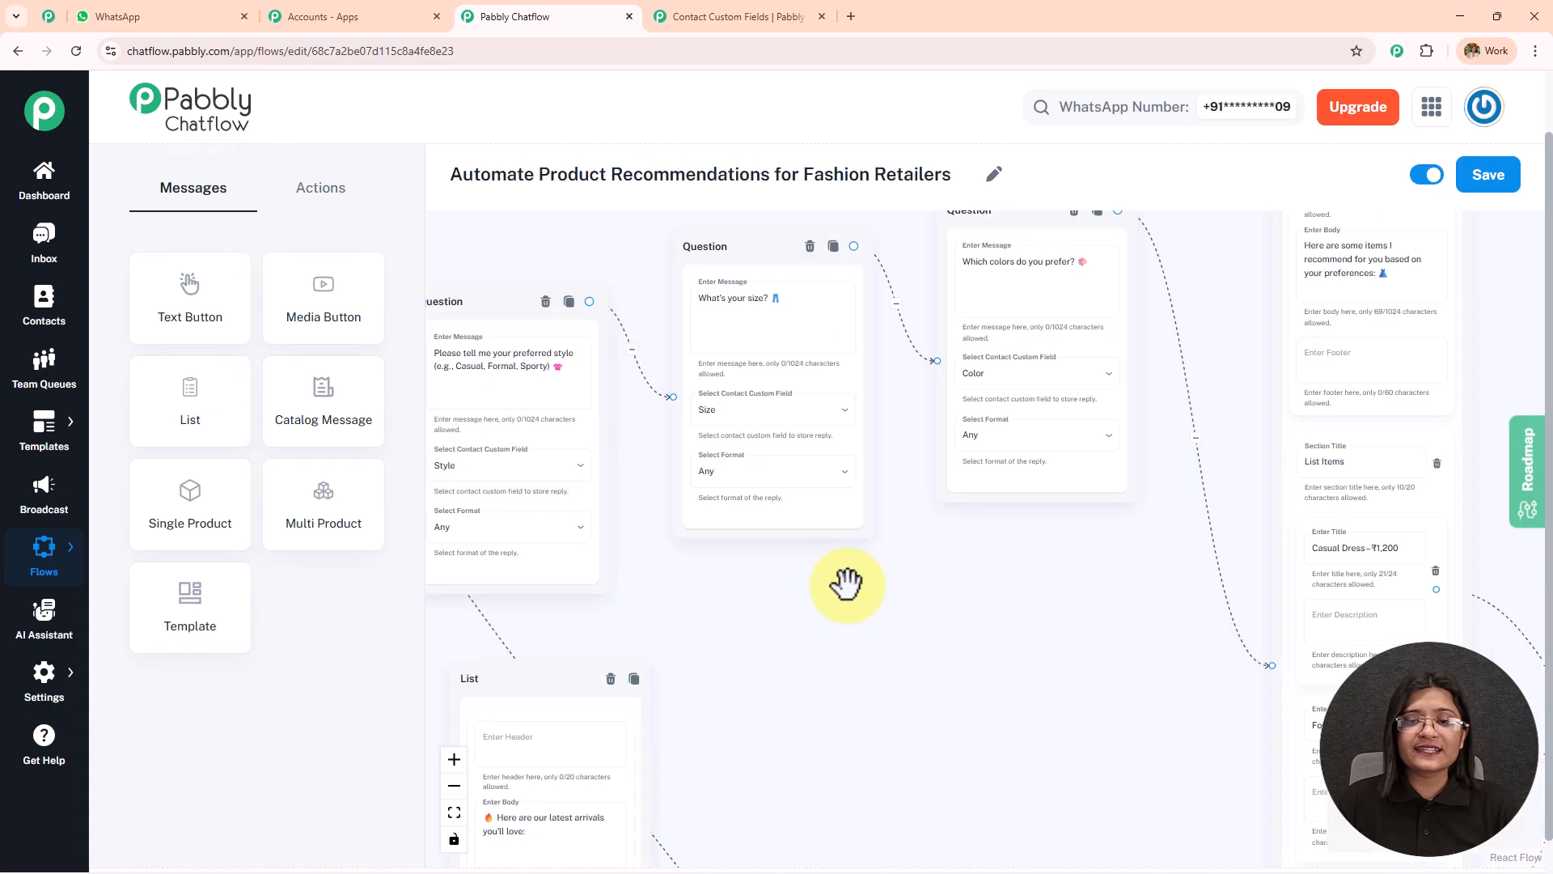
scroll(847, 584, "up", 2)
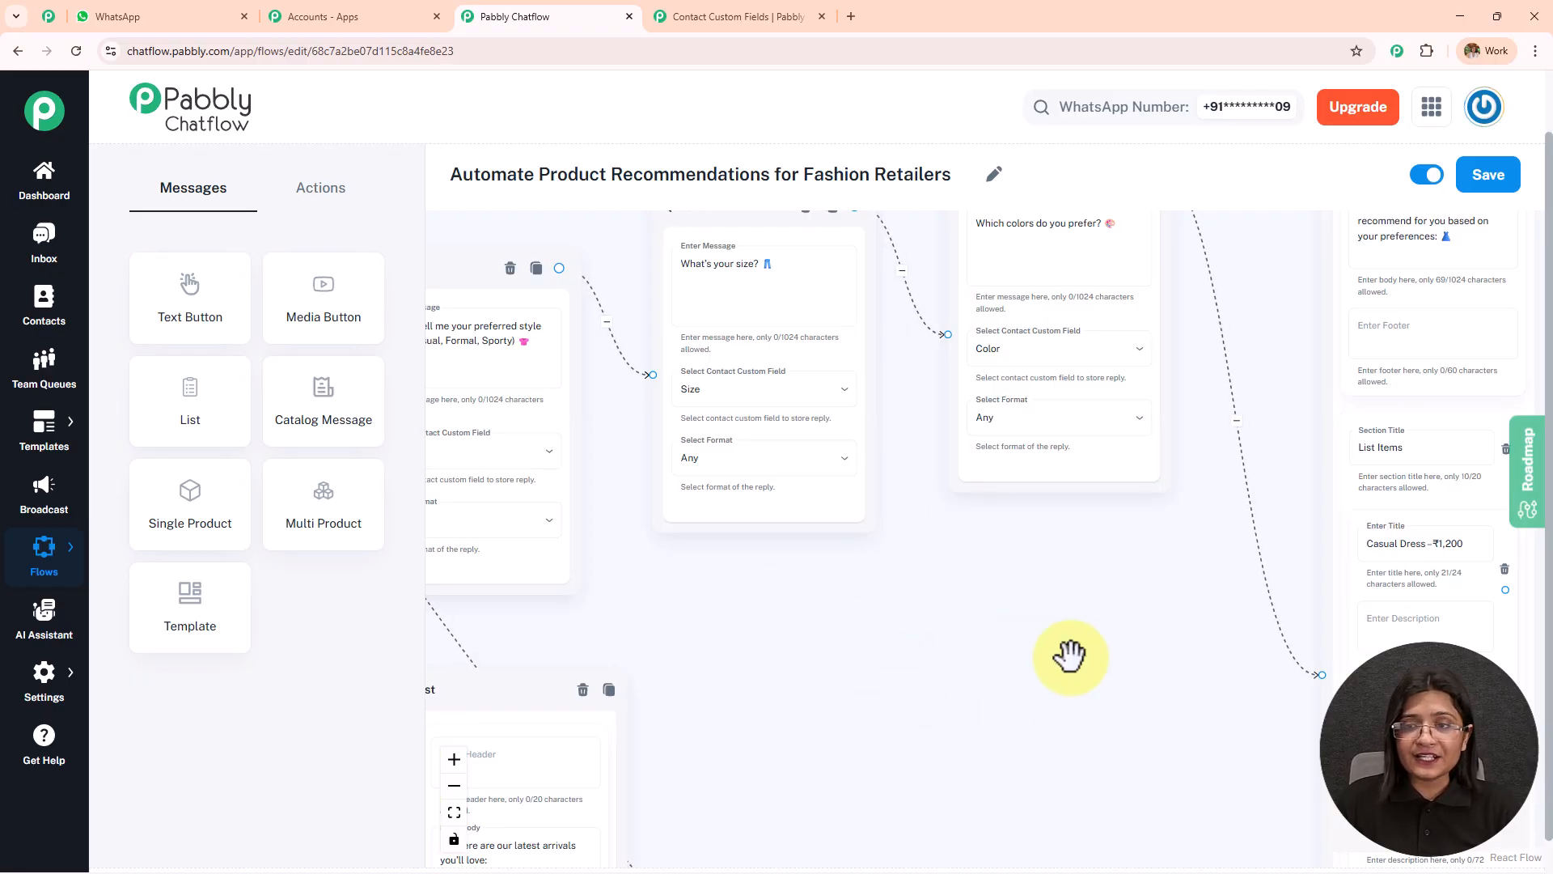
left_click_drag(1070, 655, 669, 756)
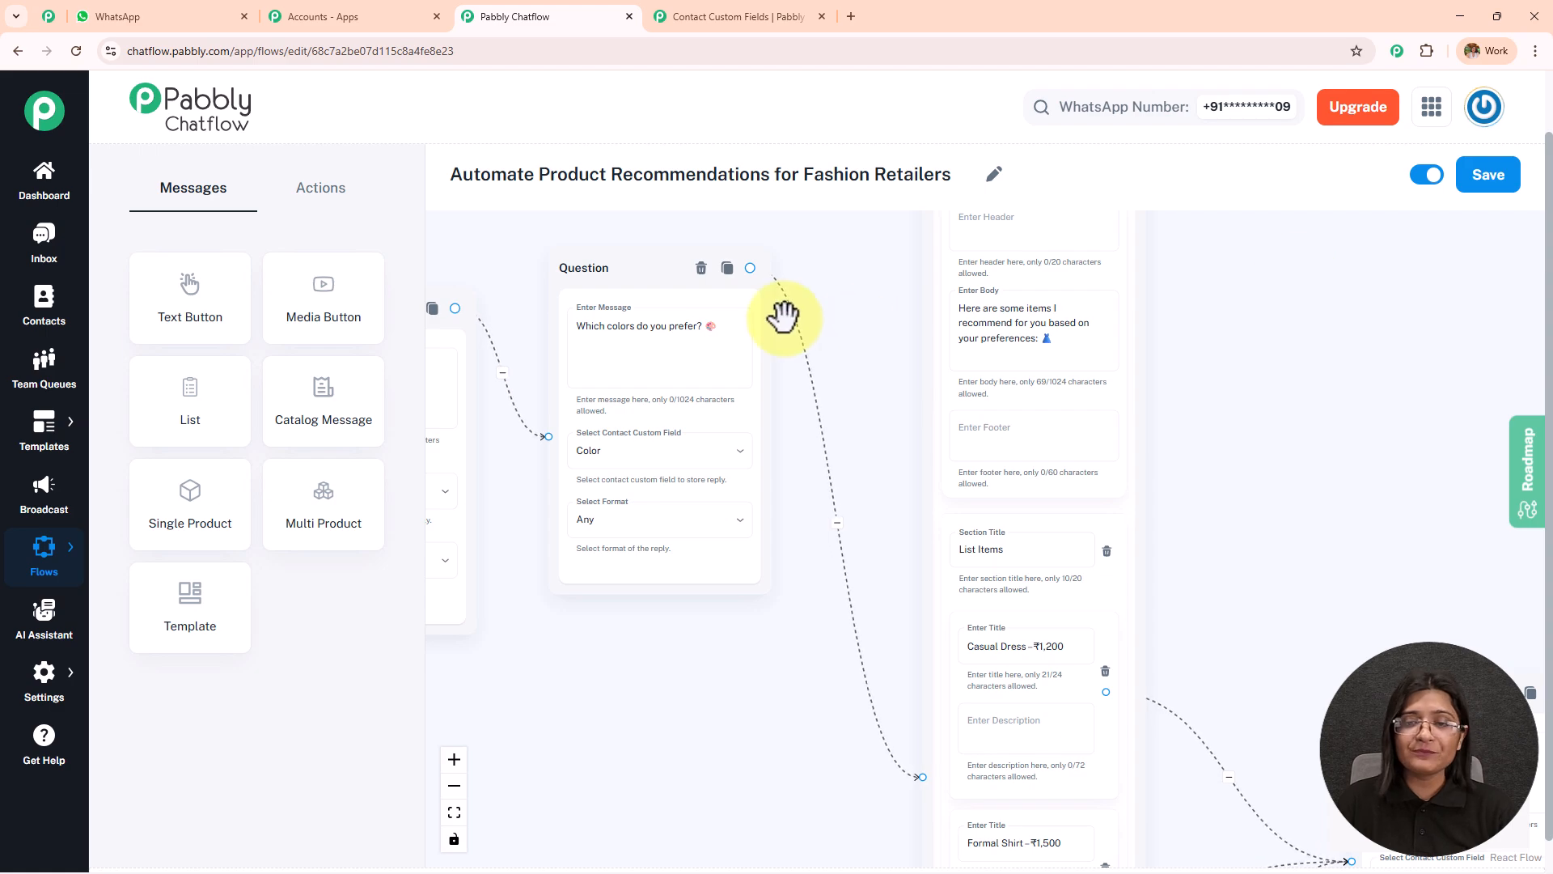
left_click_drag(809, 283, 1109, 284)
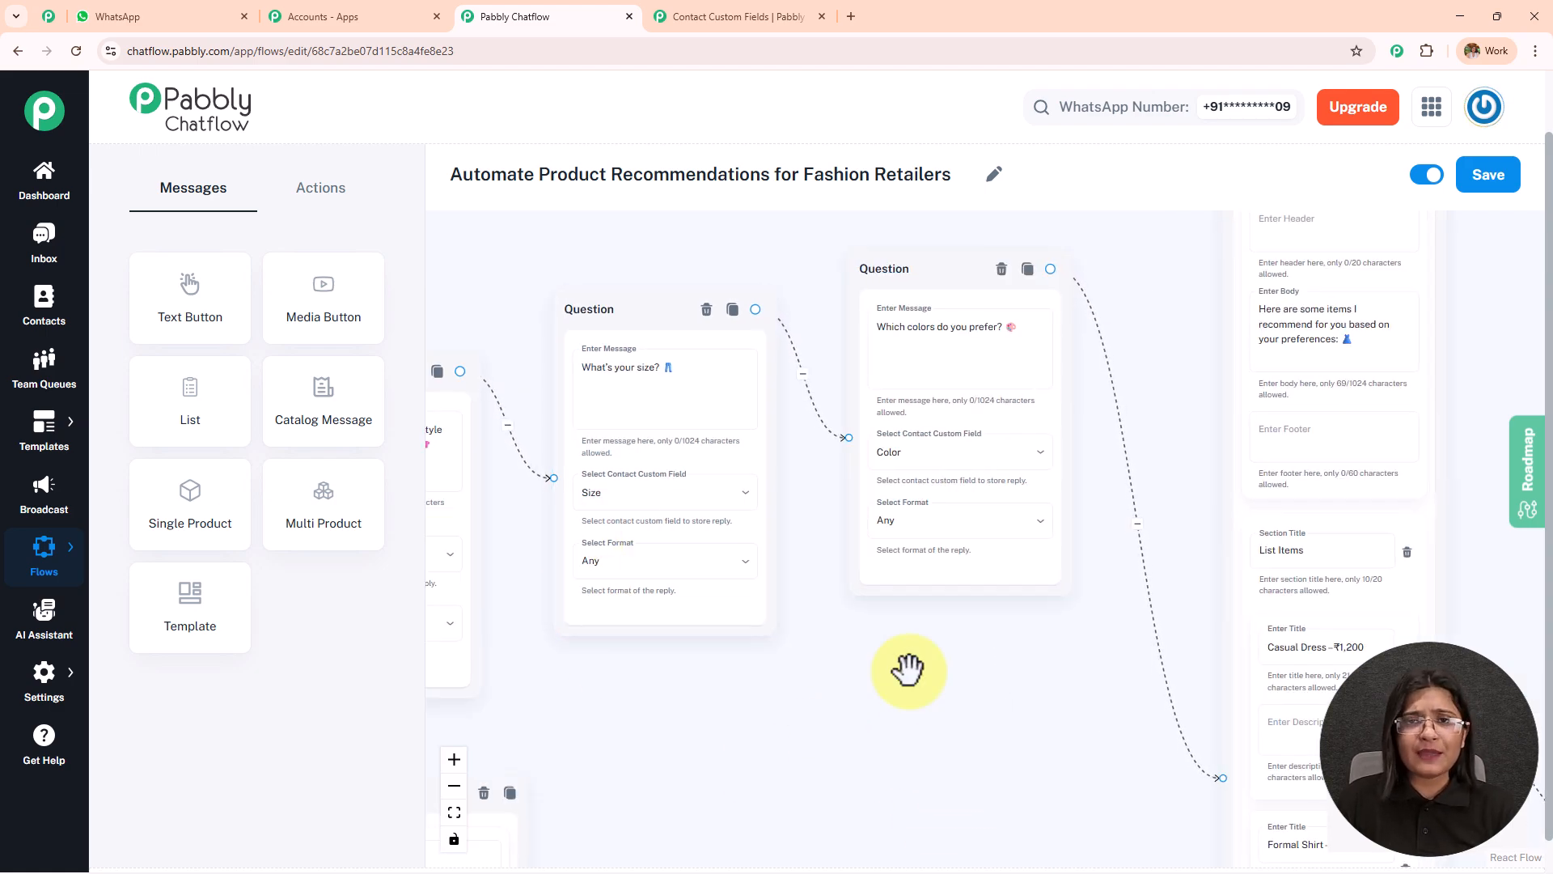
left_click_drag(907, 665, 498, 713)
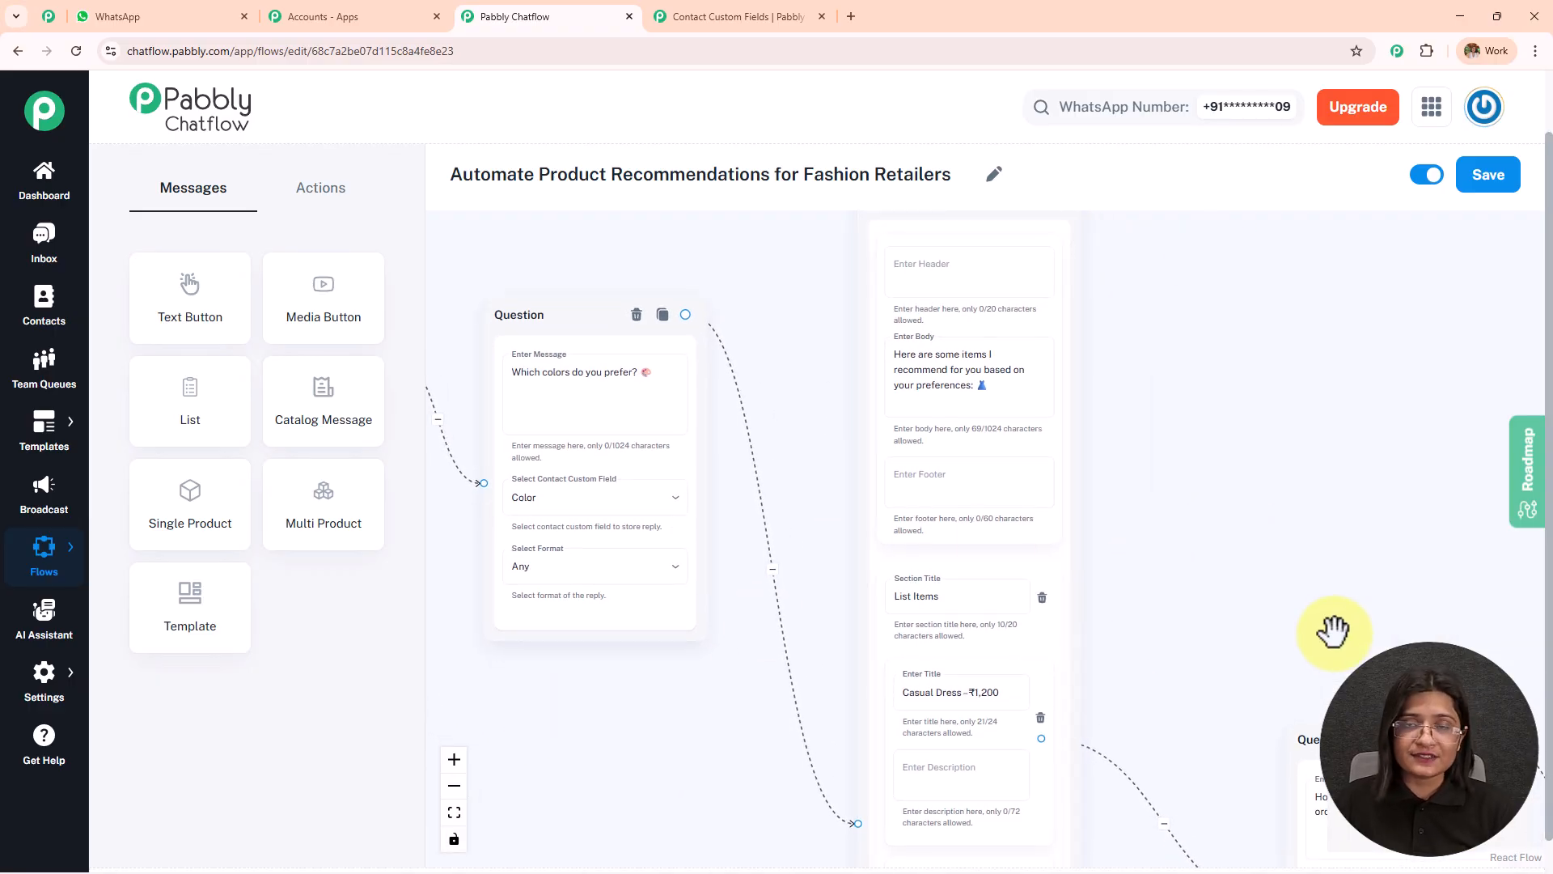
left_click_drag(1296, 538, 1388, 349)
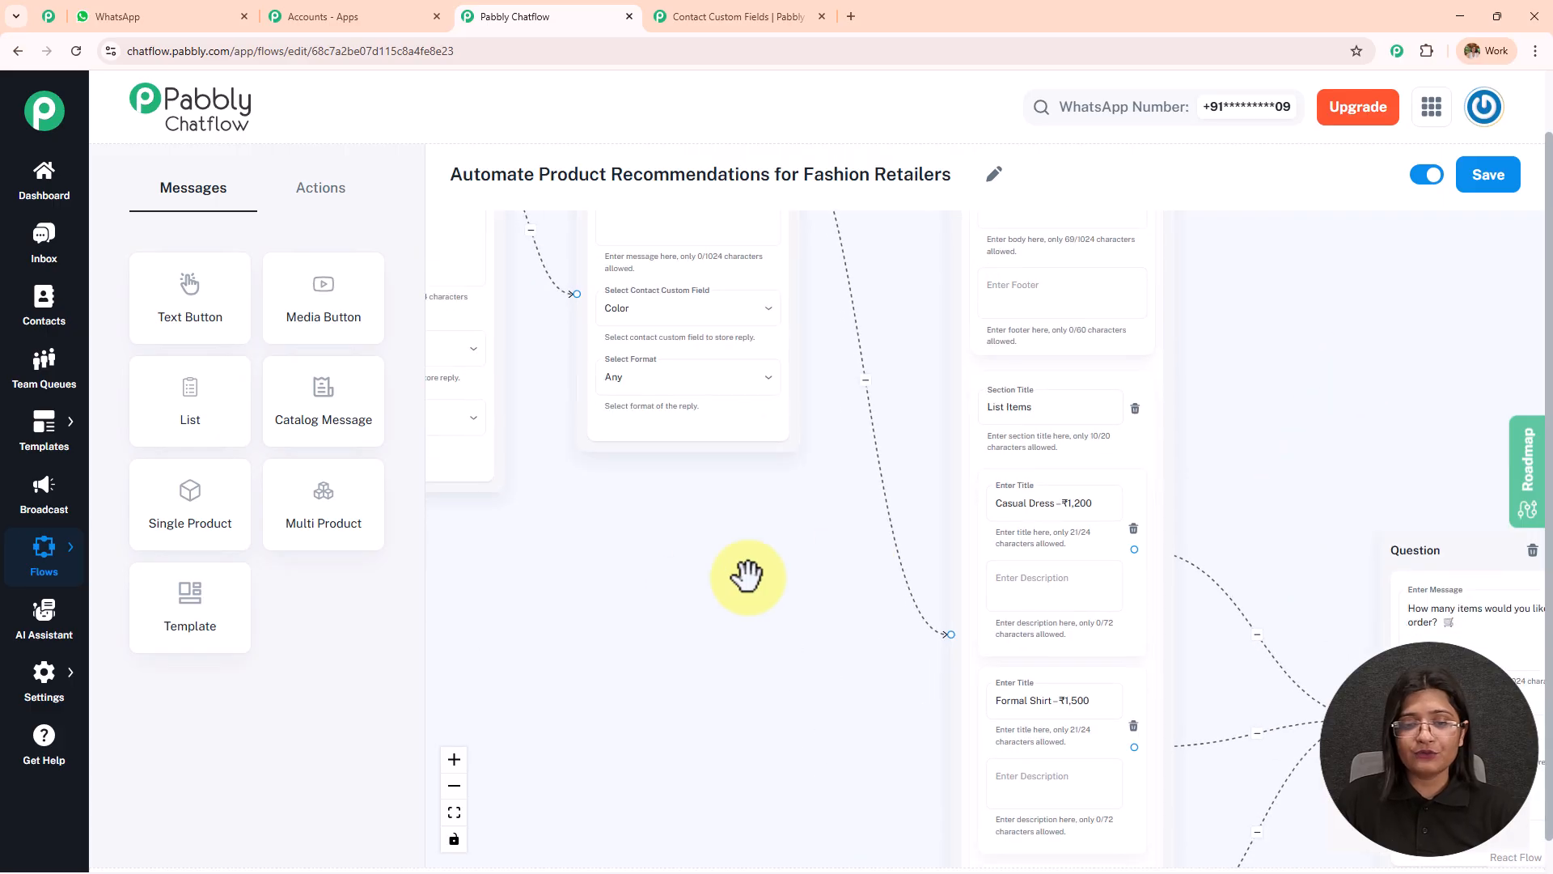
Examine the Browse New Arrivals branch, from its product list to the message with the Order Now and View More buttons.
scroll(652, 599, "down", 3)
left_click_drag(602, 651, 1162, 381)
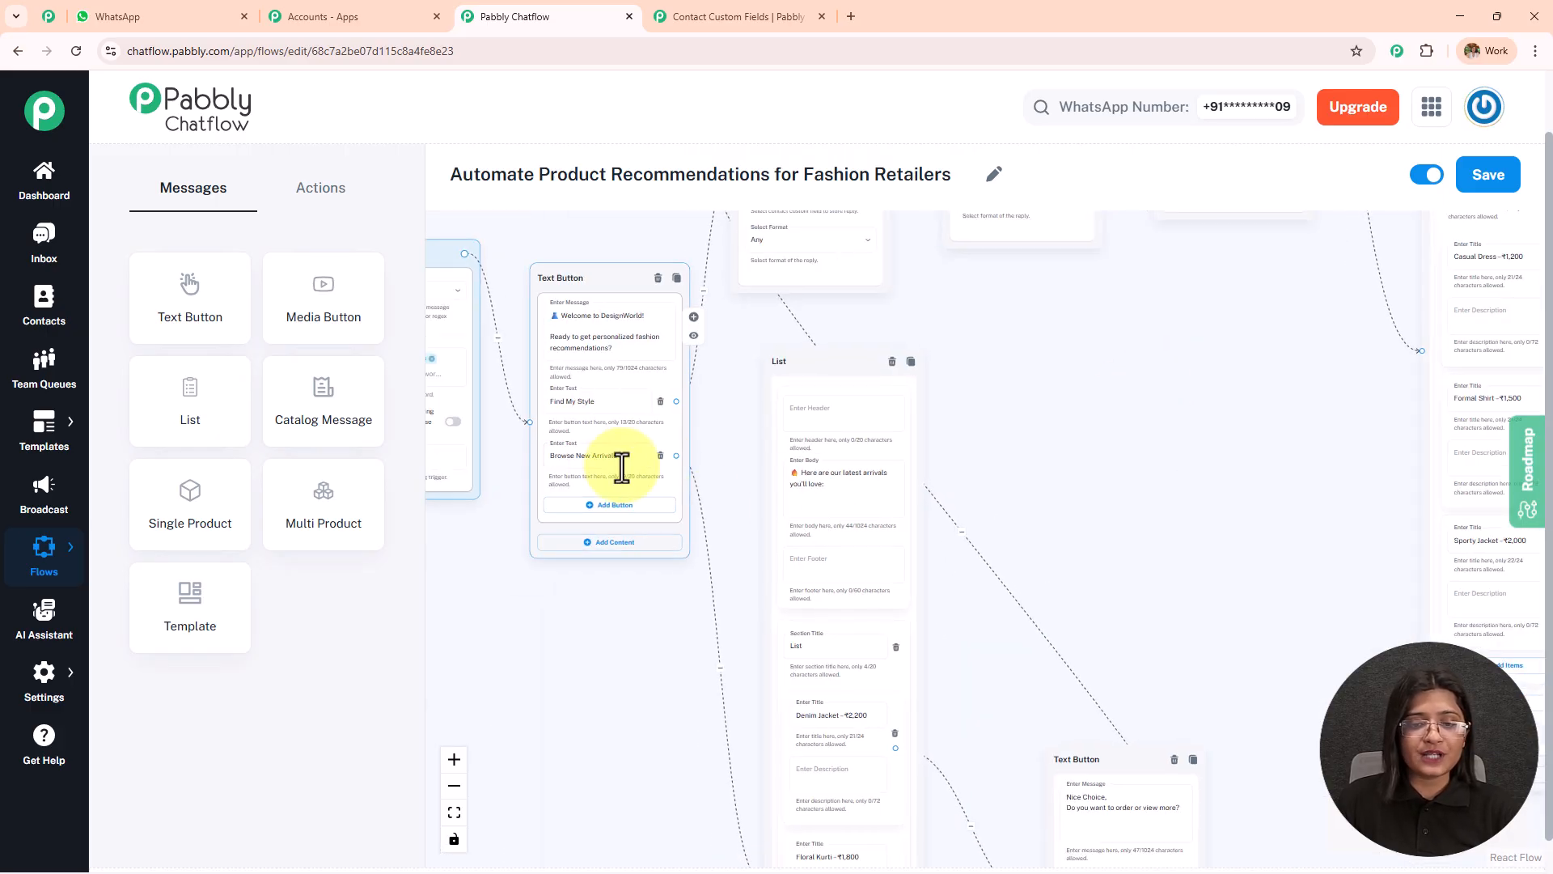
left_click_drag(985, 634, 961, 440)
left_click_drag(967, 537, 957, 322)
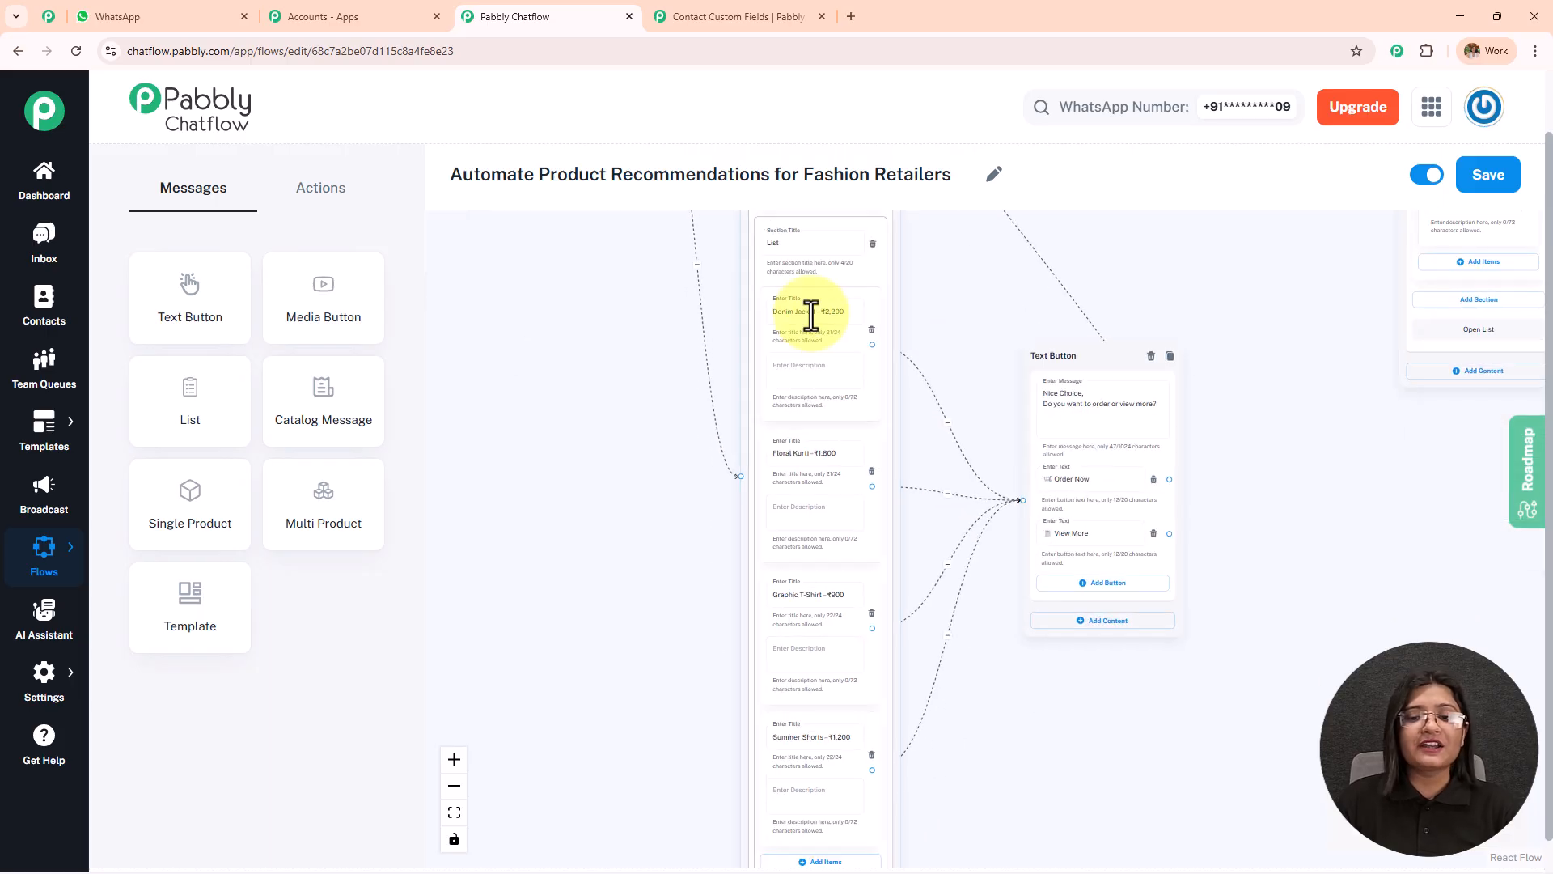
left_click_drag(1064, 725, 1046, 587)
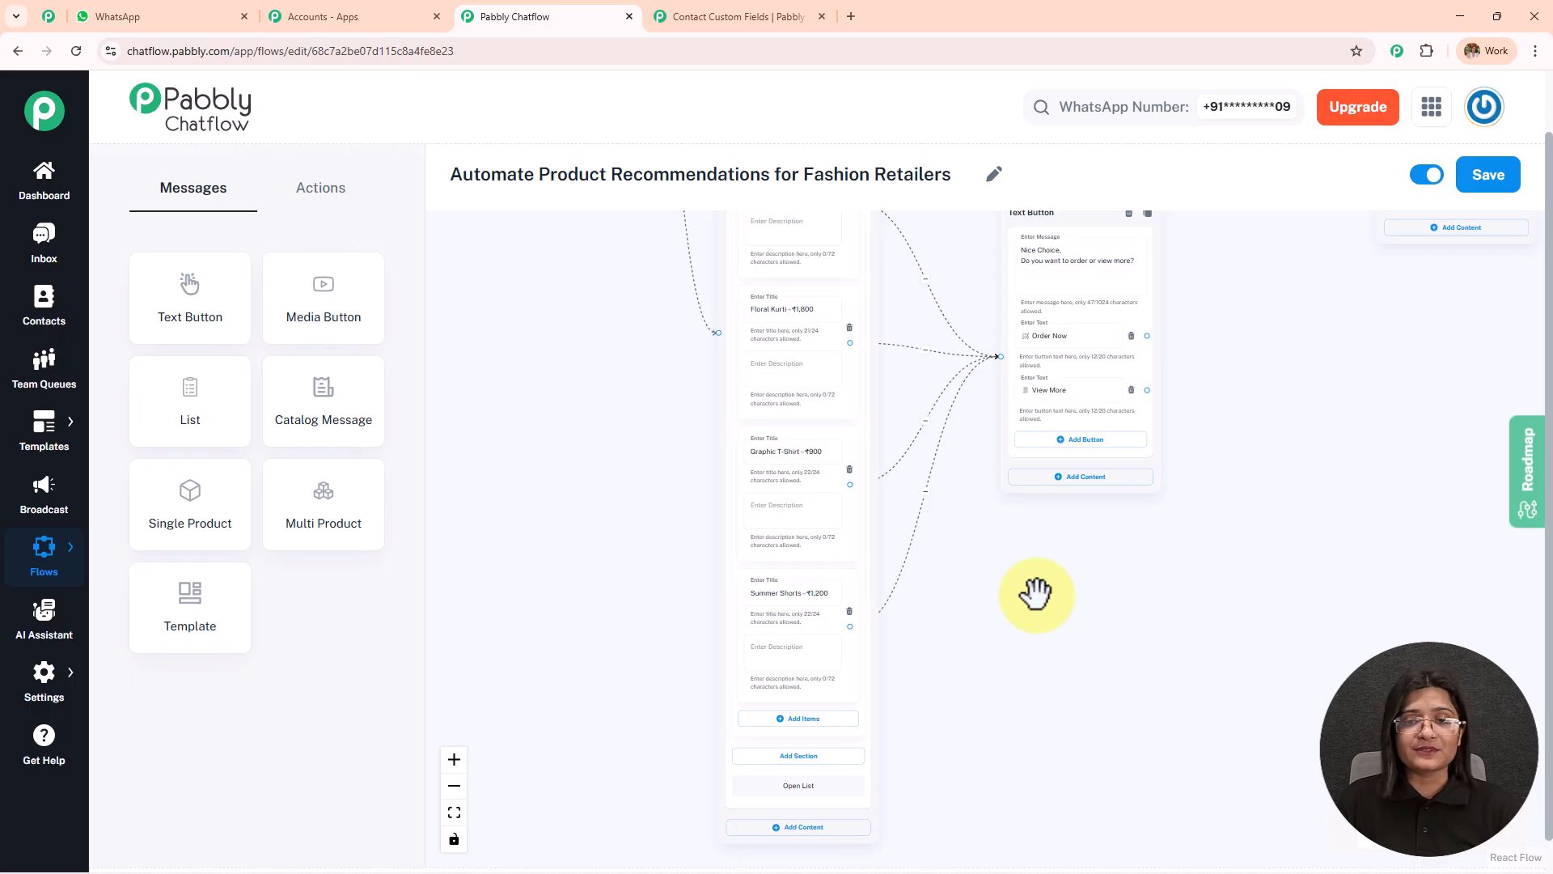
left_click_drag(1017, 607, 943, 658)
scroll(920, 552, "up", 5)
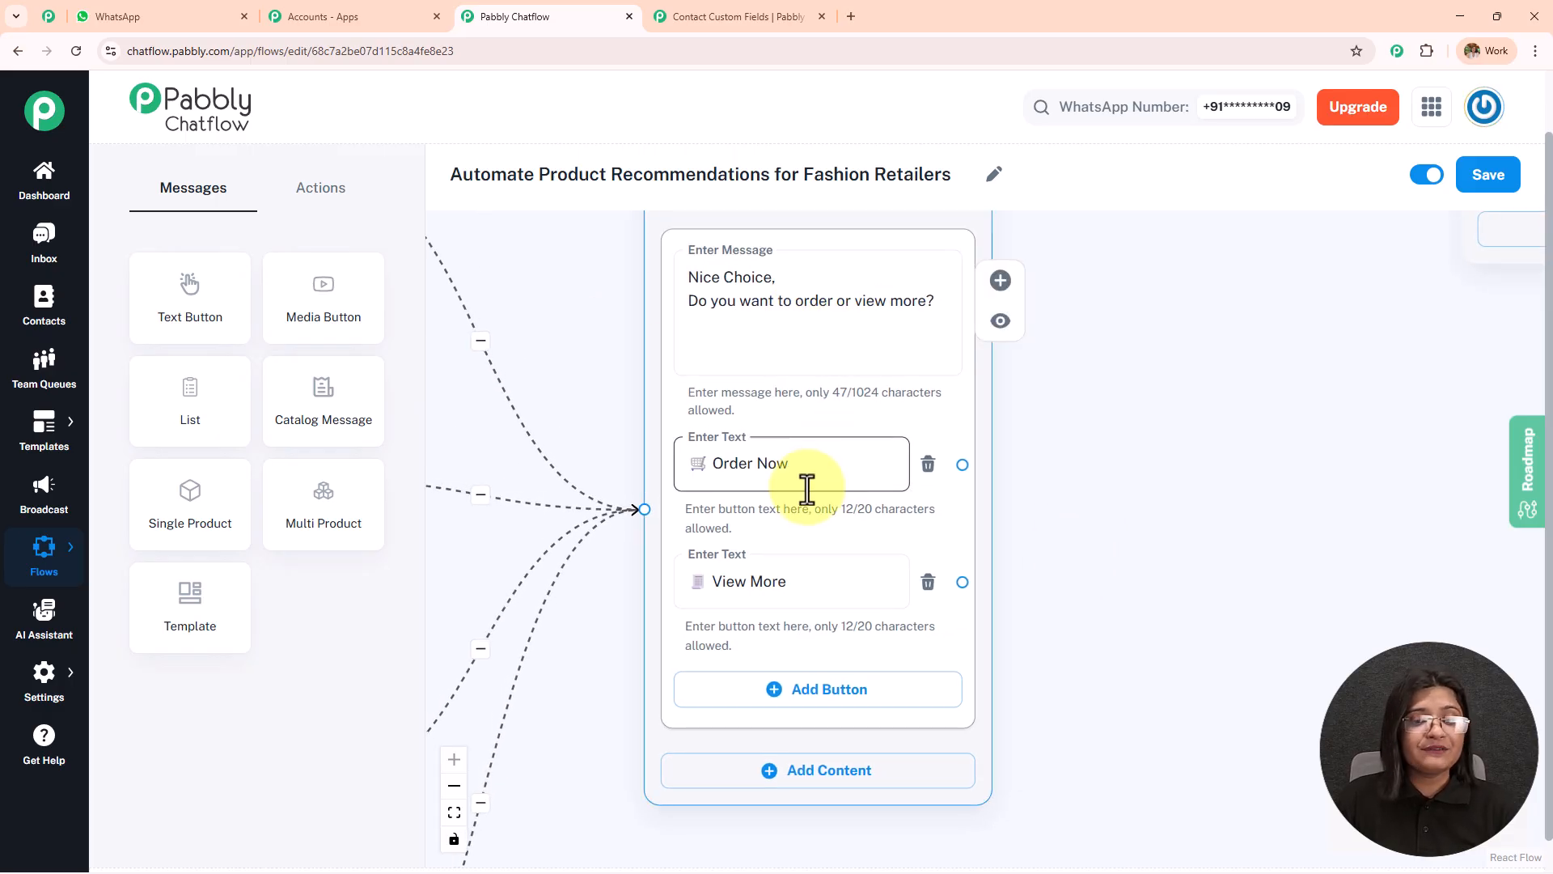
Examine how the new arrivals list items lead into the Nice Choice message with its Order Now and View More buttons.
scroll(1090, 290, "down", 4)
left_click_drag(1100, 274, 1047, 621)
left_click(964, 725)
left_click_drag(847, 333, 946, 699)
left_click_drag(855, 538, 1051, 676)
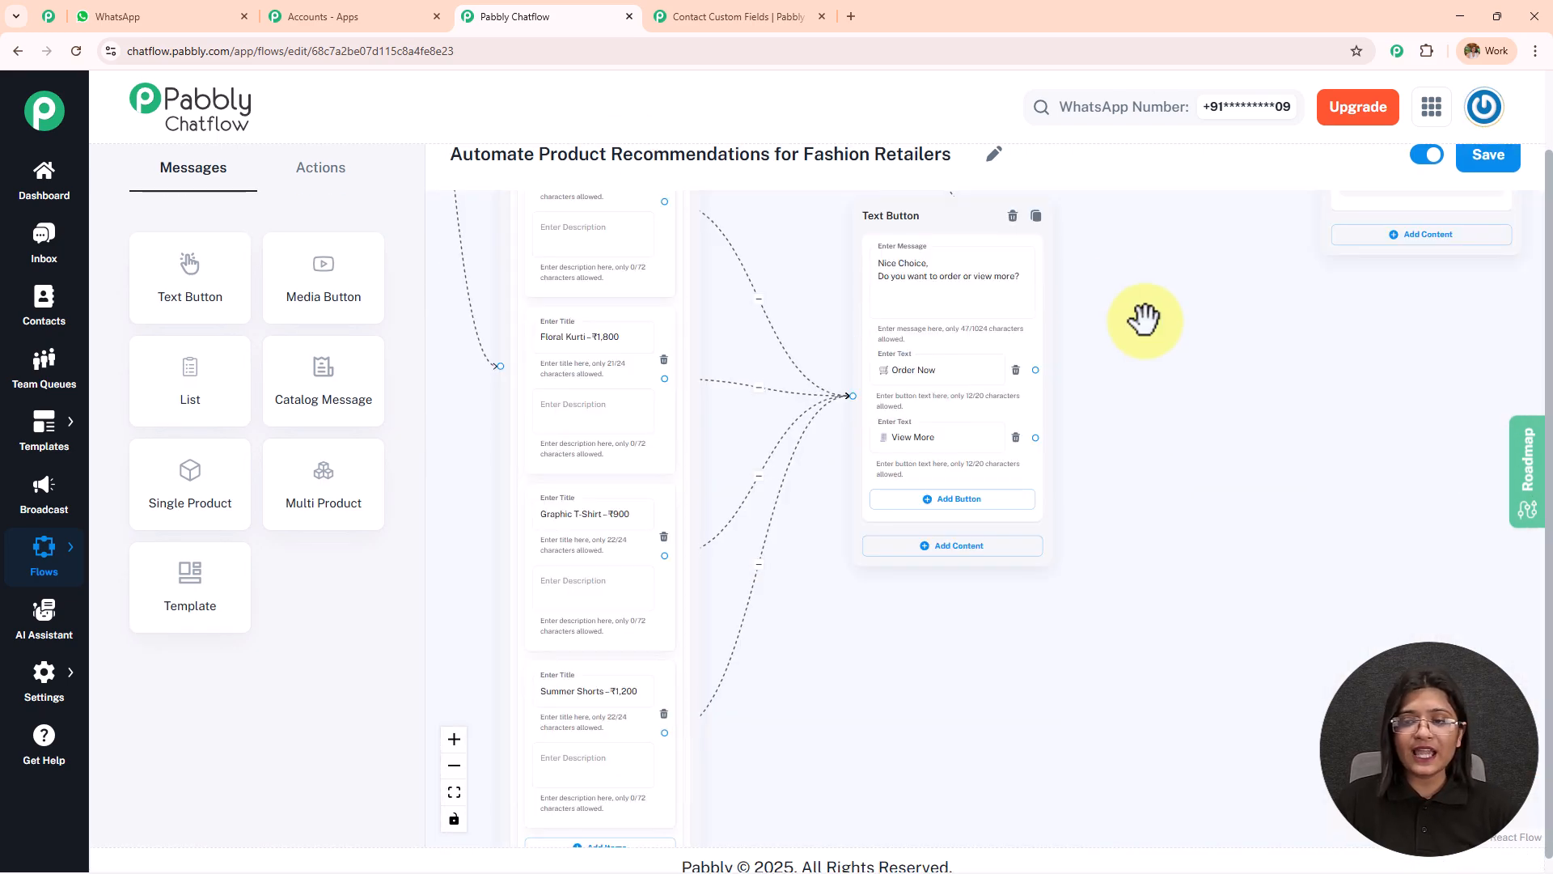
left_click_drag(1144, 320, 1047, 566)
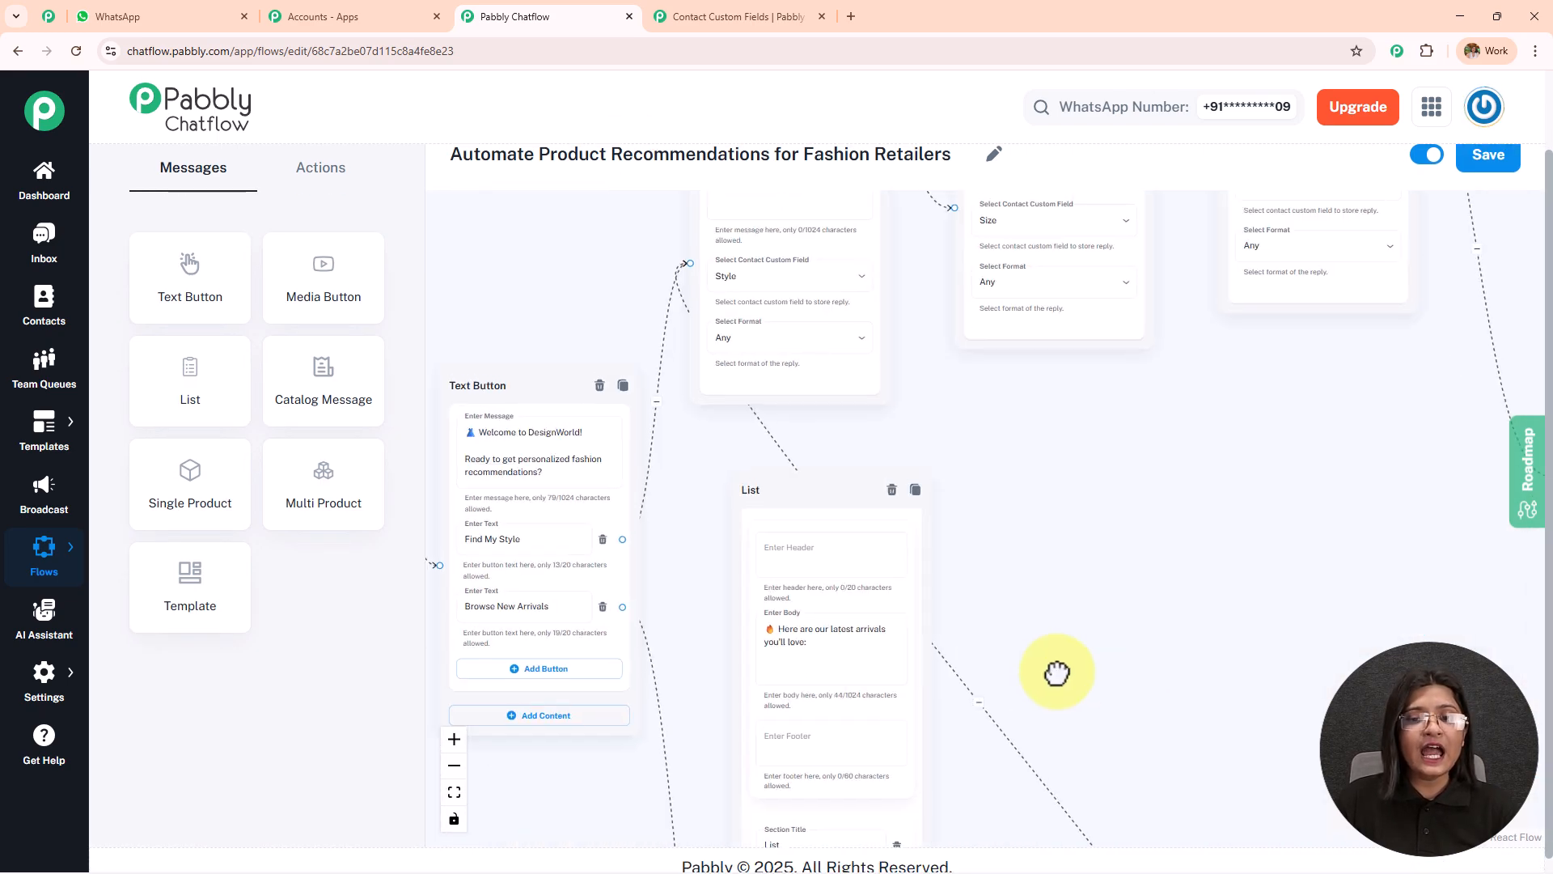
left_click_drag(1061, 669, 902, 791)
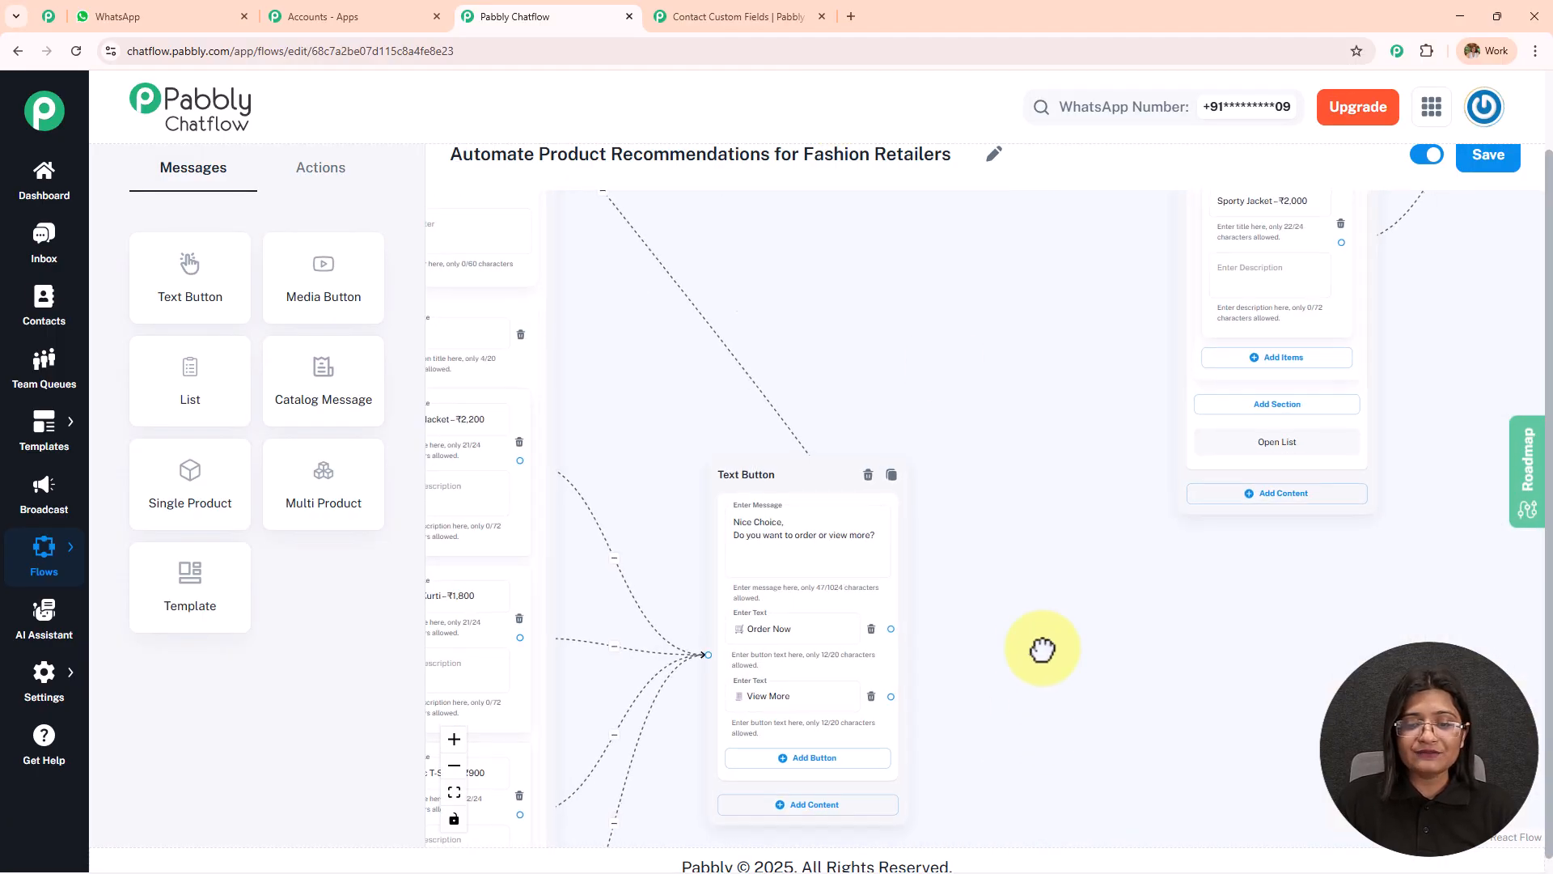
left_click_drag(1041, 682, 1037, 345)
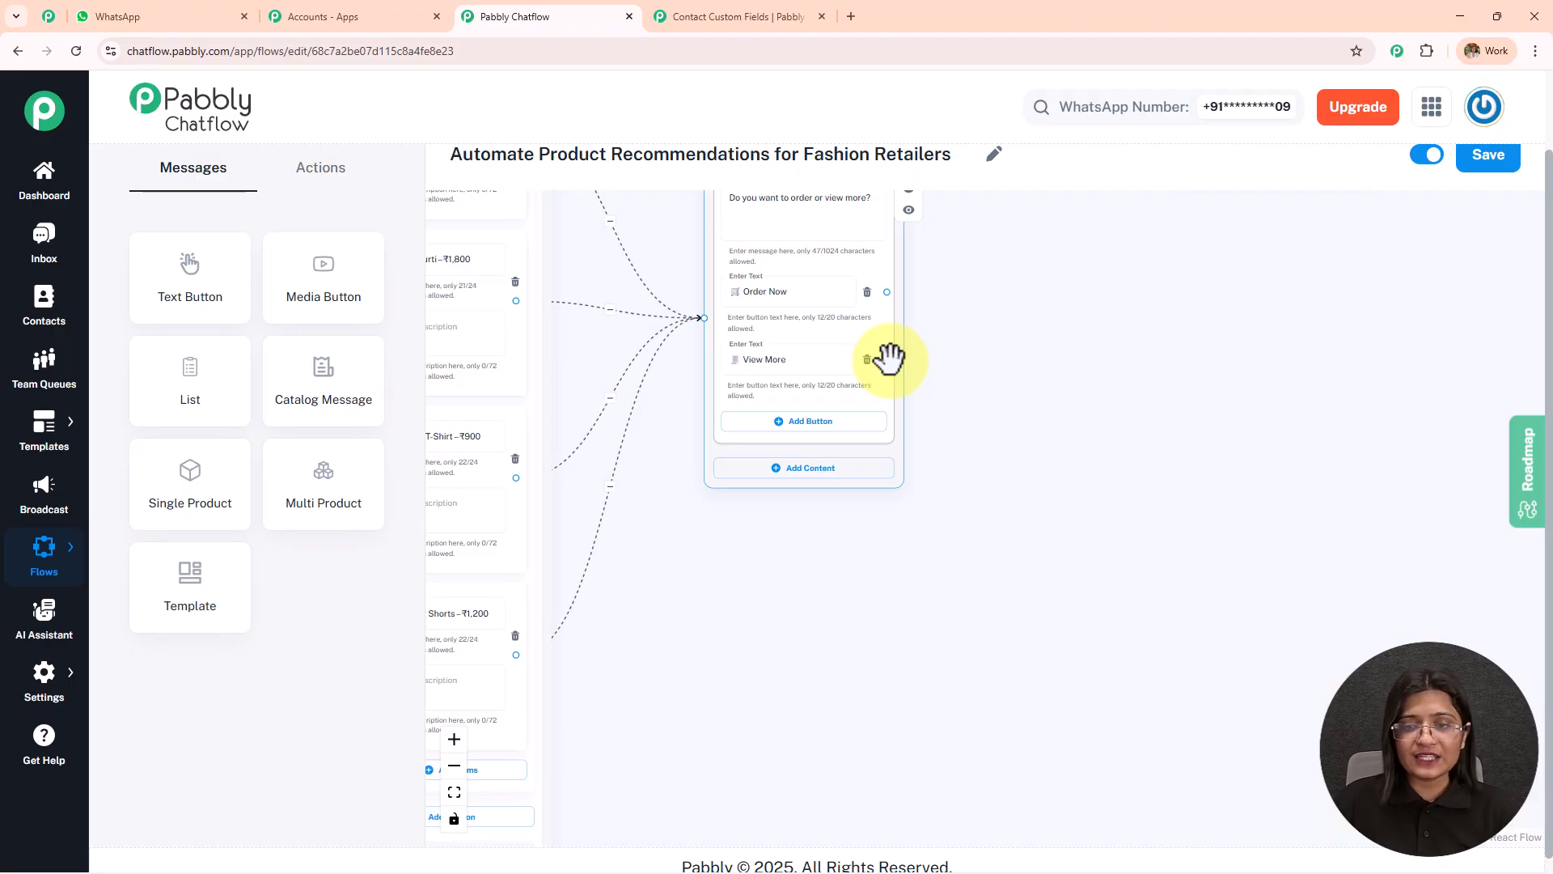
Check which content types can be connected to the View More button, without adding any.
scroll(890, 356, "up", 2)
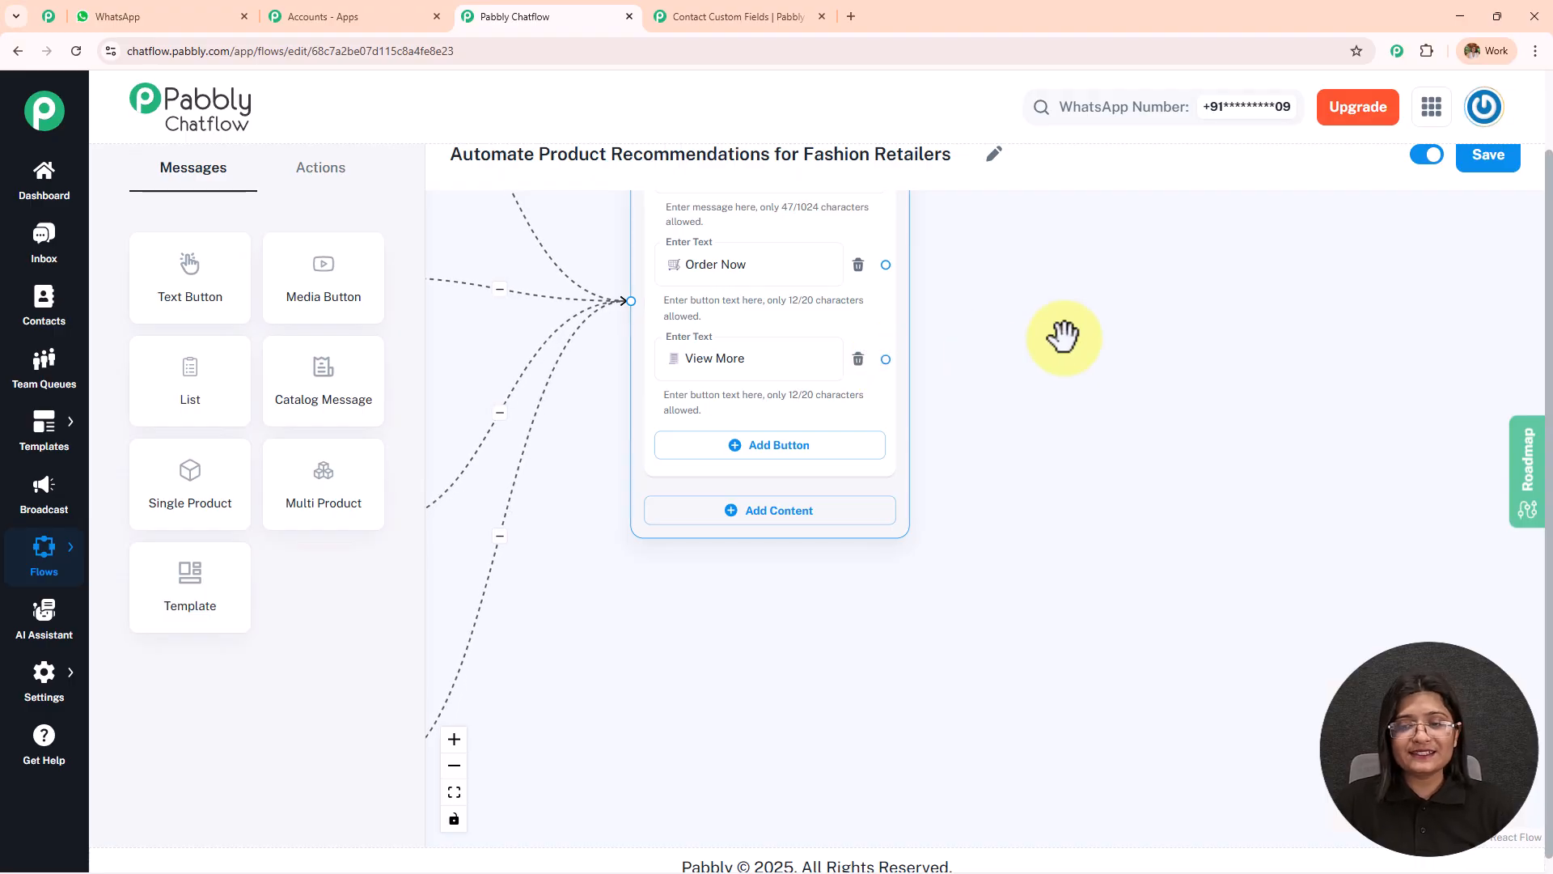
left_click_drag(1063, 337, 1016, 345)
left_click_drag(840, 367, 1129, 310)
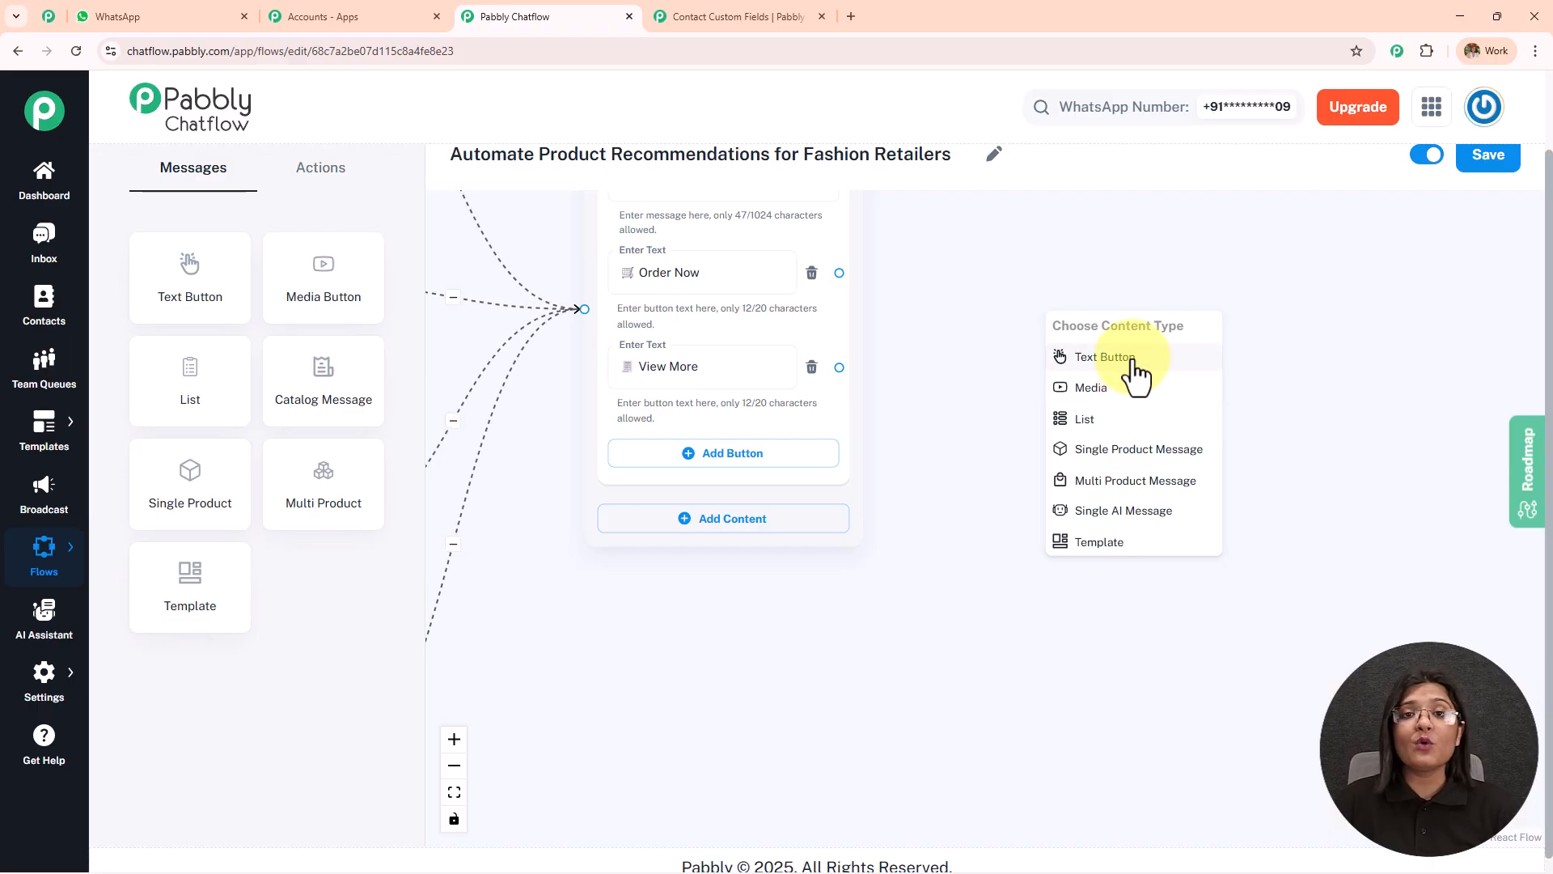
left_click(987, 255)
Turn the flow's active status off and on again, and save the flow.
scroll(988, 253, "down", 3)
left_click_drag(1038, 236, 1034, 556)
left_click_drag(1005, 293, 654, 647)
left_click_drag(1217, 472, 863, 455)
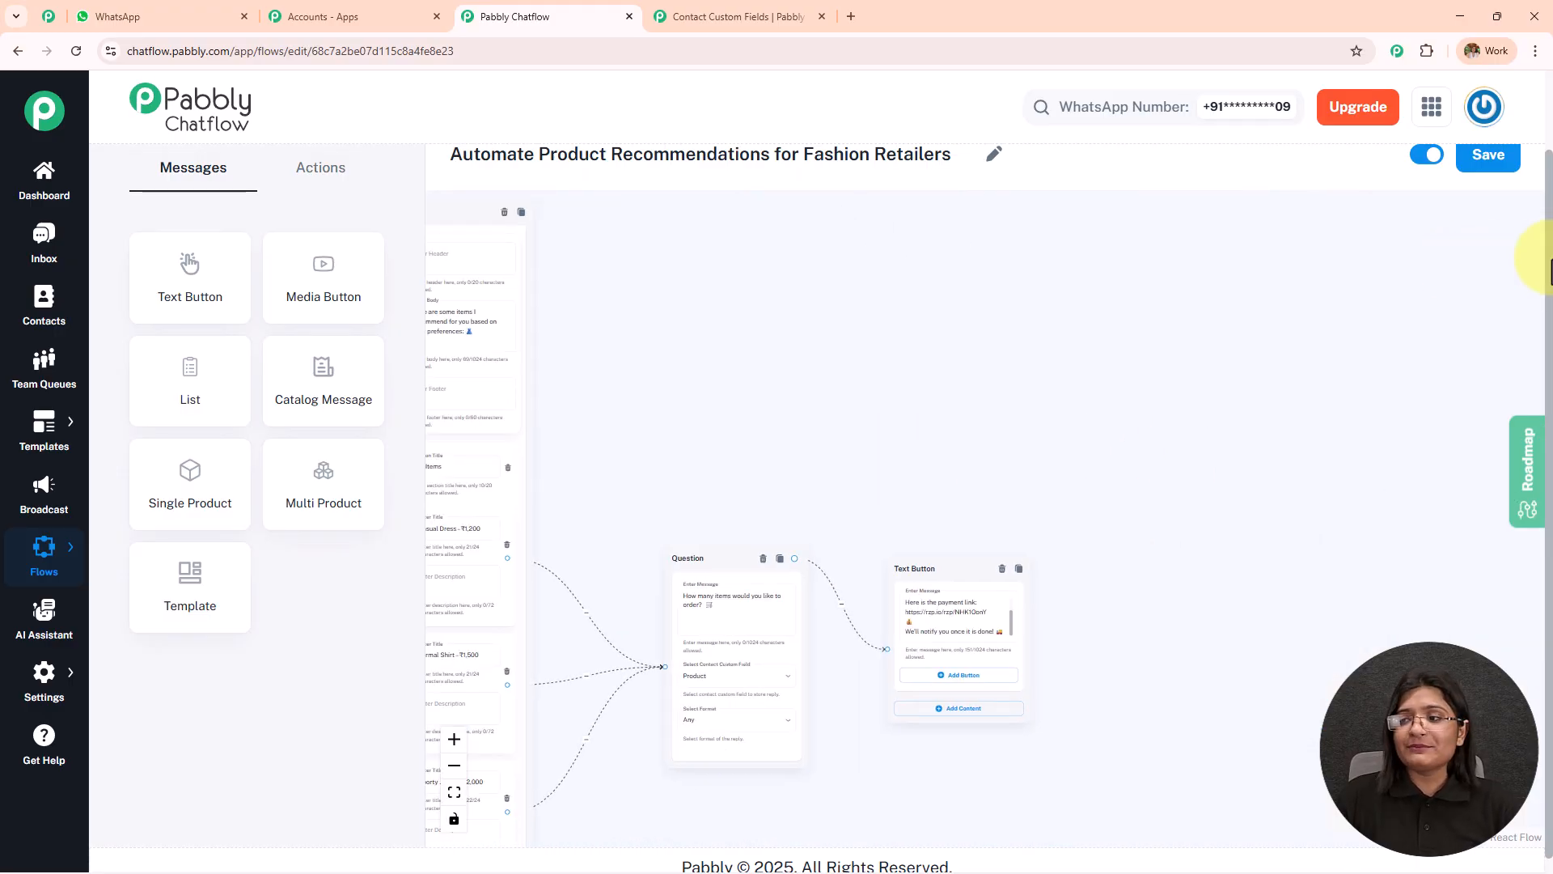
scroll(1550, 259, "up", 1)
left_click(1494, 167)
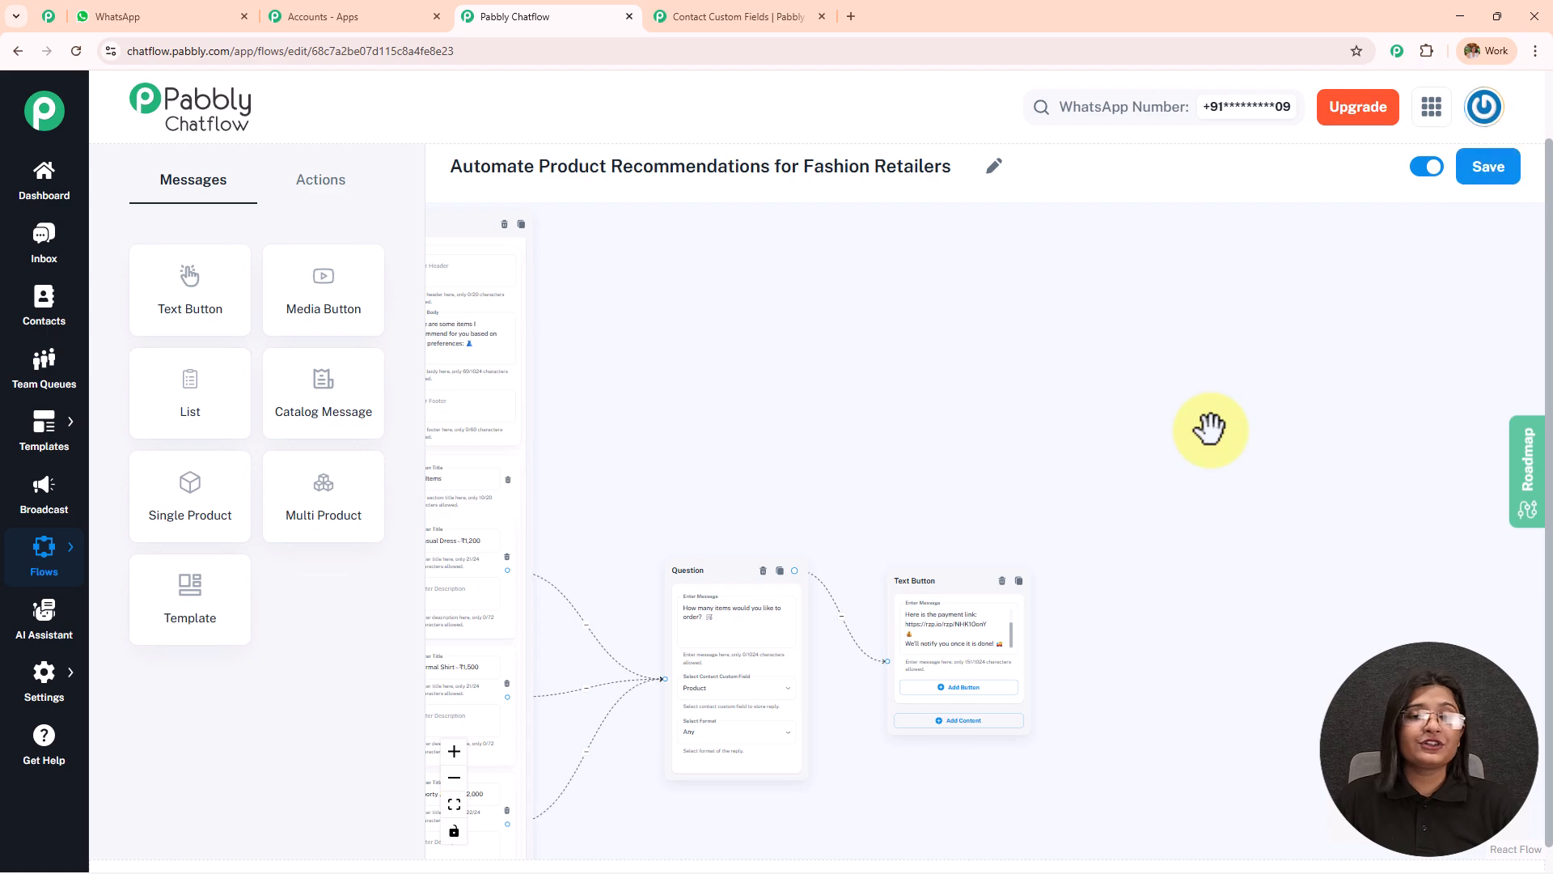
left_click_drag(809, 416, 899, 404)
scroll(1165, 403, "down", 2)
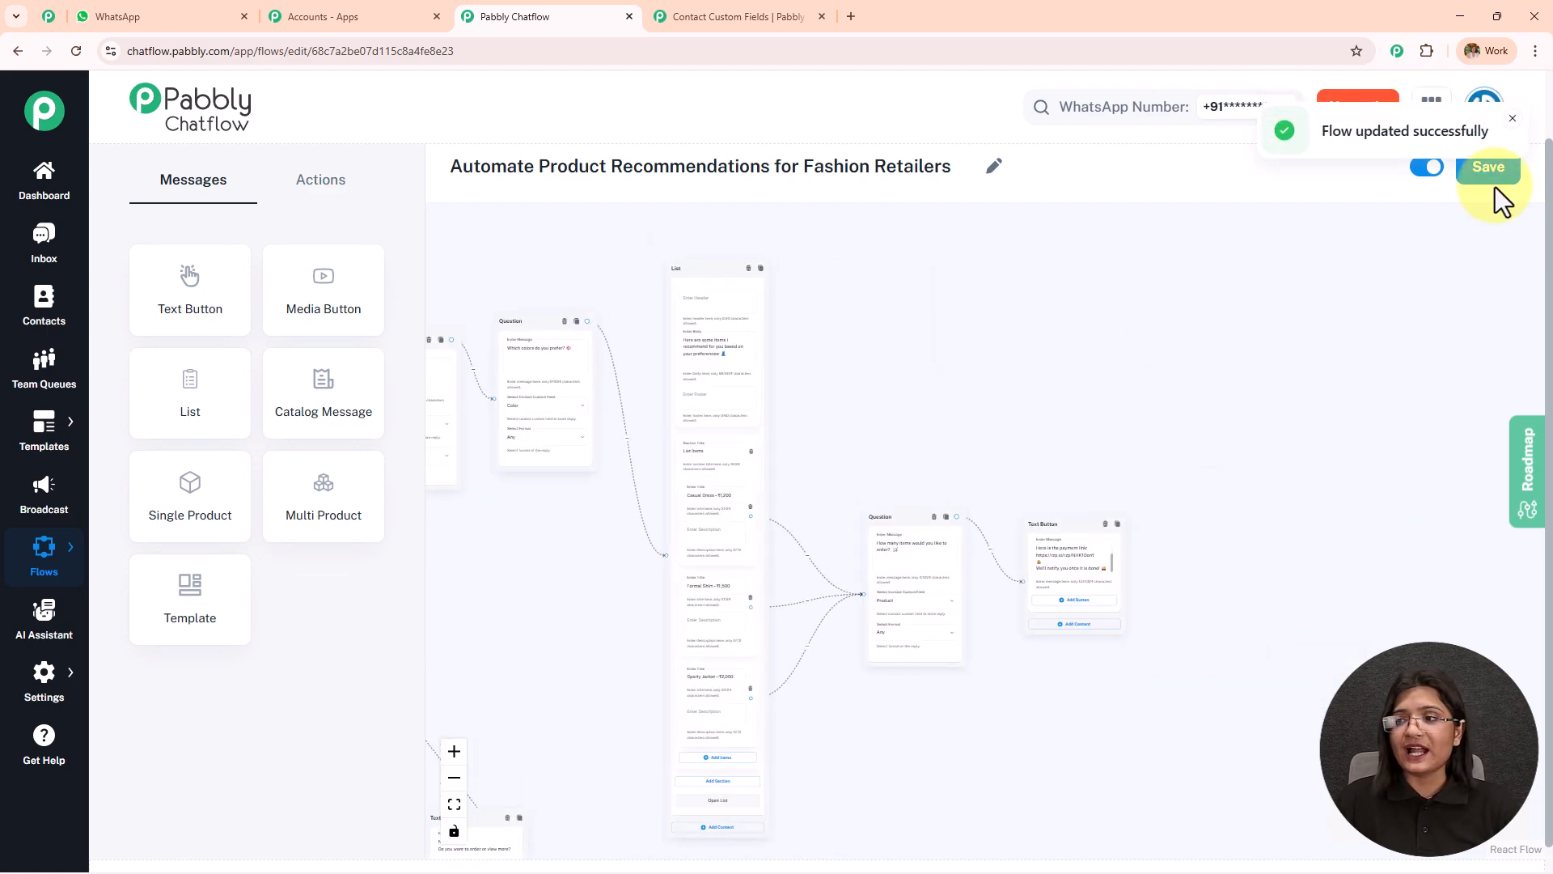
left_click(1426, 170)
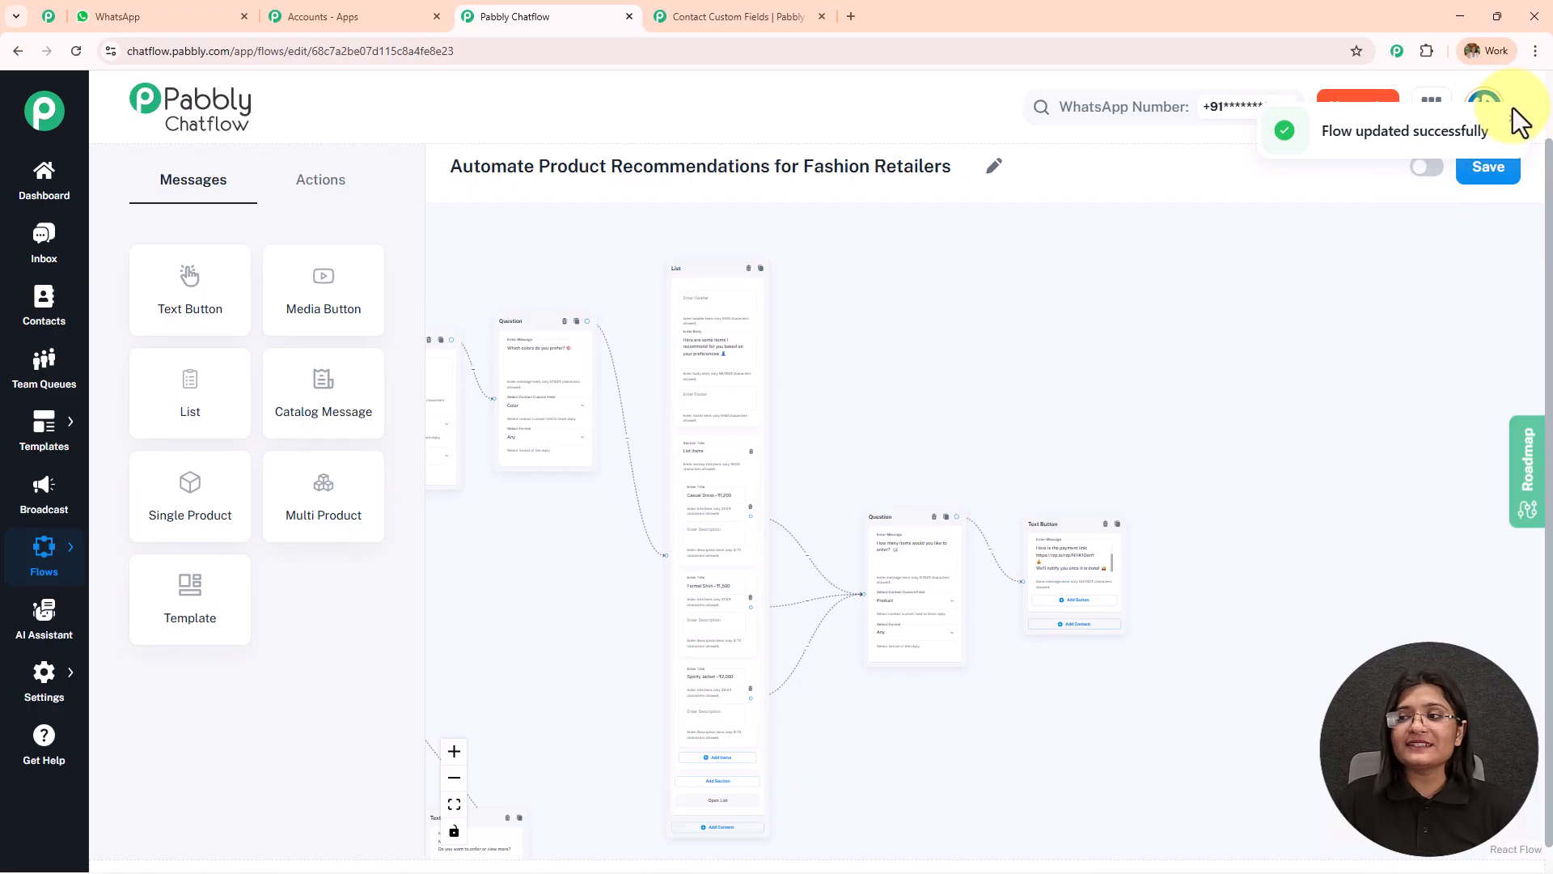
left_click(1510, 121)
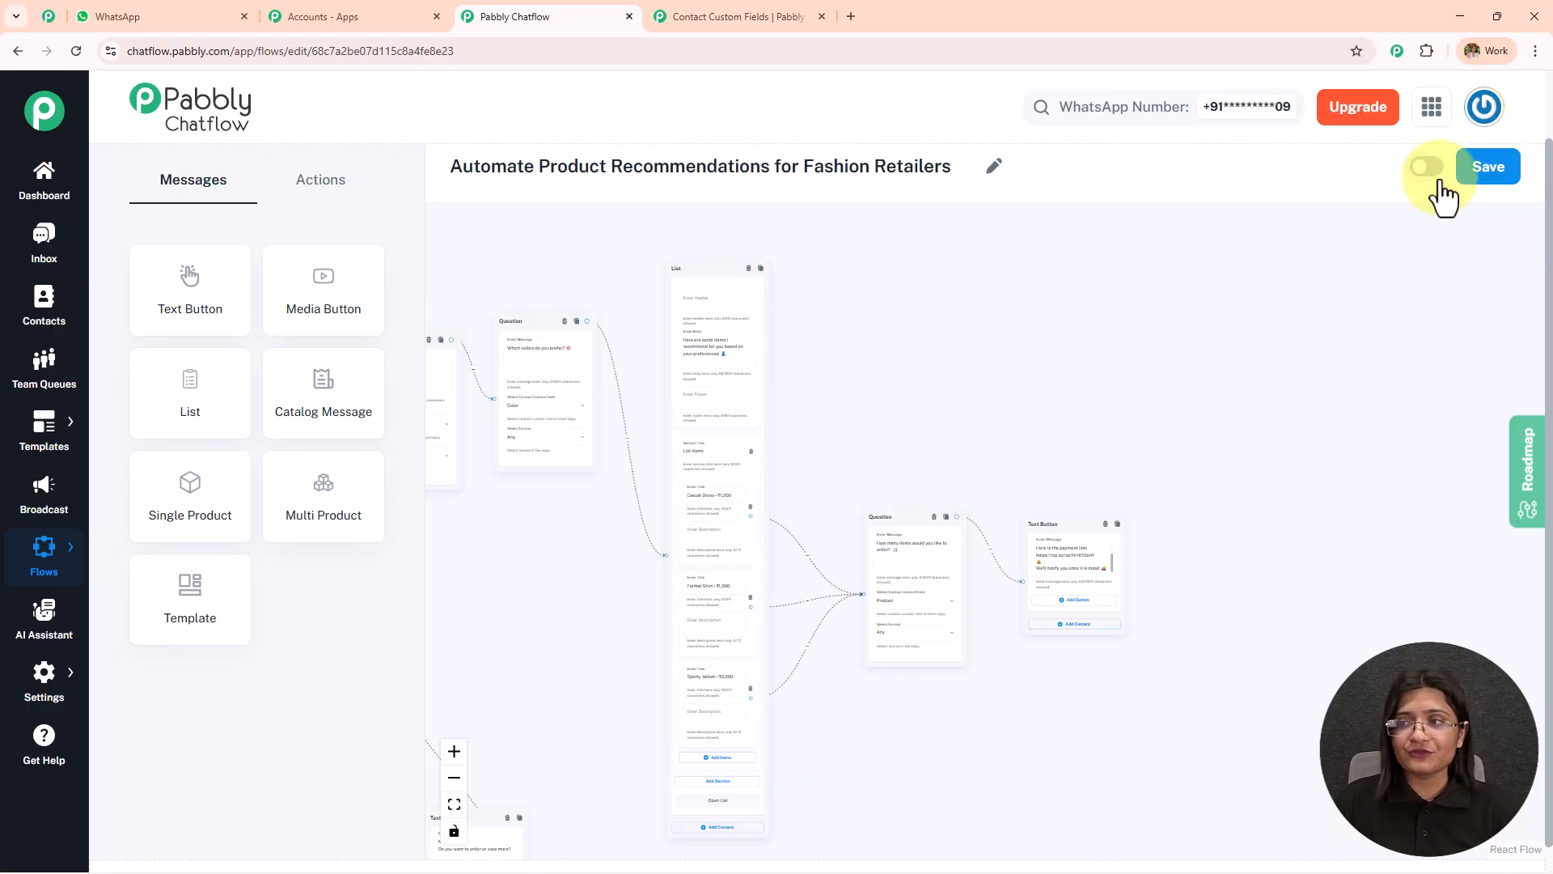
left_click(1489, 170)
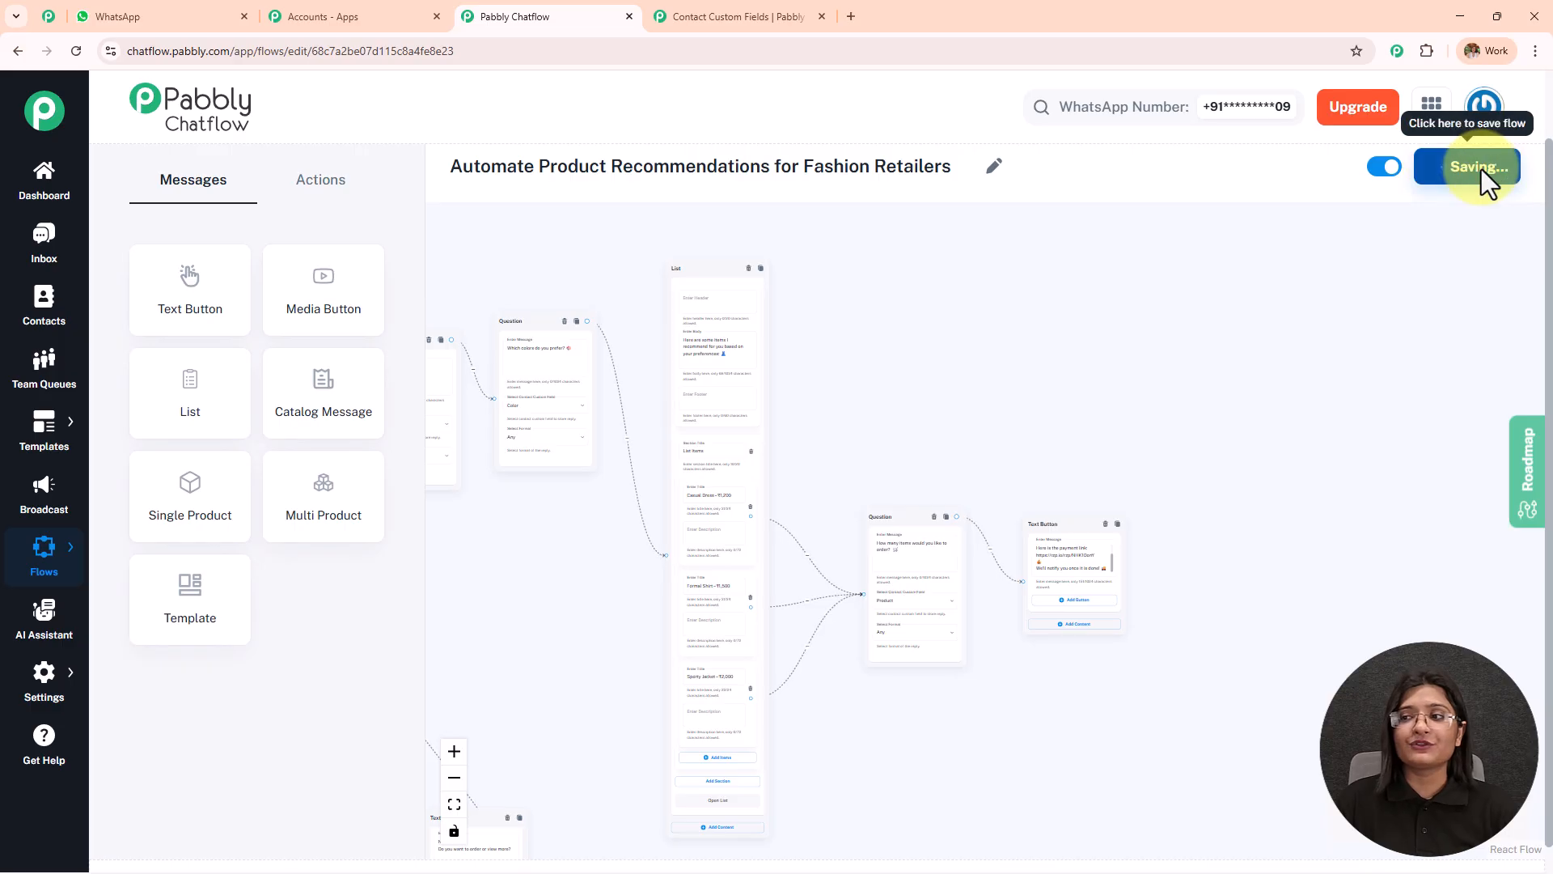
Review the trigger keywords, the DesignWorld welcome message and the Find My Style branch with its style and size questions.
scroll(895, 305, "down", 3)
left_click_drag(884, 329, 1294, 246)
scroll(801, 420, "up", 3)
left_click_drag(776, 267, 557, 361)
scroll(635, 356, "up", 5)
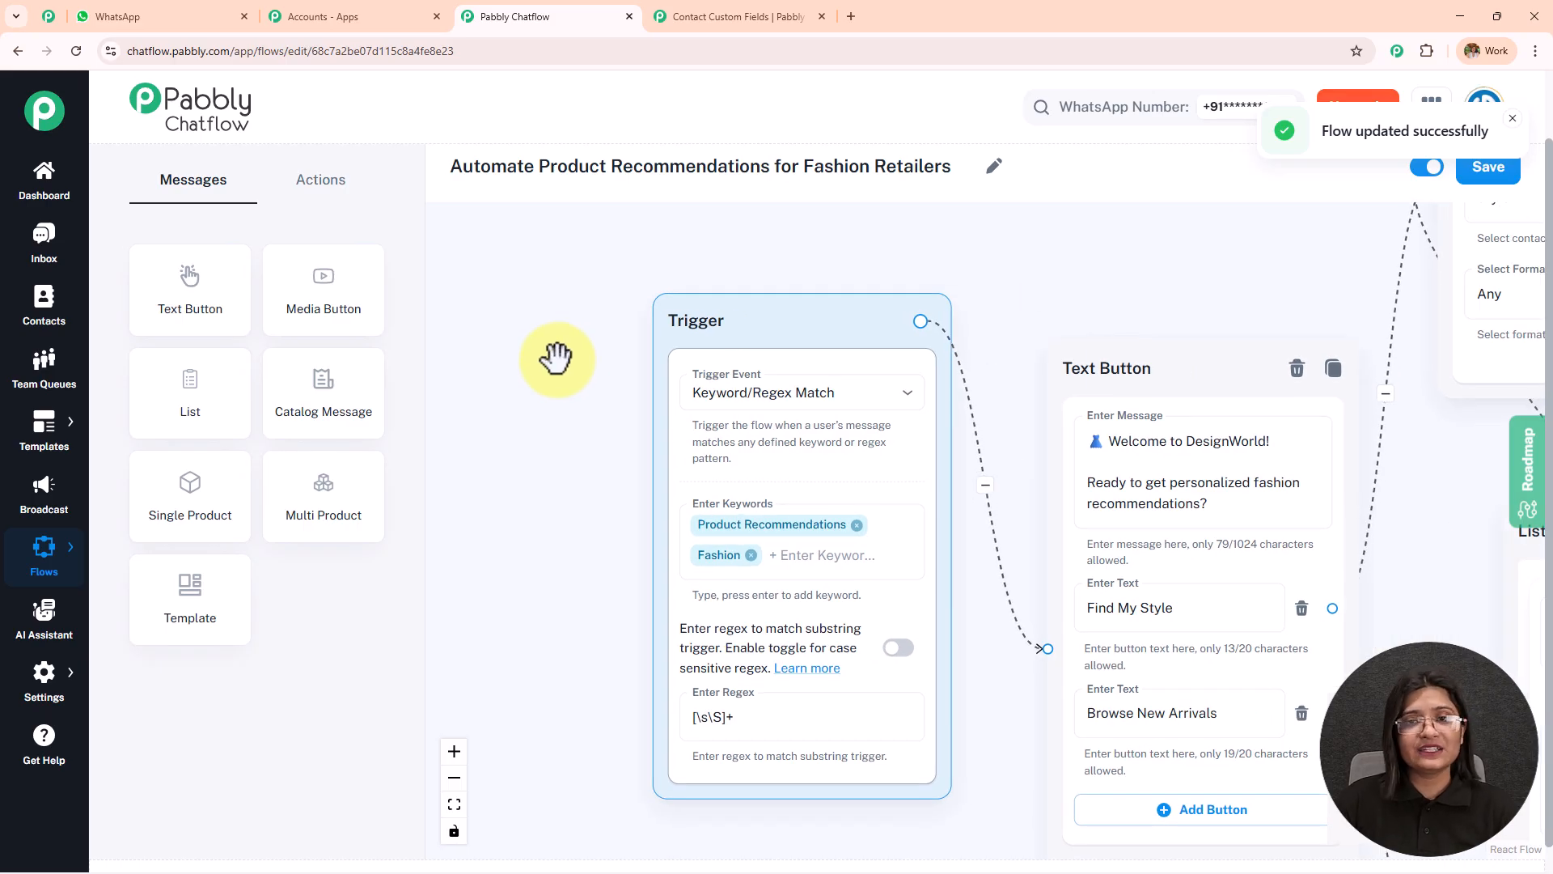
left_click_drag(1027, 315, 518, 243)
left_click(700, 407)
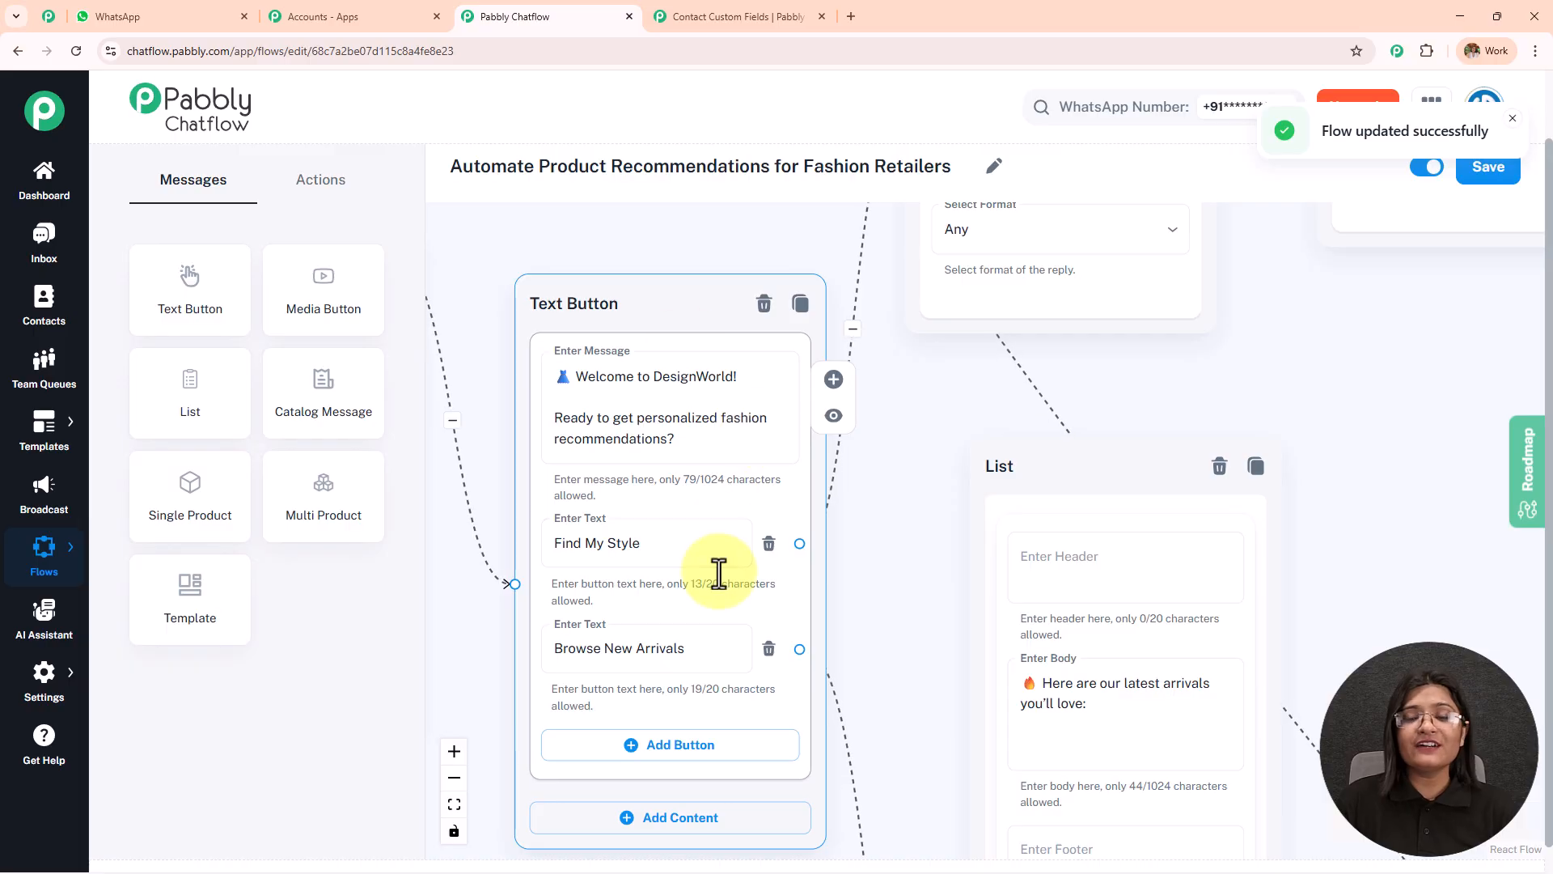
left_click_drag(943, 416, 842, 527)
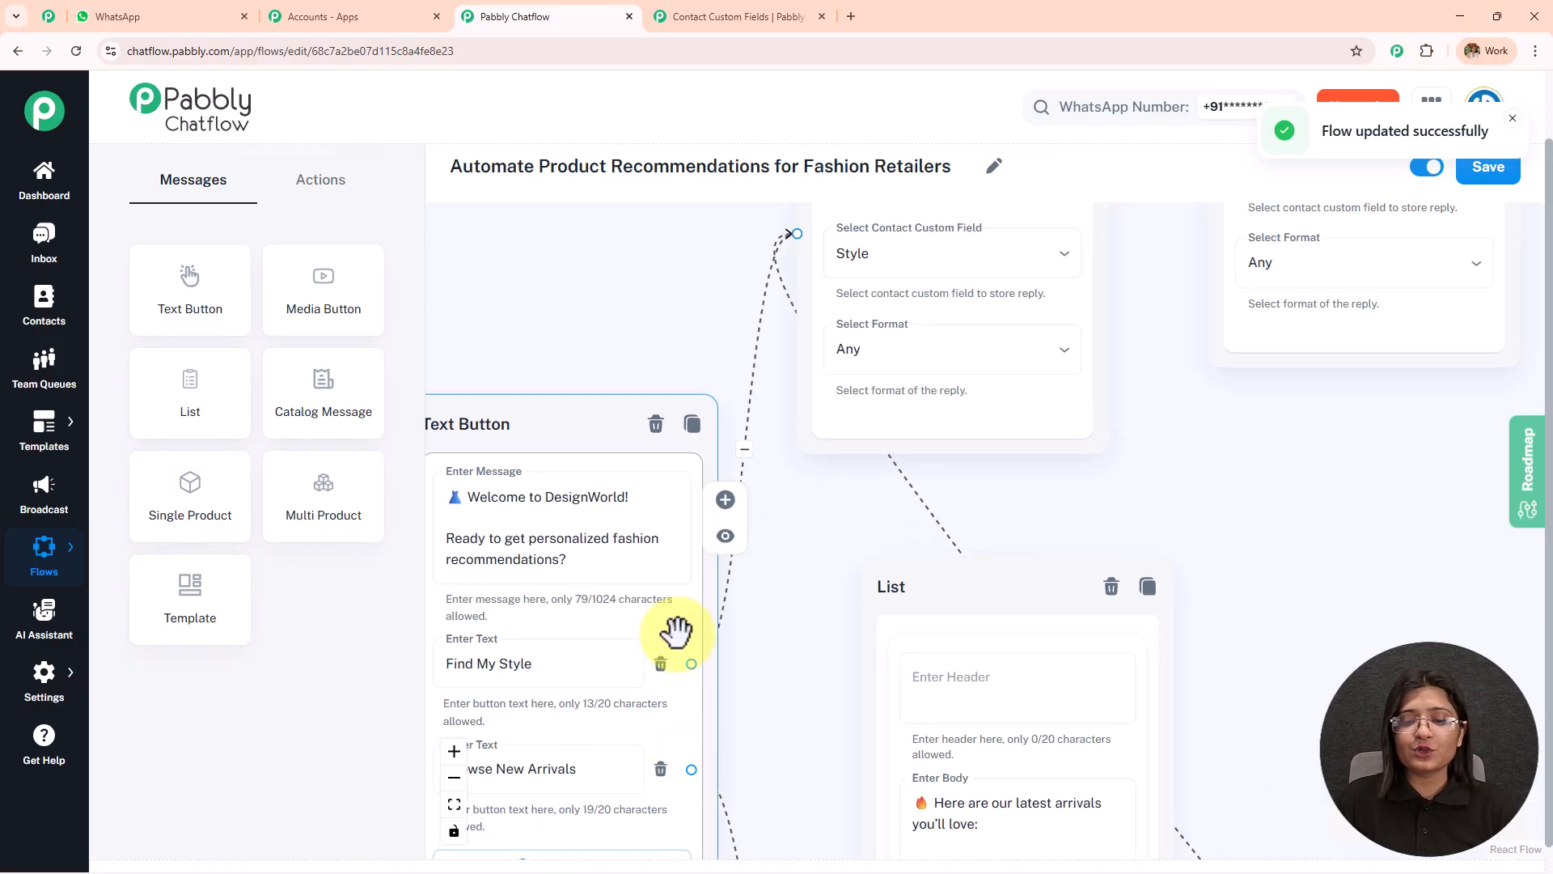
left_click(576, 659)
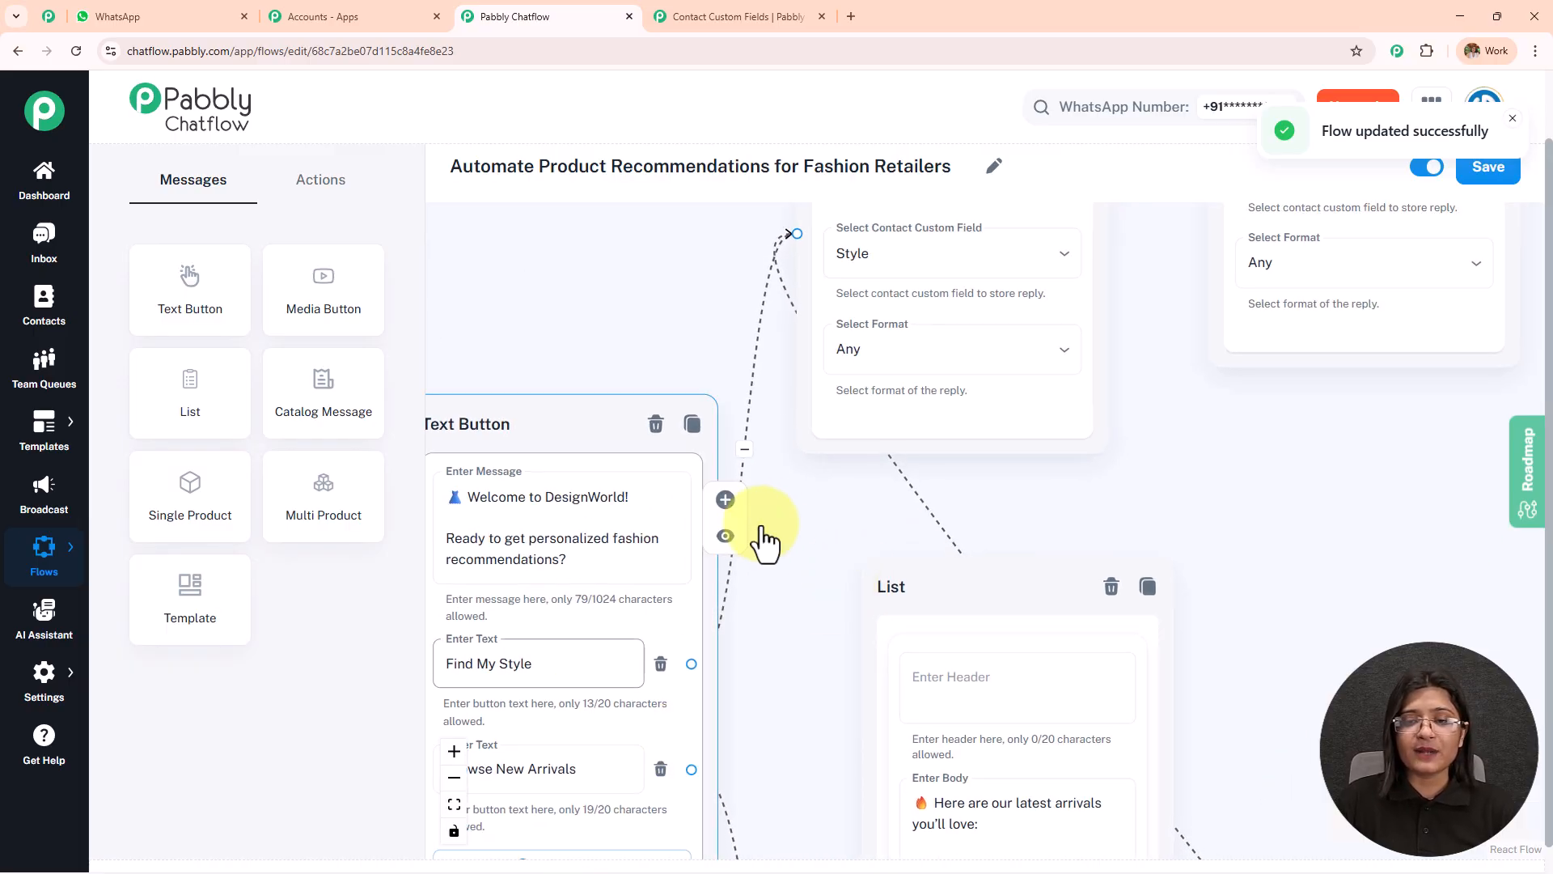
left_click_drag(800, 537, 683, 780)
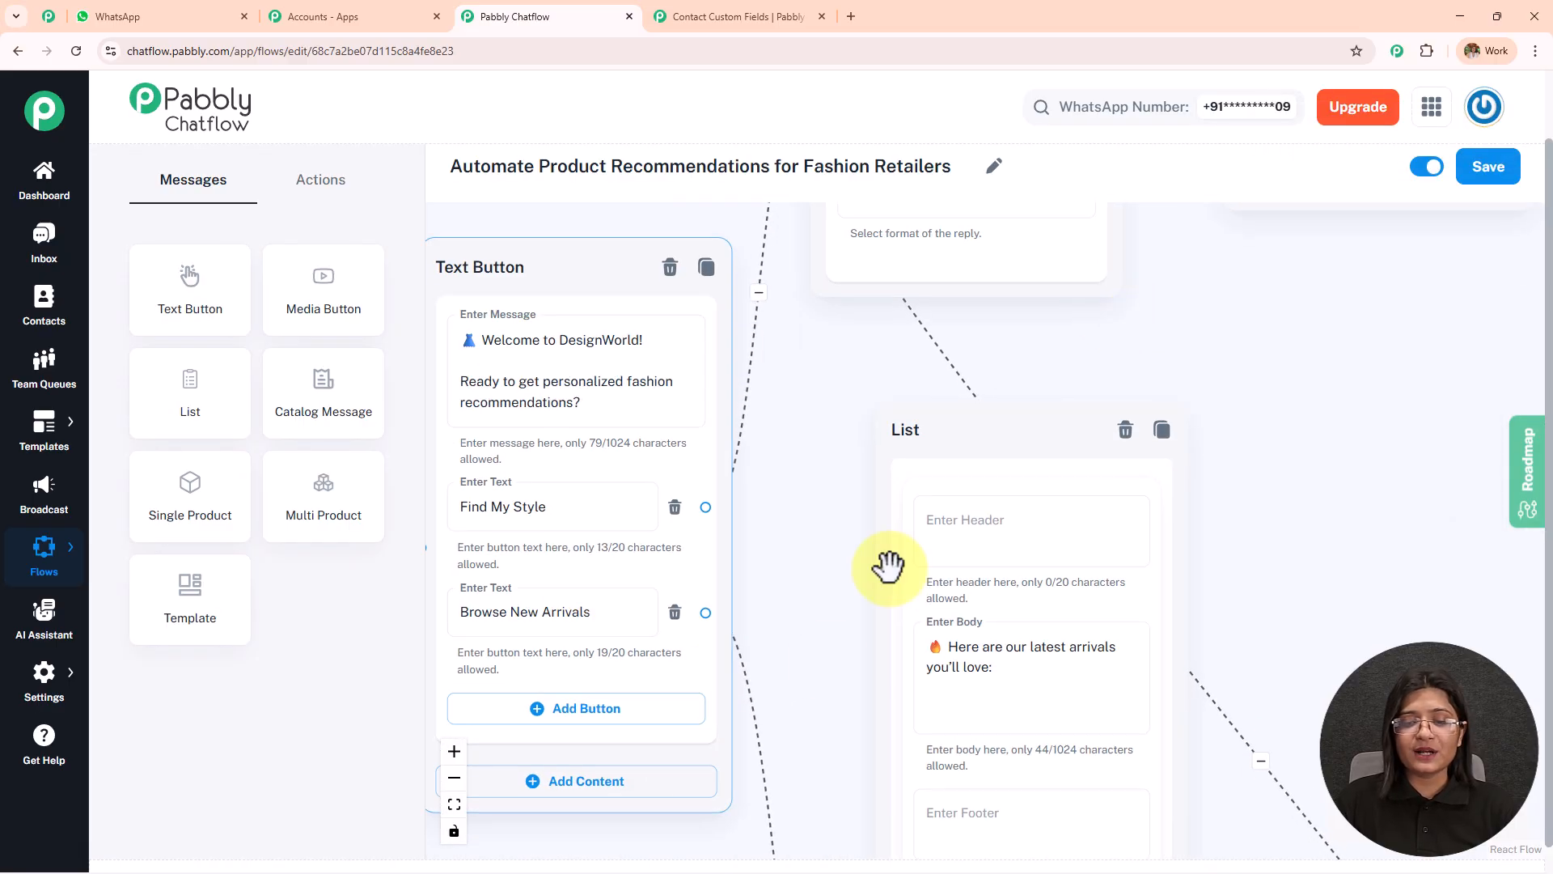
left_click_drag(879, 567, 874, 567)
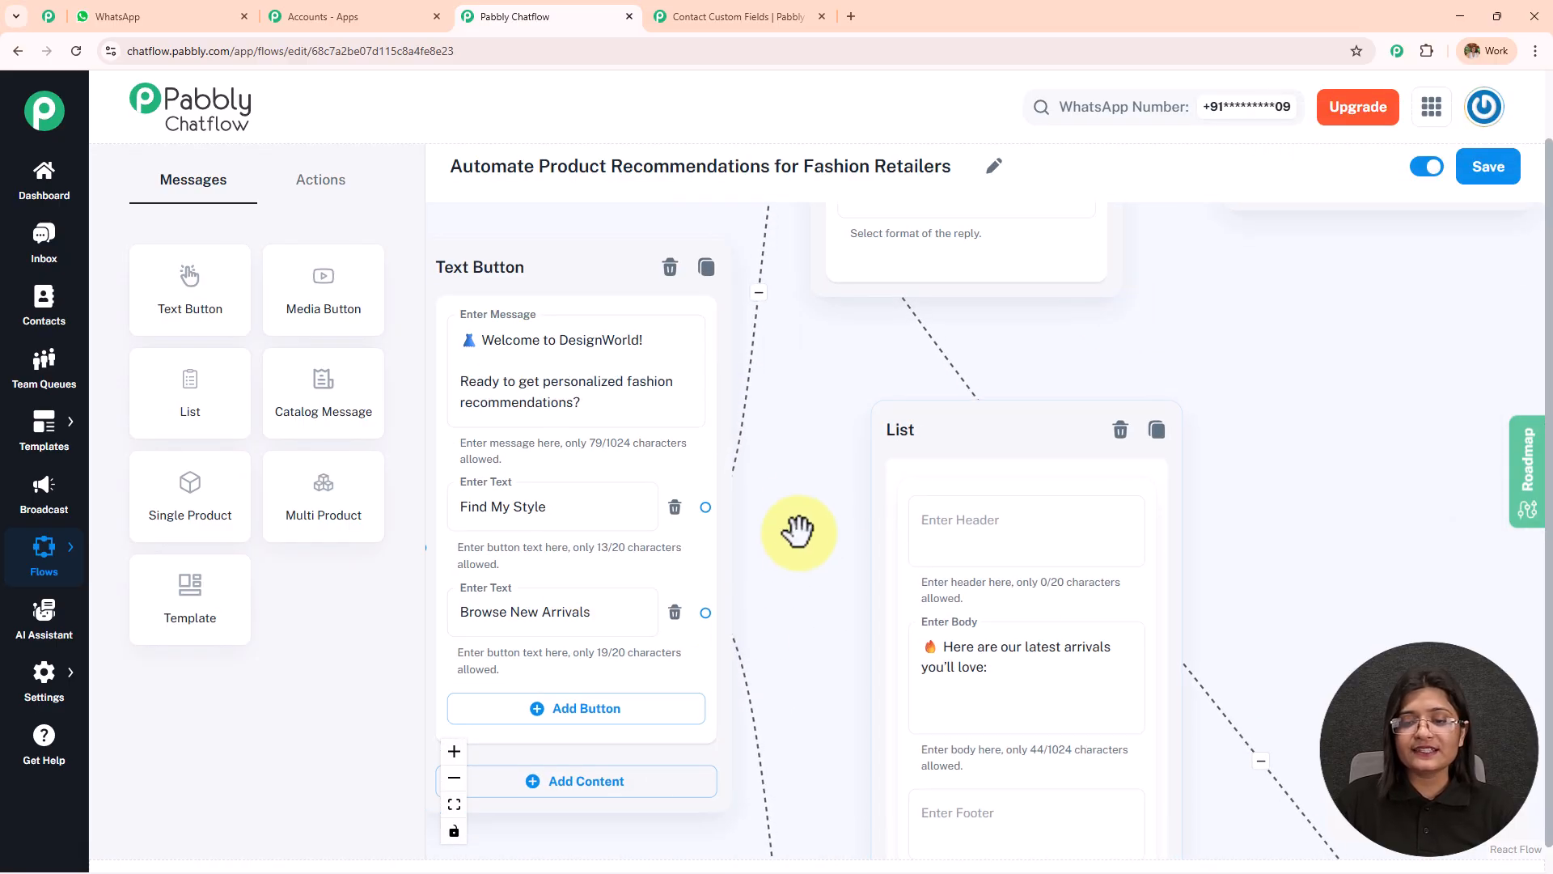
Review the whole flow layout up to the order quantity question and the payment link message.
scroll(801, 549, "down", 3)
scroll(1068, 454, "down", 3)
scroll(1215, 465, "down", 2)
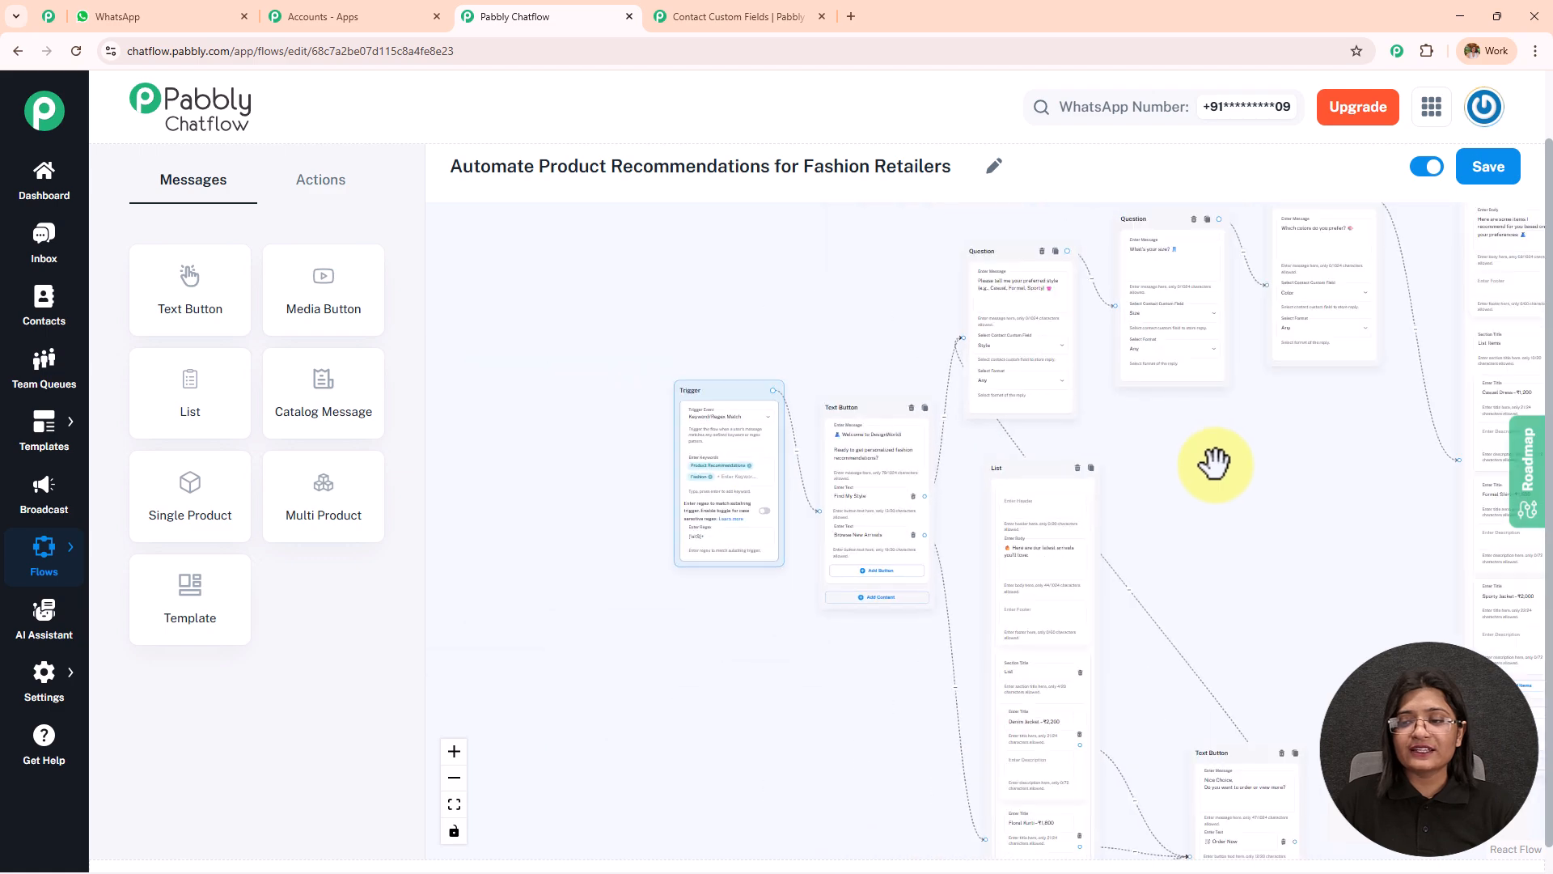
left_click_drag(1215, 465, 966, 525)
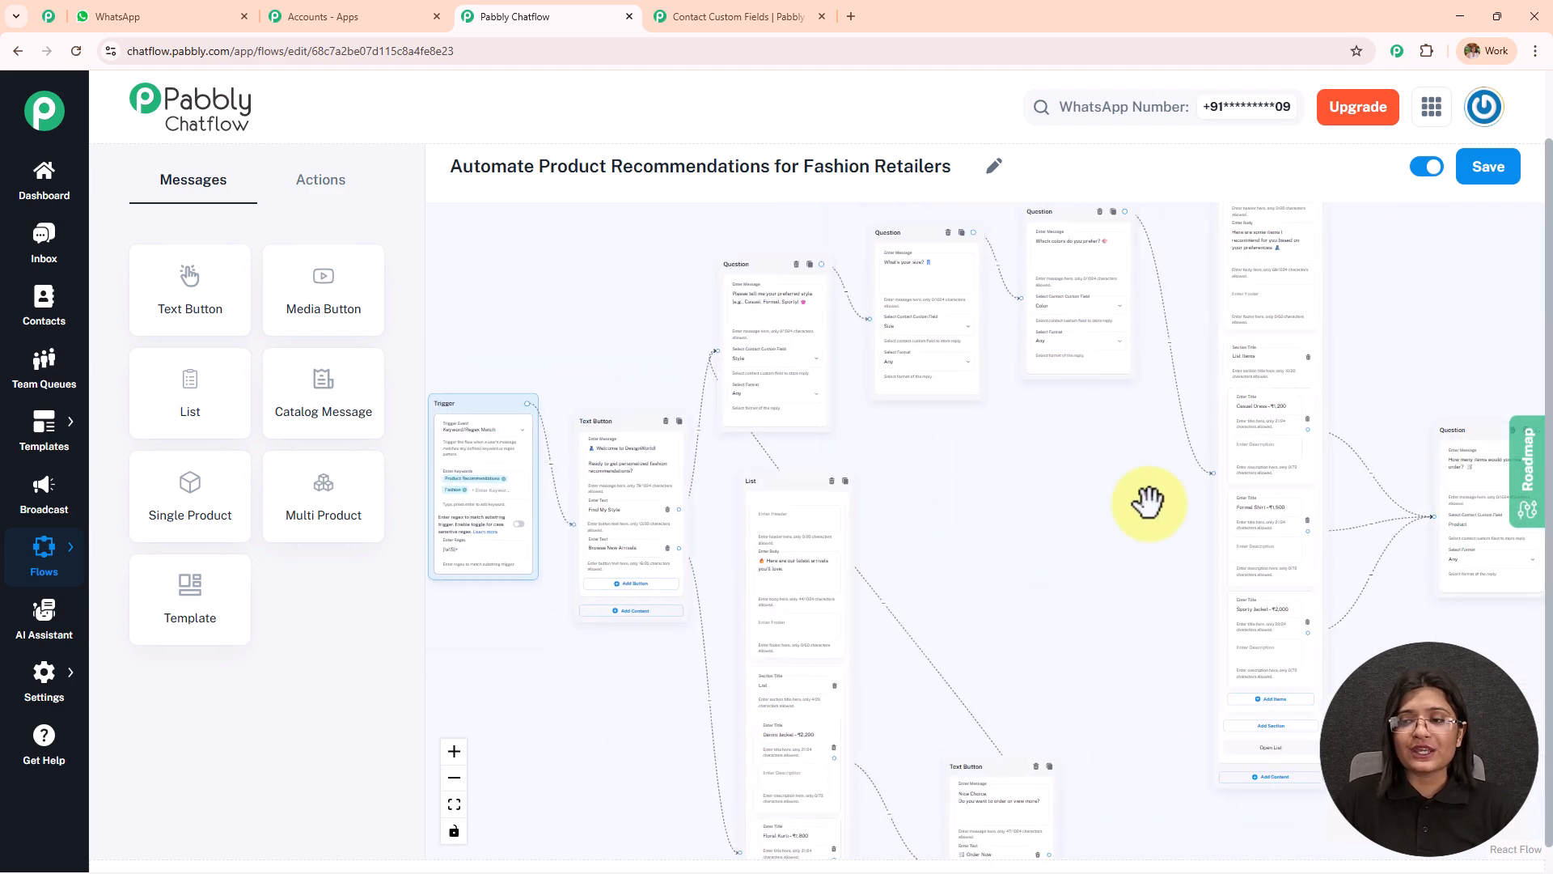
left_click_drag(1149, 503, 797, 516)
scroll(1221, 527, "up", 5)
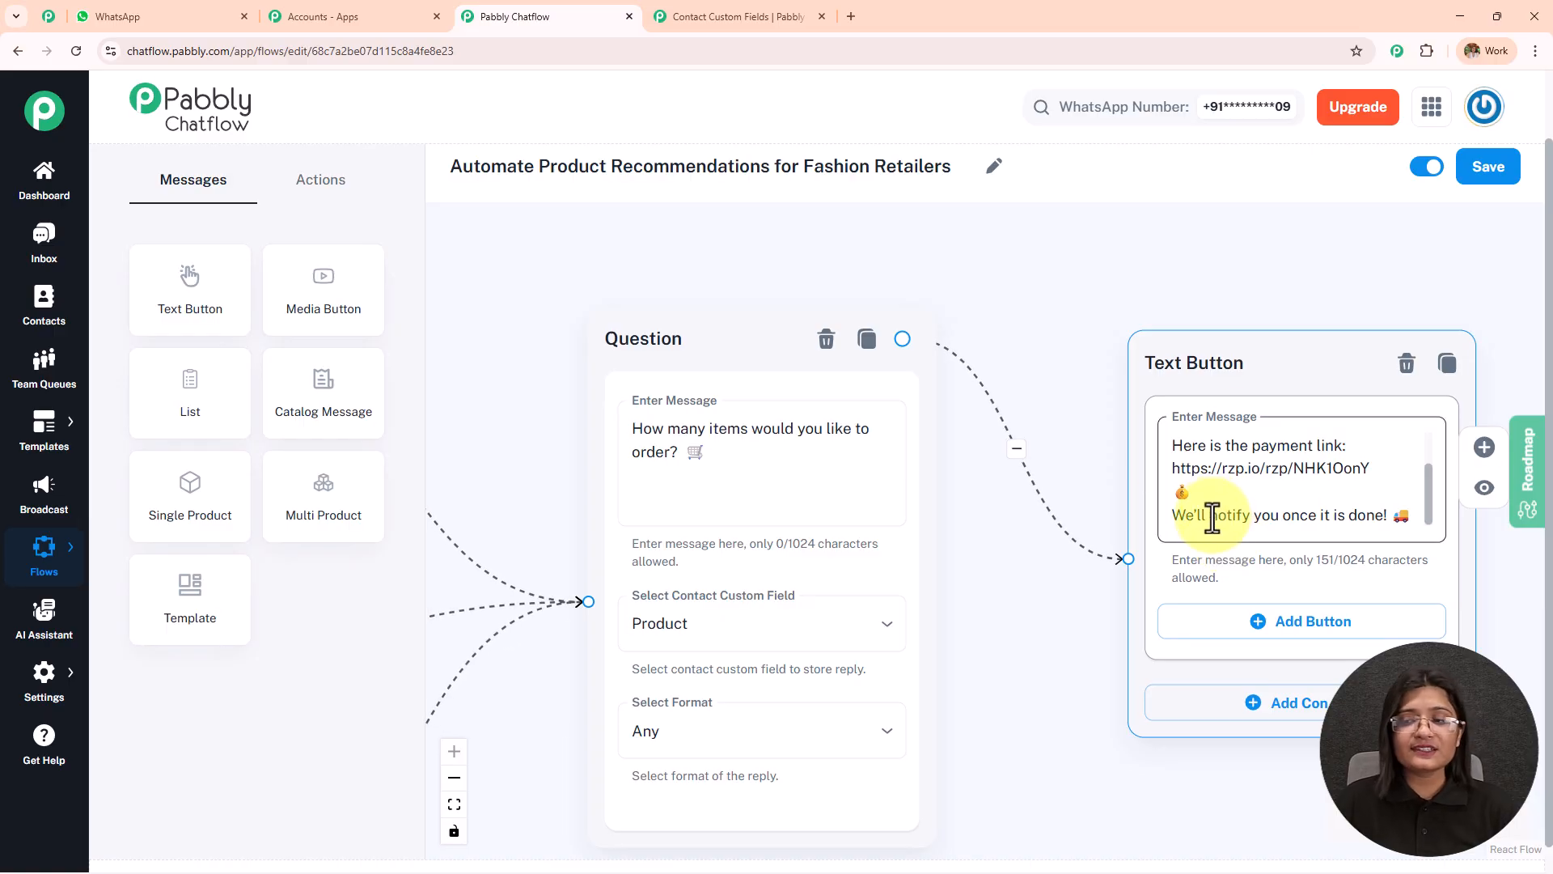
left_click(898, 326)
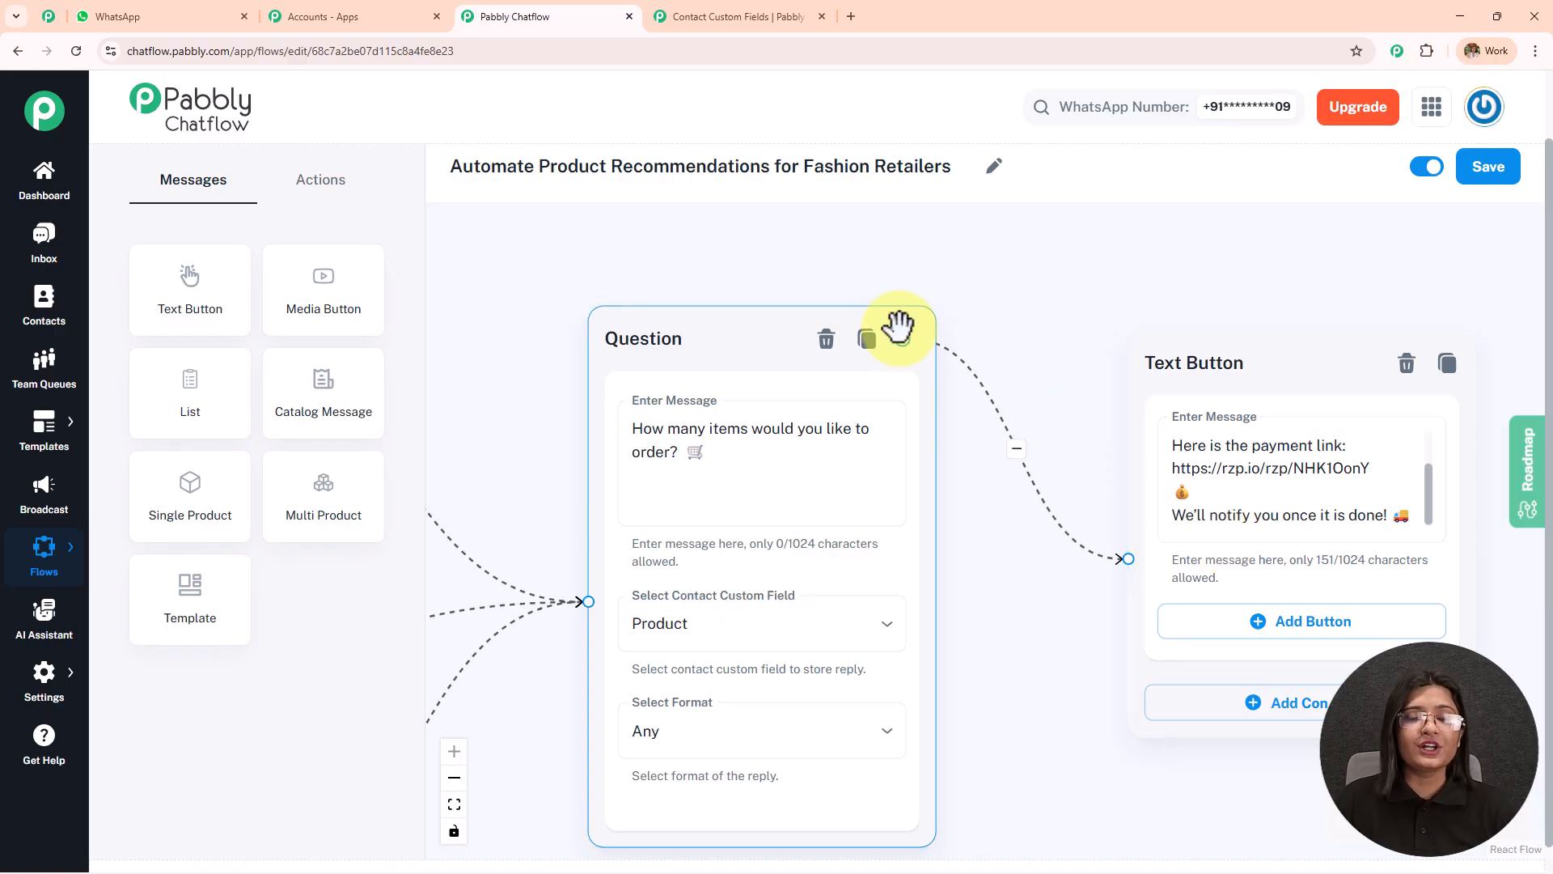
Switch to WhatsApp and send "Hey, I want to get some recommendation" to the Pabbly Chatflow Number chat.
left_click(180, 21)
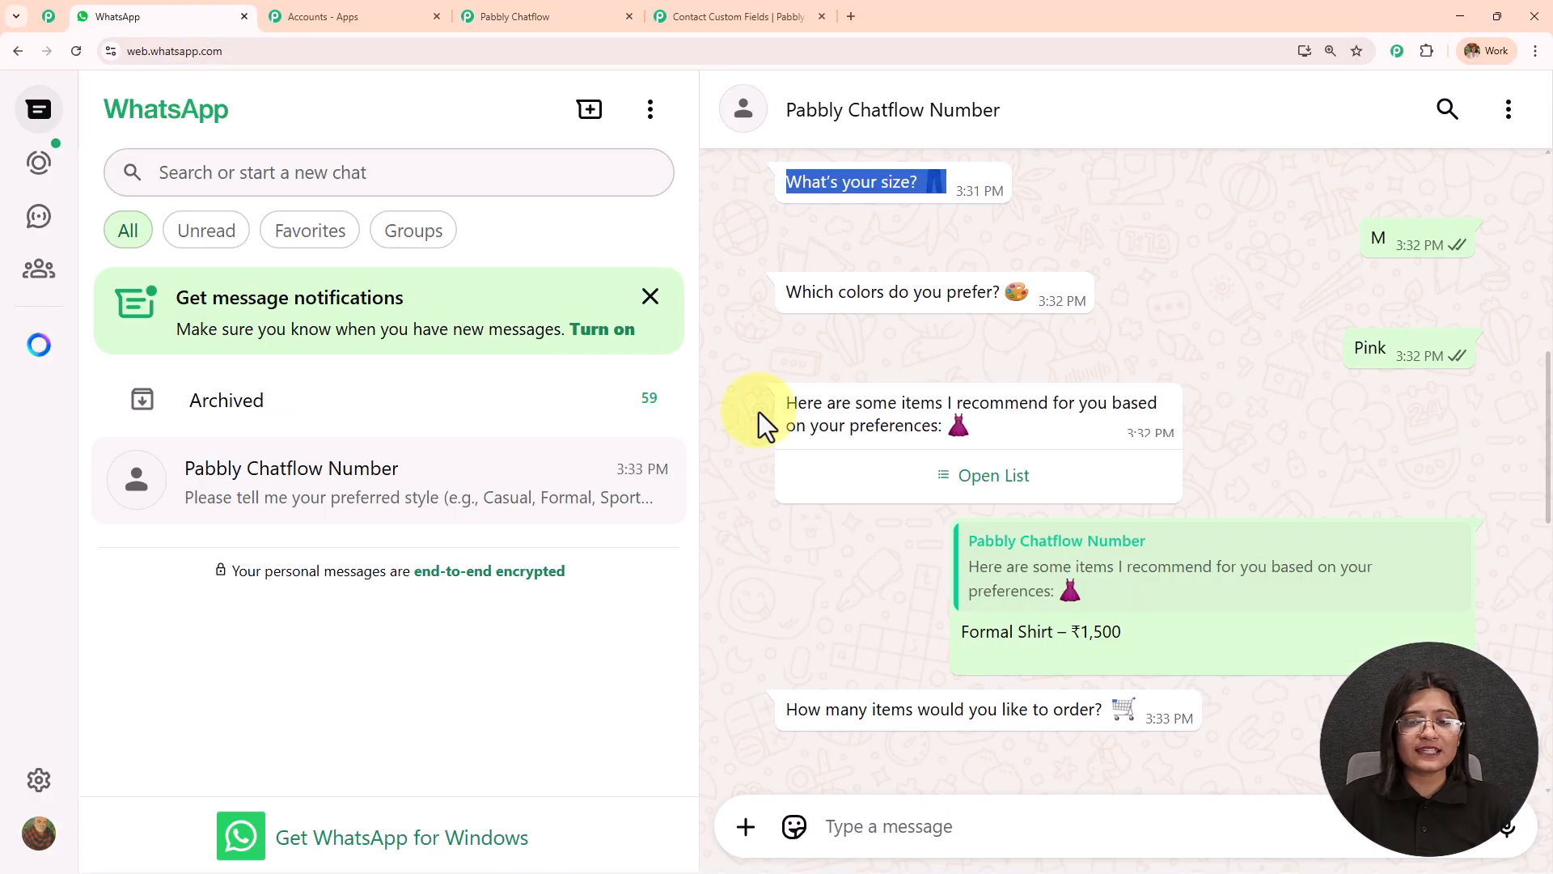
left_click(862, 822)
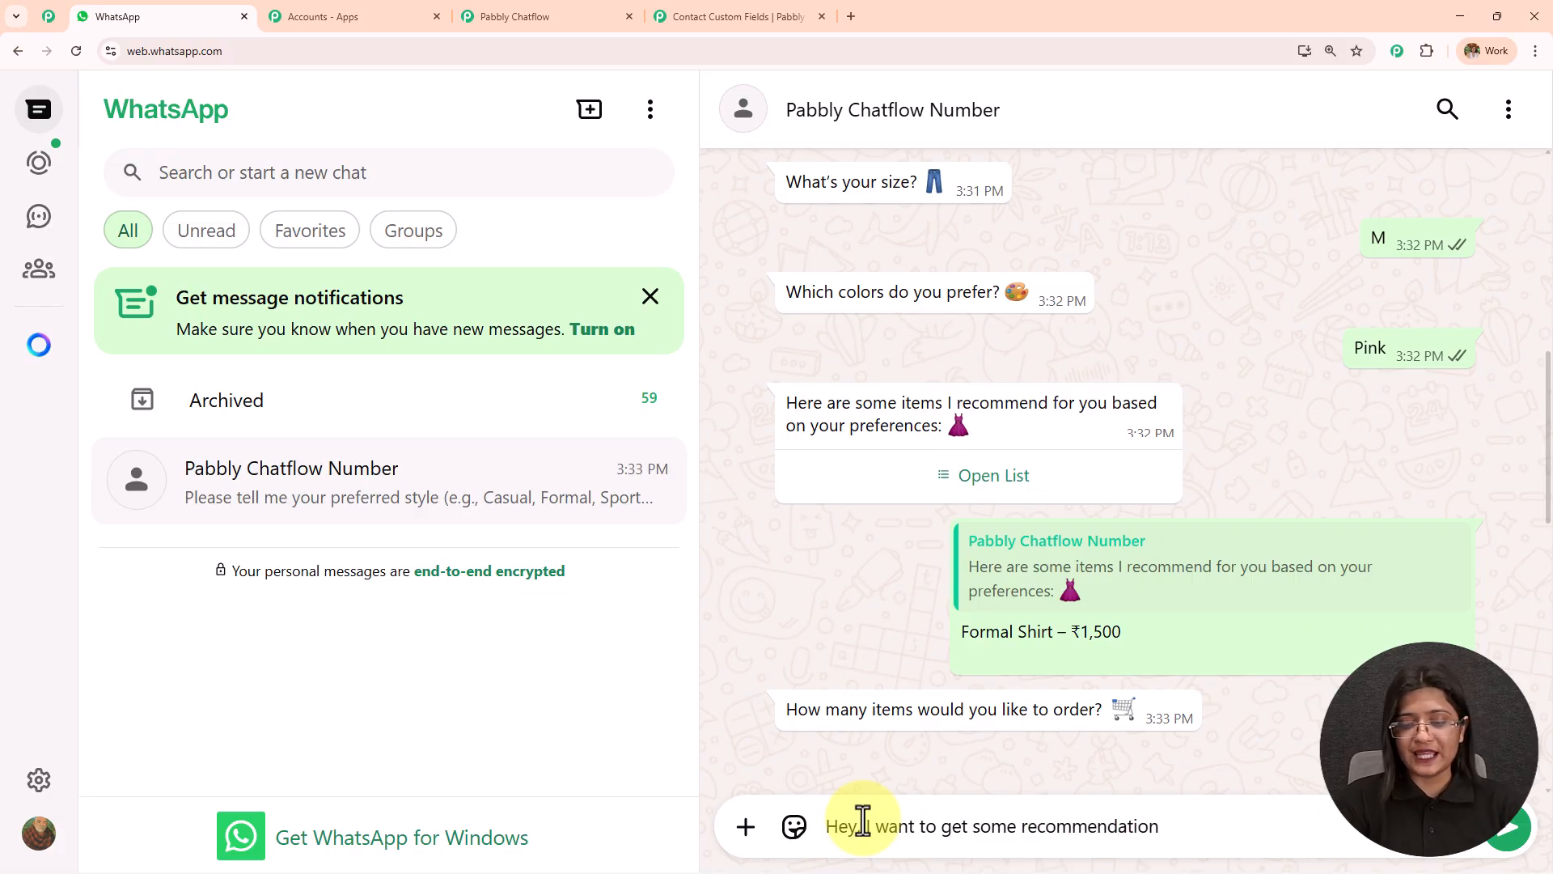
type("Hey, I want to get some recommendation")
key("Return")
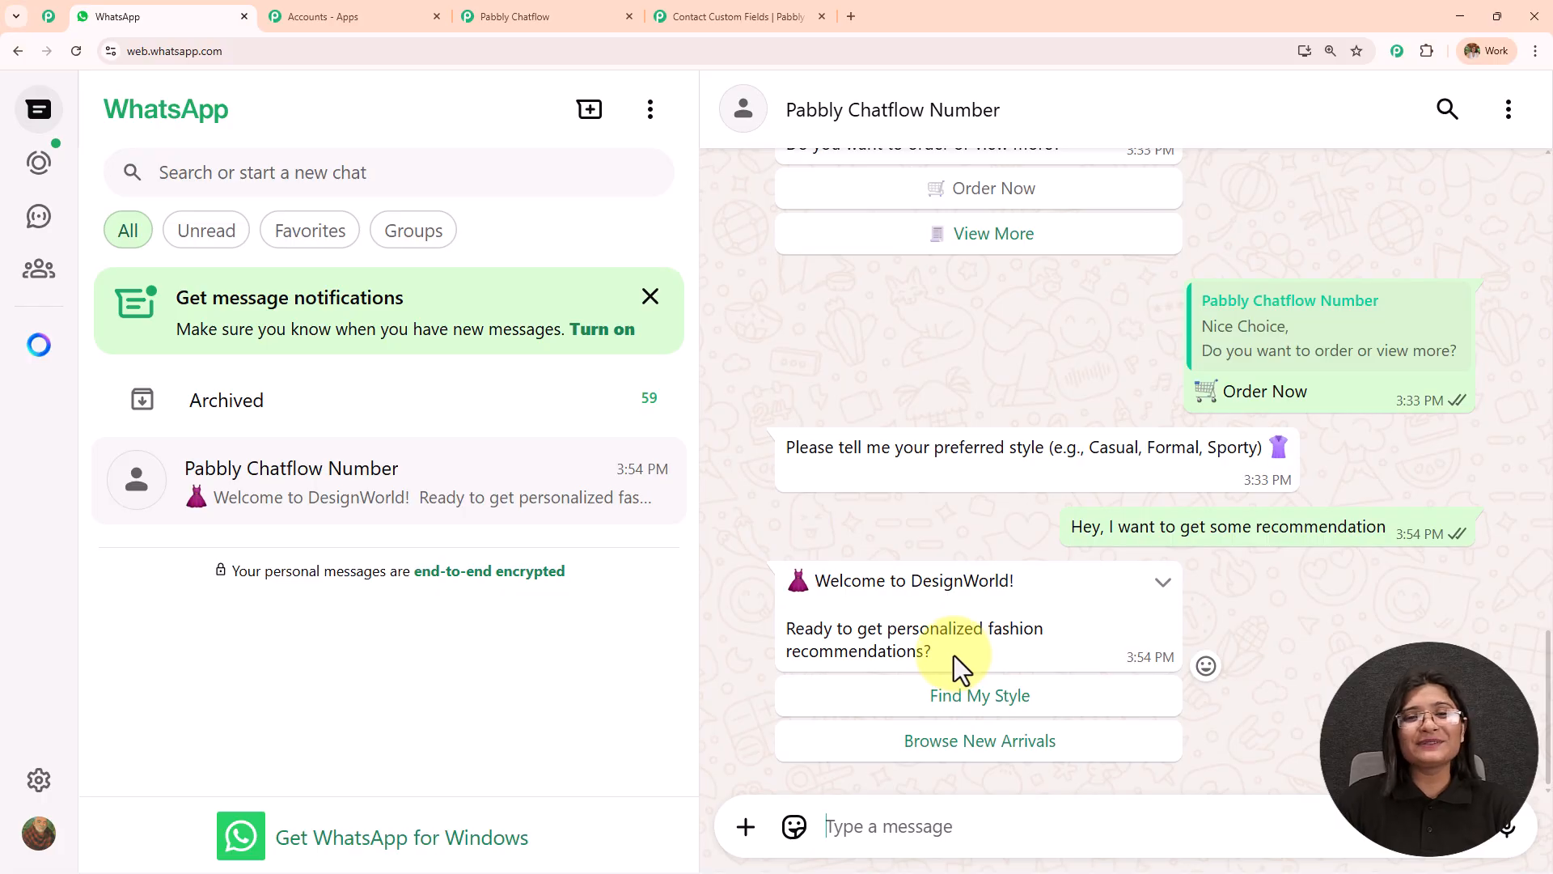
Look back at the flow in Pabbly Chatflow, and answer the welcome message in WhatsApp with Find My Style.
left_click(552, 14)
scroll(1116, 432, "down", 2)
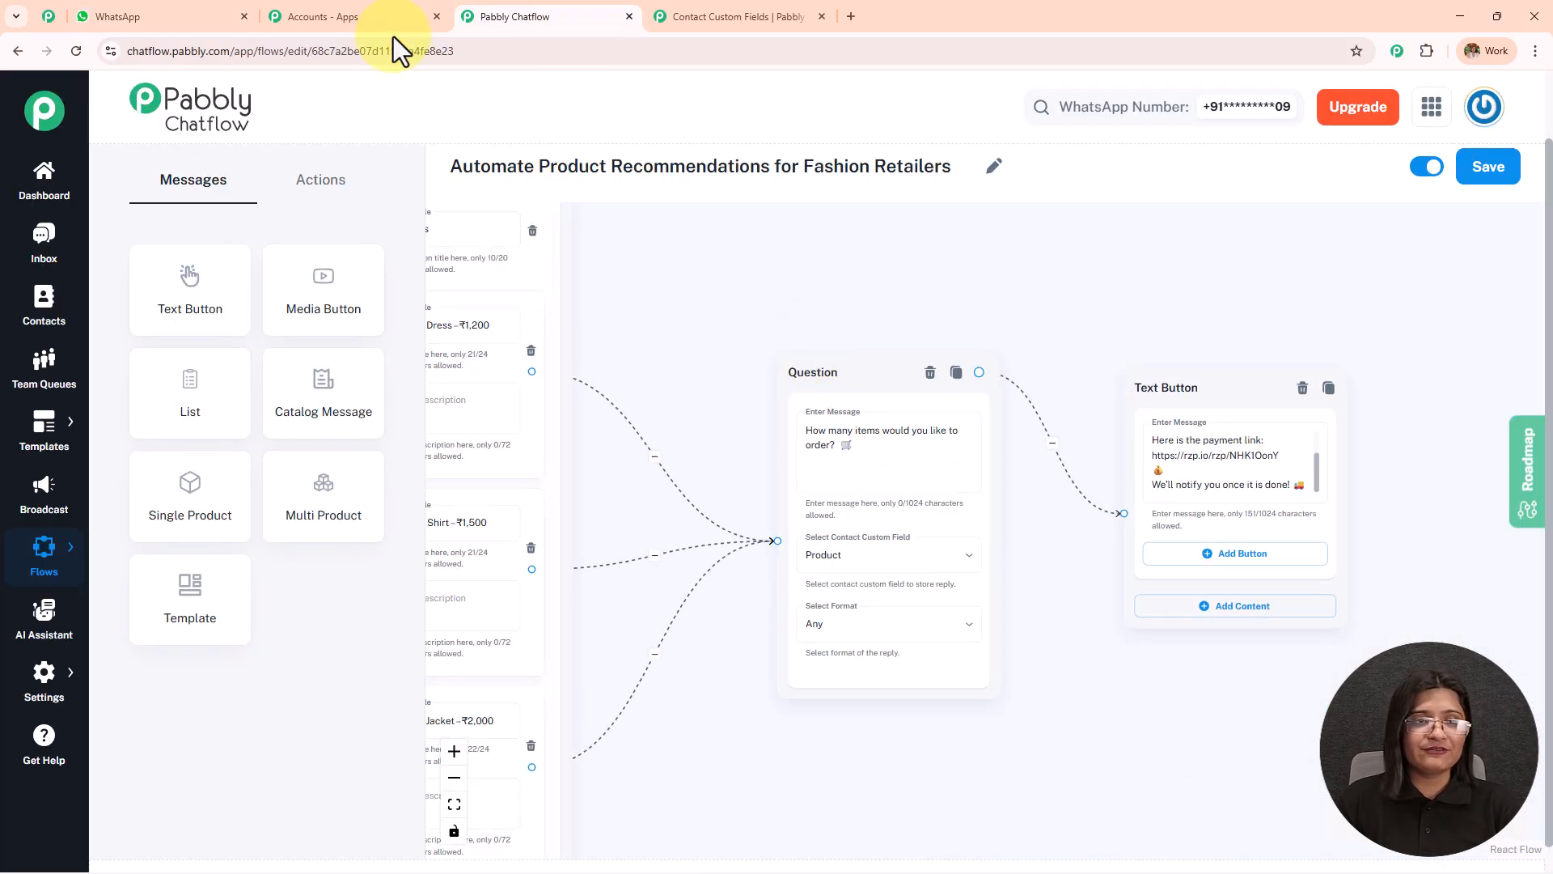
left_click(170, 17)
left_click(946, 695)
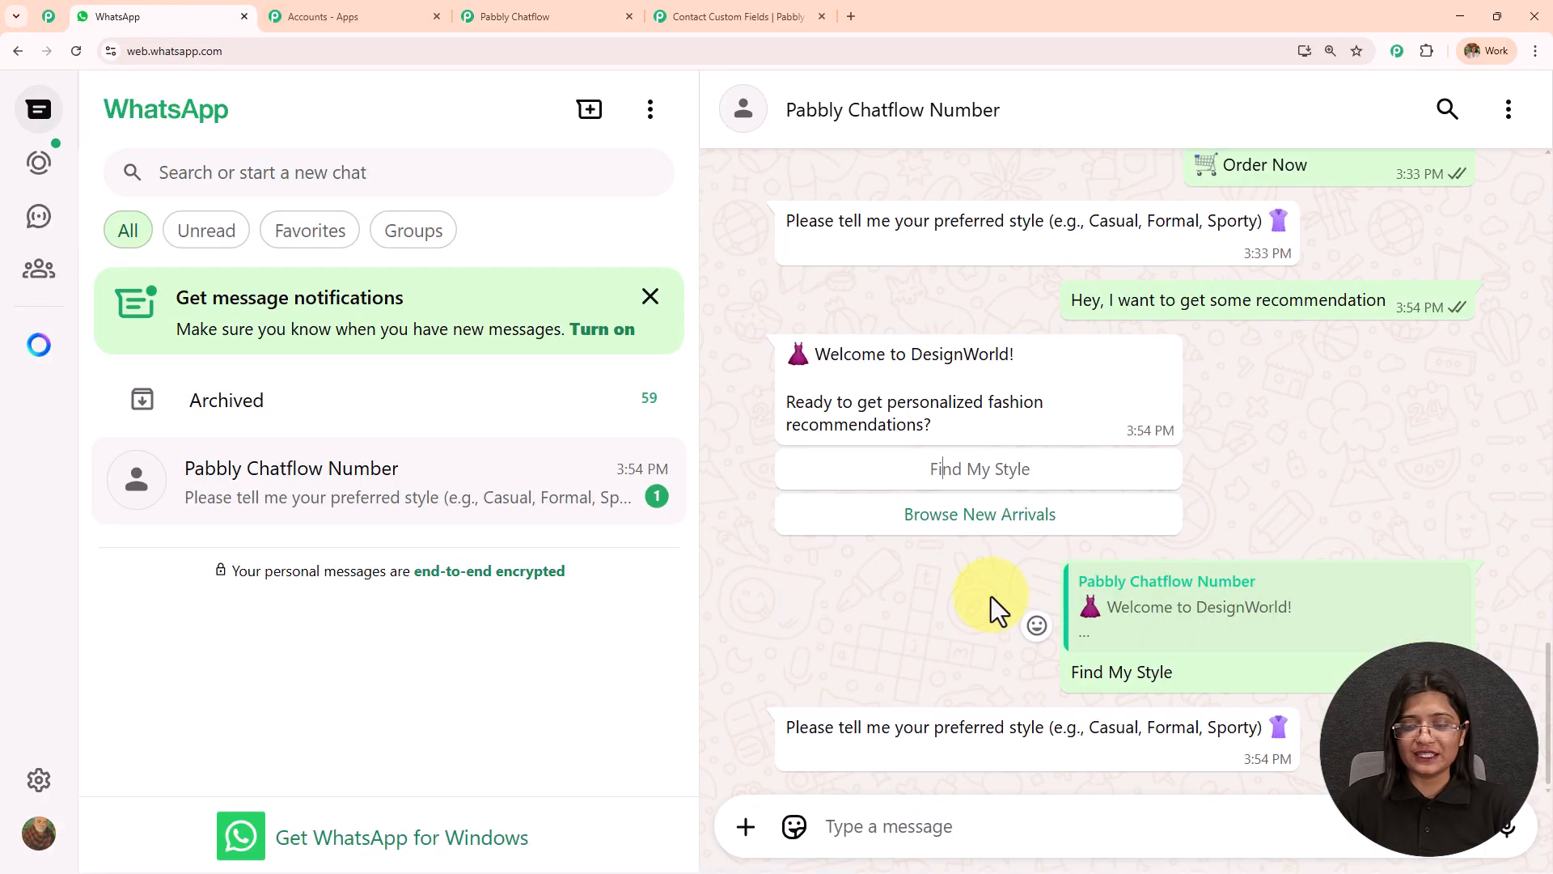
Choose Browse New Arrivals and send Graphic T-Shirt – ₹900 from the latest arrivals list.
left_click(979, 516)
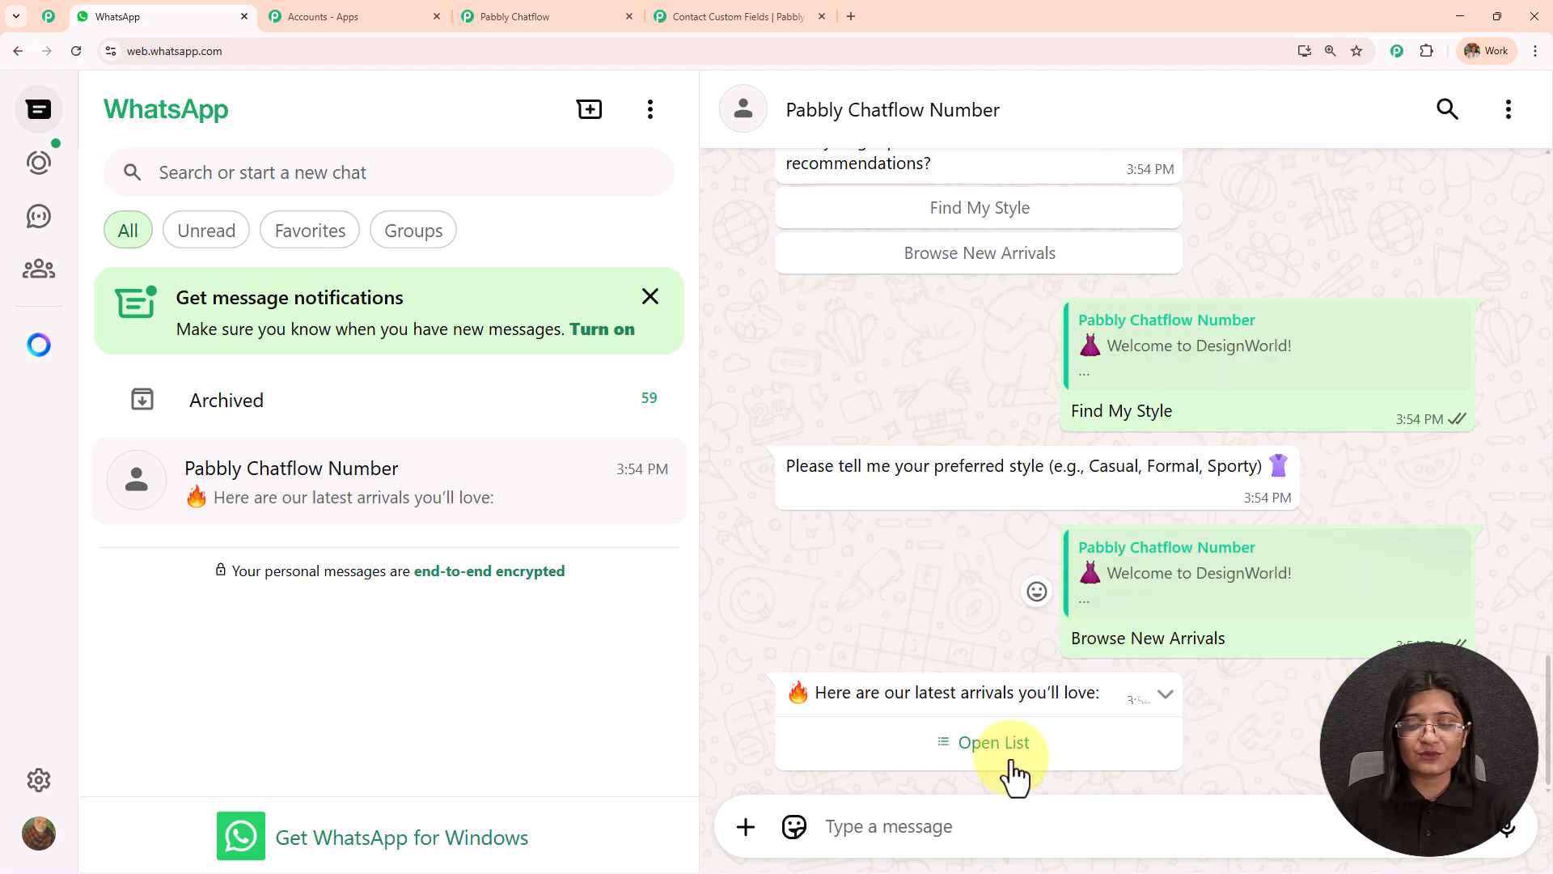
left_click(996, 743)
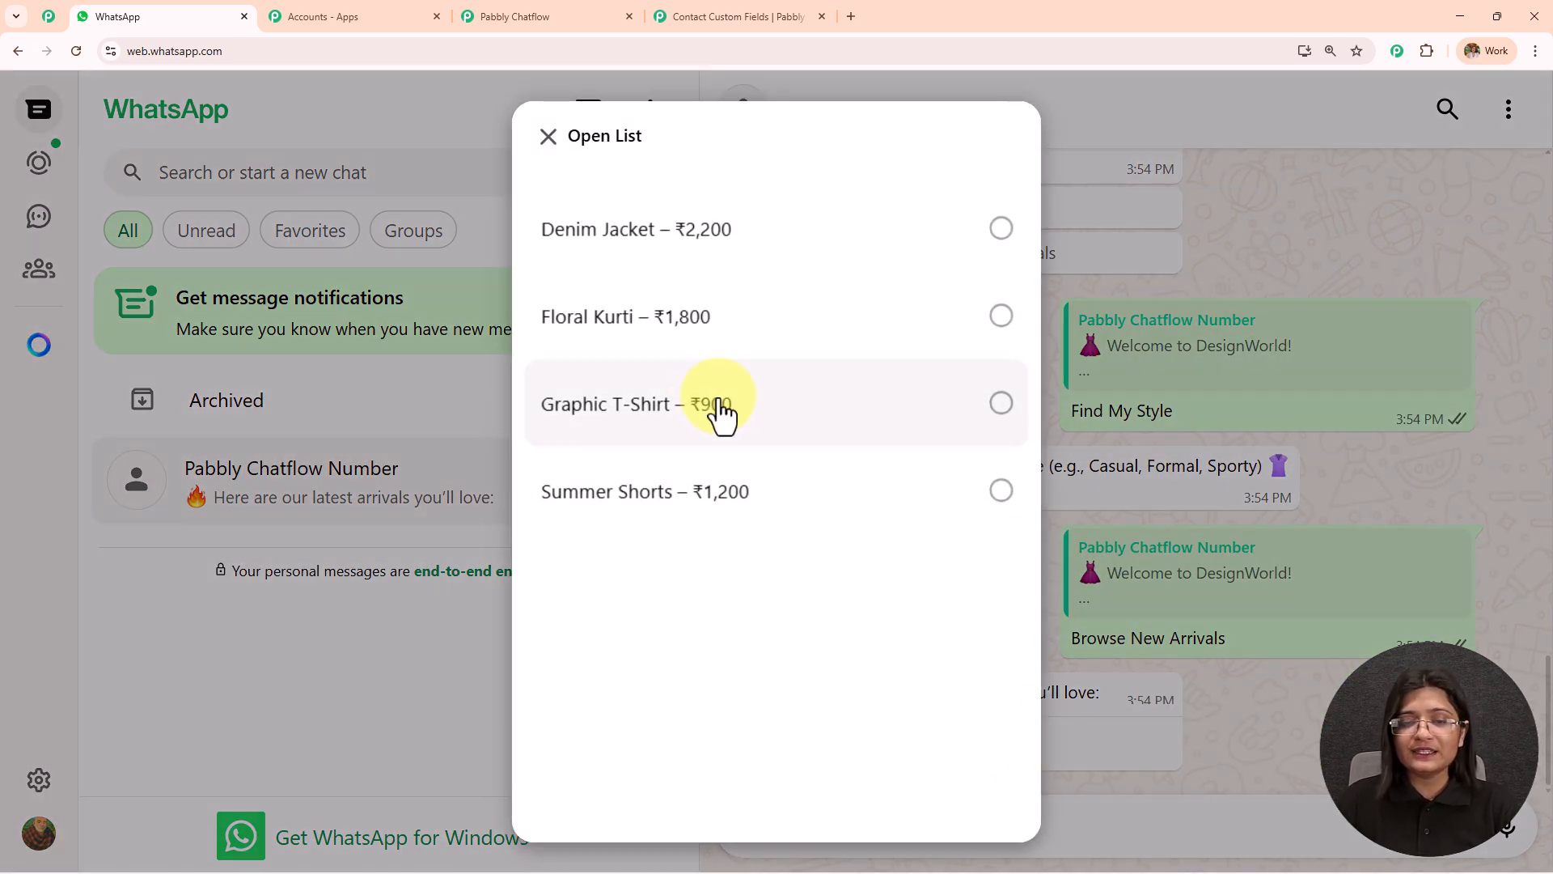
left_click(716, 412)
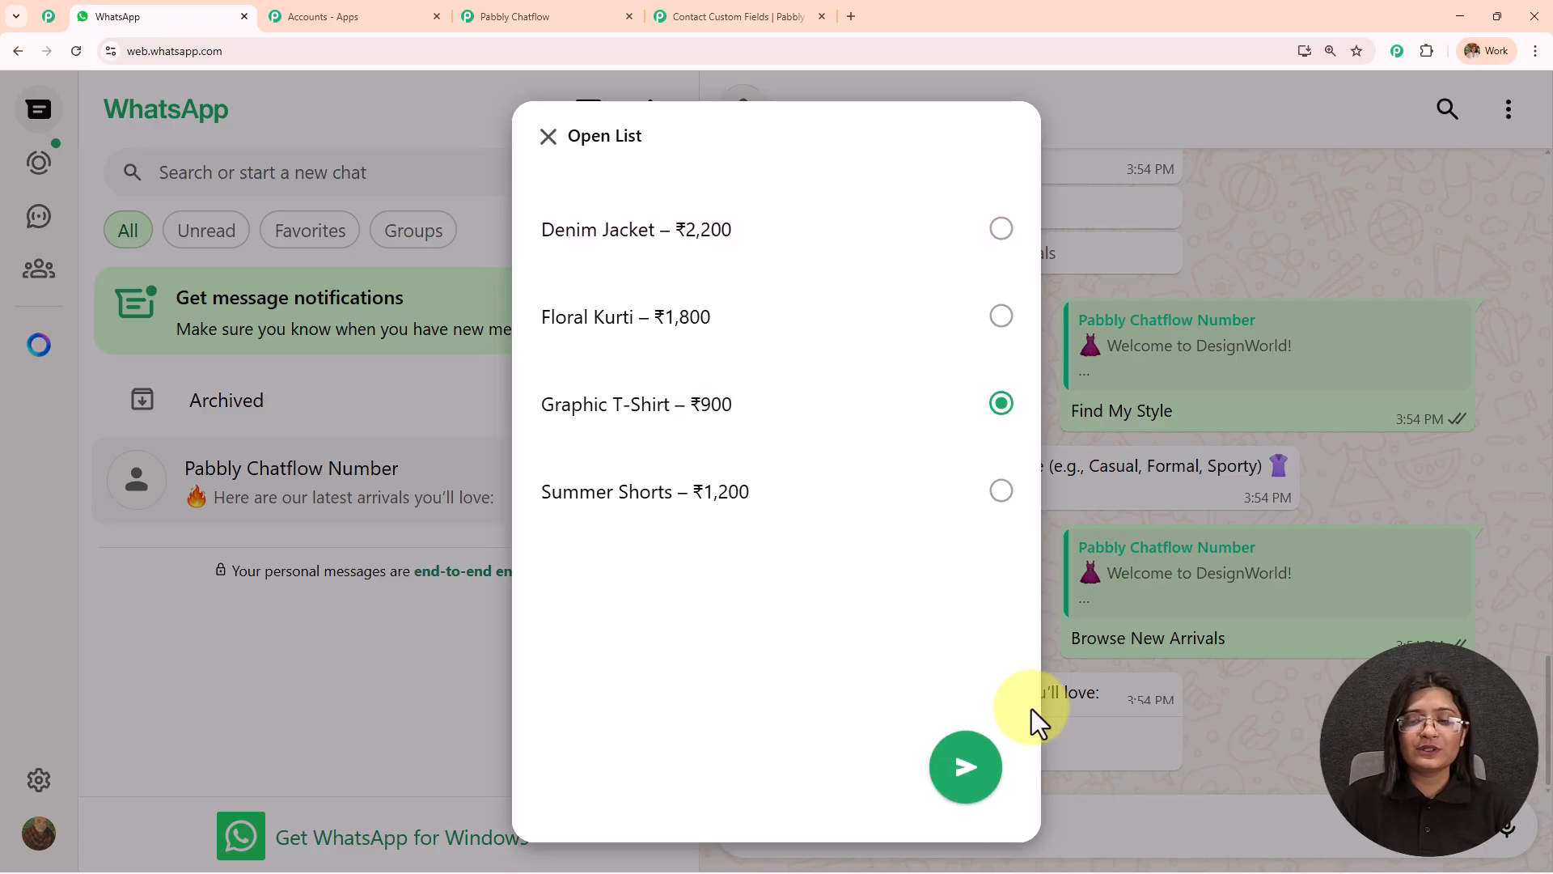
left_click(975, 769)
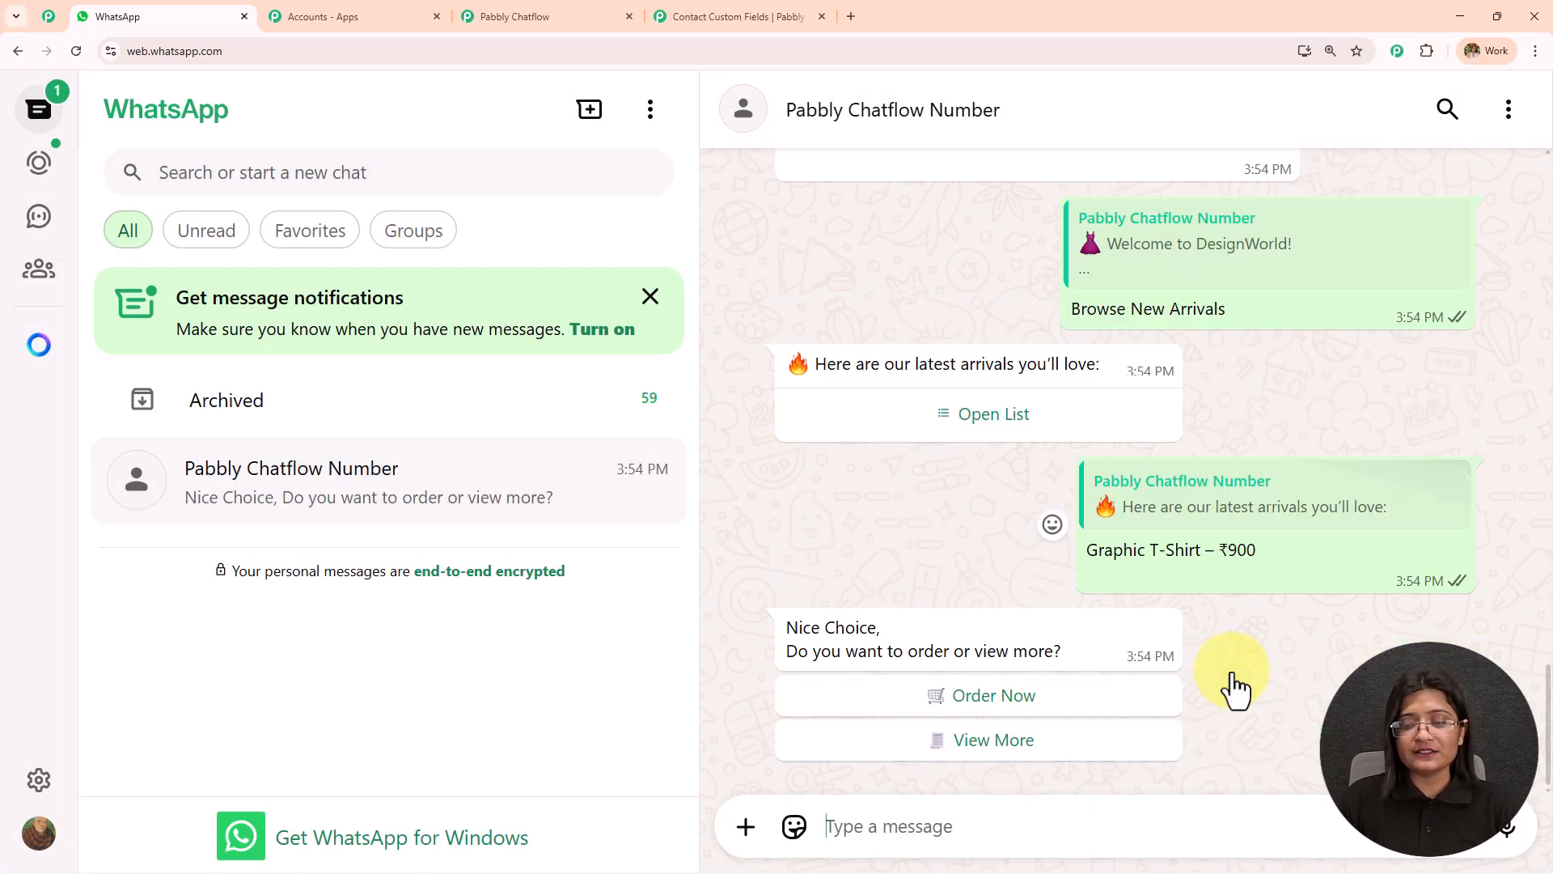
Choose Order Now, reply Casual to the style question, and answer the size question.
left_click(973, 696)
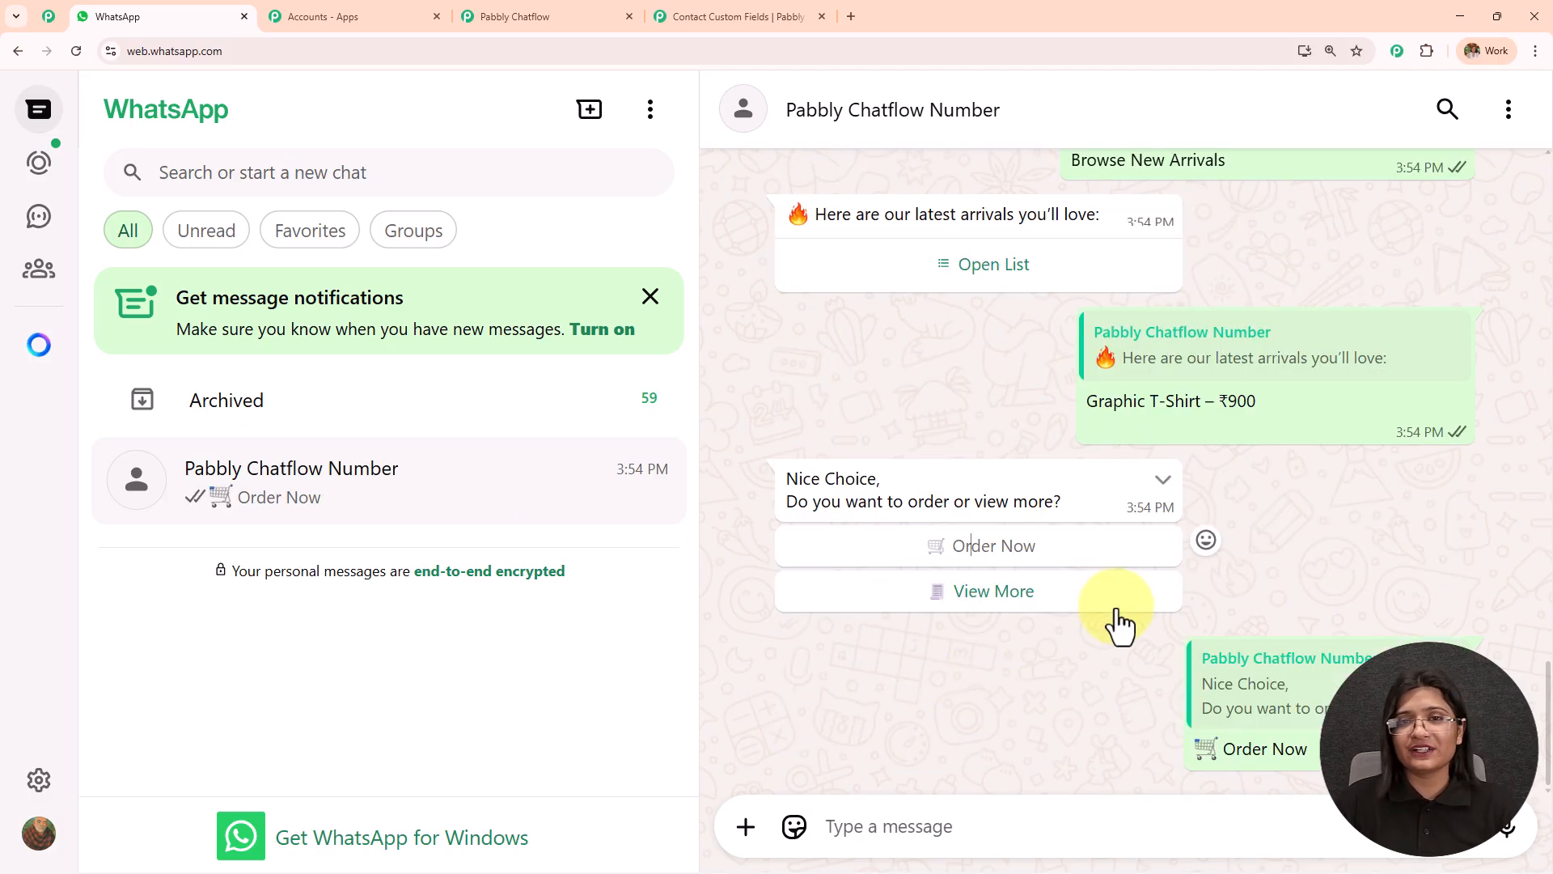
double_click(1111, 726)
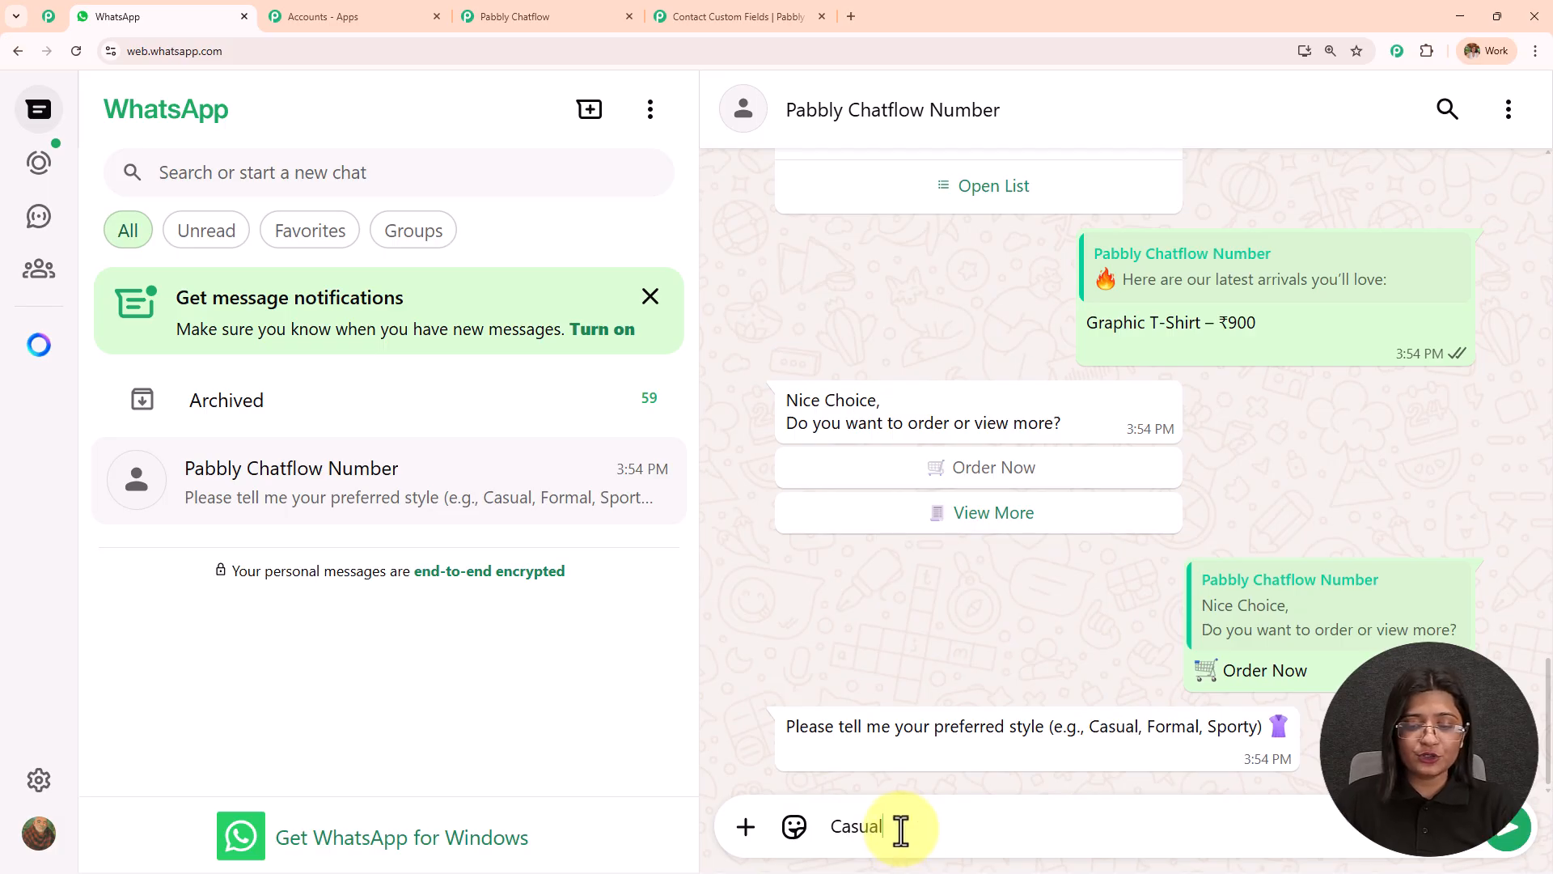
key("Return")
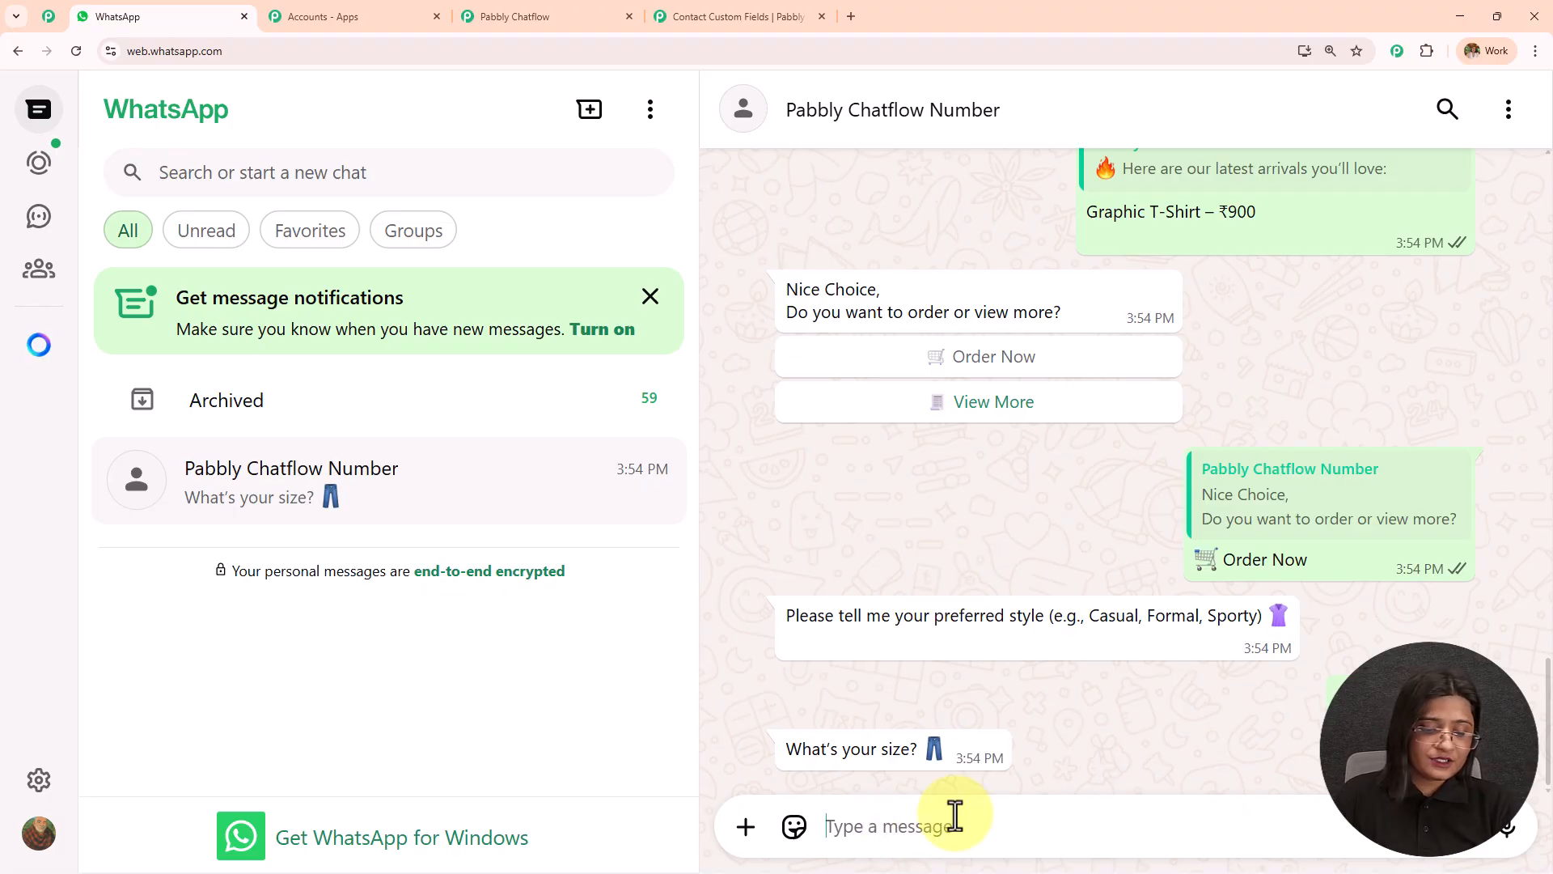
key("Return")
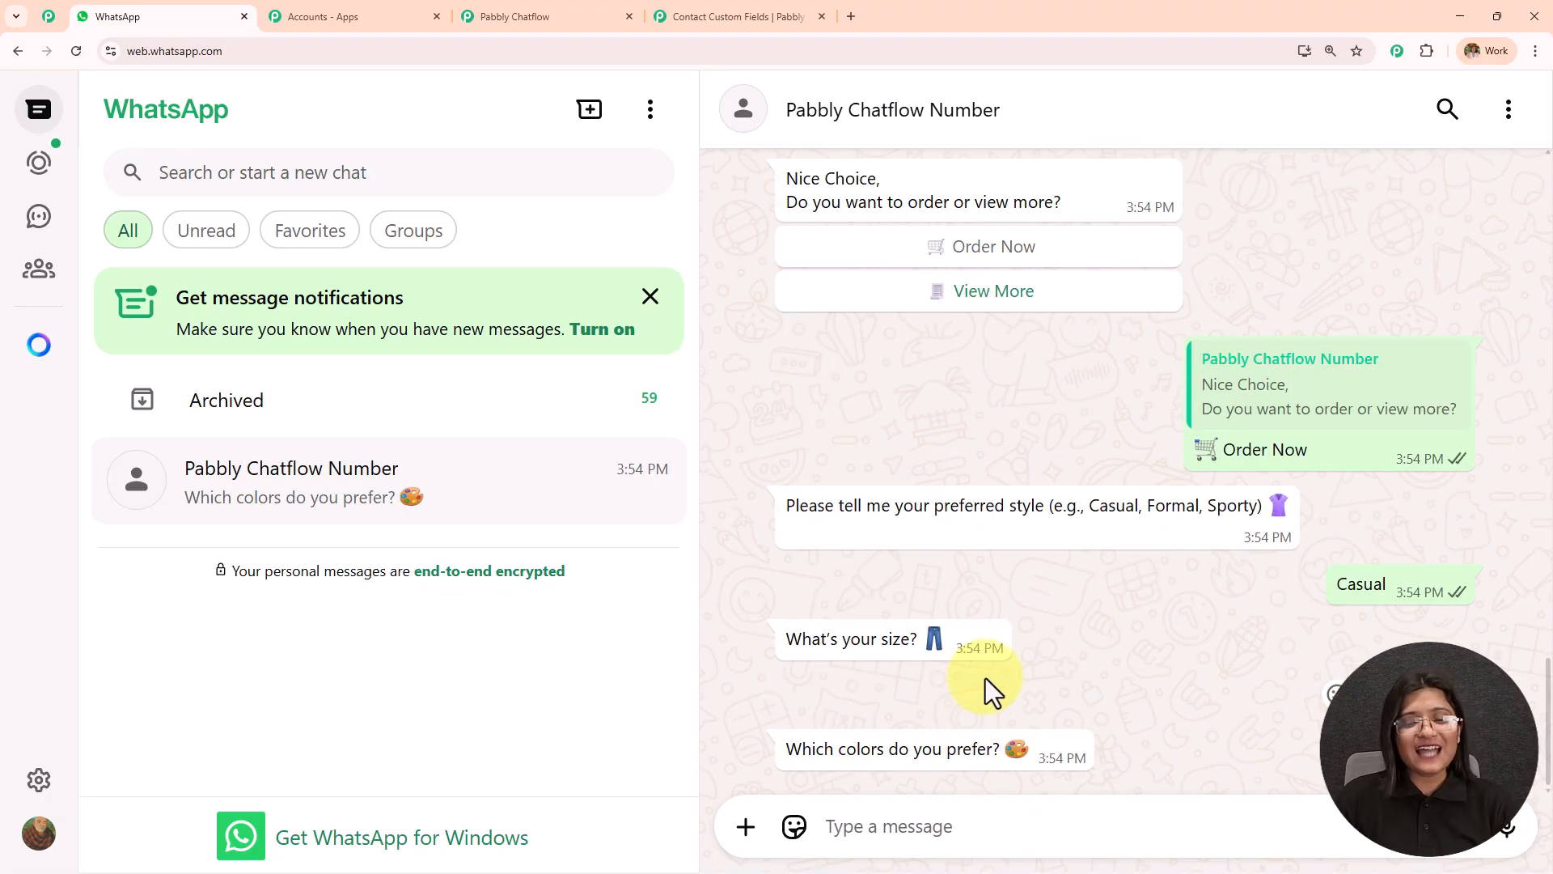
scroll(985, 678, "up", 5)
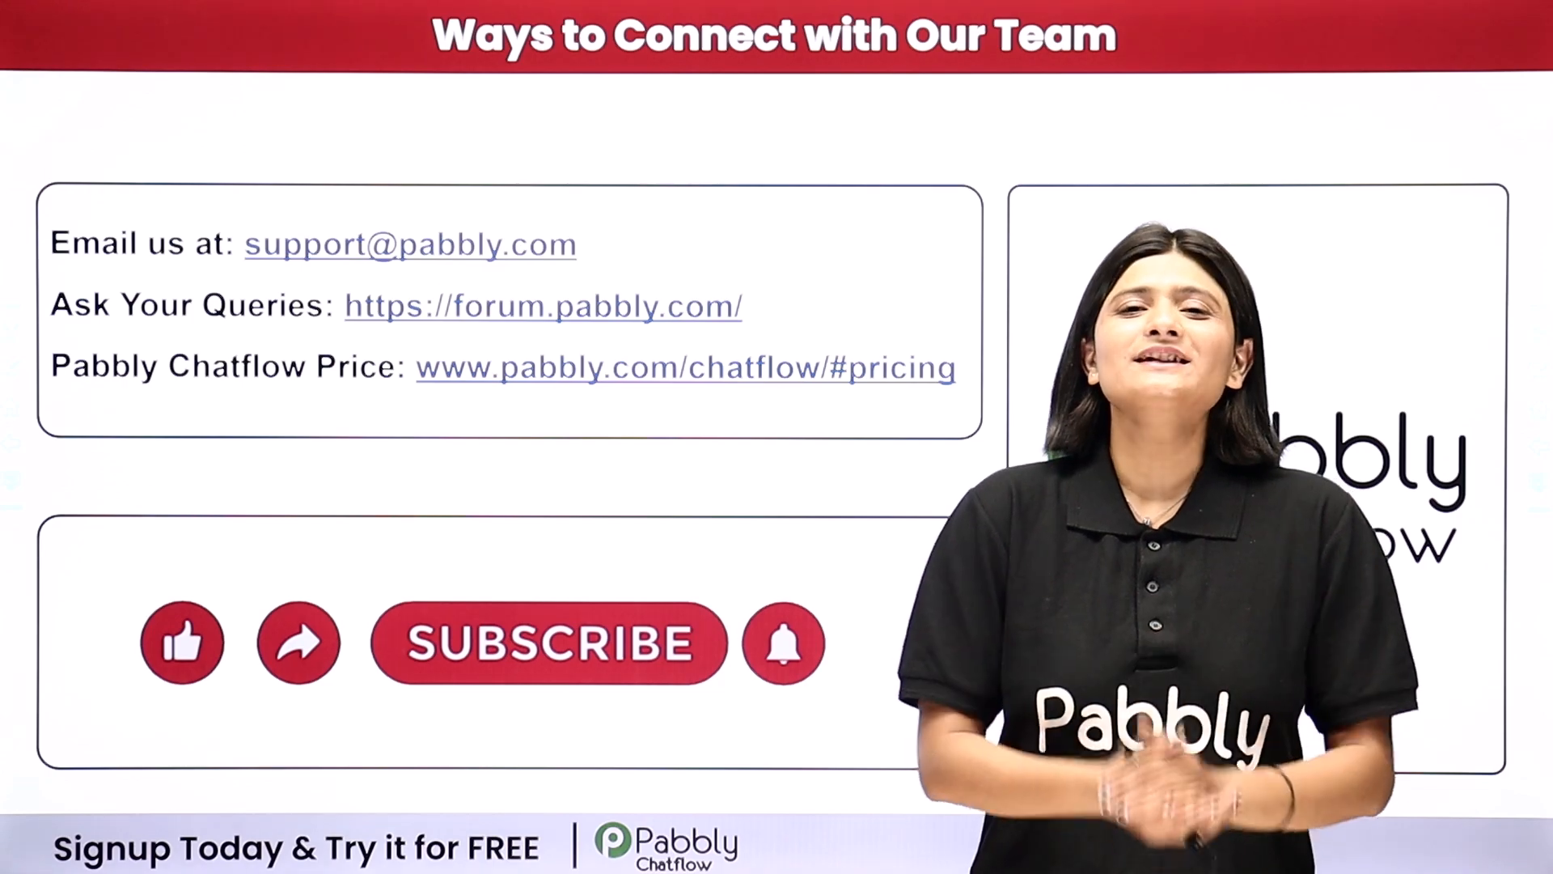